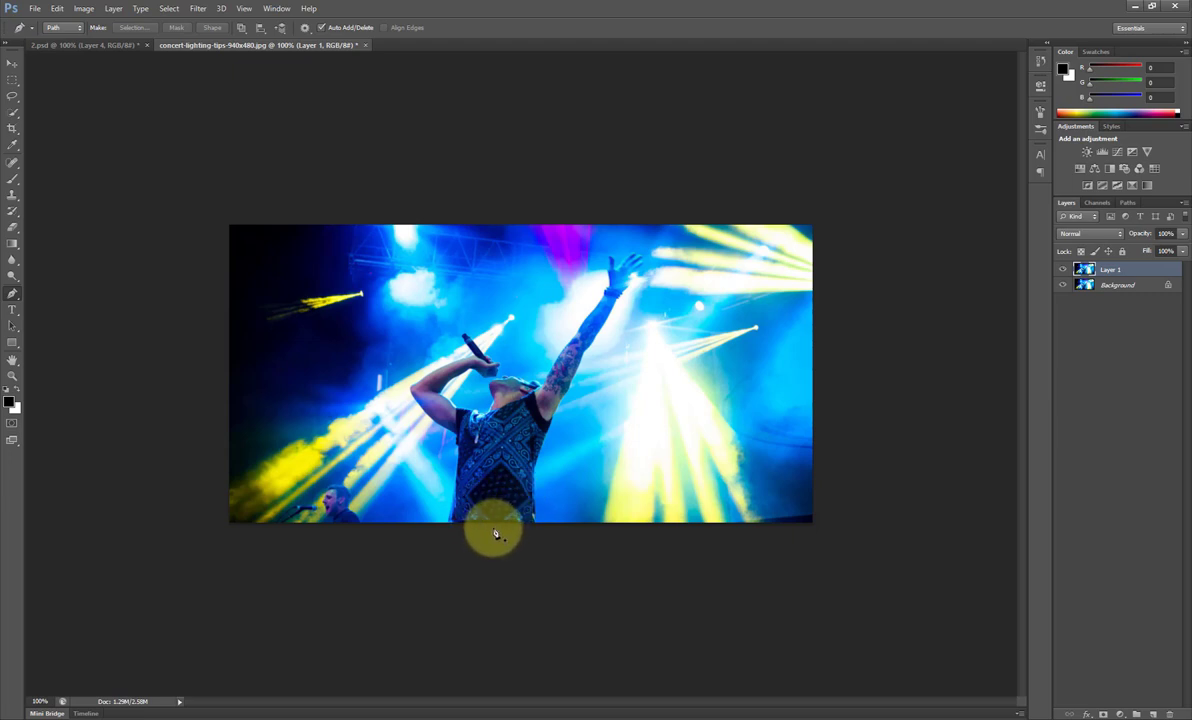
# Start a Pen tool path at the bottom-left corner of the singer's shirt and trace its left side up to the sleeve
pyautogui.scroll(5, 511, 569)
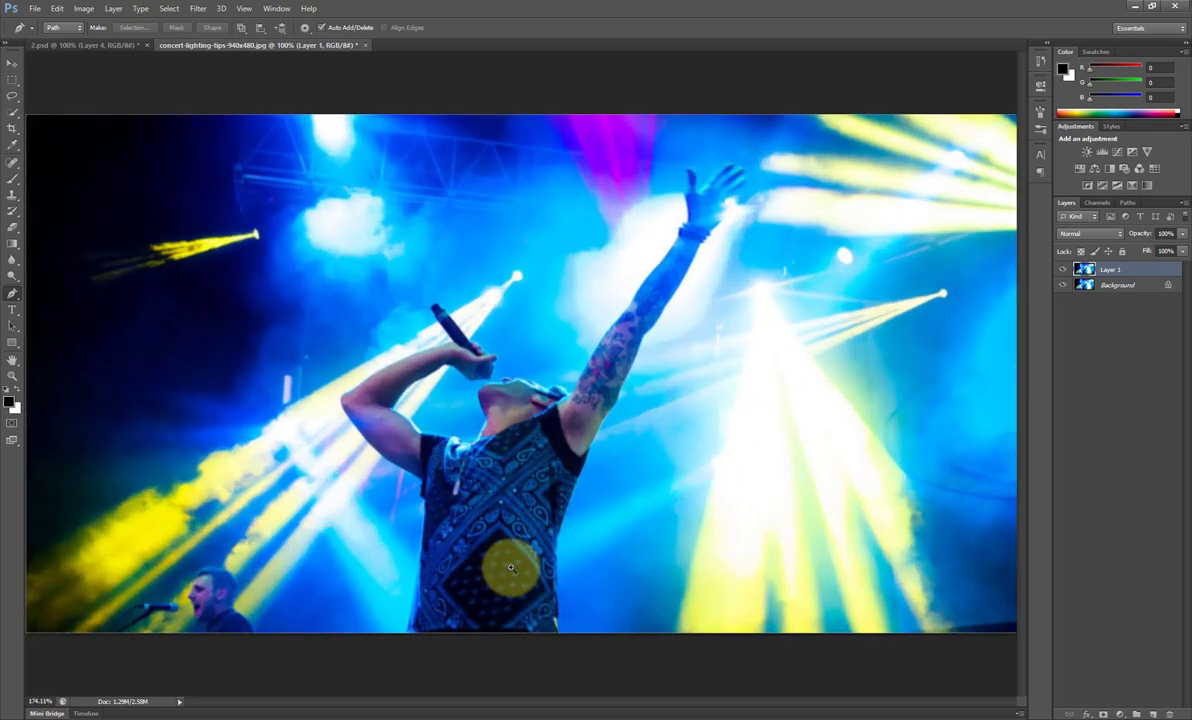
pyautogui.scroll(-3, 515, 562)
pyautogui.moveTo(514, 489); pyautogui.dragTo(507, 525)
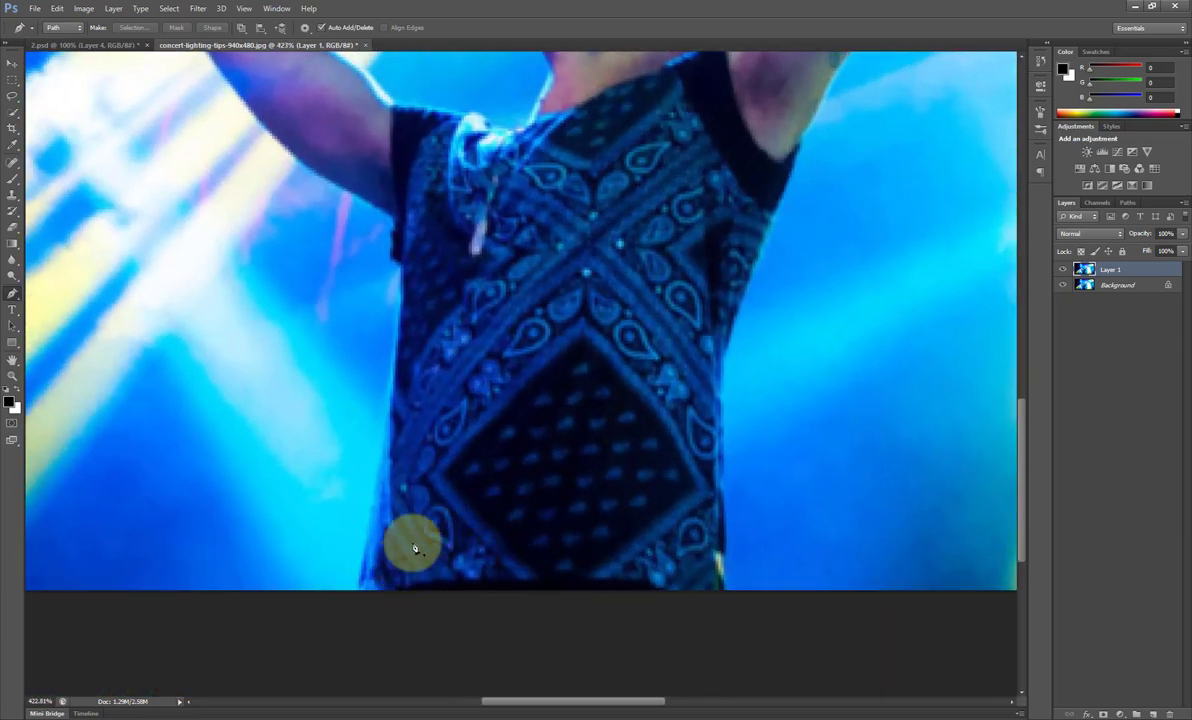
pyautogui.click(362, 590)
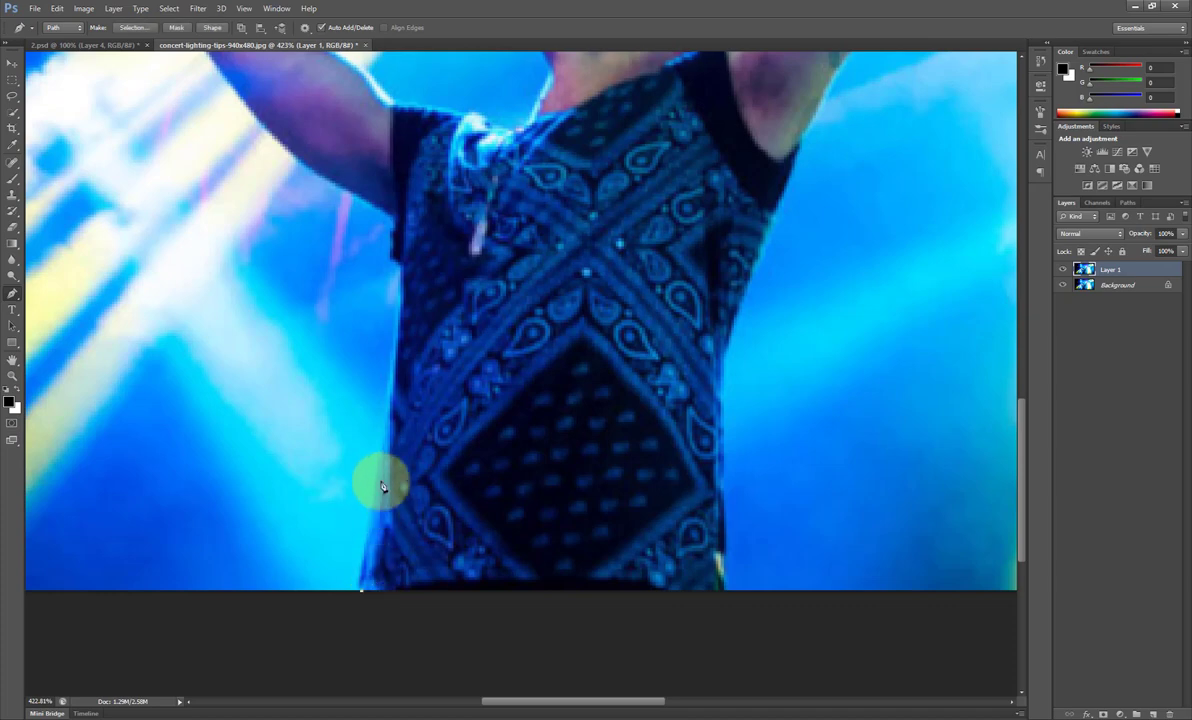
pyautogui.moveTo(393, 381); pyautogui.dragTo(400, 262)
pyautogui.moveTo(393, 234); pyautogui.dragTo(394, 217)
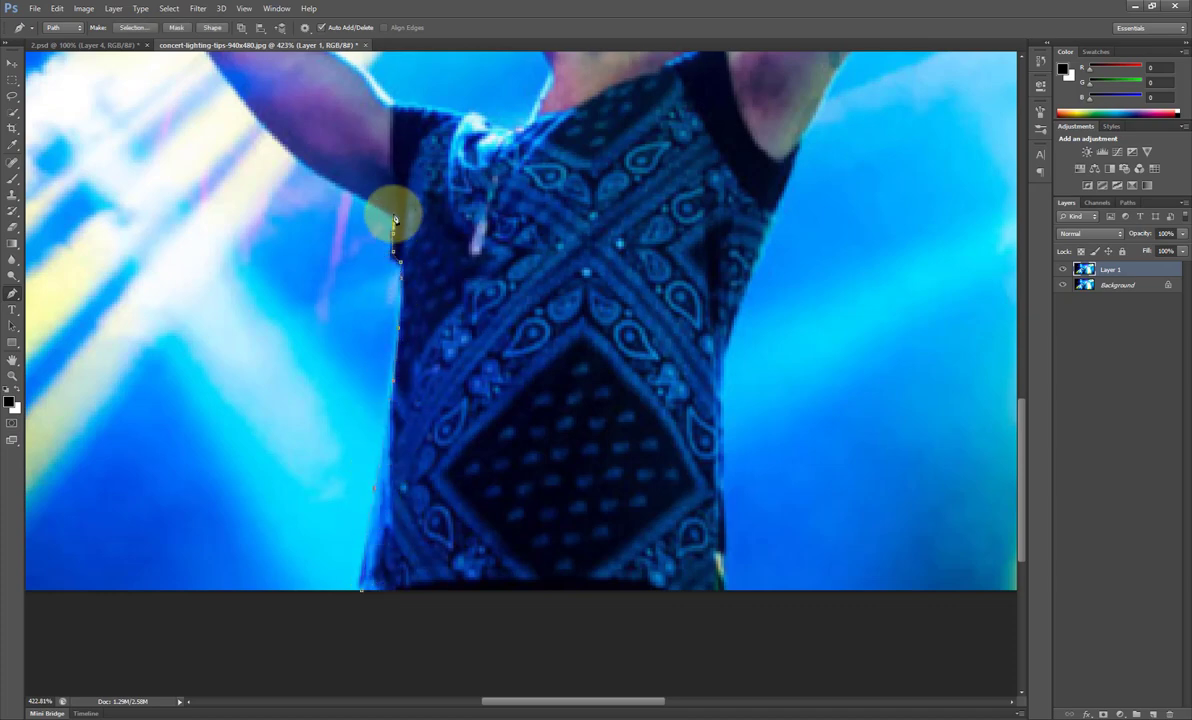
# Continue the path along the outside of the singer's bent arm, around the elbow and up the forearm to the microphone
pyautogui.scroll(4, 390, 216)
pyautogui.moveTo(405, 370); pyautogui.dragTo(322, 306)
pyautogui.moveTo(216, 157); pyautogui.dragTo(196, 110)
pyautogui.moveTo(224, 114); pyautogui.dragTo(241, 351)
pyautogui.moveTo(425, 249); pyautogui.dragTo(457, 234)
pyautogui.moveTo(552, 209); pyautogui.dragTo(577, 196)
pyautogui.click(580, 193)
# Trace the path around the microphone's tip and back down its shaft to the singer's fingers
pyautogui.moveTo(534, 114); pyautogui.dragTo(506, 197)
pyautogui.click(491, 177)
pyautogui.click(480, 149)
pyautogui.click(497, 139)
pyautogui.click(525, 161)
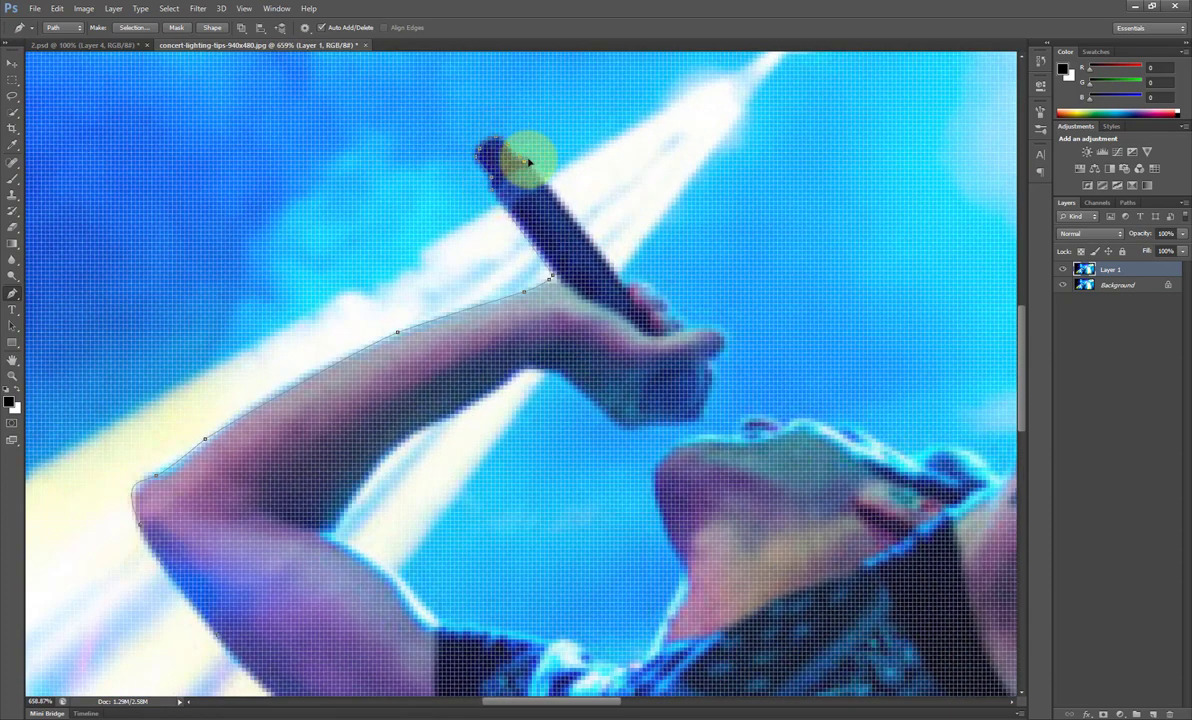
pyautogui.click(622, 287)
# Trace the path around the fingers and fist holding the microphone
pyautogui.click(643, 284)
pyautogui.click(683, 322)
pyautogui.moveTo(716, 329); pyautogui.dragTo(721, 336)
pyautogui.click(705, 362)
pyautogui.click(709, 382)
pyautogui.click(696, 414)
pyautogui.click(647, 422)
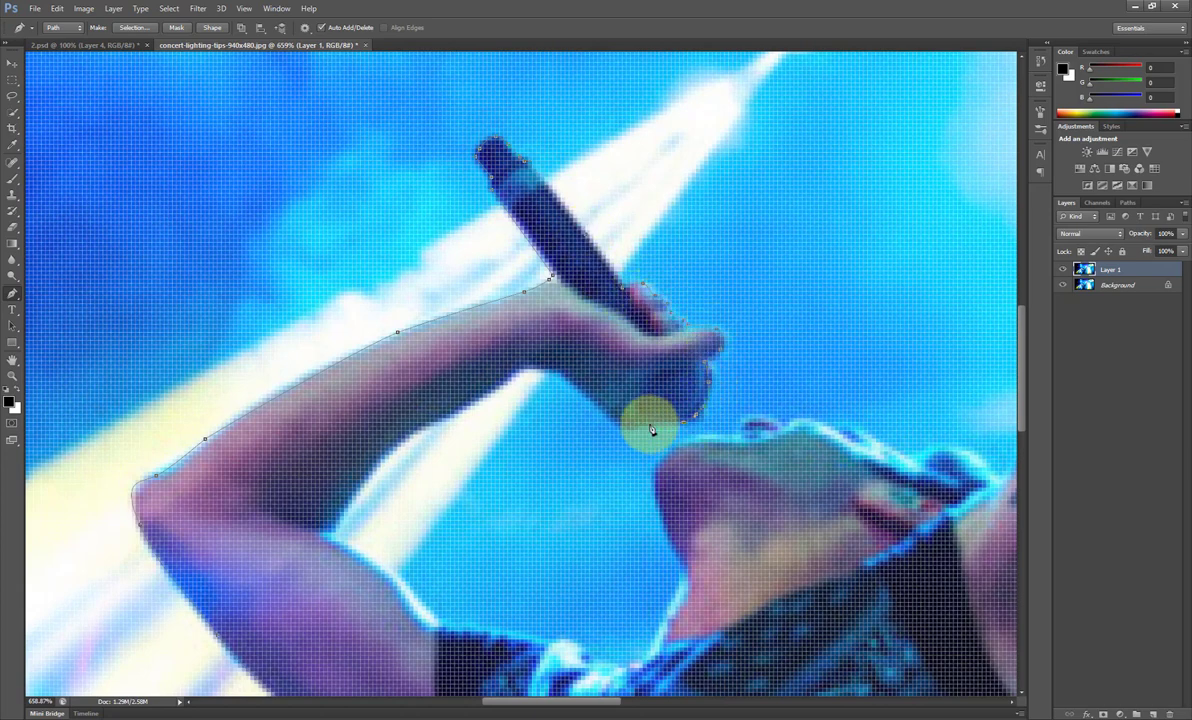
# Continue the path from the fist along the underside of the forearm to the inner elbow
pyautogui.click(626, 426)
pyautogui.click(594, 398)
pyautogui.click(557, 370)
pyautogui.click(532, 366)
pyautogui.moveTo(431, 423); pyautogui.dragTo(405, 441)
pyautogui.moveTo(373, 476); pyautogui.dragTo(340, 513)
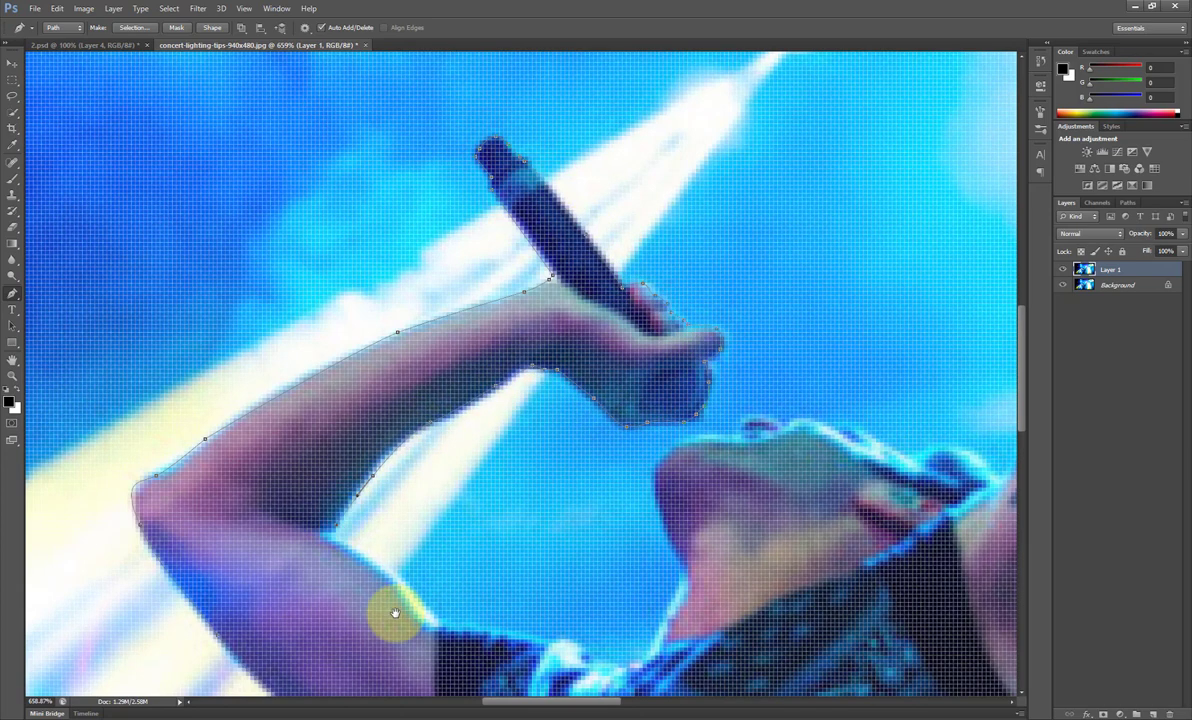
pyautogui.click(263, 332)
# Trace the path along the top of the upper arm, the shirt's shoulder and collar, and up the singer's neck
pyautogui.moveTo(394, 612); pyautogui.dragTo(393, 425)
pyautogui.click(386, 420)
pyautogui.click(470, 436)
pyautogui.click(525, 452)
pyautogui.click(550, 462)
pyautogui.click(566, 465)
pyautogui.click(582, 445)
pyautogui.moveTo(599, 409); pyautogui.dragTo(609, 393)
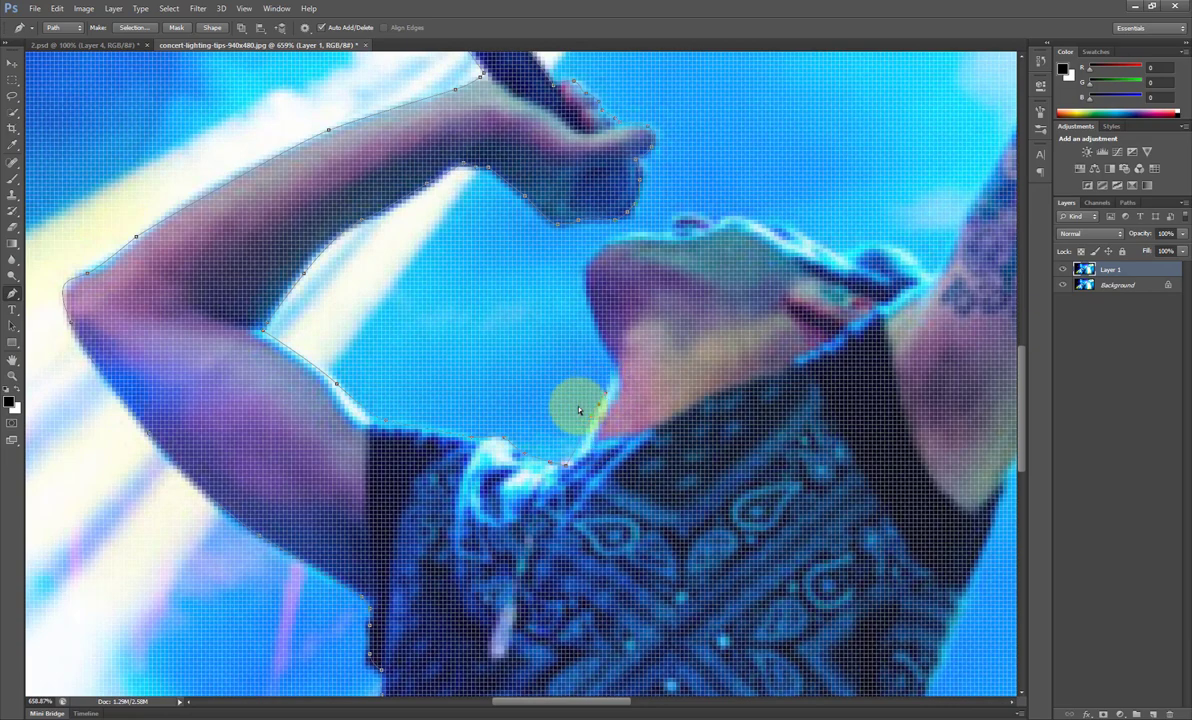
# Trace the path around the singer's chin and along the upturned face and glasses to the raised arm
pyautogui.moveTo(587, 280); pyautogui.dragTo(503, 466)
pyautogui.click(555, 419)
pyautogui.click(604, 399)
pyautogui.click(633, 410)
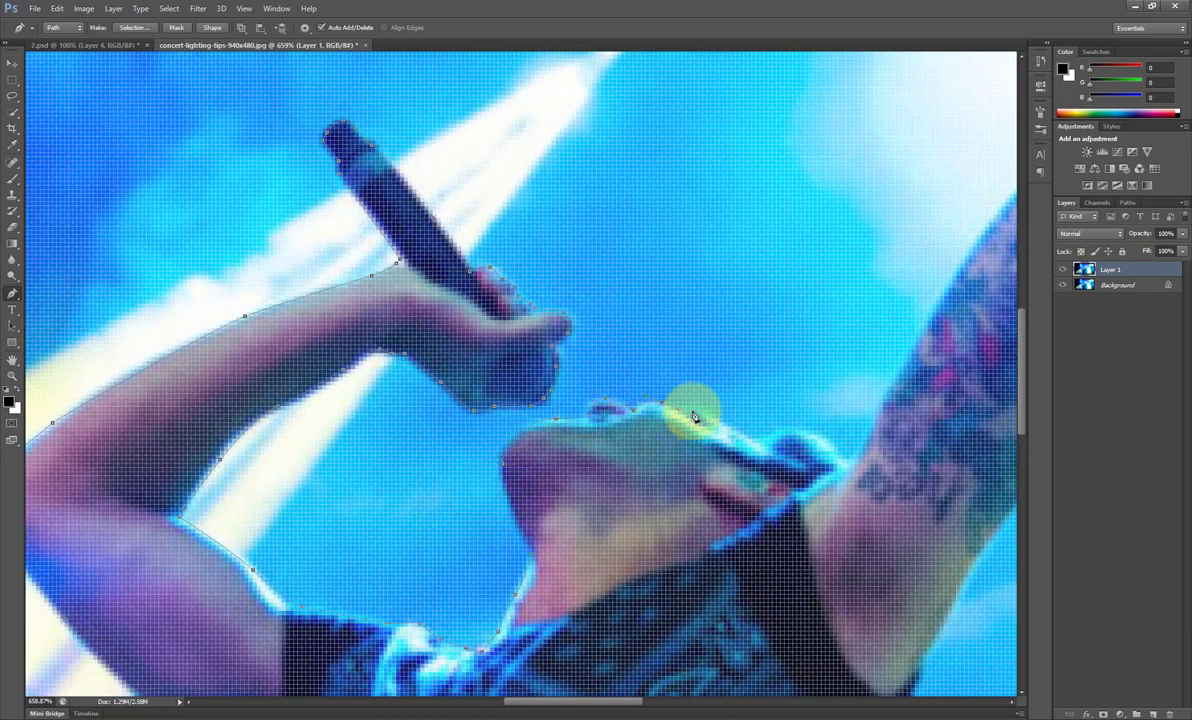
pyautogui.click(723, 426)
pyautogui.click(760, 439)
pyautogui.click(846, 462)
# Continue the path up the left edge of the raised tattooed arm towards the wrist
pyautogui.moveTo(800, 431); pyautogui.dragTo(568, 615)
pyautogui.moveTo(609, 536); pyautogui.dragTo(625, 500)
pyautogui.moveTo(747, 322); pyautogui.dragTo(758, 308)
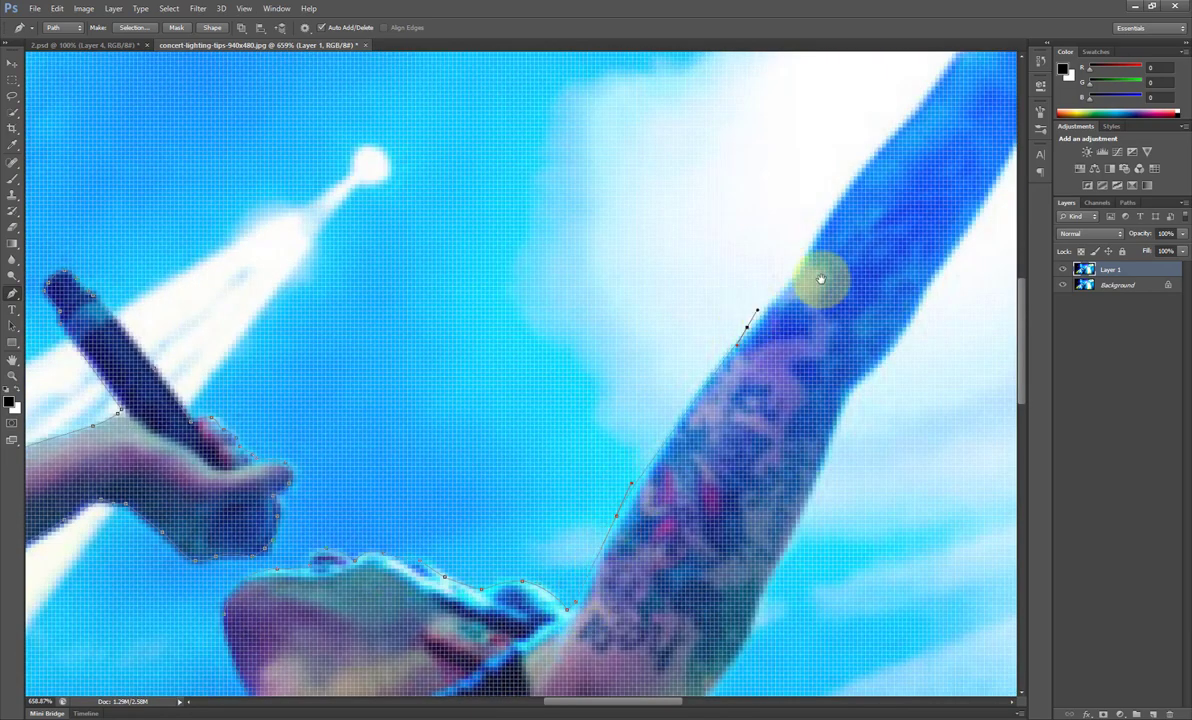
pyautogui.moveTo(818, 280); pyautogui.dragTo(453, 520)
pyautogui.moveTo(443, 490); pyautogui.dragTo(451, 476)
pyautogui.moveTo(500, 399); pyautogui.dragTo(563, 343)
# Trace the path around the left side of the wristband and up to the base of the raised thumb
pyautogui.click(608, 261)
pyautogui.click(616, 228)
pyautogui.click(628, 215)
pyautogui.click(645, 191)
pyautogui.moveTo(645, 138); pyautogui.dragTo(641, 101)
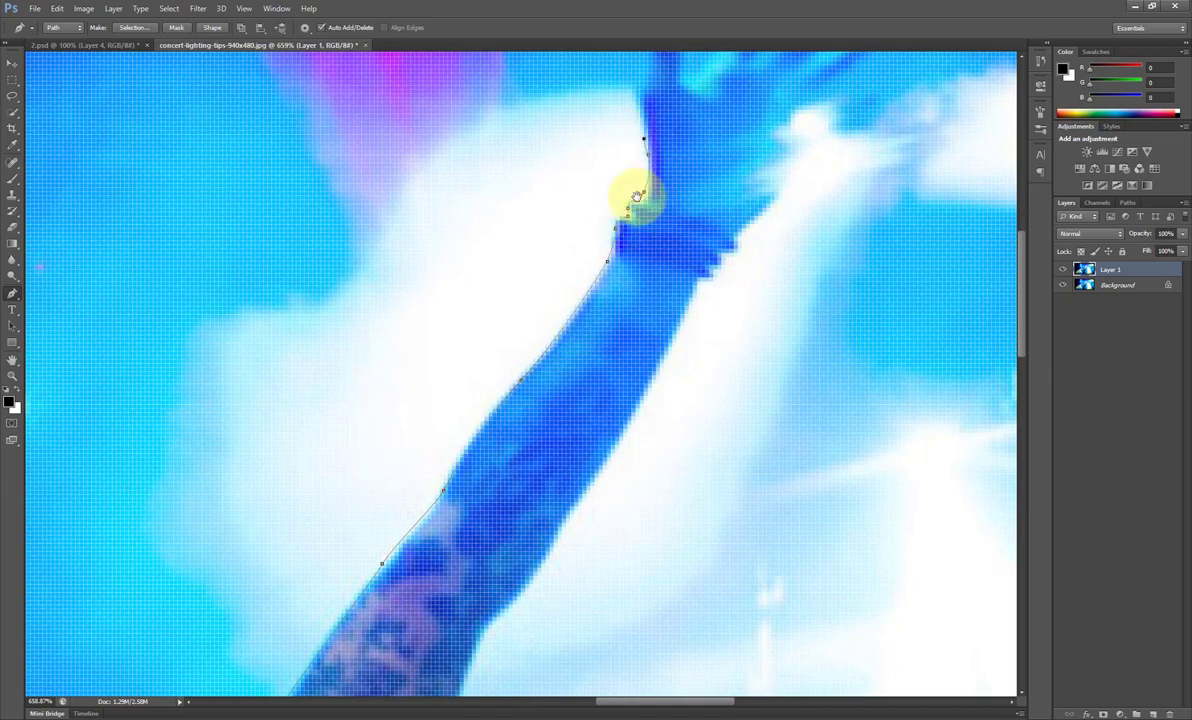
# Trace the path around the raised hand's thumb down to the gap beside the fingers
pyautogui.moveTo(639, 198); pyautogui.dragTo(603, 545)
pyautogui.moveTo(621, 374); pyautogui.dragTo(627, 342)
pyautogui.hotkey('ctrl', 'z')
pyautogui.click(617, 339)
pyautogui.click(645, 366)
pyautogui.click(650, 428)
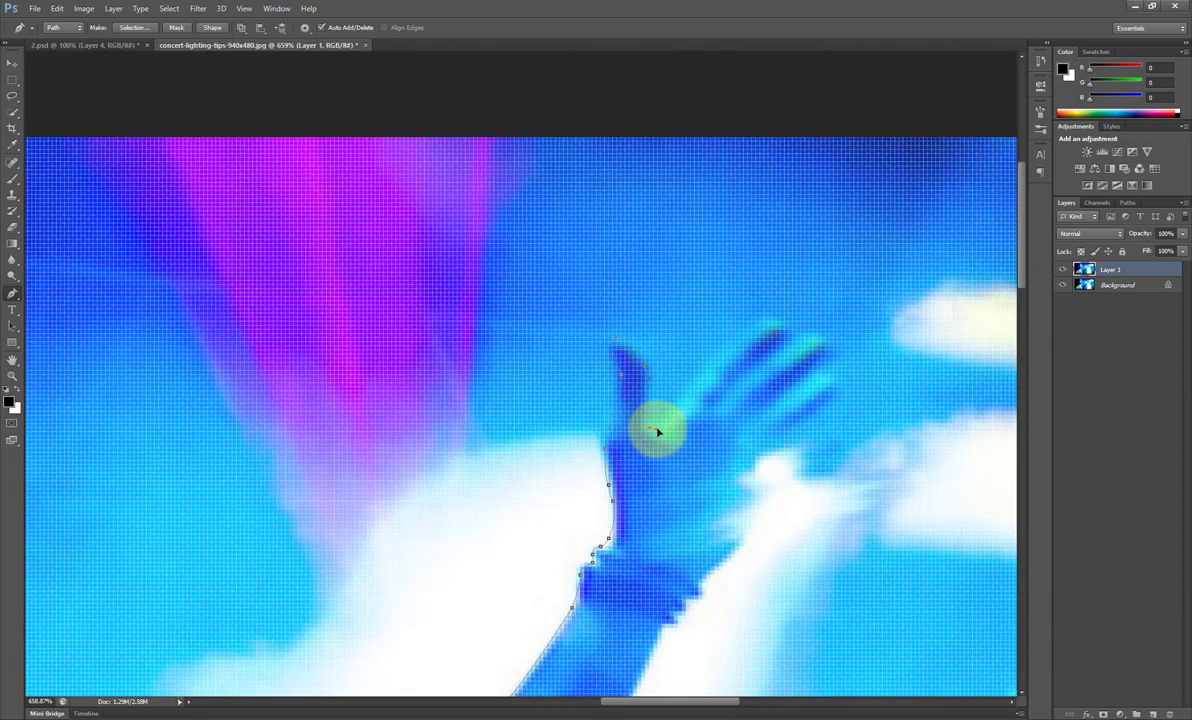
# Trace the path around the outstretched fingers of the raised hand
pyautogui.click(719, 358)
pyautogui.click(821, 334)
pyautogui.click(809, 362)
pyautogui.click(825, 375)
pyautogui.click(834, 395)
pyautogui.click(776, 449)
pyautogui.moveTo(784, 464); pyautogui.dragTo(808, 460)
# Continue the path down the right edge of the raised palm and around the right side of the wristband
pyautogui.moveTo(760, 521); pyautogui.dragTo(742, 546)
pyautogui.click(700, 585)
pyautogui.moveTo(700, 600); pyautogui.dragTo(749, 82)
pyautogui.click(691, 261)
pyautogui.click(674, 281)
pyautogui.click(663, 285)
# Trace the path down the lower edge of the raised arm towards the armpit
pyautogui.moveTo(658, 258); pyautogui.dragTo(585, 380)
pyautogui.click(535, 430)
pyautogui.moveTo(520, 523); pyautogui.dragTo(567, 387)
pyautogui.moveTo(522, 452); pyautogui.dragTo(483, 525)
pyautogui.moveTo(442, 660); pyautogui.dragTo(532, 322)
pyautogui.moveTo(501, 368); pyautogui.dragTo(486, 407)
# Trace the shirt's right side and close the path beneath the image's bottom edge at the starting point
pyautogui.moveTo(448, 564); pyautogui.dragTo(448, 599)
pyautogui.moveTo(505, 629); pyautogui.dragTo(531, 229)
pyautogui.click(474, 556)
pyautogui.moveTo(600, 545); pyautogui.dragTo(1185, 508)
pyautogui.click(521, 539)
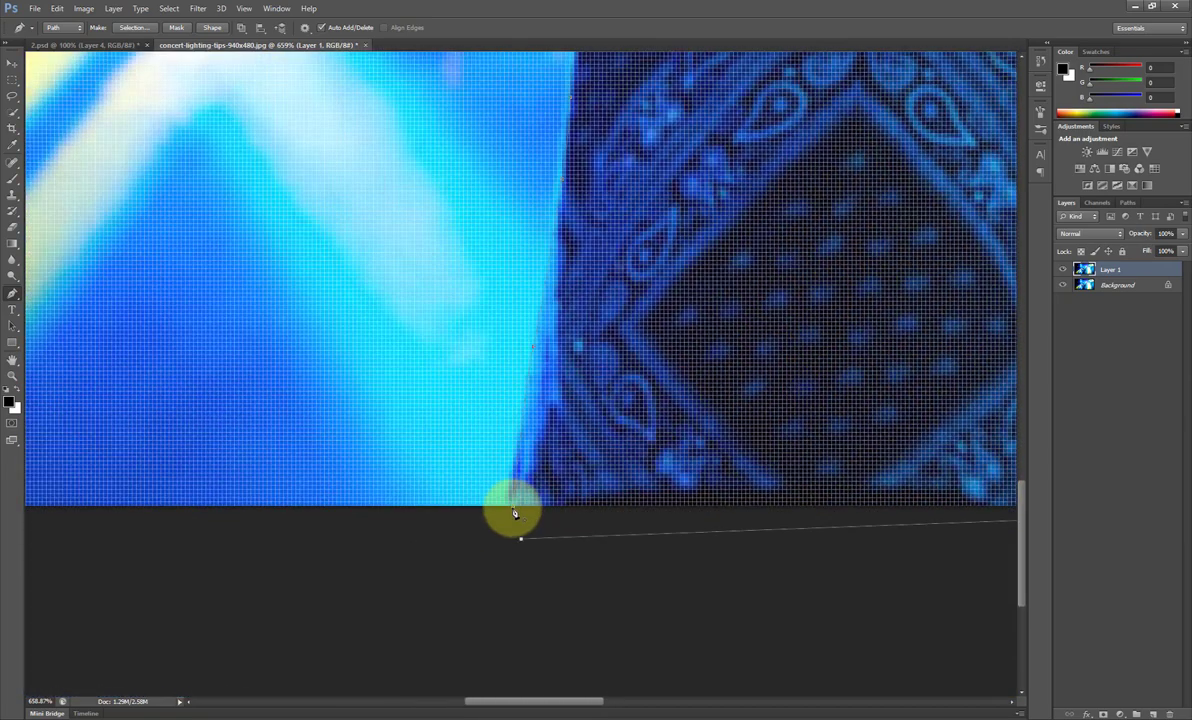
pyautogui.click(514, 511)
# Convert the closed path into a selection and copy the selected singer to a new layer
pyautogui.moveTo(885, 75); pyautogui.dragTo(590, 675)
pyautogui.moveTo(737, 442); pyautogui.dragTo(751, 605)
pyautogui.hotkey('ctrl', '1')
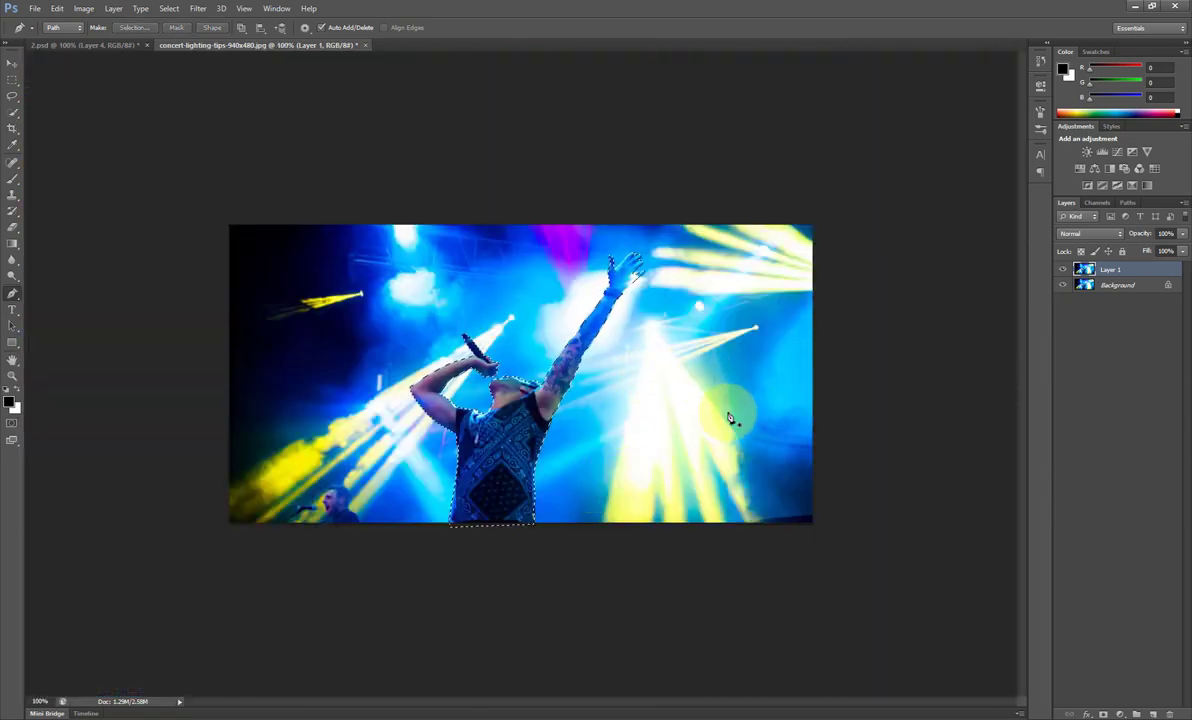
pyautogui.hotkey('ctrl', 'Return')
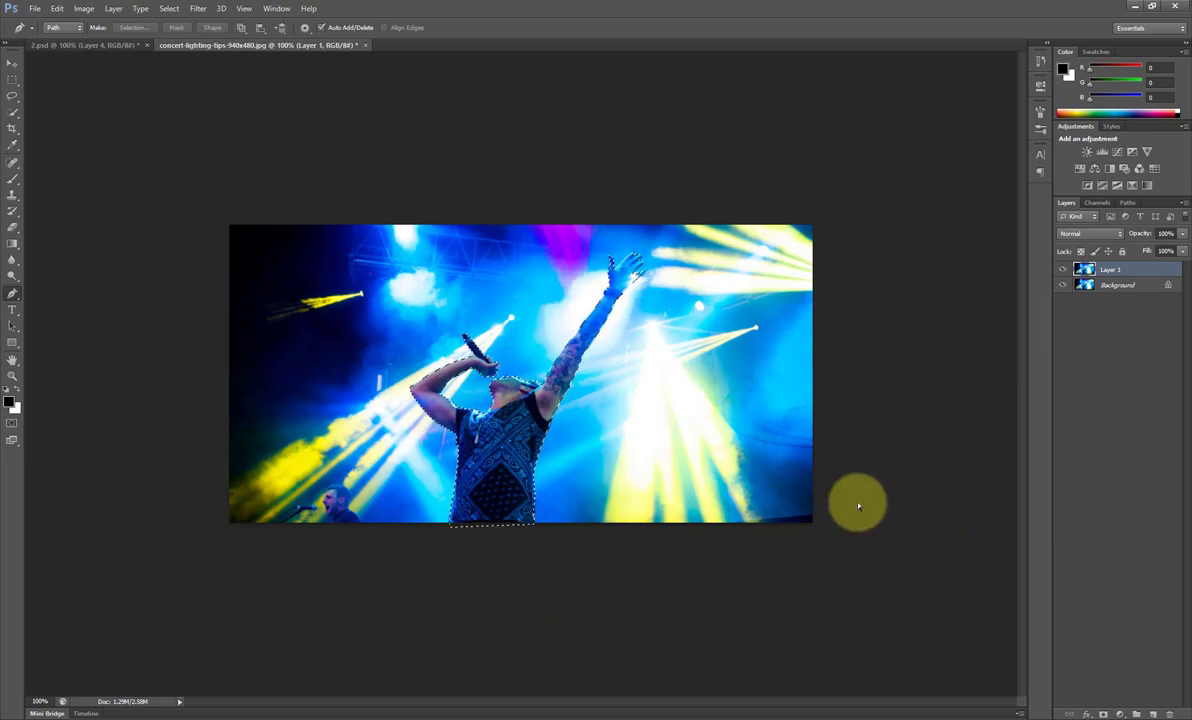
pyautogui.hotkey('ctrl', 'j')
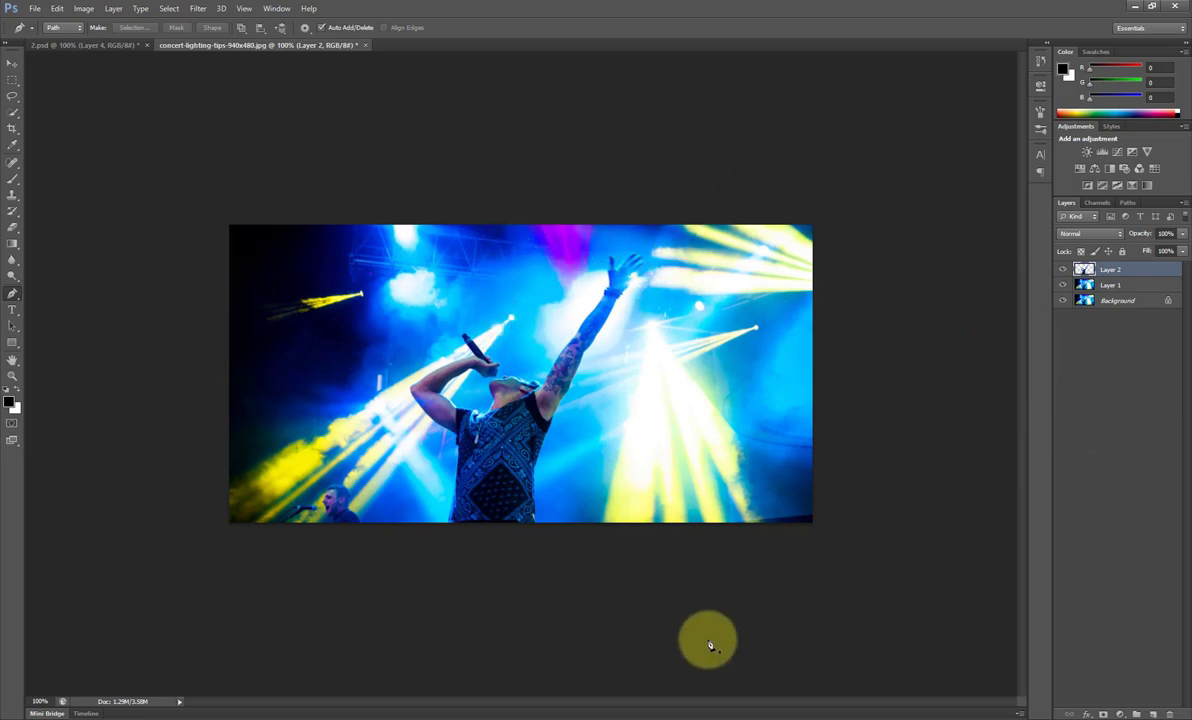
# Apply the Oil Paint filter to the singer cutout layer with Stylization set to 2.92
pyautogui.click(196, 12)
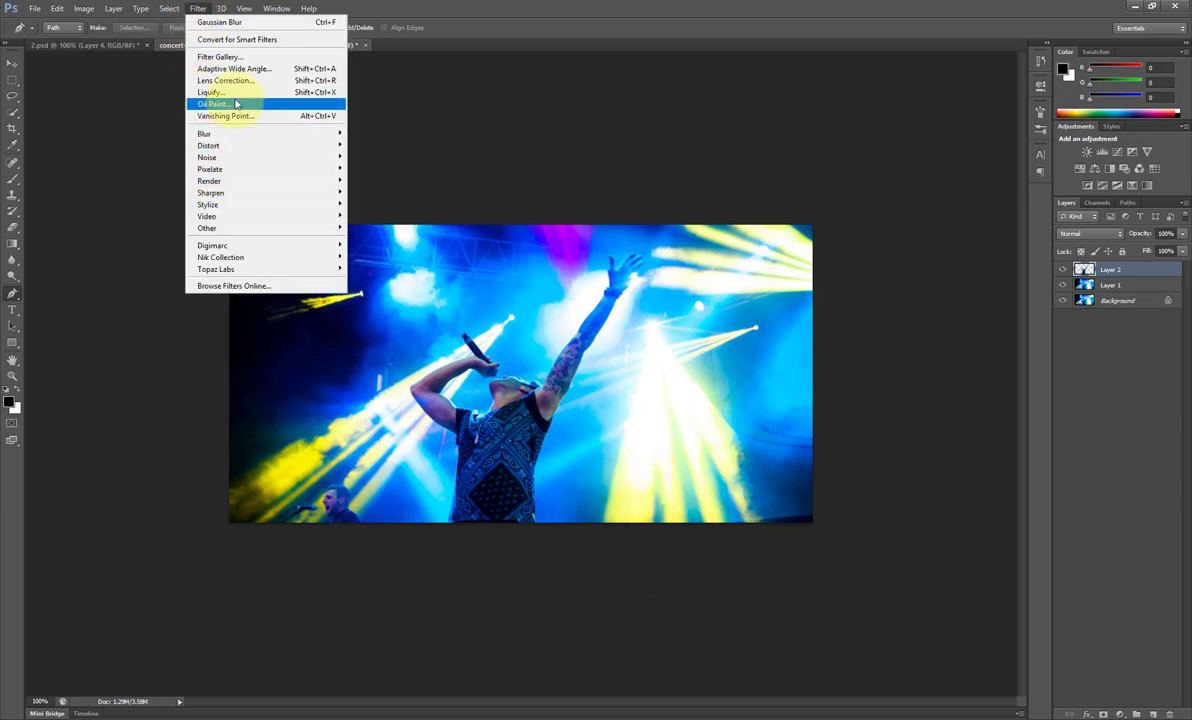
pyautogui.click(236, 104)
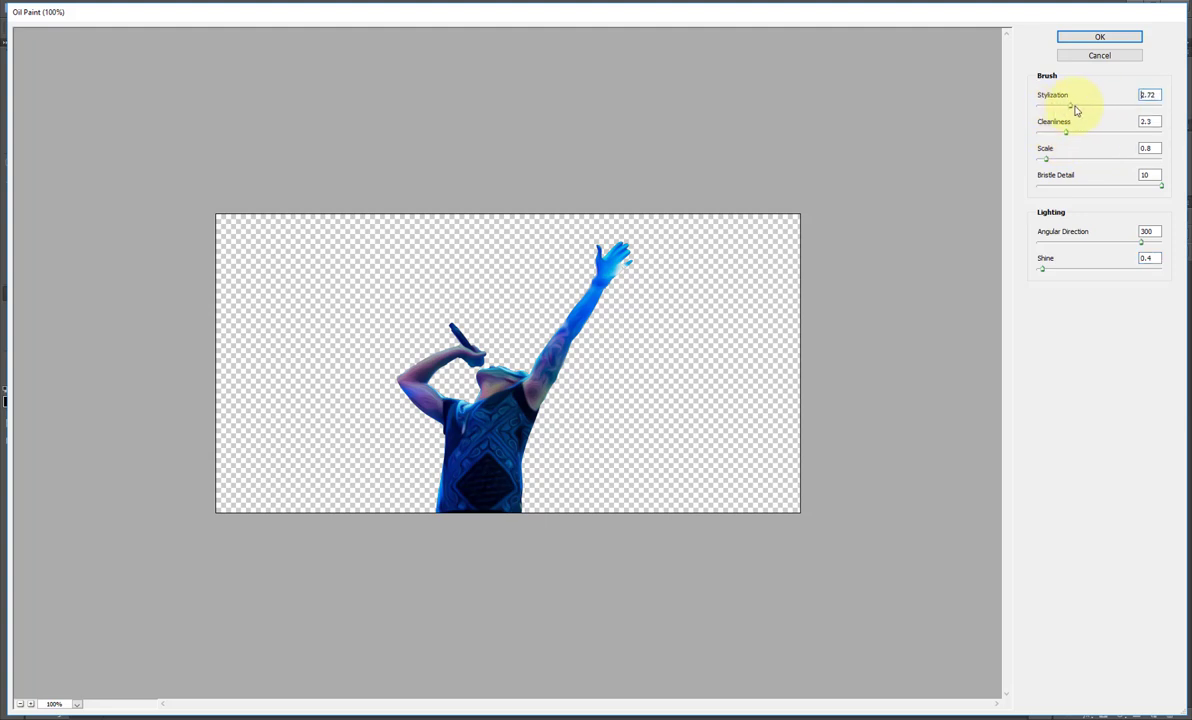
pyautogui.moveTo(1093, 110); pyautogui.dragTo(1074, 110)
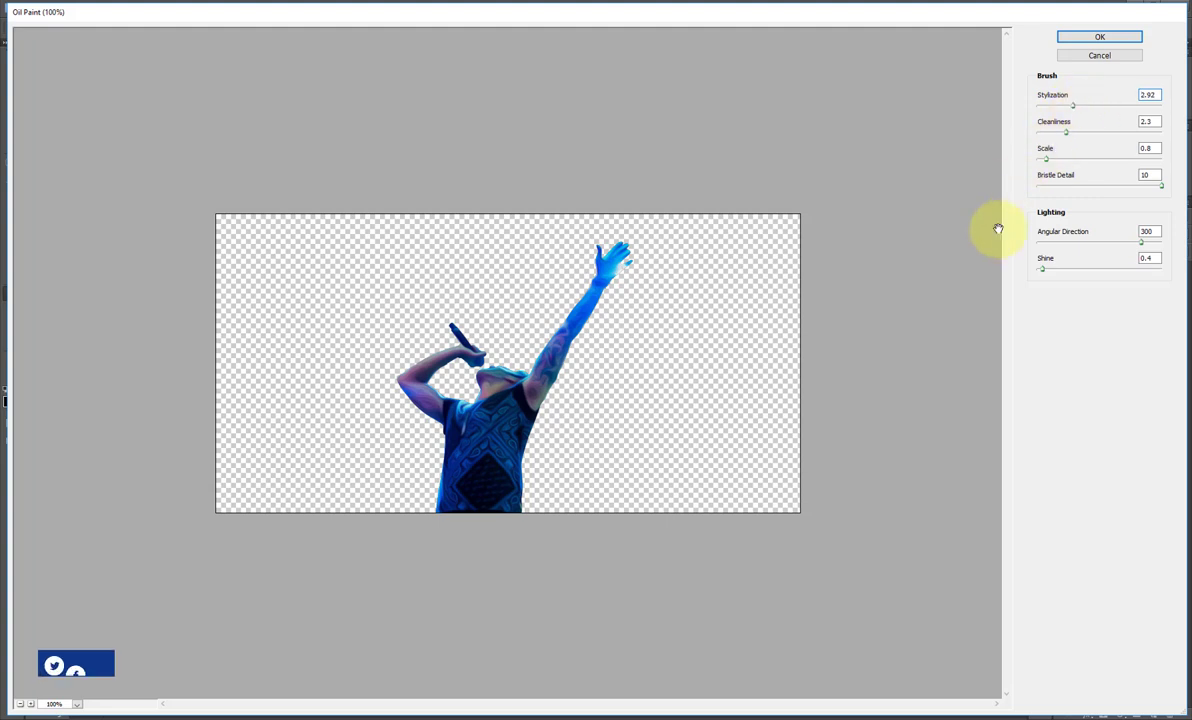
pyautogui.click(1100, 37)
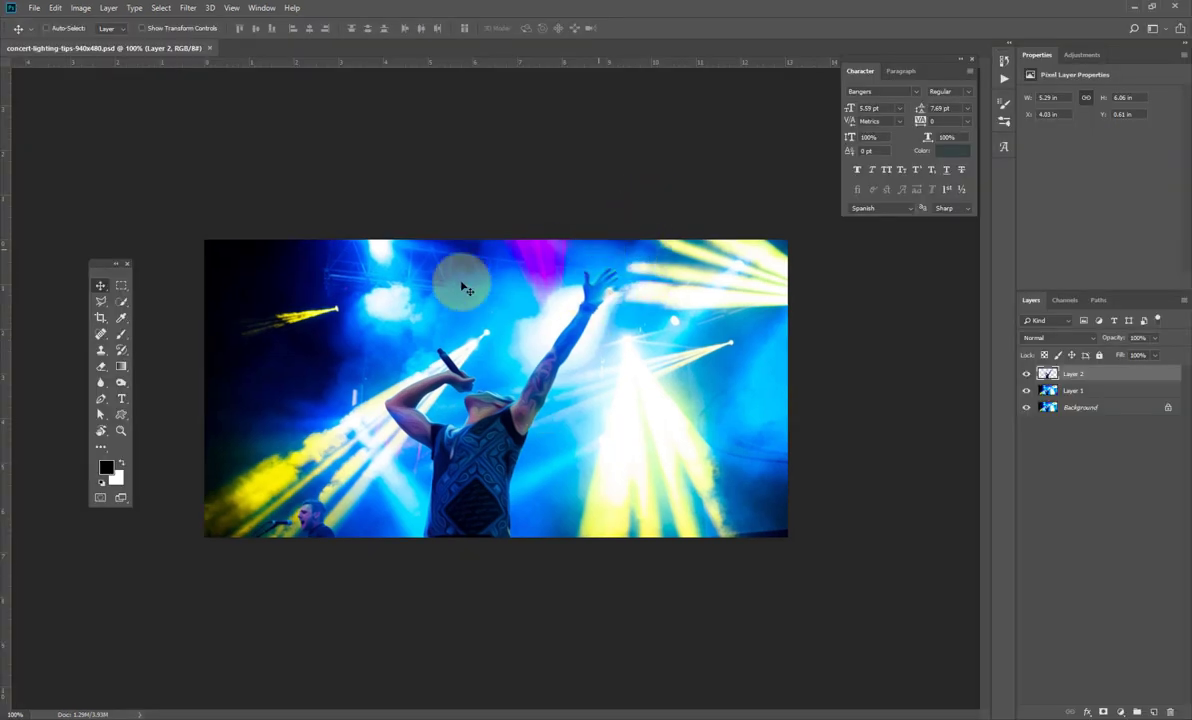
# Set up a new document with a width and height of 560 pixels
pyautogui.click(55, 8)
pyautogui.click(34, 8)
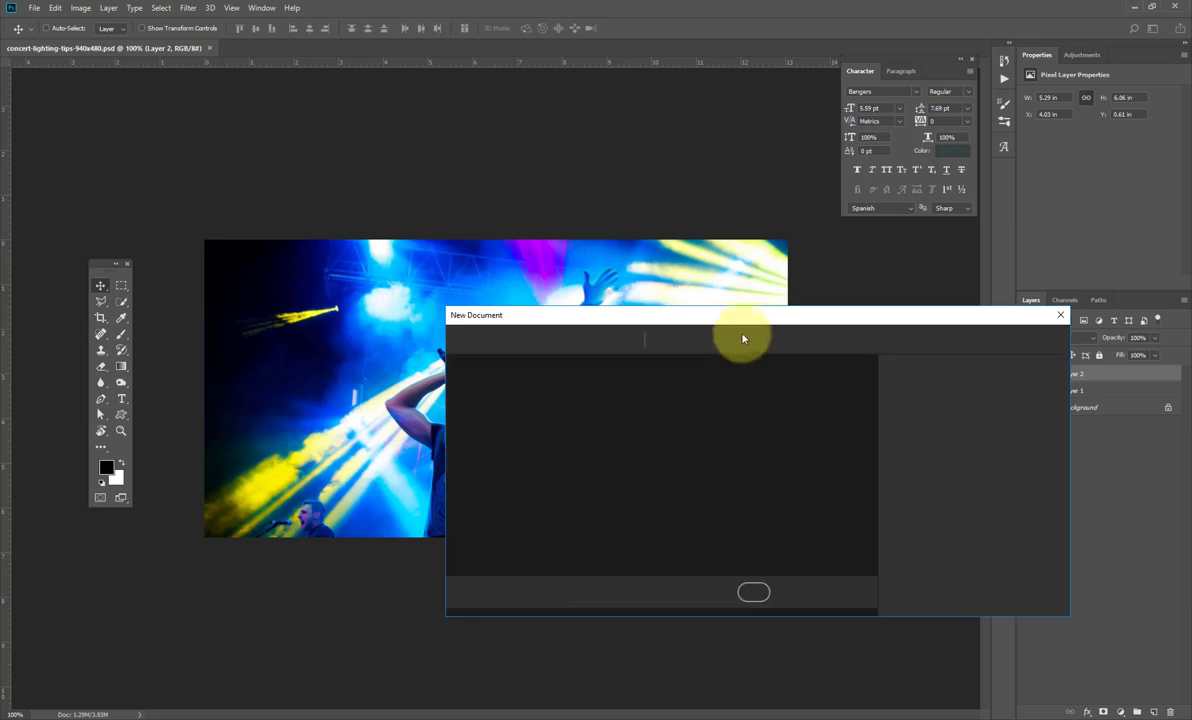
pyautogui.moveTo(746, 320); pyautogui.dragTo(702, 301)
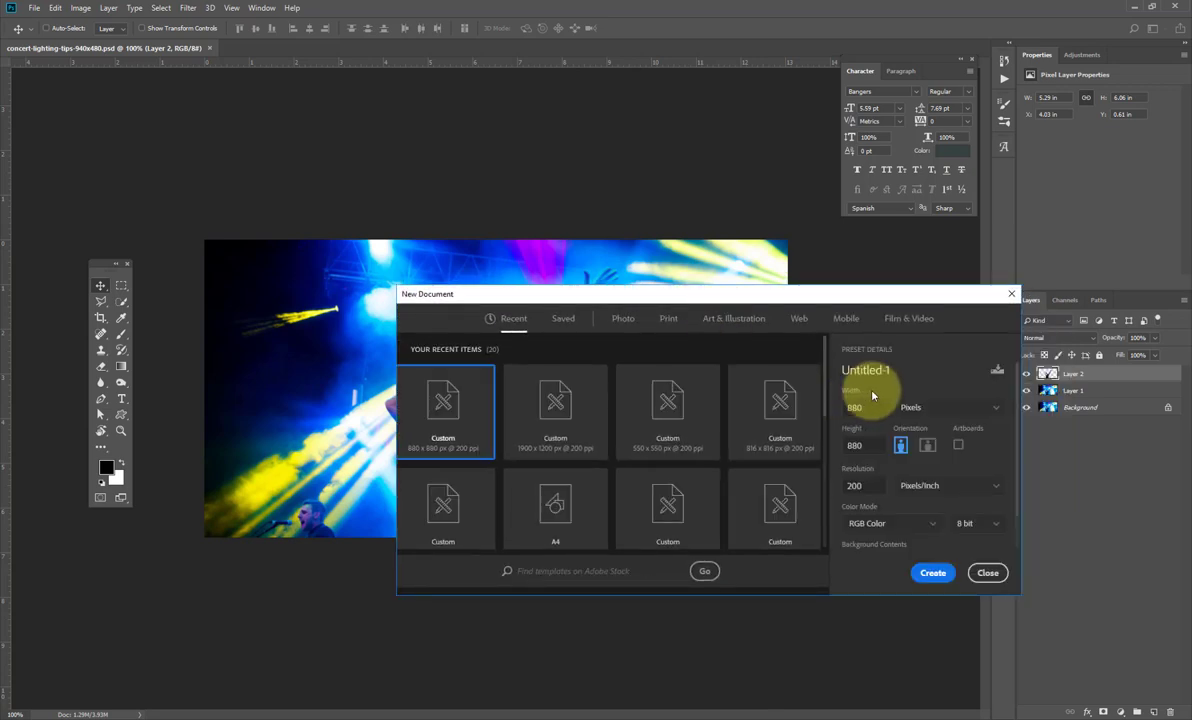
pyautogui.doubleClick(852, 408)
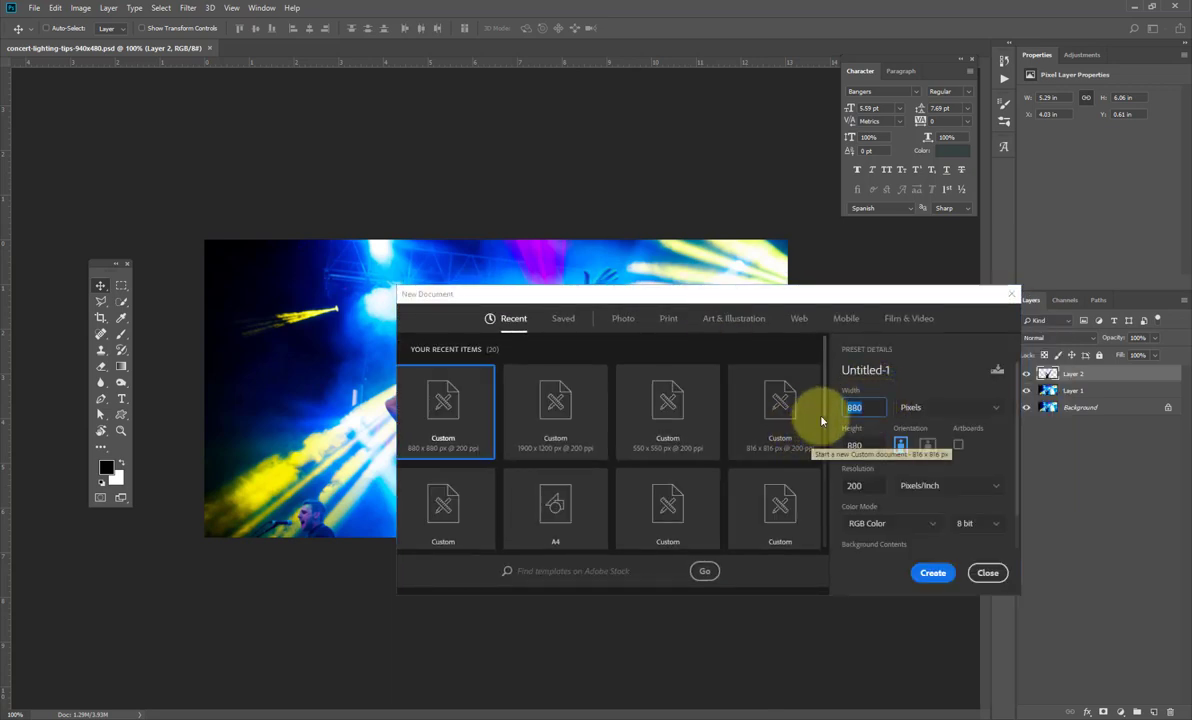
pyautogui.write('560')
pyautogui.press('Tab')
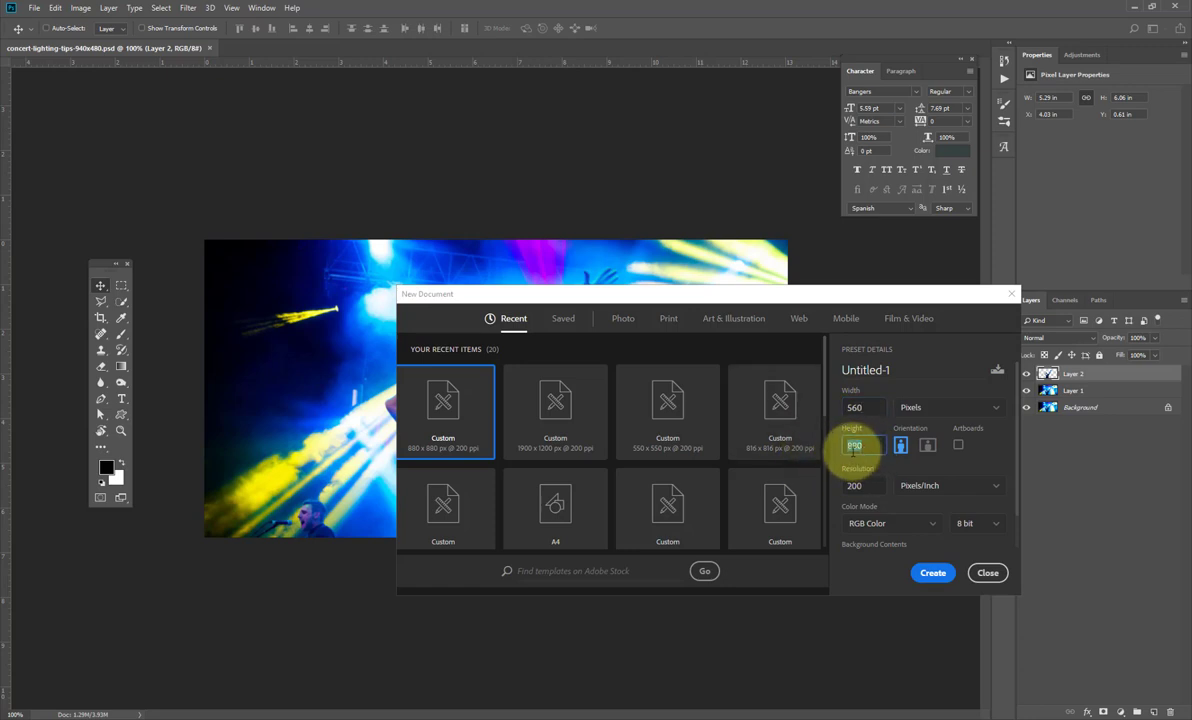
pyautogui.write('560')
pyautogui.press('Tab')
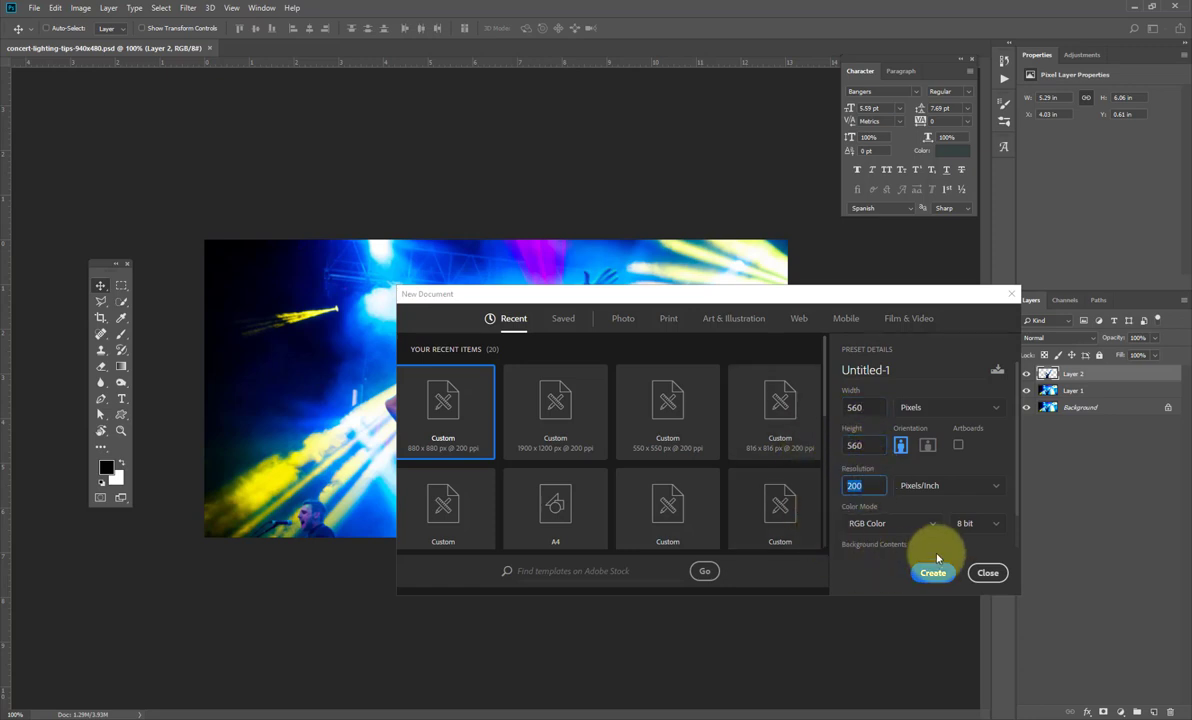
# Name the new document "Praise Jam" and create it
pyautogui.moveTo(890, 373); pyautogui.dragTo(835, 376)
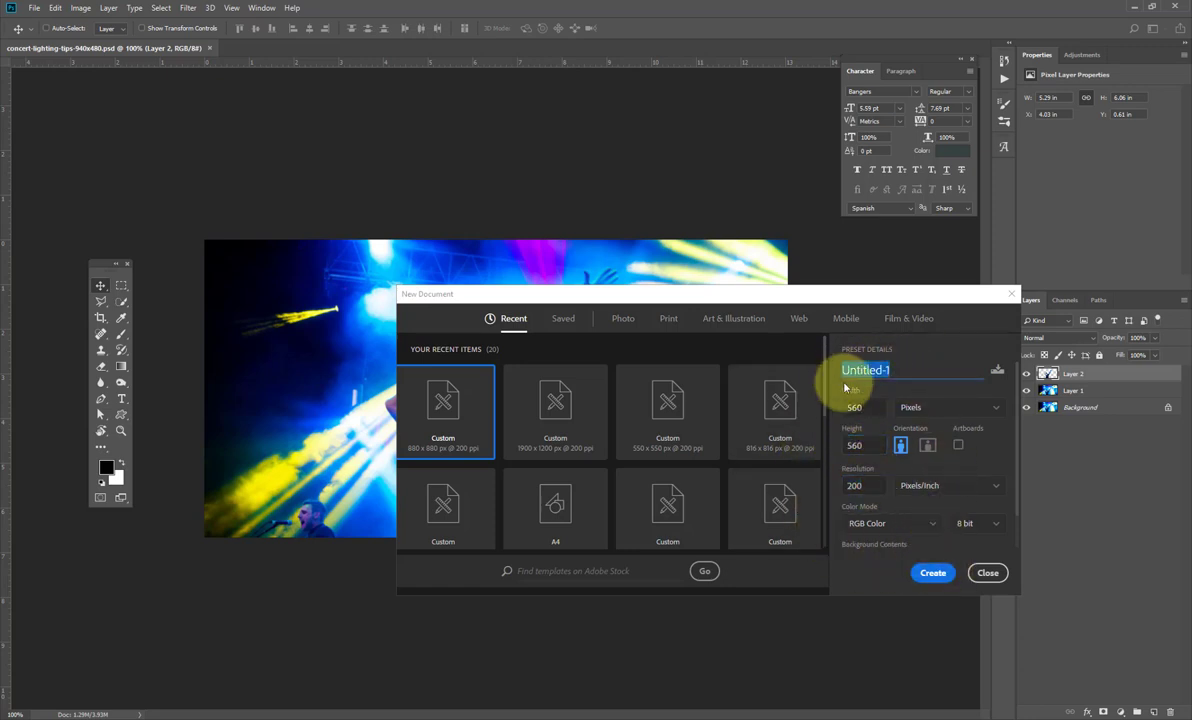
pyautogui.write('Praise')
pyautogui.doubleClick(887, 370)
pyautogui.click(938, 573)
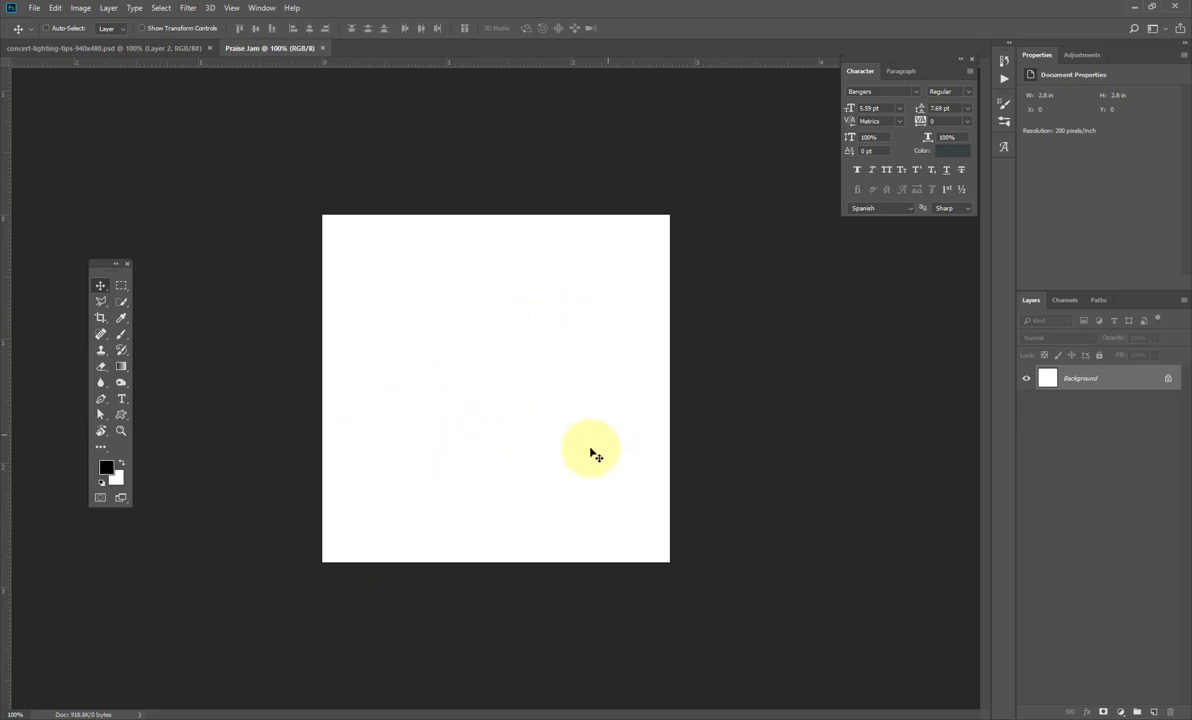
# Copy Layer 1 and Layer 2 from the concert image into the Praise Jam document and position them over the canvas
pyautogui.click(180, 47)
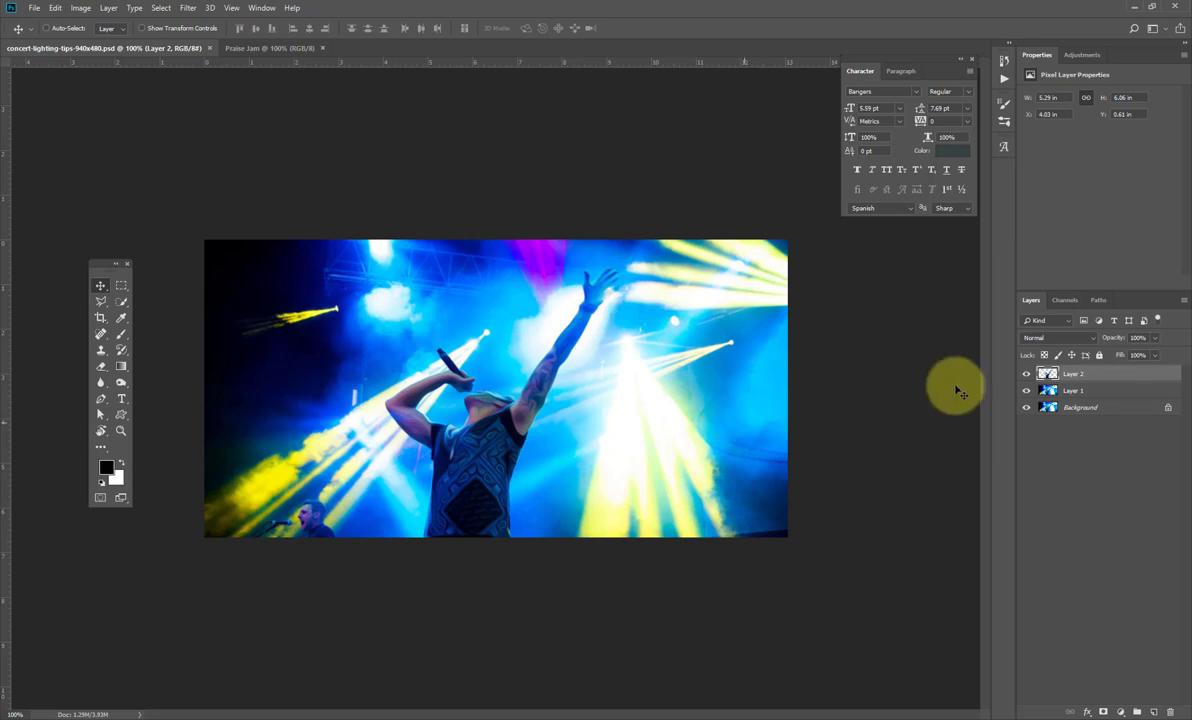
pyautogui.keyDown('shift'); pyautogui.click(1066, 397); pyautogui.keyUp('shift')
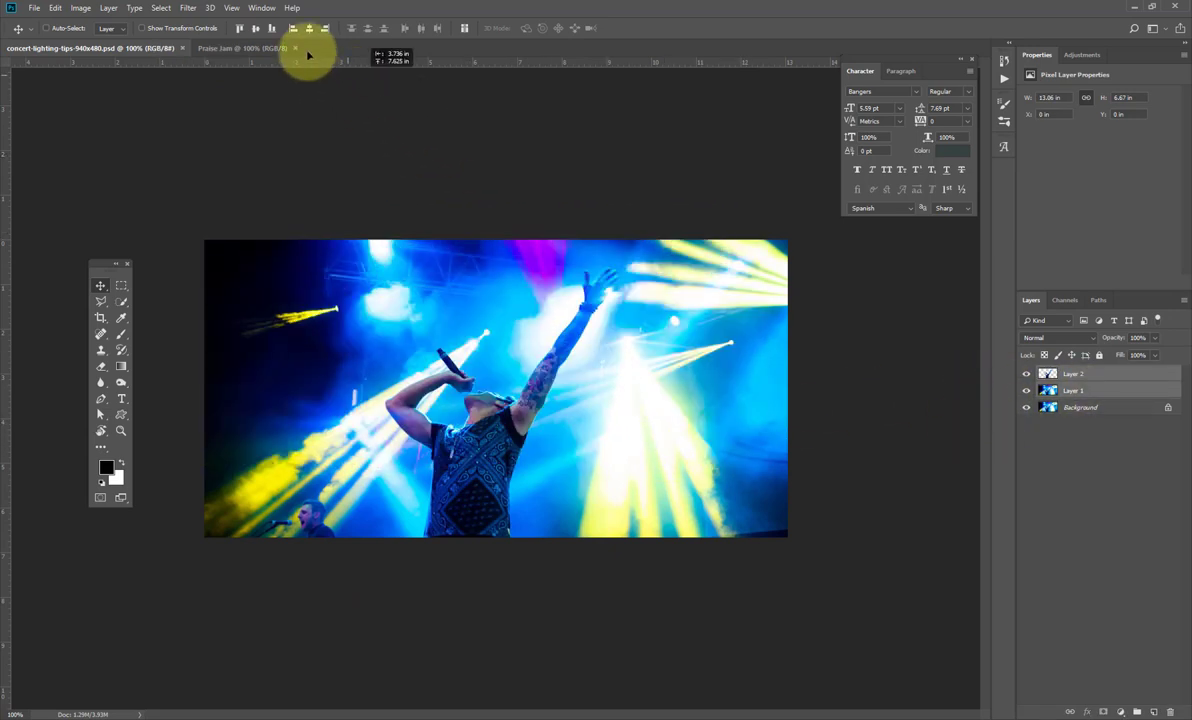
pyautogui.moveTo(281, 48); pyautogui.dragTo(575, 385)
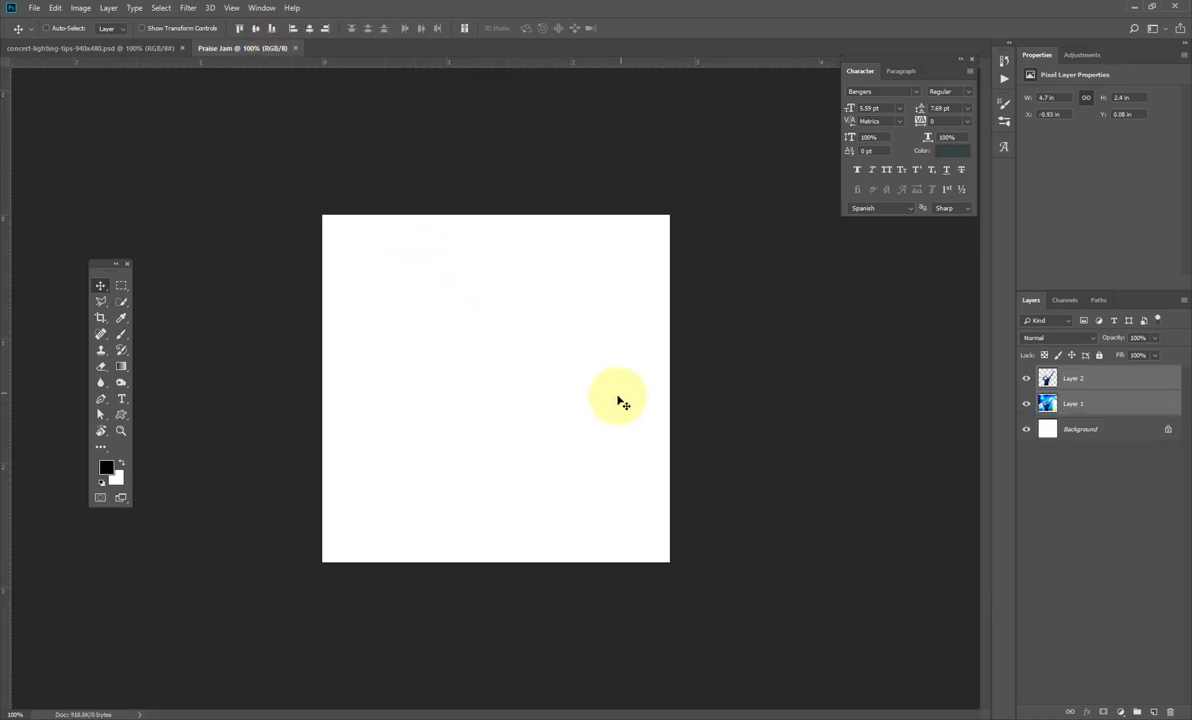
pyautogui.moveTo(505, 362); pyautogui.dragTo(531, 412)
# Scale Layer 1 and Layer 2 together to about 61% and position them along the lower edge of the canvas
pyautogui.press('ctrl')
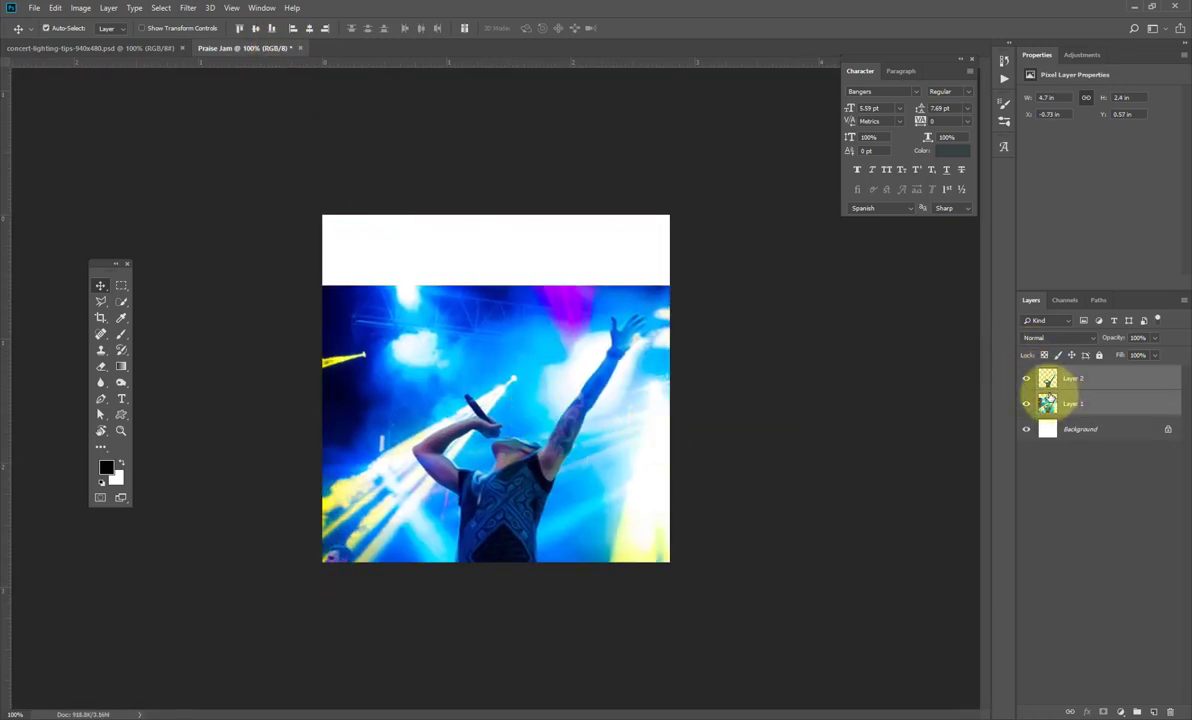
pyautogui.hotkey('ctrl', 't')
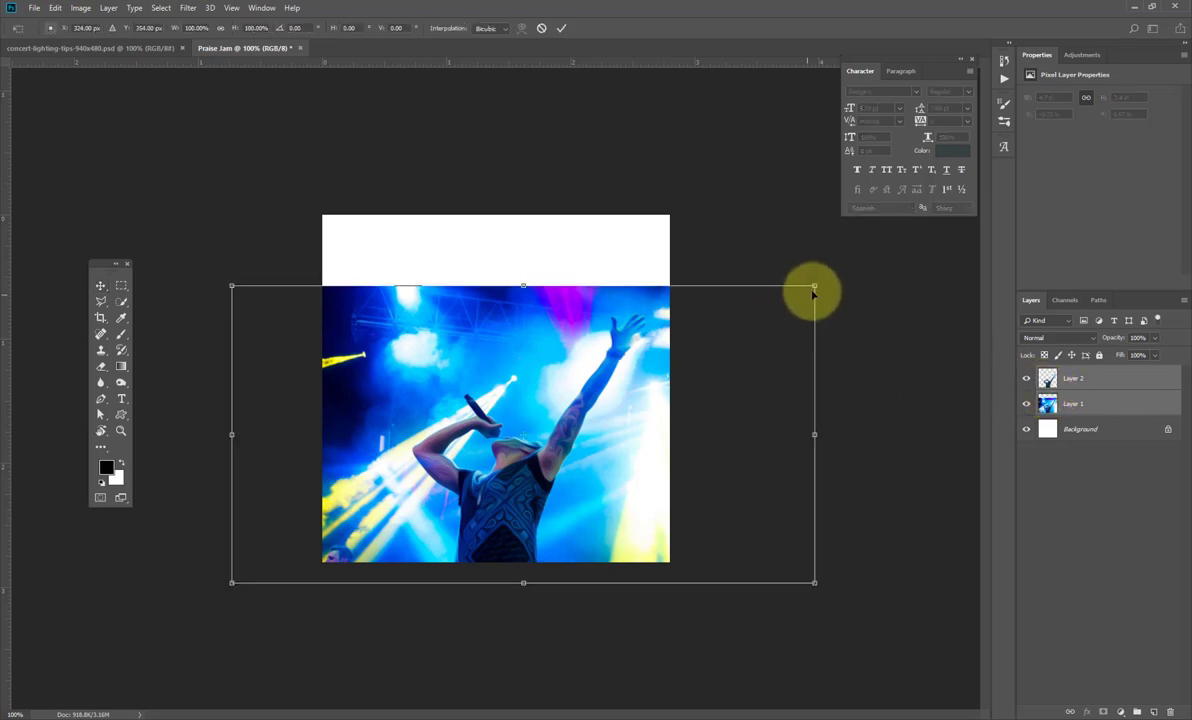
pyautogui.moveTo(812, 290); pyautogui.dragTo(724, 330)
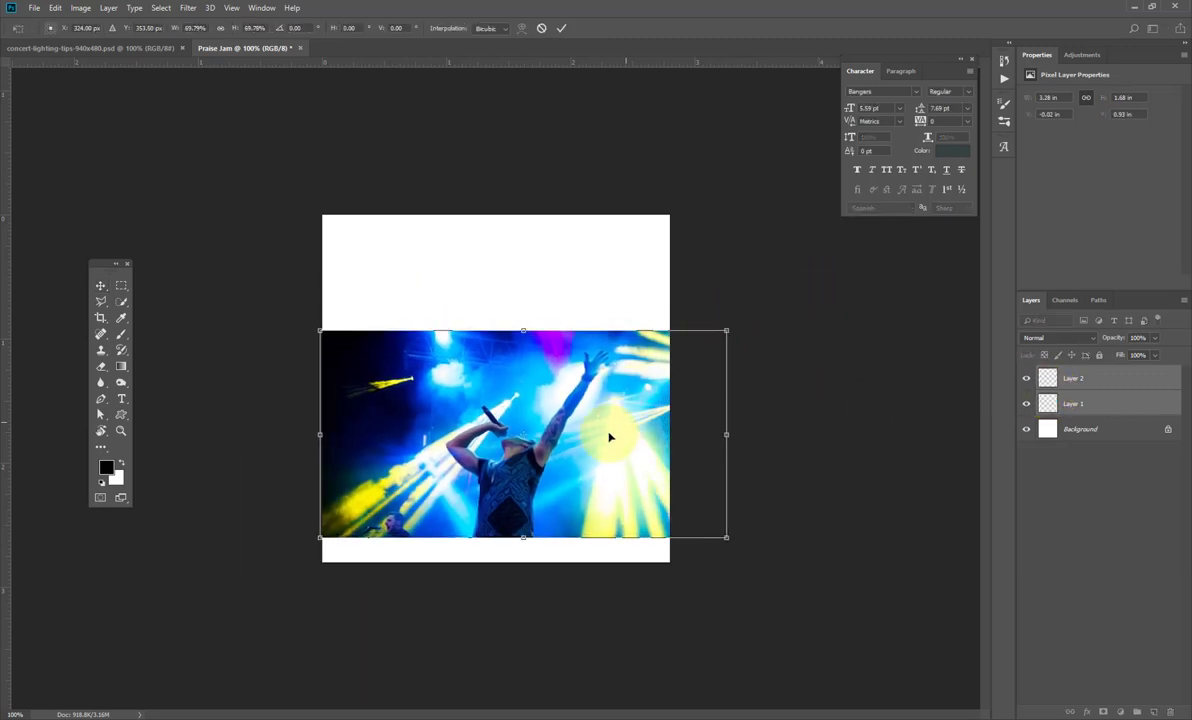
pyautogui.moveTo(607, 434); pyautogui.dragTo(601, 477)
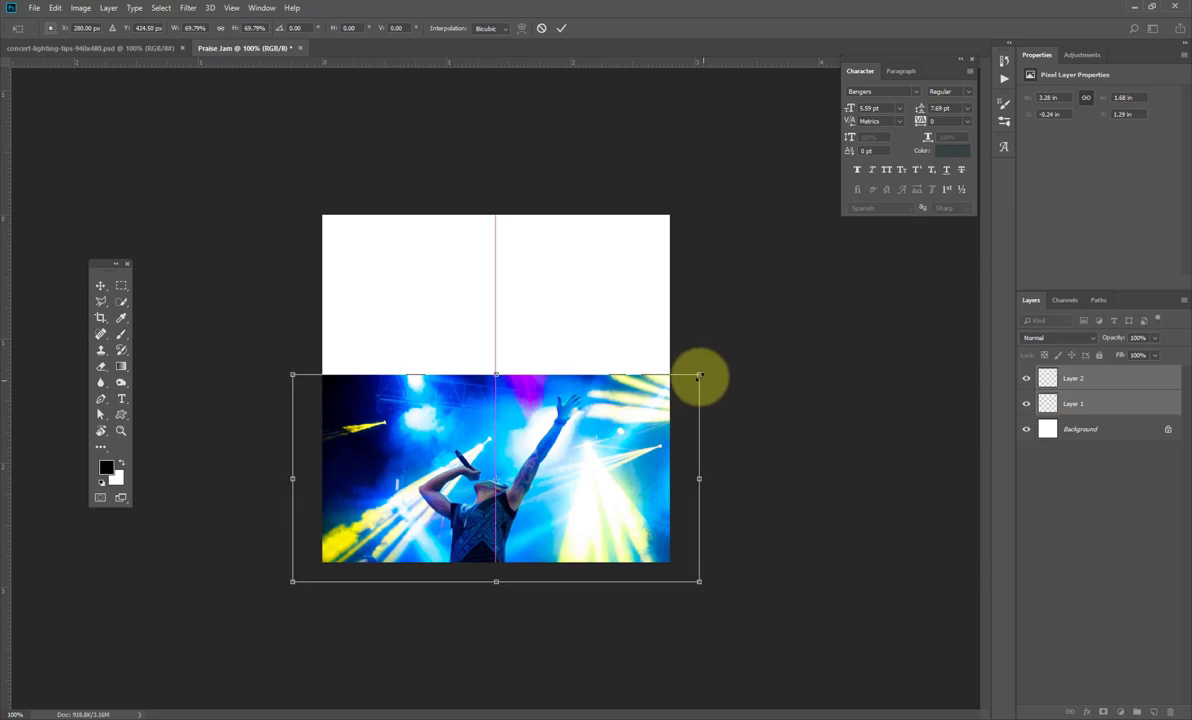
pyautogui.moveTo(683, 384); pyautogui.dragTo(672, 390)
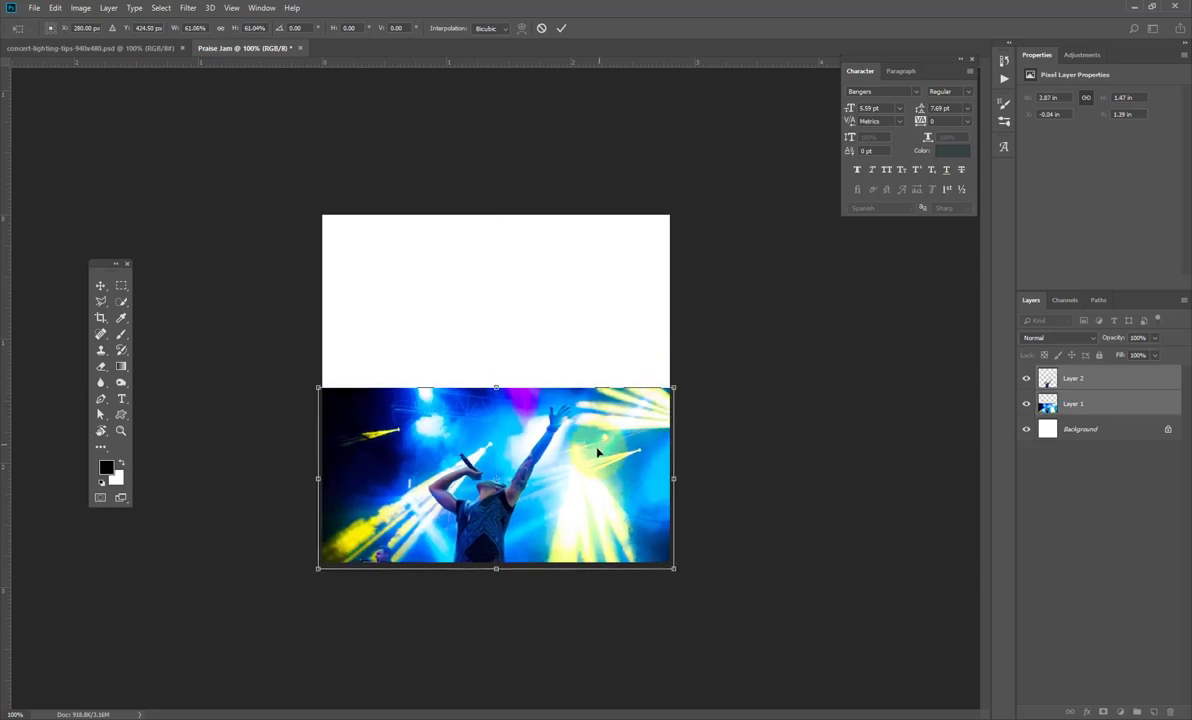
pyautogui.moveTo(590, 449); pyautogui.dragTo(594, 467)
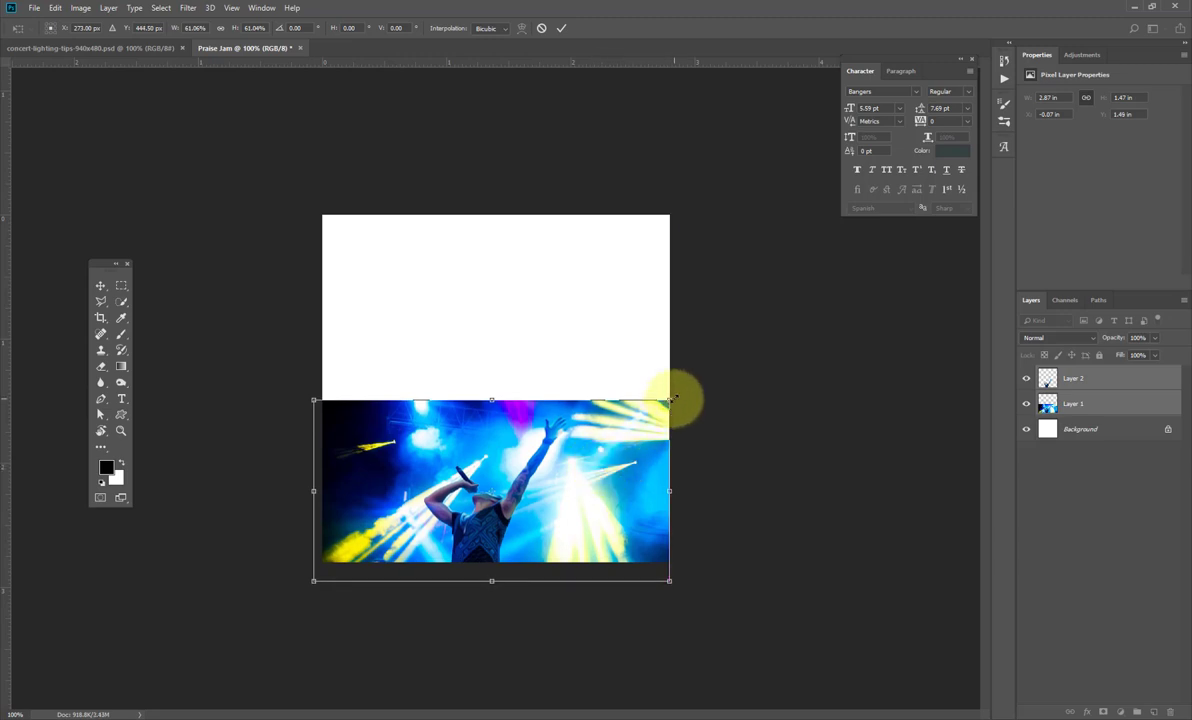
pyautogui.press('Return')
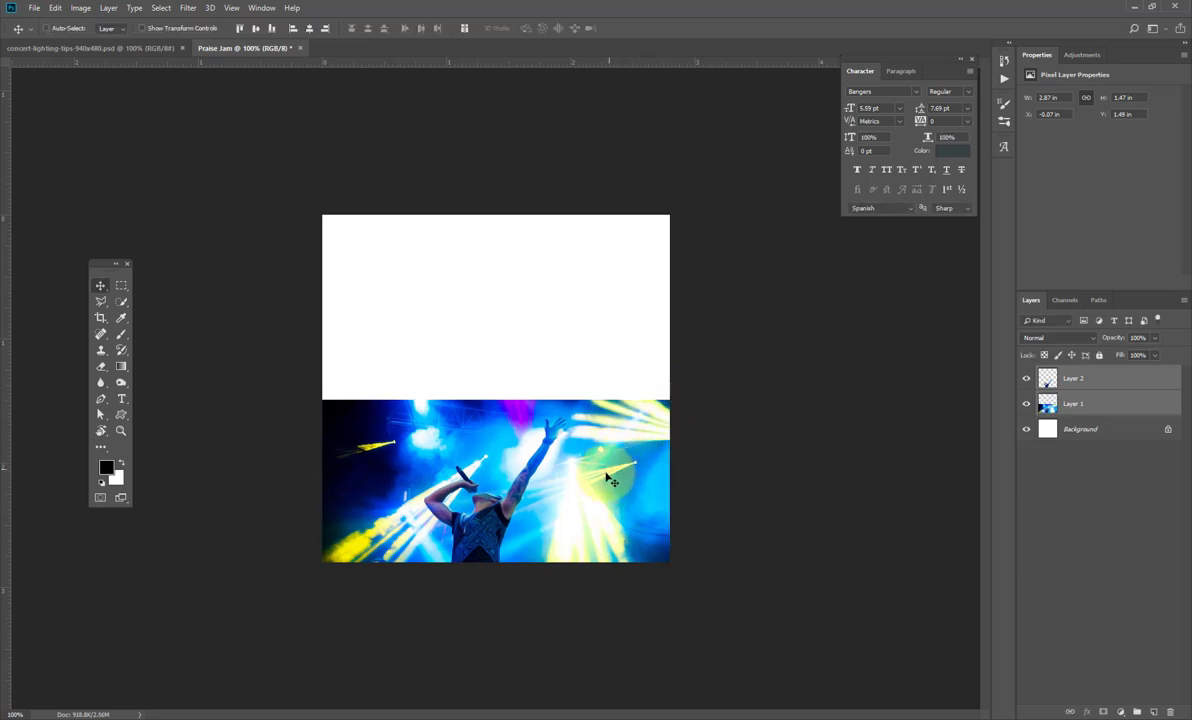
pyautogui.moveTo(613, 471); pyautogui.dragTo(605, 455)
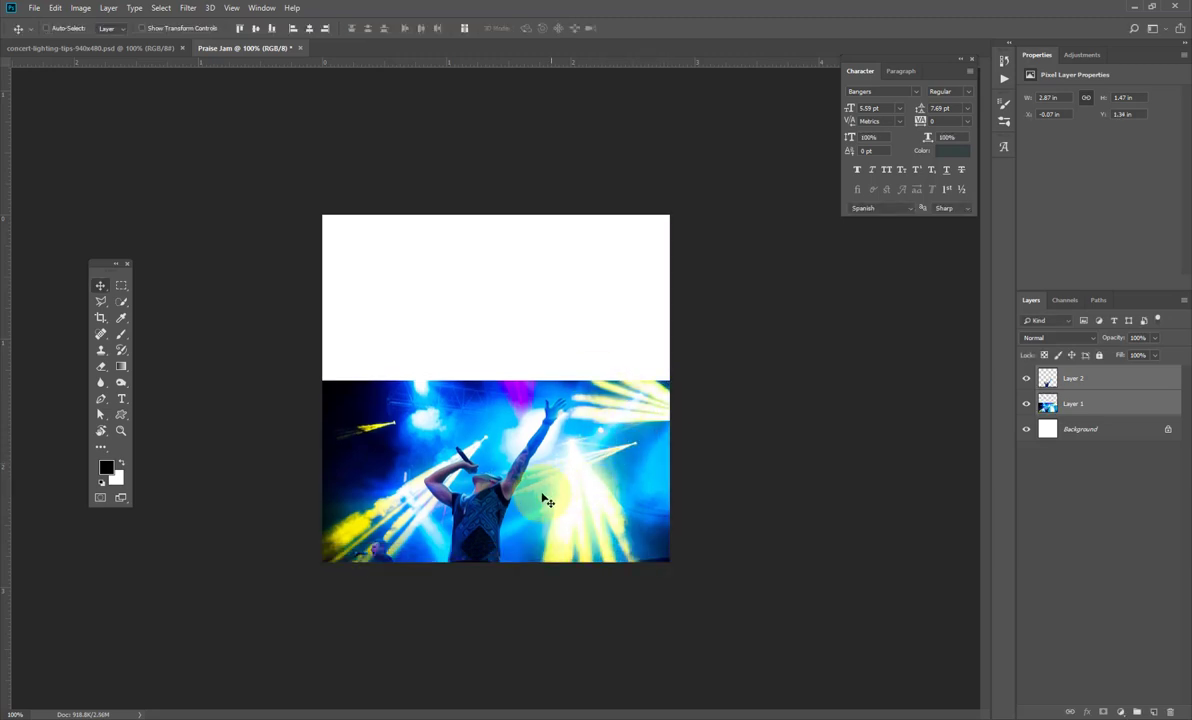
pyautogui.moveTo(540, 497)
pyautogui.mouseDown()
pyautogui.moveTo(543, 474)
pyautogui.moveTo(540, 495)
pyautogui.mouseUp()
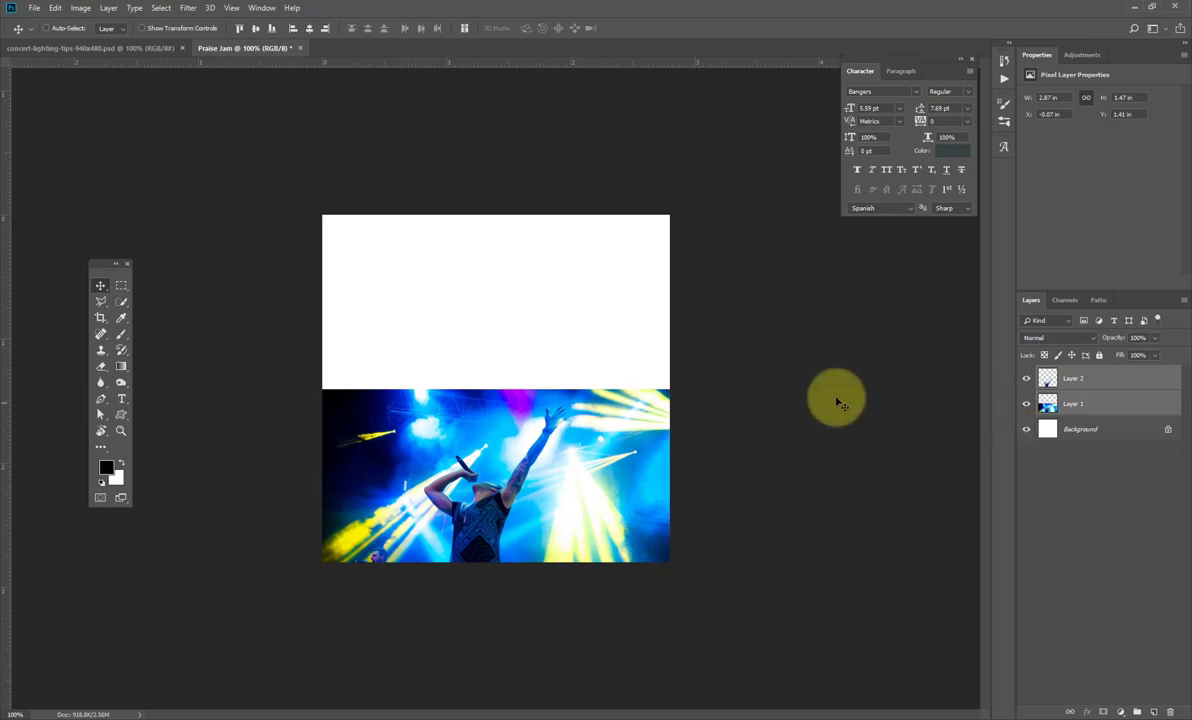
# Load the singer's outline from Layer 2 as a selection, then hide Layer 2 and make Layer 1 active
pyautogui.keyDown('ctrl'); pyautogui.click(1040, 386); pyautogui.keyUp('ctrl')
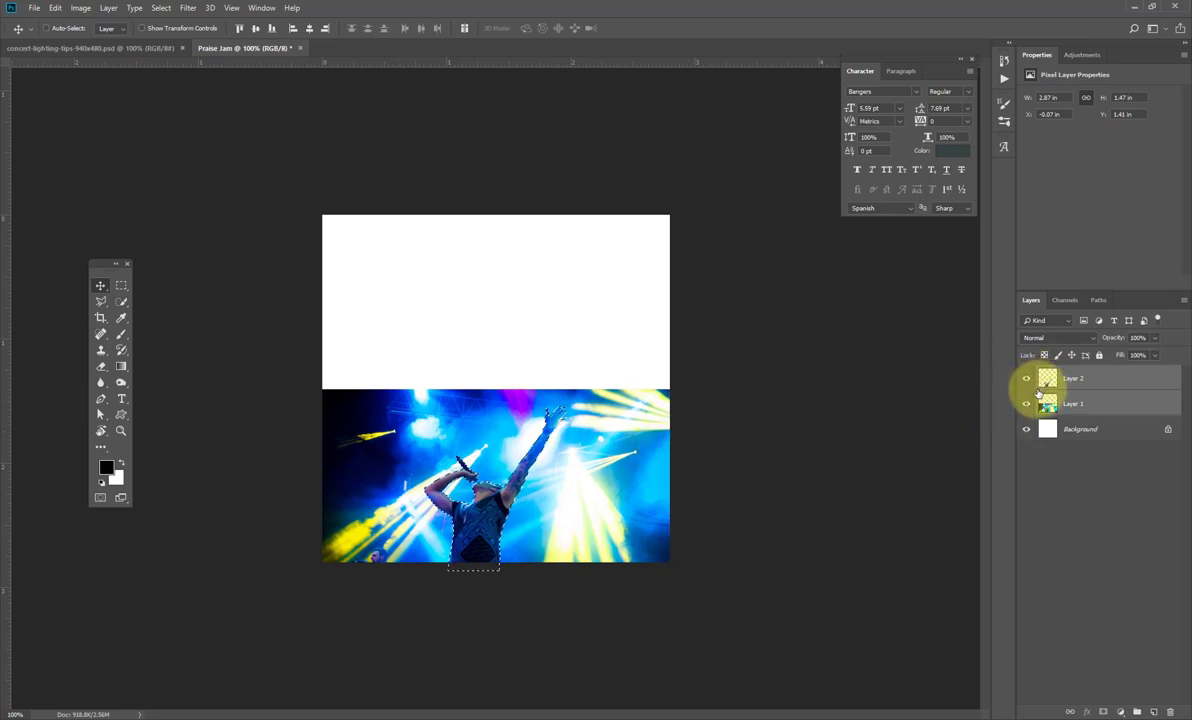
pyautogui.click(1026, 378)
pyautogui.click(1070, 403)
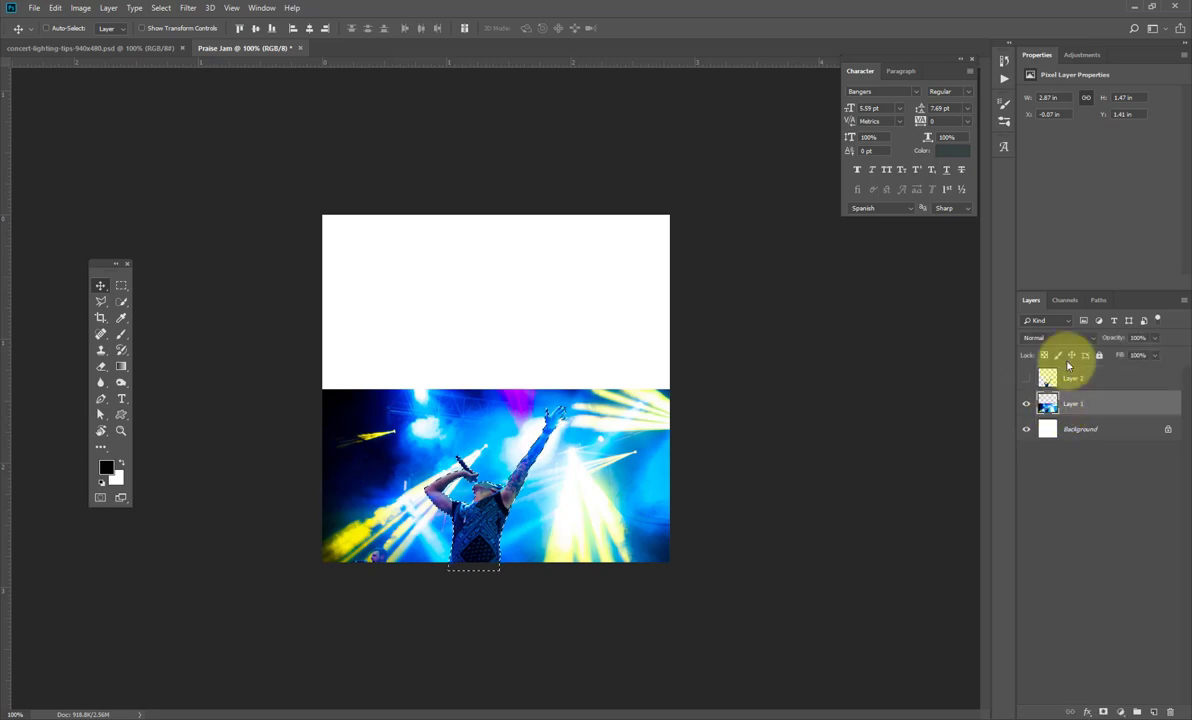
# Expand the singer-shaped selection by 4 pixels
pyautogui.click(161, 8)
pyautogui.moveTo(228, 186)
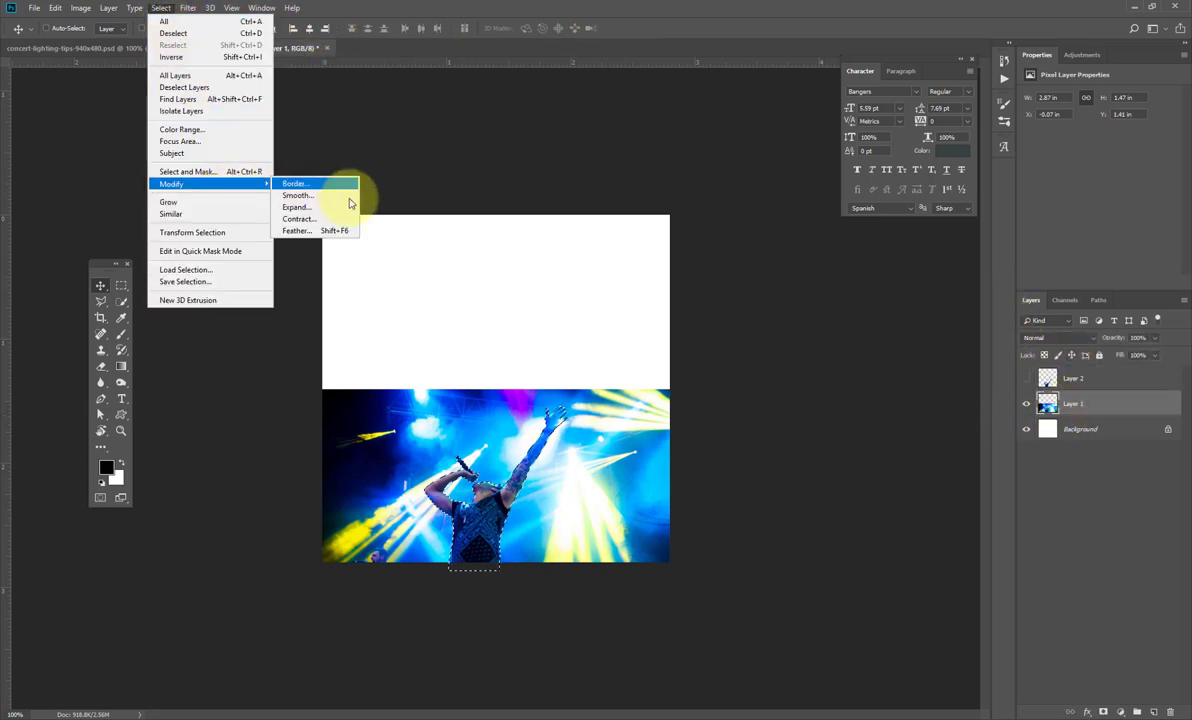
pyautogui.click(310, 207)
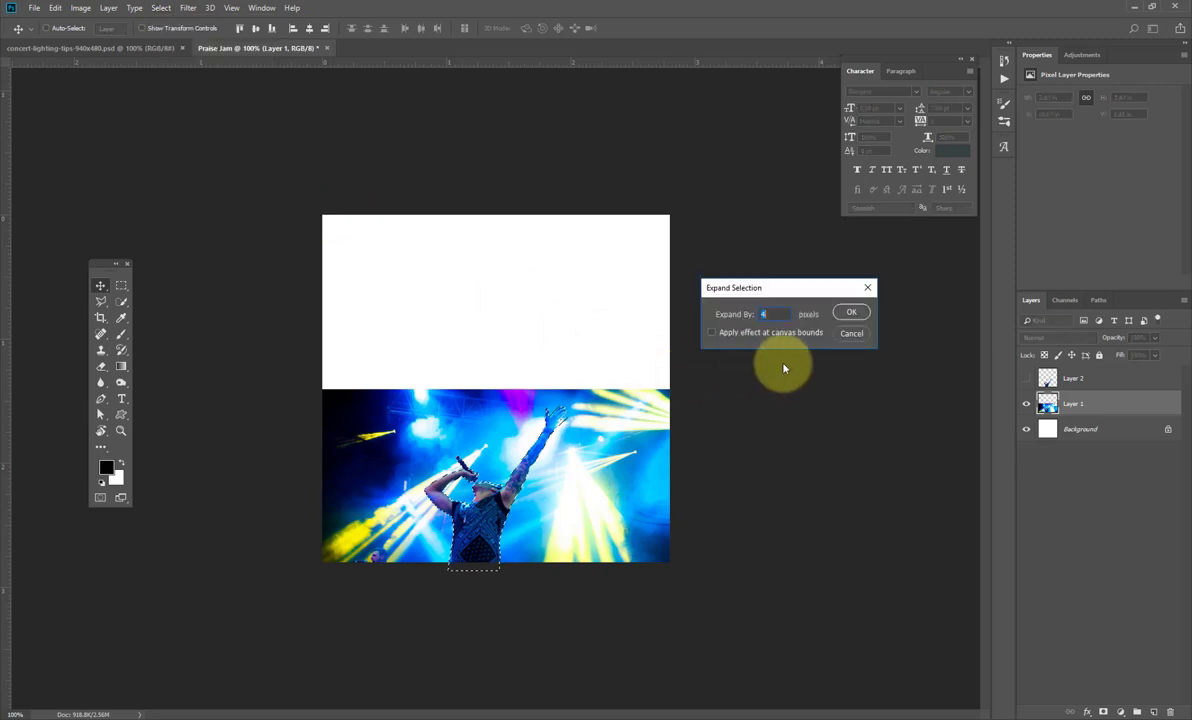
pyautogui.click(846, 312)
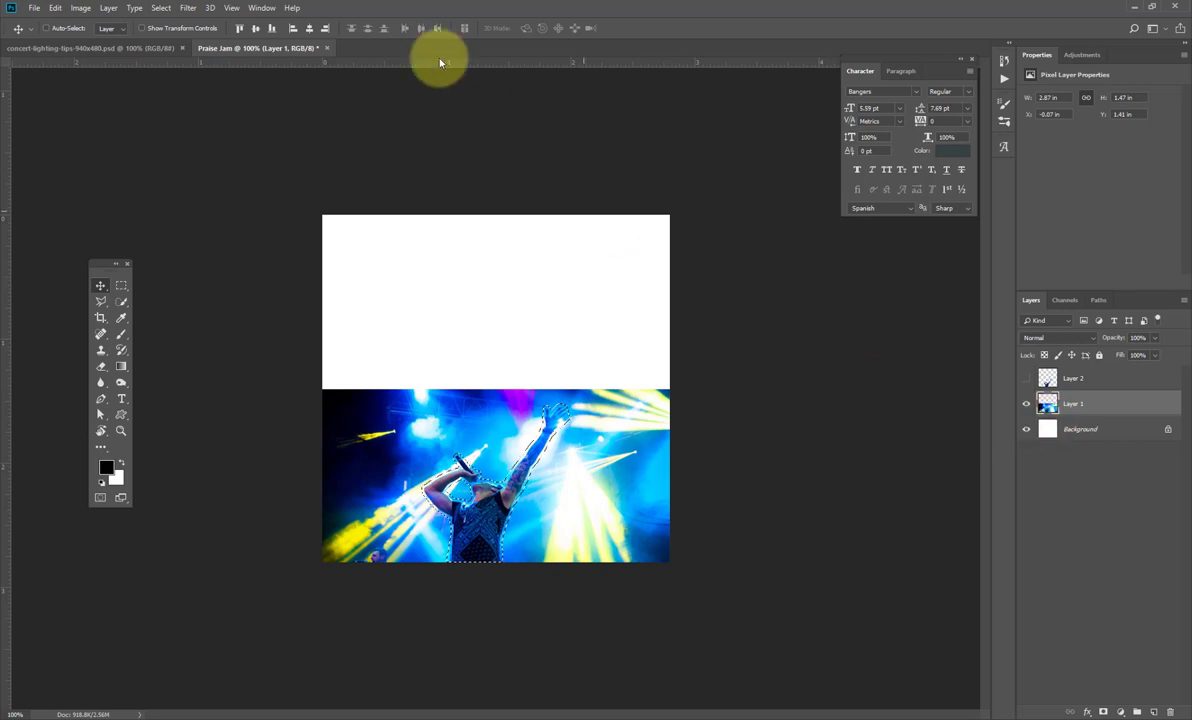
# Remove the singer from Layer 1 with a Content-Aware fill of the selection, and deselect
pyautogui.click(81, 8)
pyautogui.click(55, 8)
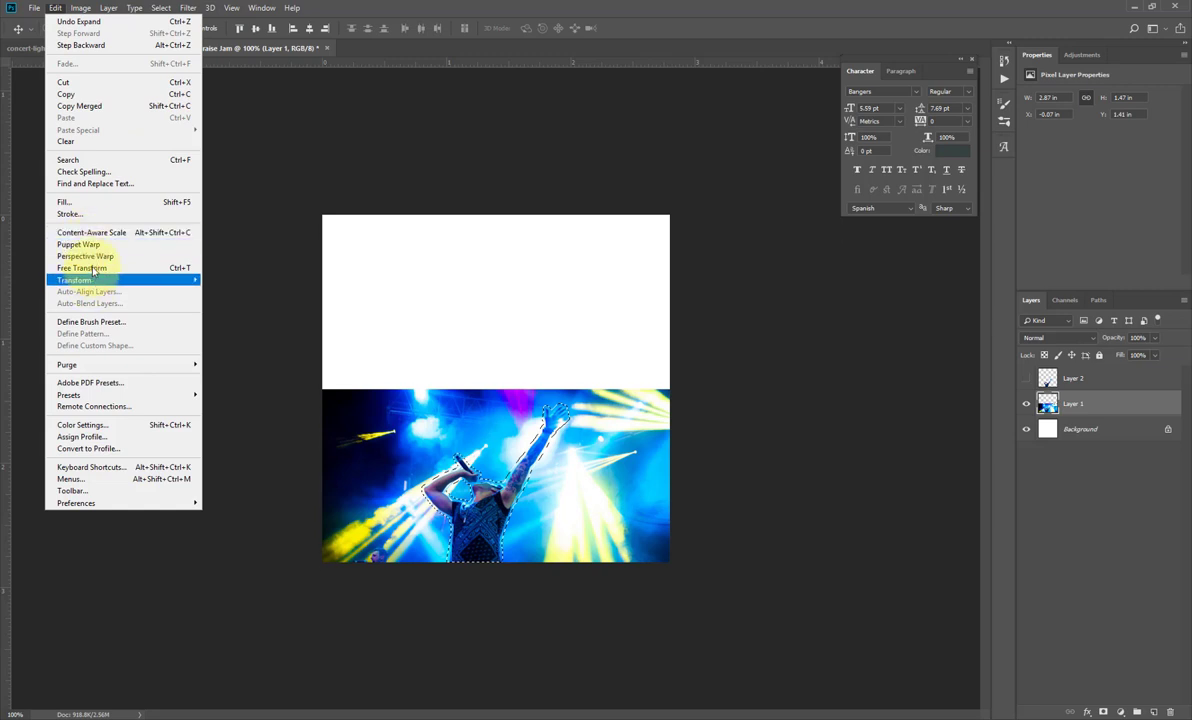
pyautogui.click(107, 206)
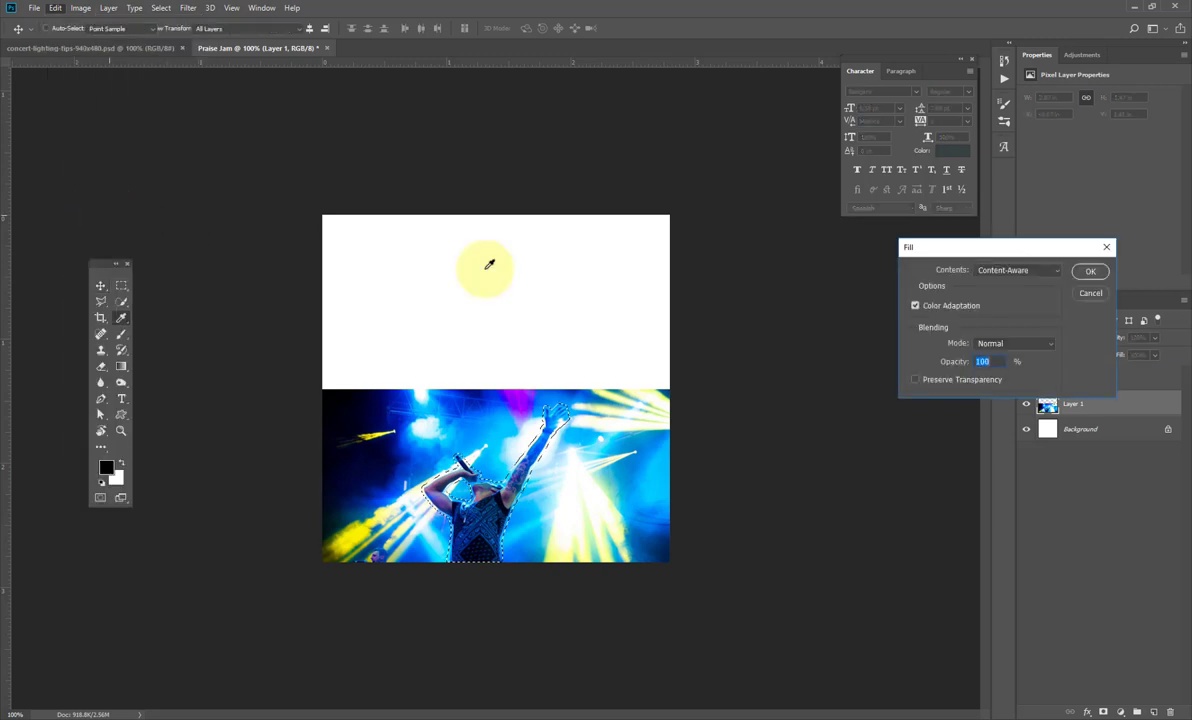
pyautogui.click(1066, 298)
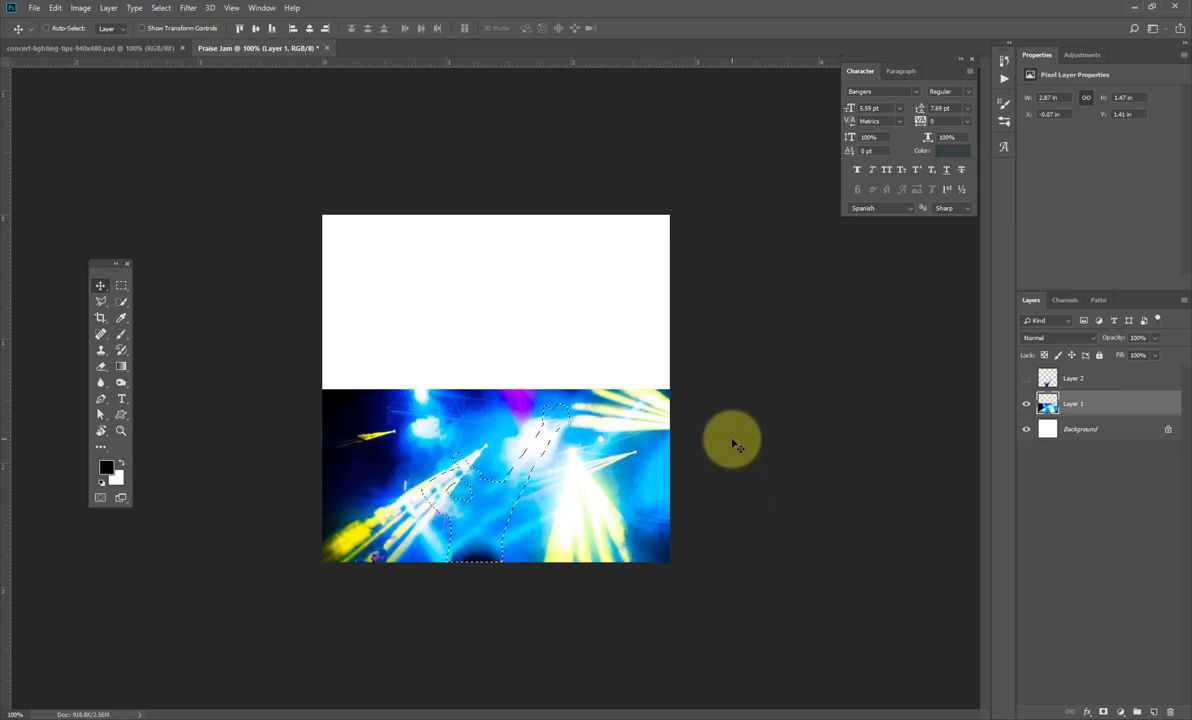
pyautogui.hotkey('ctrl', 'd')
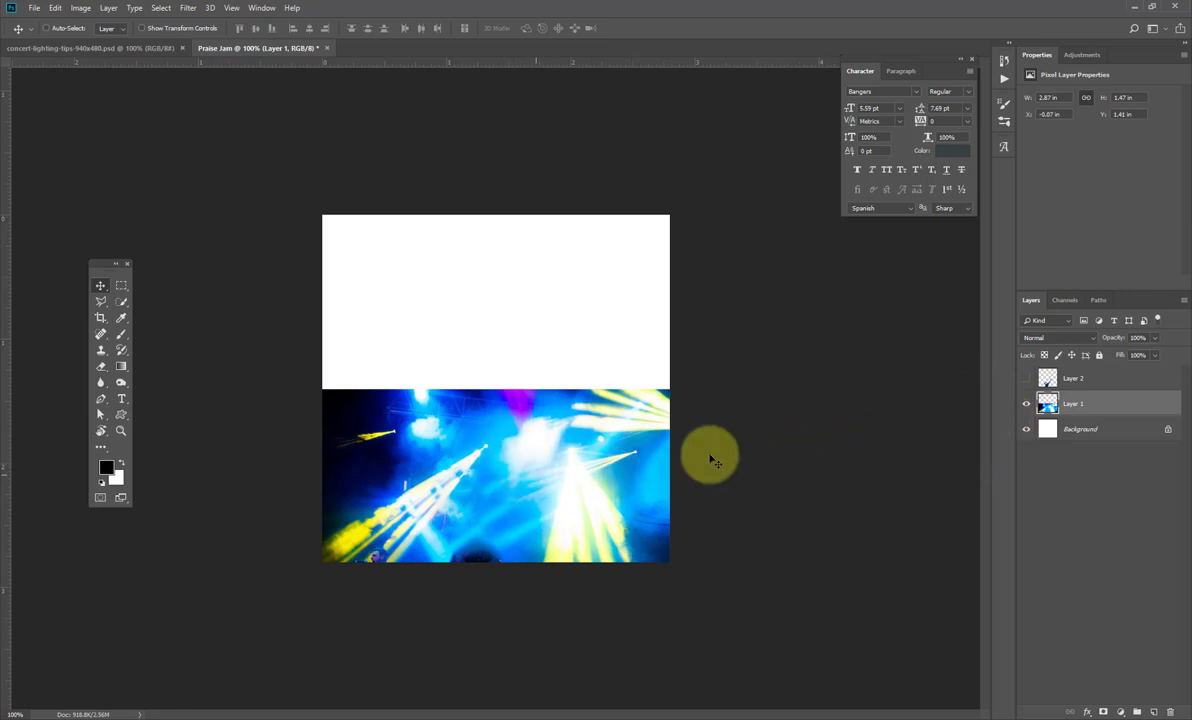
# Enlarge the concert background on Layer 1 to about 153% and reposition it across the lower part of the canvas
pyautogui.keyDown('ctrl'); pyautogui.click(577, 489); pyautogui.keyUp('ctrl')
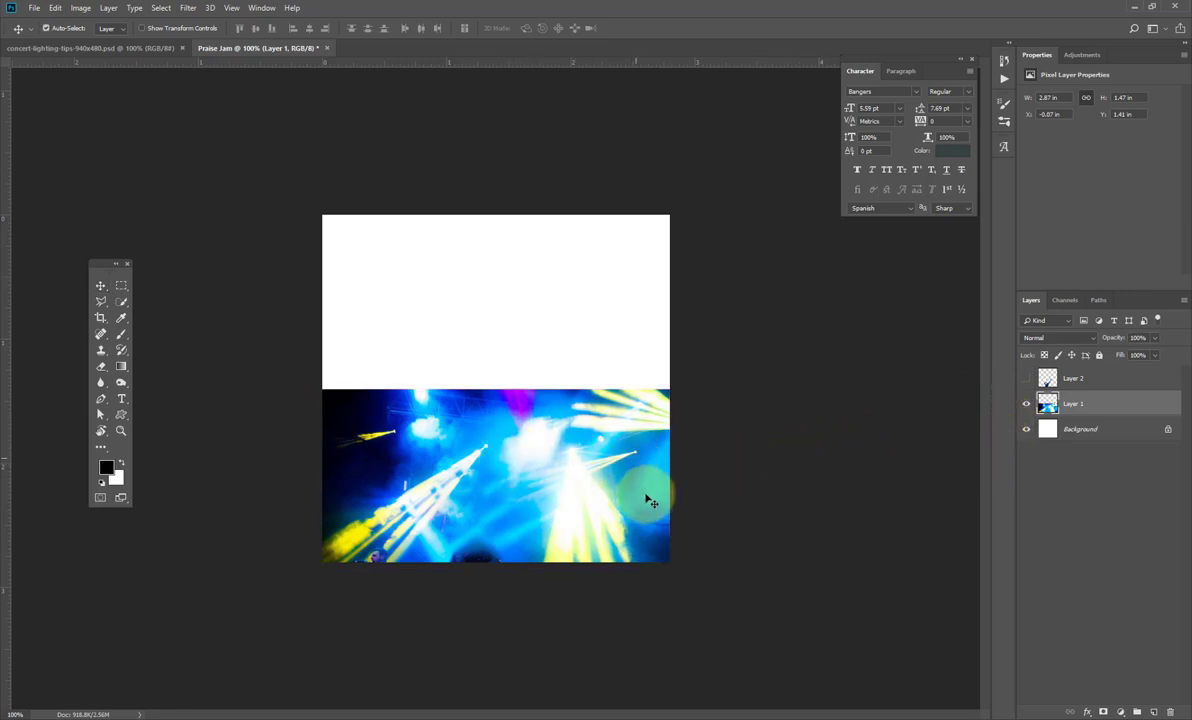
pyautogui.hotkey('ctrl', 't')
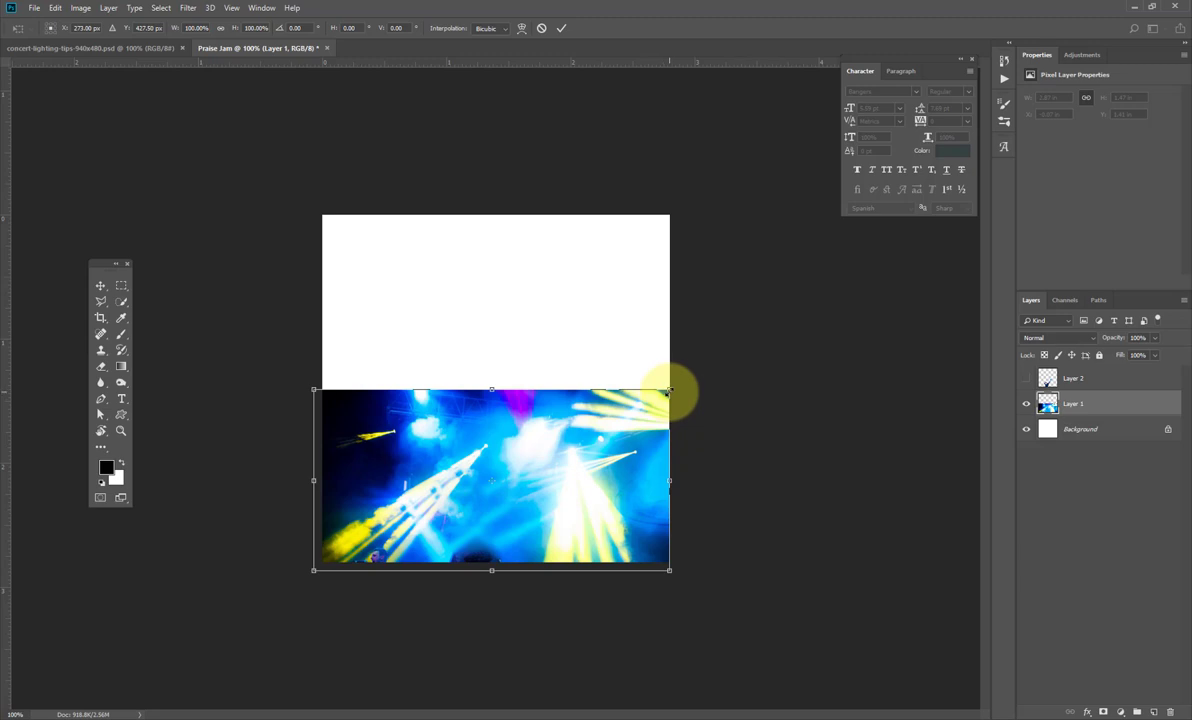
pyautogui.moveTo(669, 391); pyautogui.dragTo(747, 350)
pyautogui.moveTo(706, 403); pyautogui.dragTo(713, 337)
pyautogui.moveTo(641, 425); pyautogui.dragTo(628, 417)
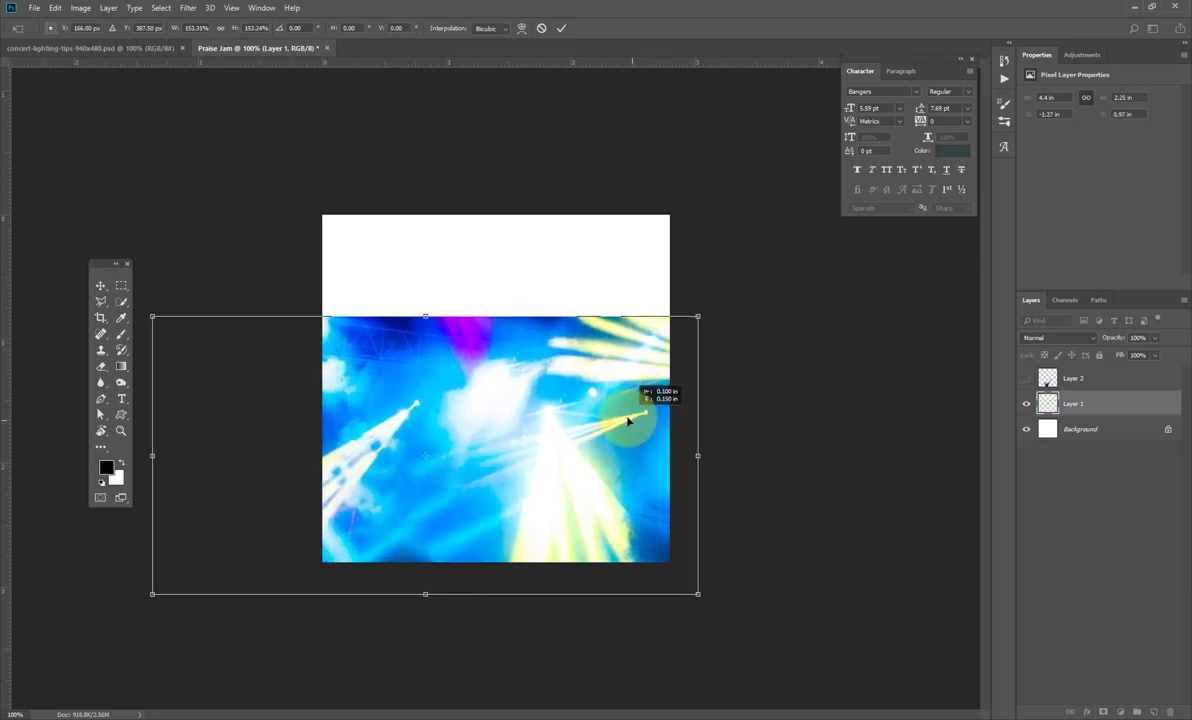
pyautogui.press('Return')
pyautogui.moveTo(559, 476)
pyautogui.mouseDown()
pyautogui.moveTo(556, 458)
pyautogui.moveTo(559, 477)
pyautogui.mouseUp()
# Show Layer 2 again and rename it "Artist"
pyautogui.click(1025, 378)
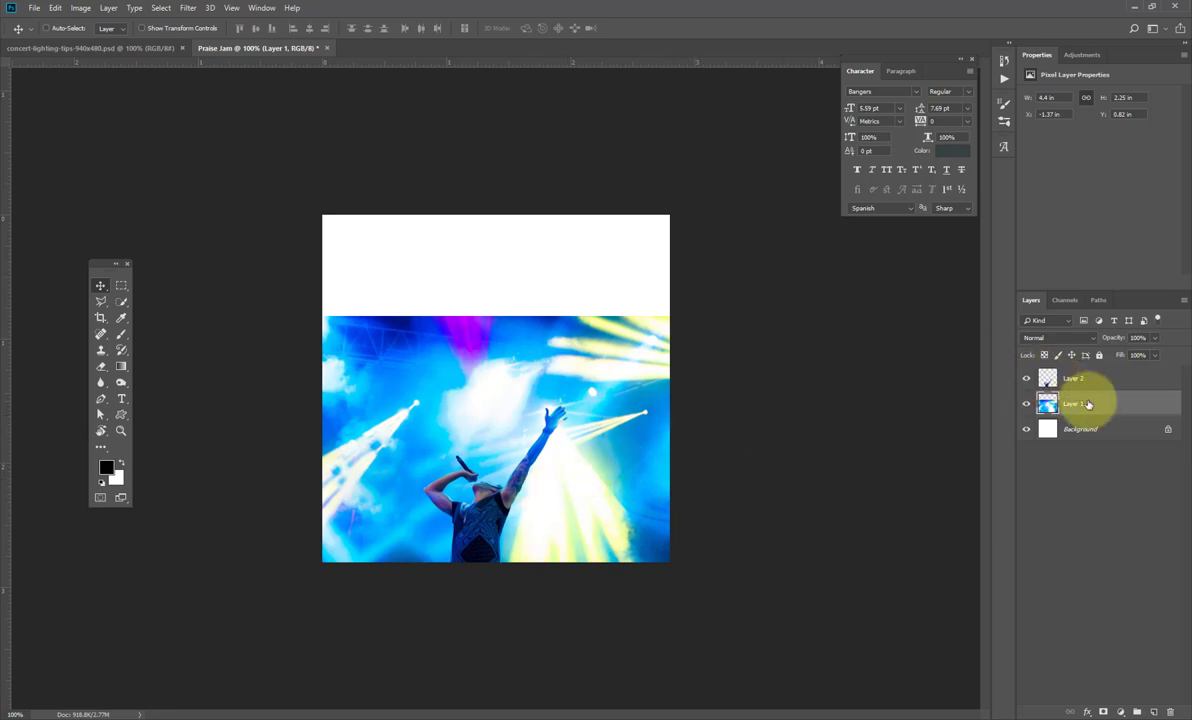
pyautogui.click(1054, 388)
pyautogui.click(1053, 386)
pyautogui.click(188, 8)
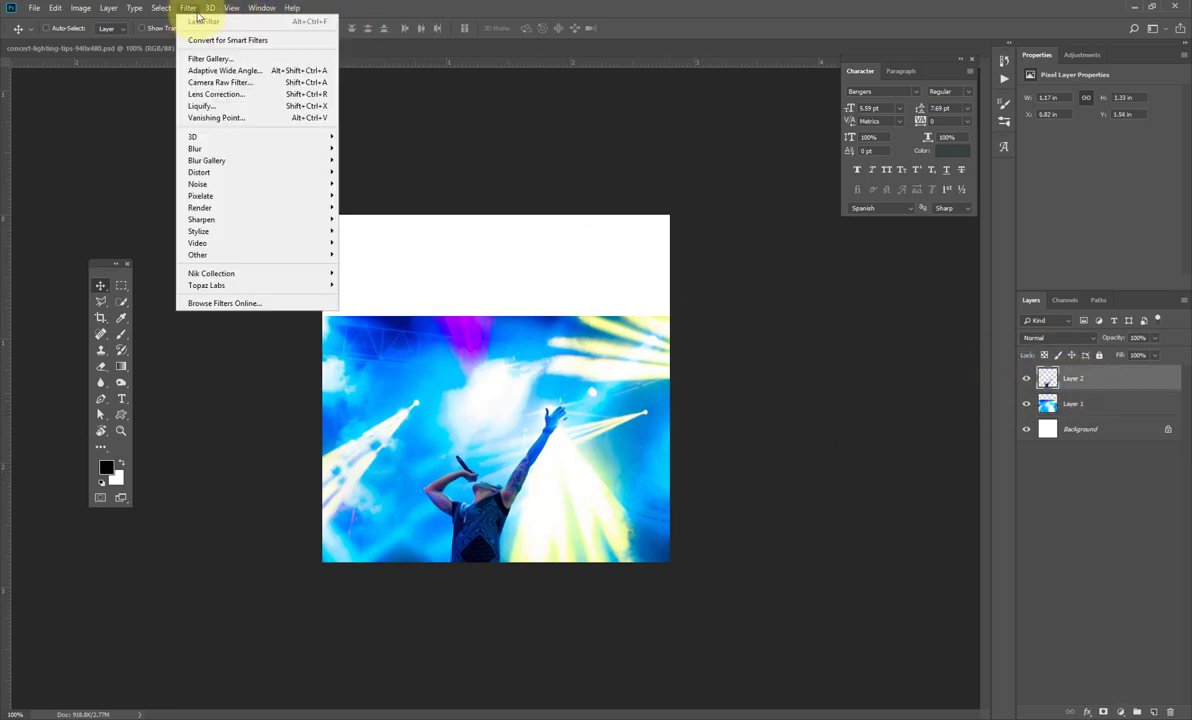
pyautogui.doubleClick(1076, 379)
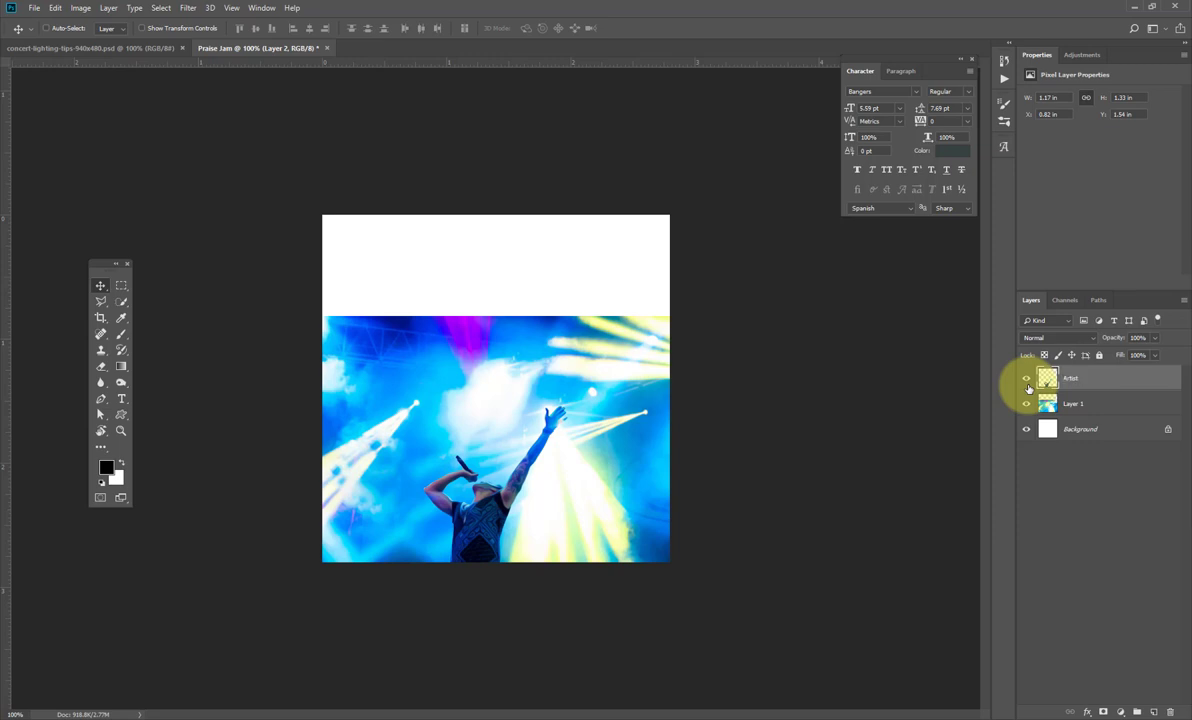
# Duplicate the Artist layer and hide the original
pyautogui.moveTo(1104, 375); pyautogui.dragTo(1153, 710)
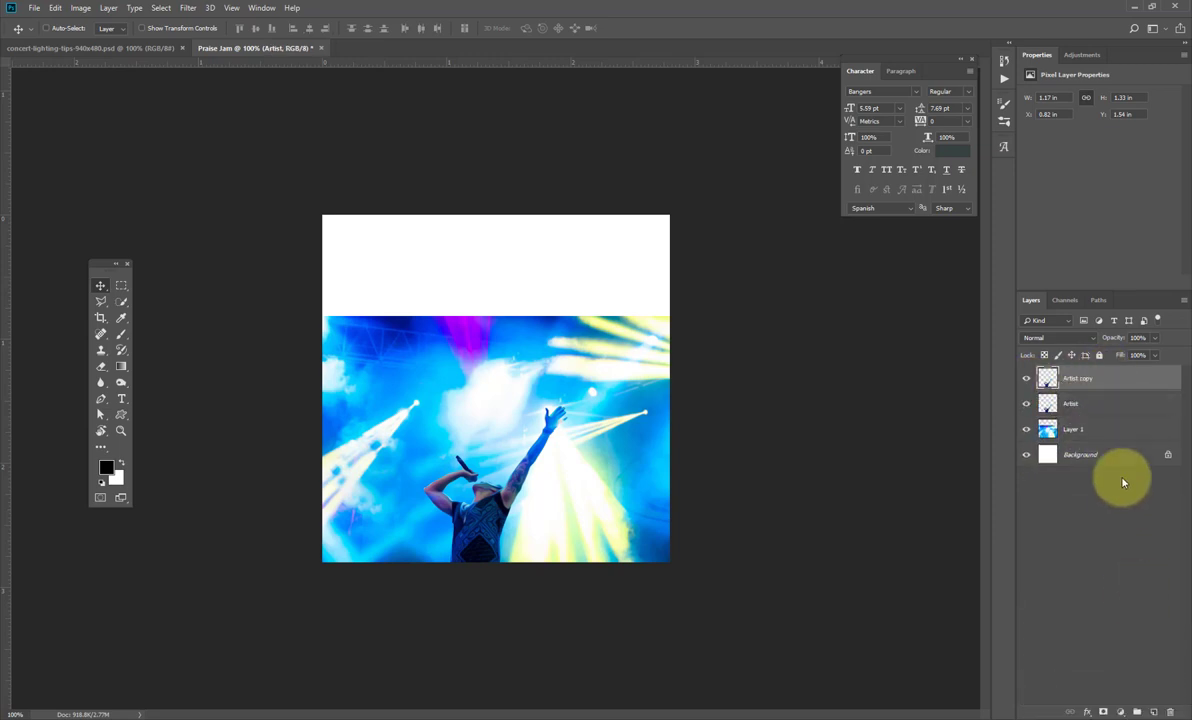
pyautogui.click(1026, 403)
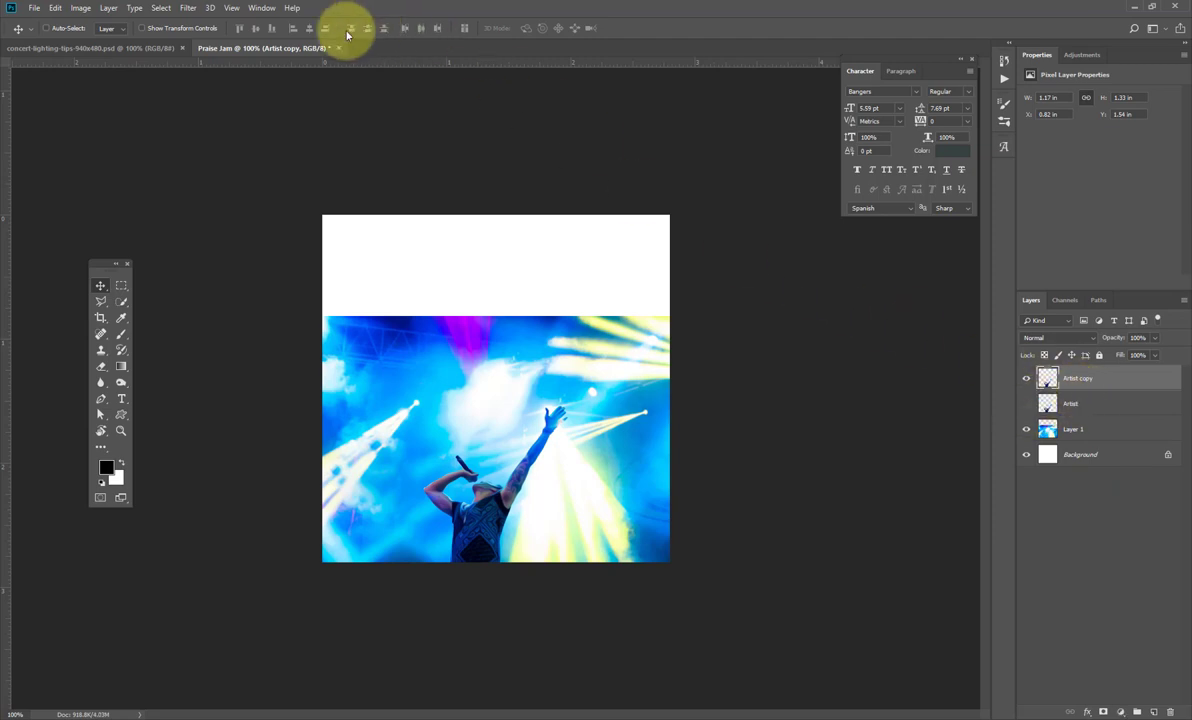
# Sharpen the Artist copy layer with Unsharp Mask at amount 73%, radius 7.2 pixels and threshold 0
pyautogui.click(188, 8)
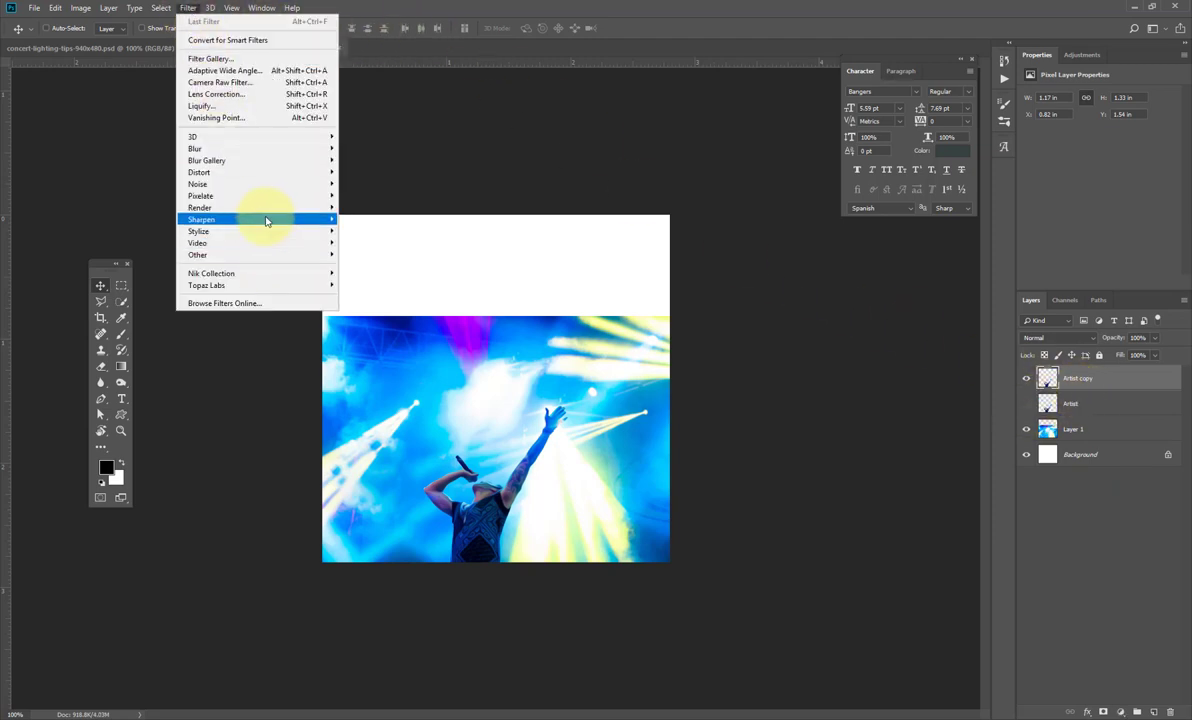
pyautogui.moveTo(266, 220)
pyautogui.click(360, 262)
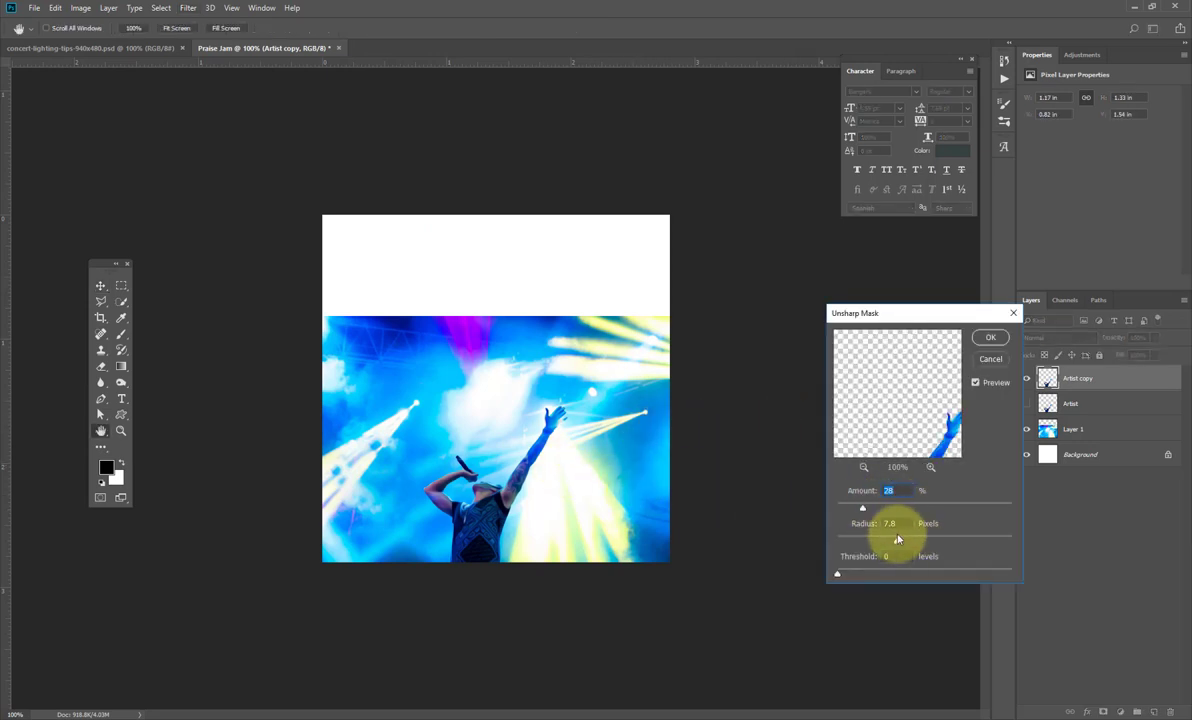
pyautogui.moveTo(897, 540); pyautogui.dragTo(922, 541)
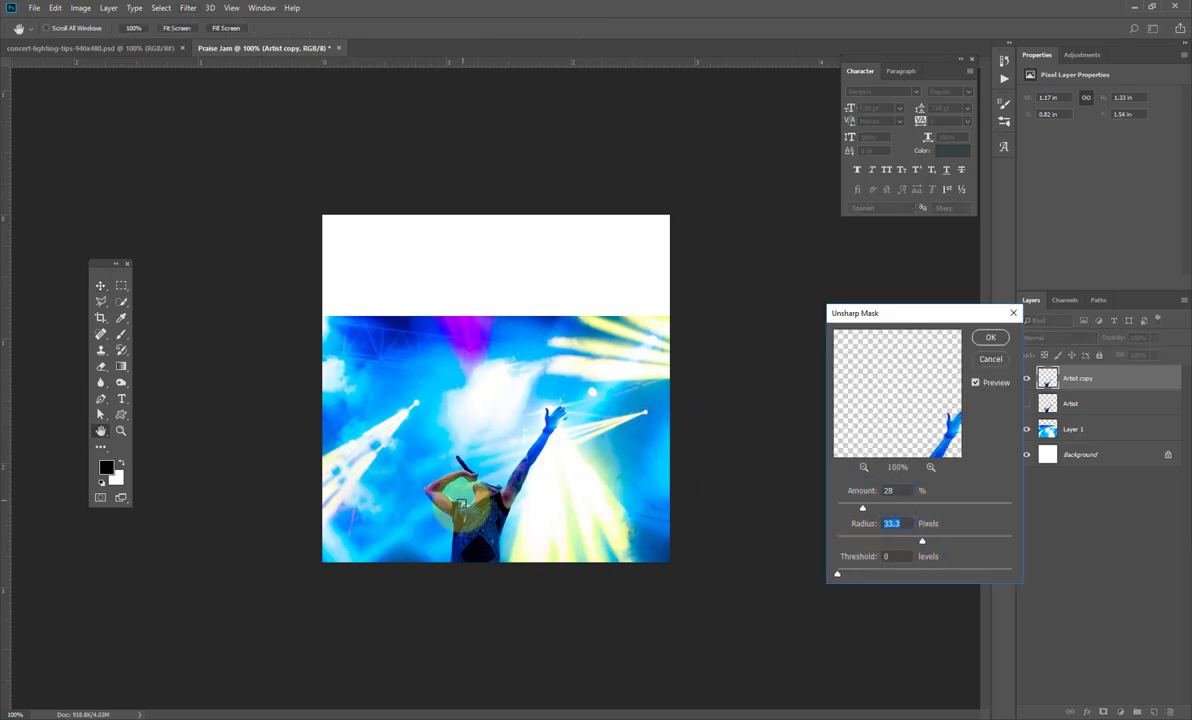
pyautogui.moveTo(462, 487); pyautogui.dragTo(439, 564)
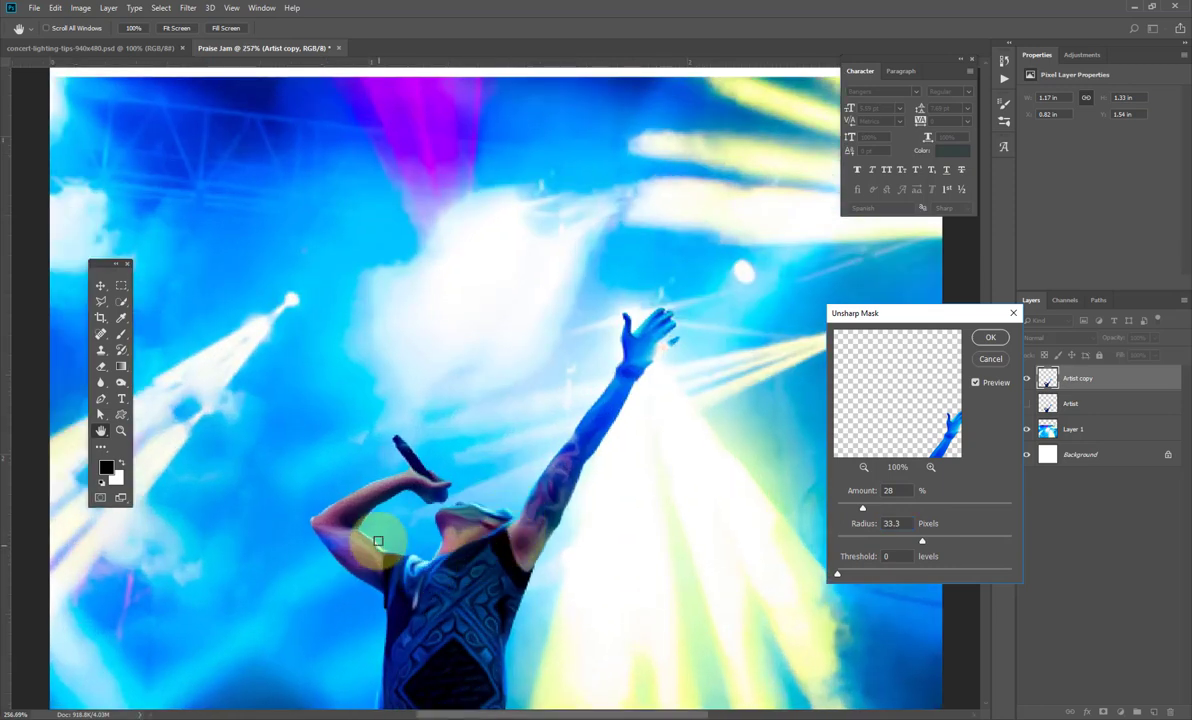
pyautogui.click(864, 509)
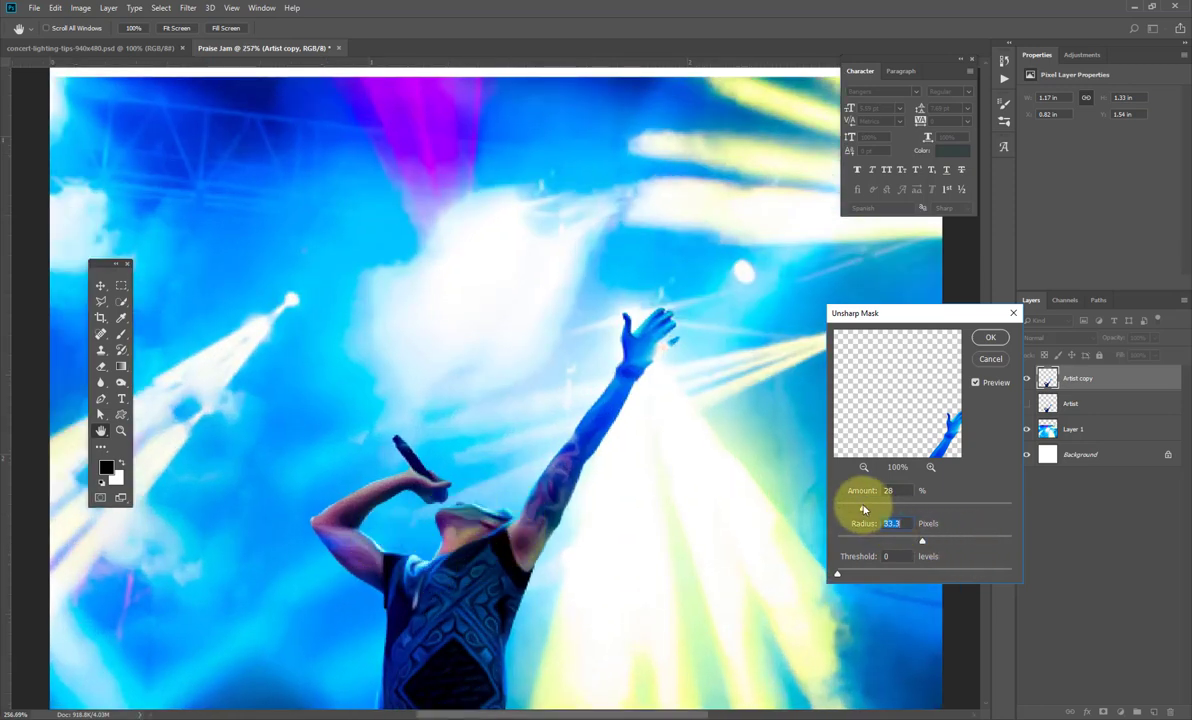
pyautogui.moveTo(864, 509)
pyautogui.mouseDown()
pyautogui.moveTo(897, 505)
pyautogui.moveTo(881, 509)
pyautogui.mouseUp()
pyautogui.click(921, 542)
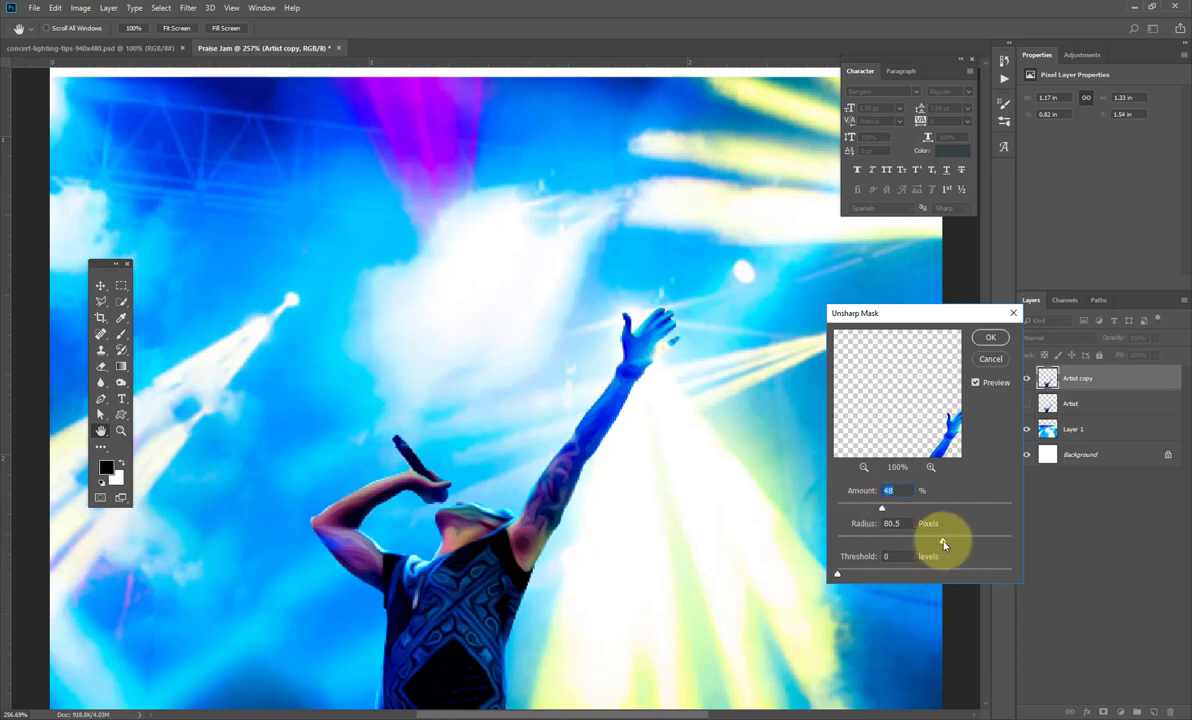
pyautogui.click(942, 543)
pyautogui.moveTo(942, 545); pyautogui.dragTo(902, 545)
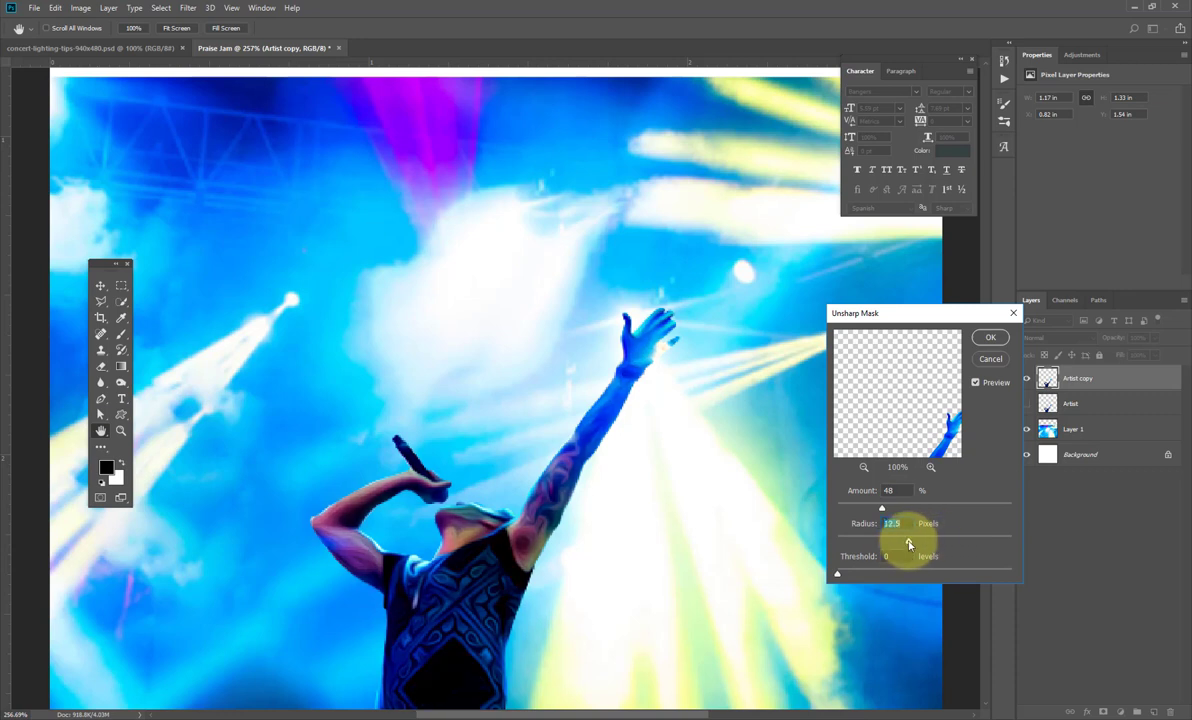
pyautogui.moveTo(908, 545); pyautogui.dragTo(907, 513)
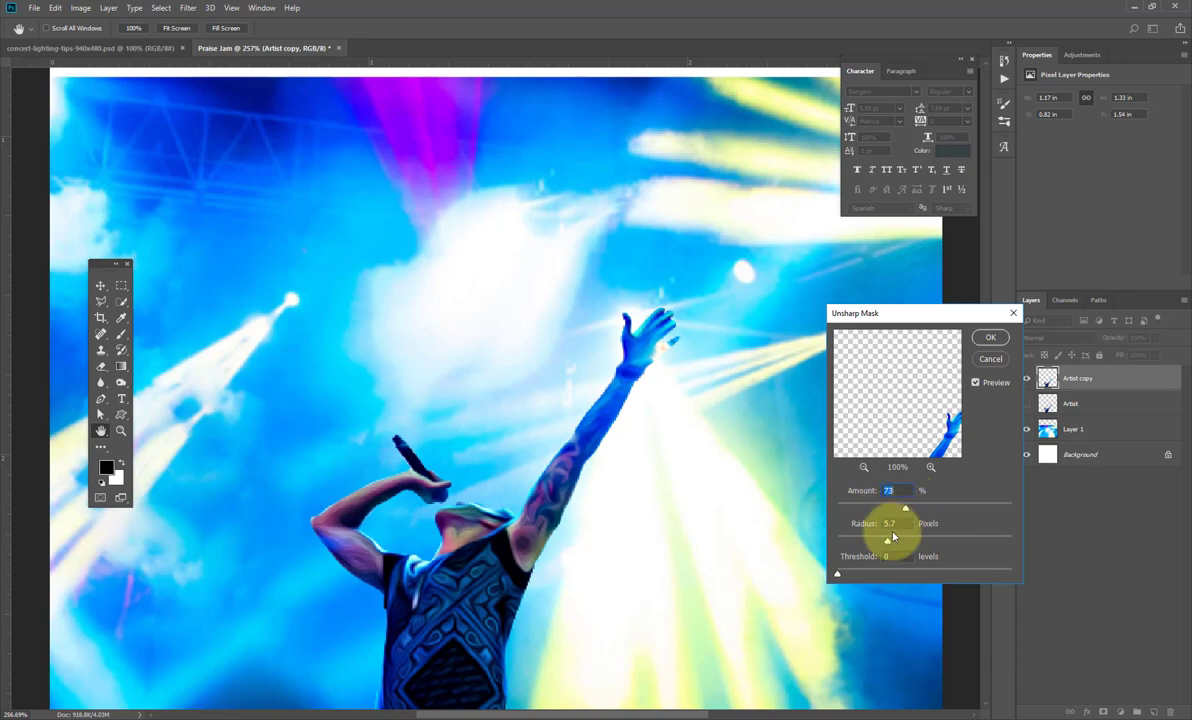
pyautogui.moveTo(881, 542); pyautogui.dragTo(834, 574)
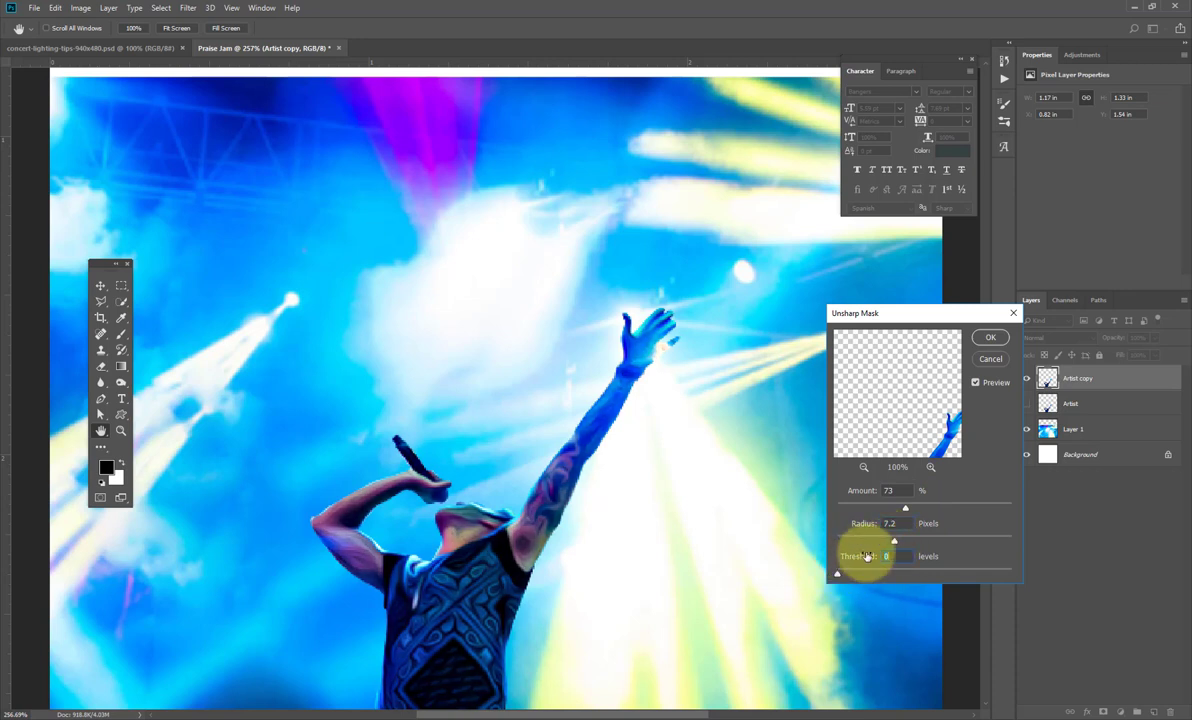
pyautogui.click(993, 339)
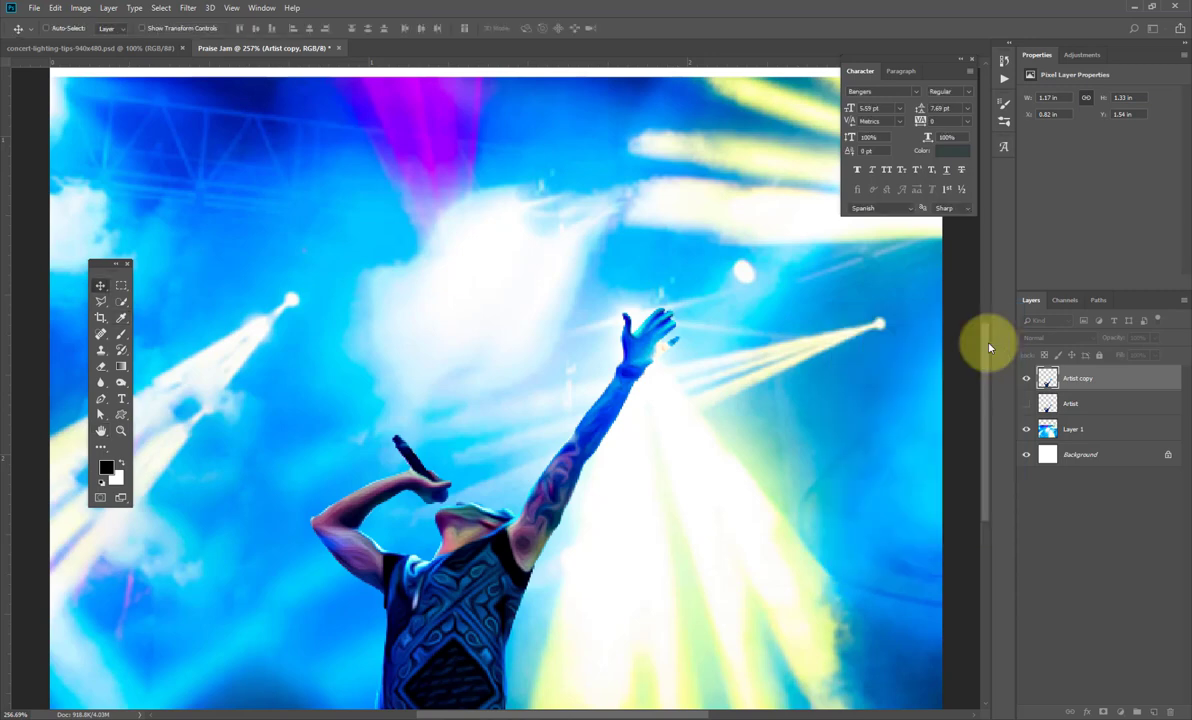
# Hide the Artist copy layer and add a new layer named "Paint" directly above Layer 1
pyautogui.hotkey('ctrl', '-')
pyautogui.hotkey('ctrl', '-')
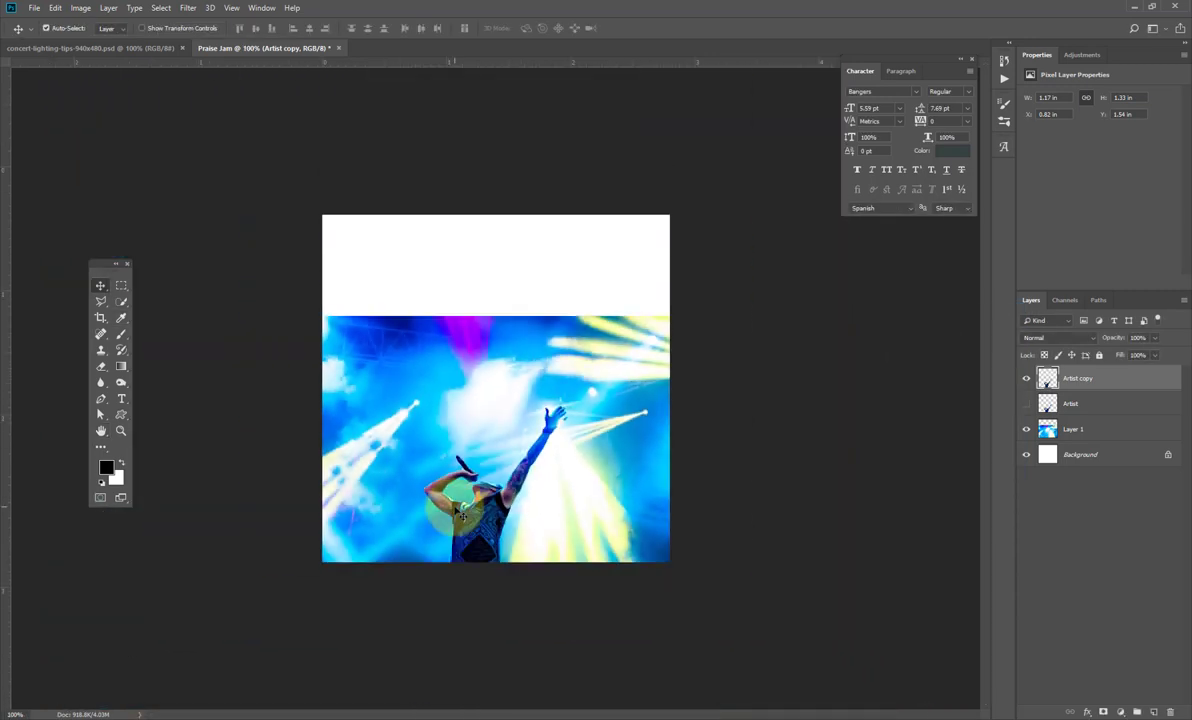
pyautogui.hotkey('ctrl', '+')
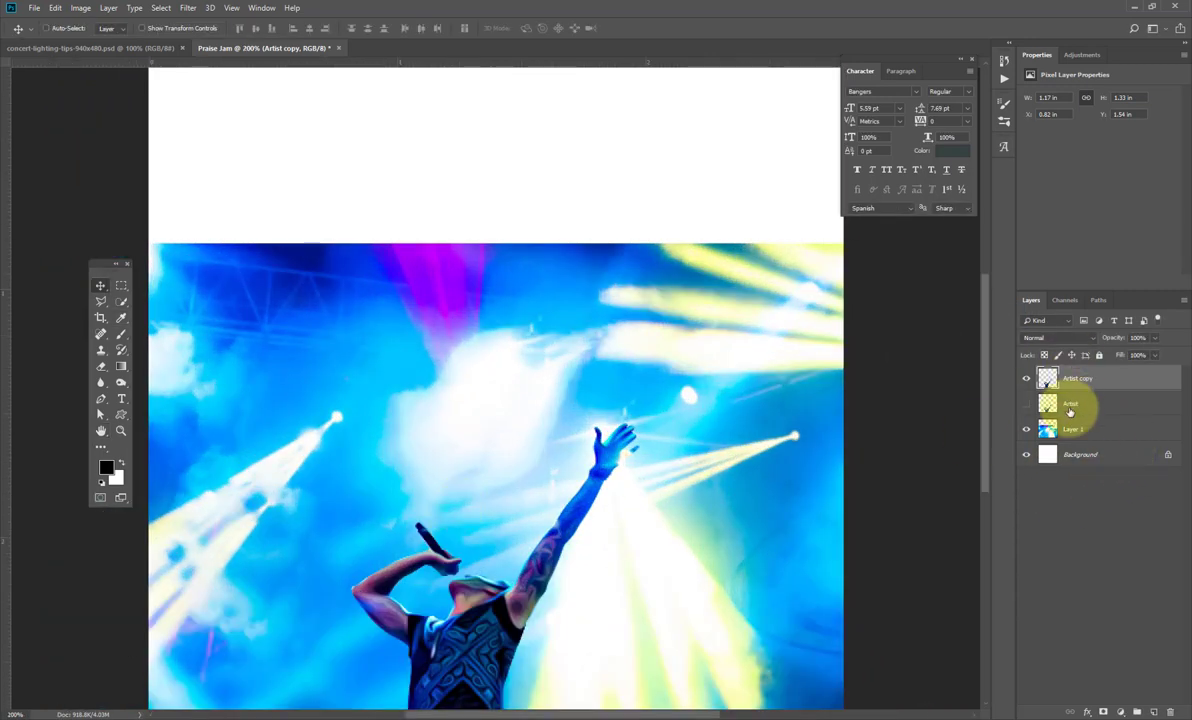
pyautogui.click(1073, 432)
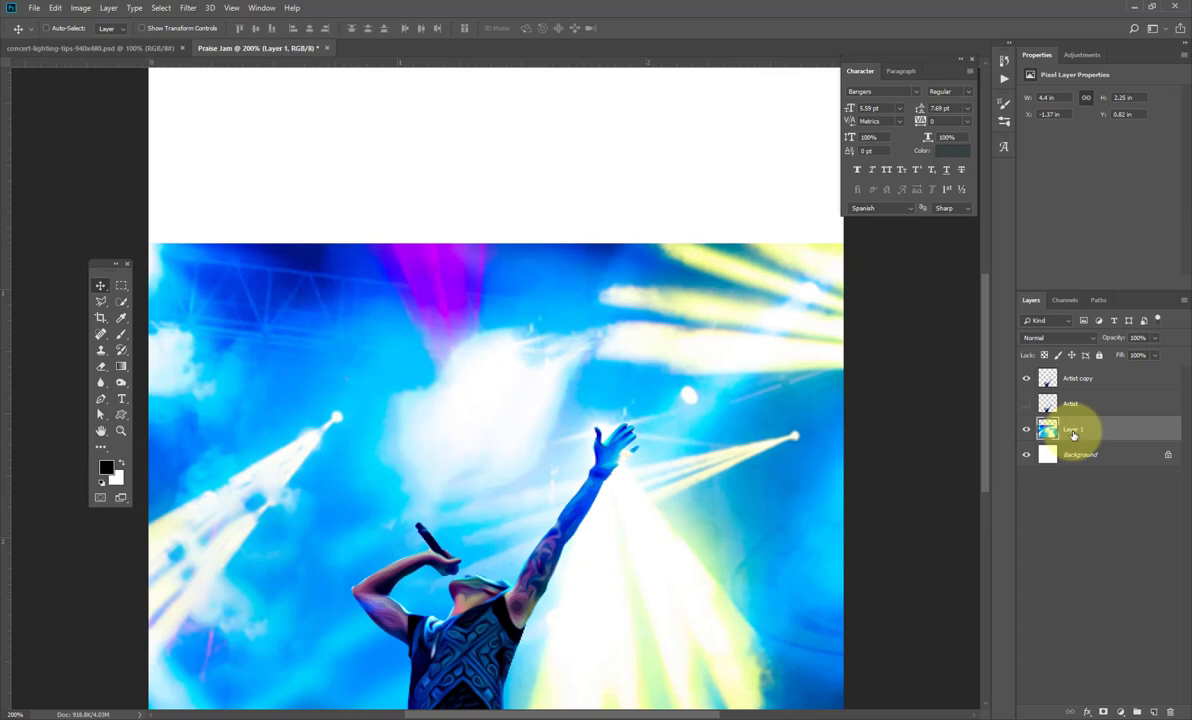
pyautogui.click(1026, 380)
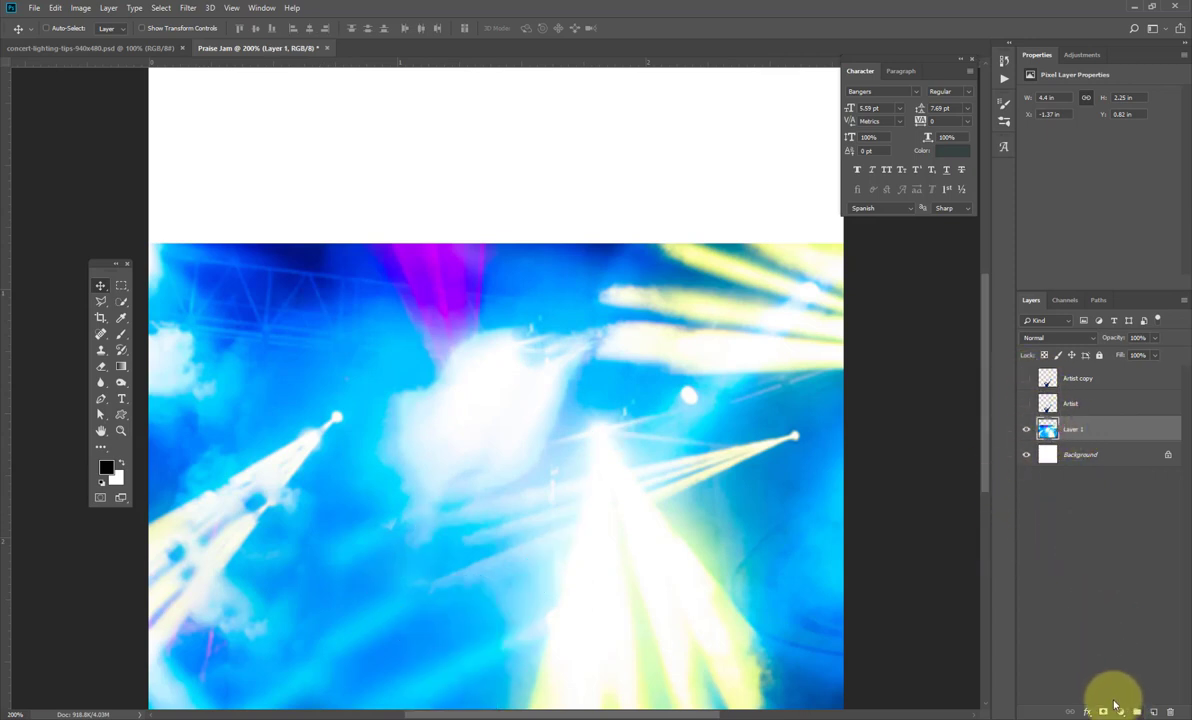
pyautogui.click(1153, 712)
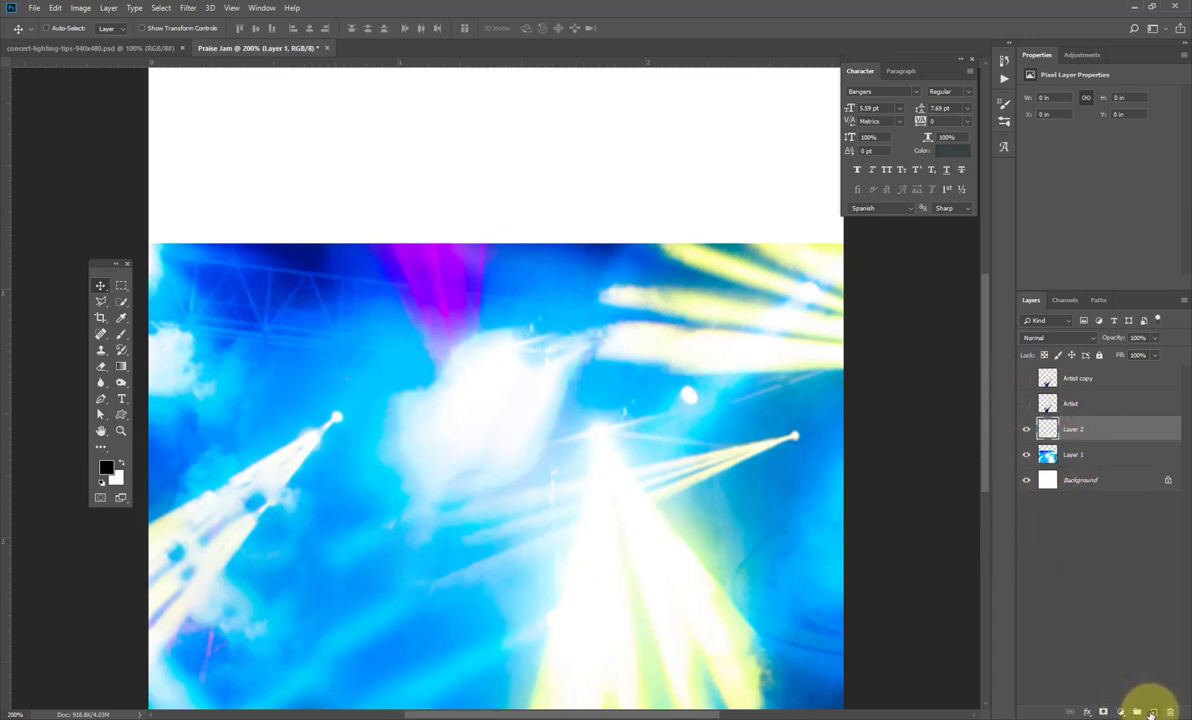
pyautogui.doubleClick(1076, 432)
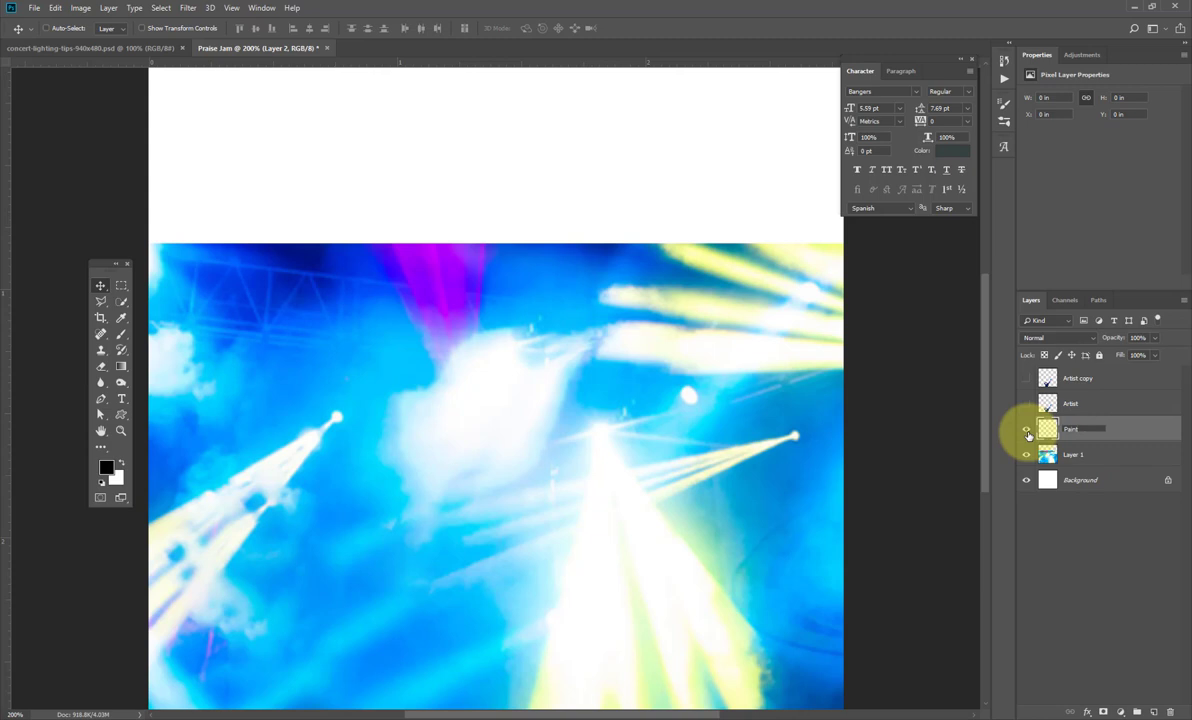
pyautogui.press('Return')
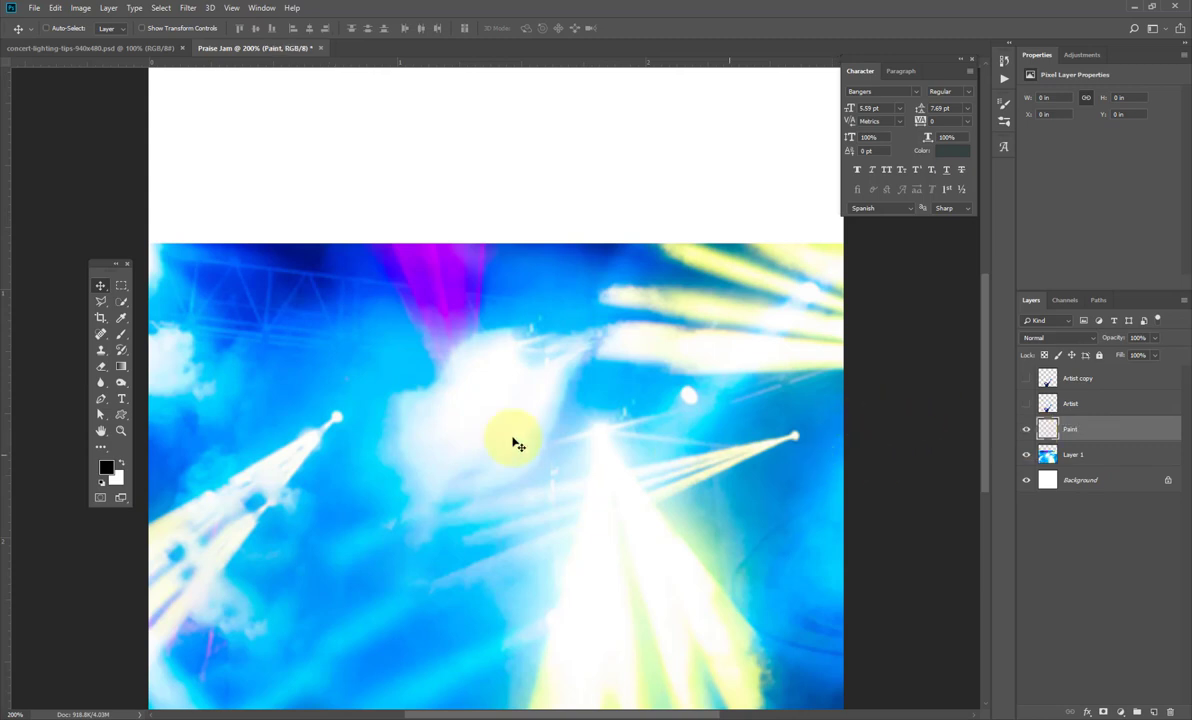
# Set the foreground color to dark red, b30000
pyautogui.click(107, 467)
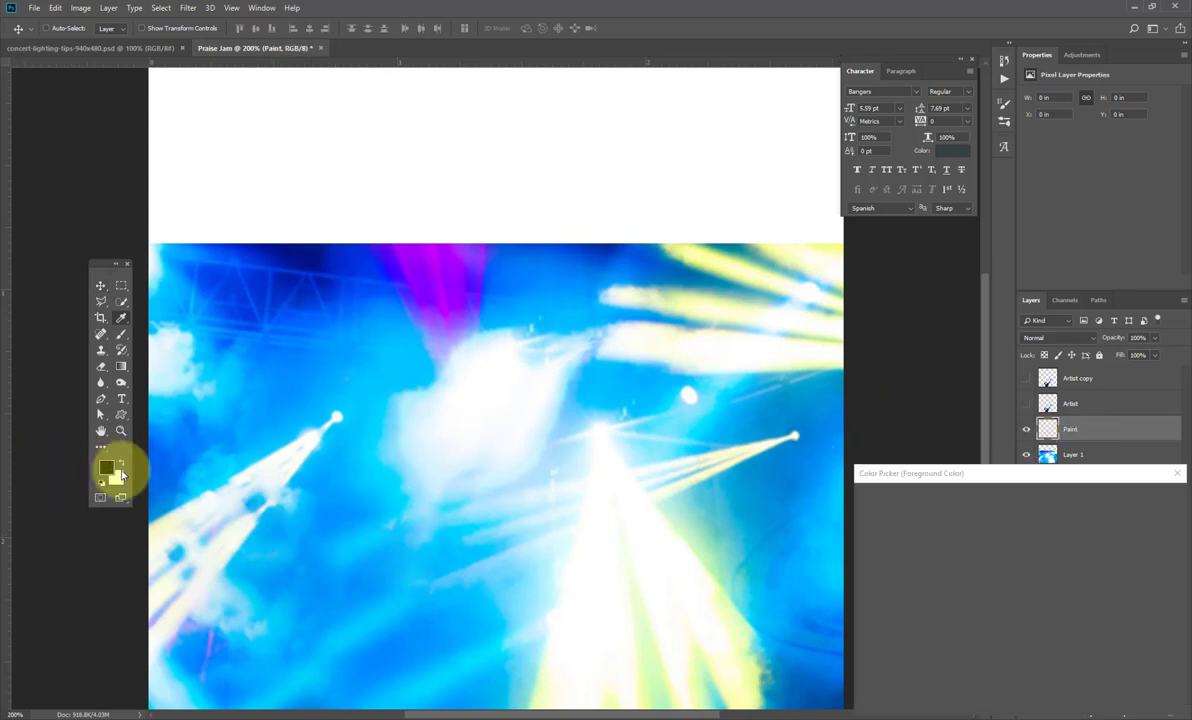
pyautogui.moveTo(1003, 561); pyautogui.dragTo(1026, 552)
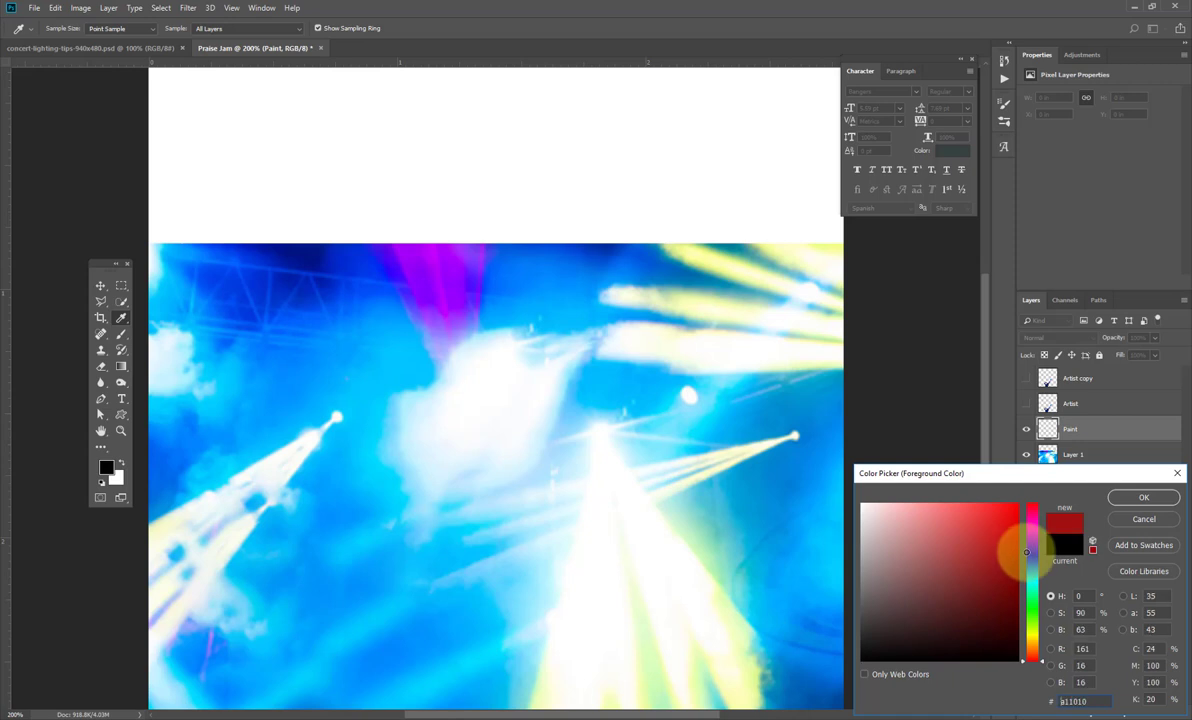
pyautogui.click(1140, 496)
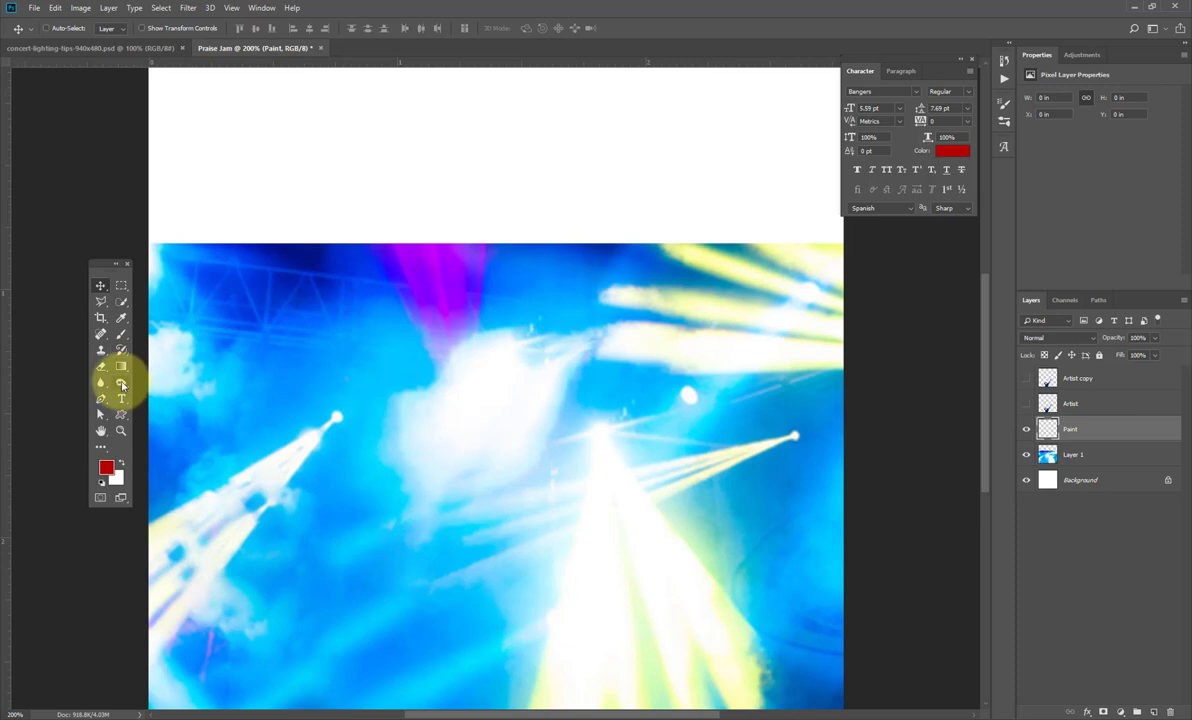
# Choose the Brush tool with the soft round 30 px tip
pyautogui.click(121, 336)
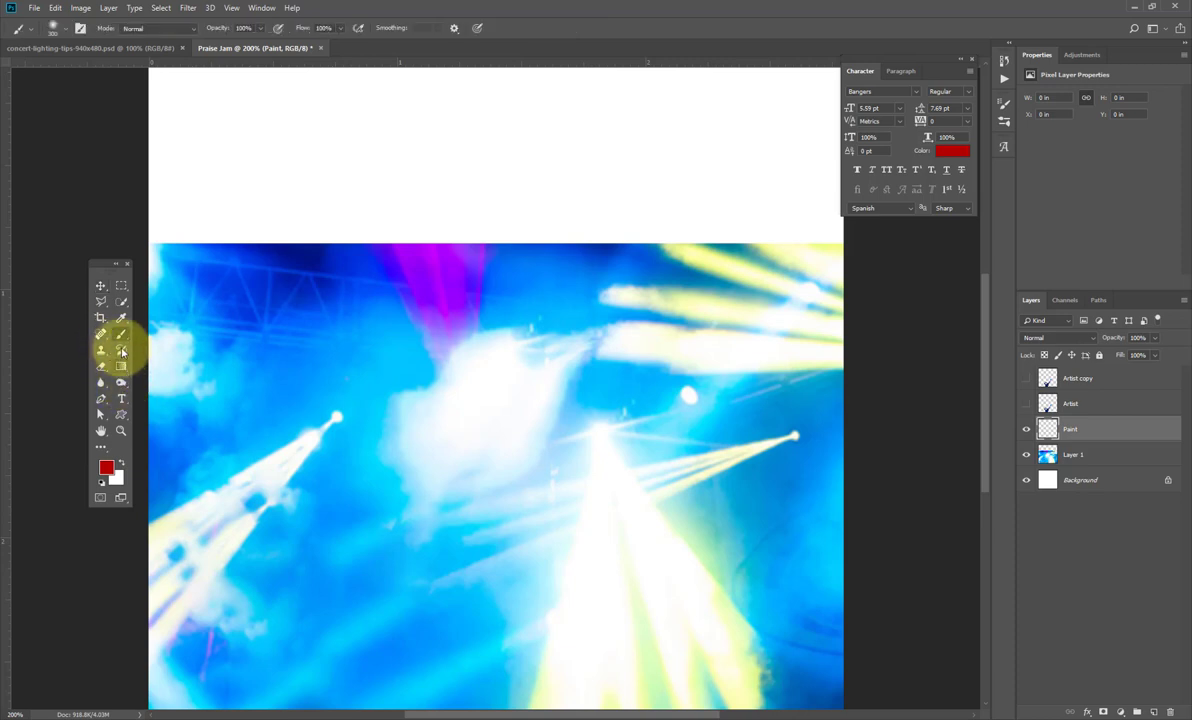
pyautogui.moveTo(72, 62); pyautogui.dragTo(78, 82)
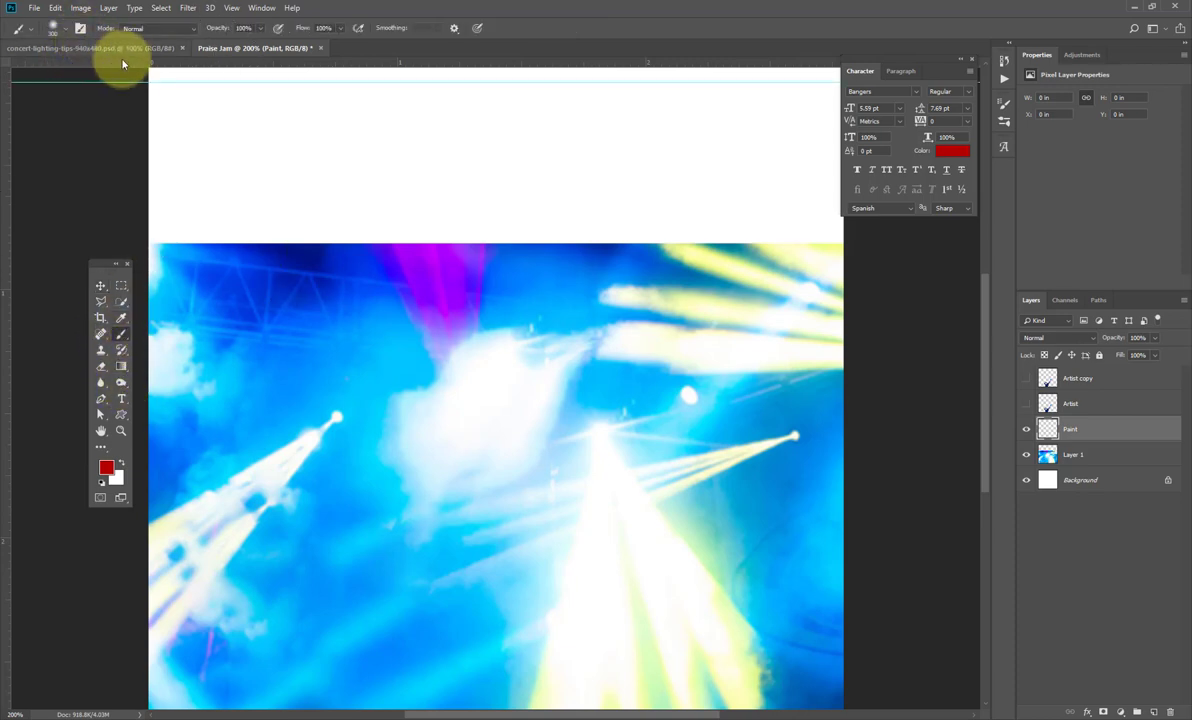
pyautogui.hotkey('ctrl', 'z')
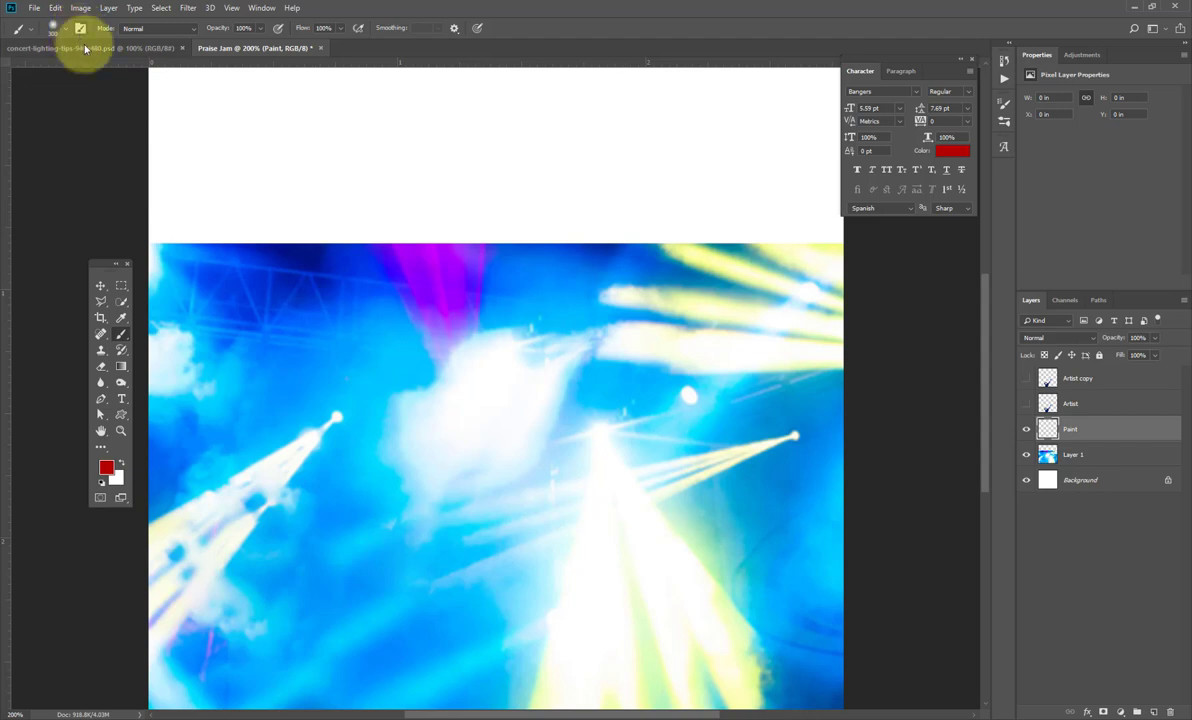
pyautogui.click(80, 28)
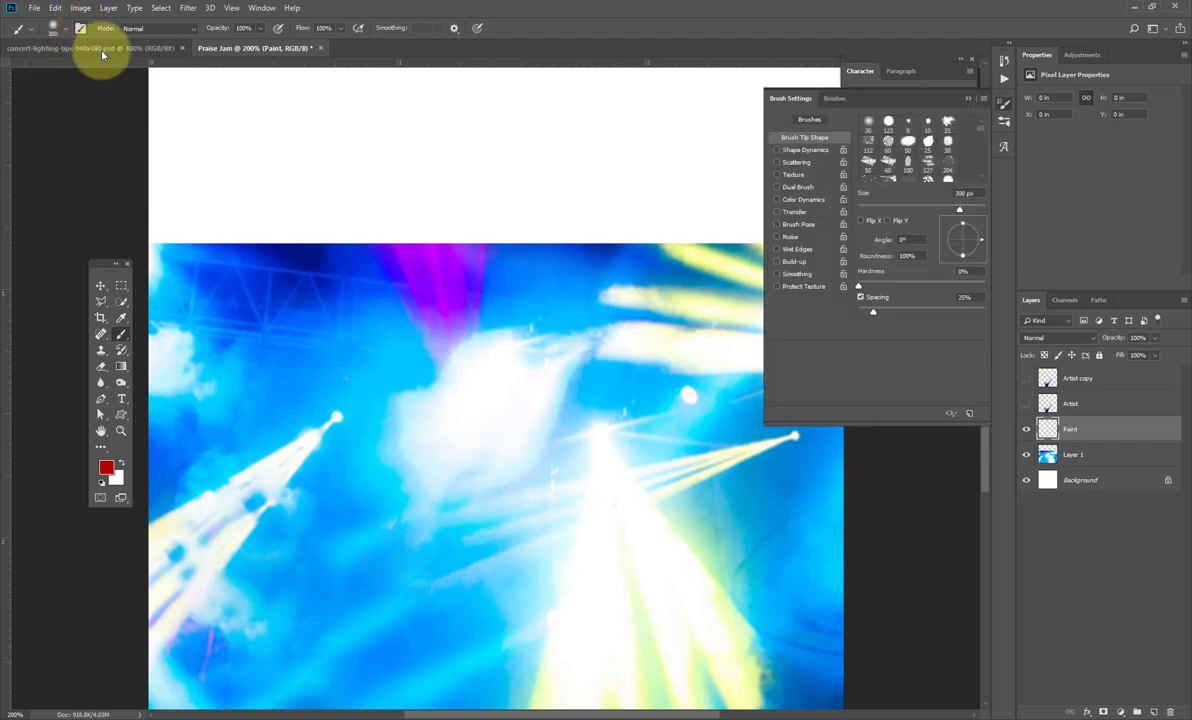
pyautogui.click(870, 123)
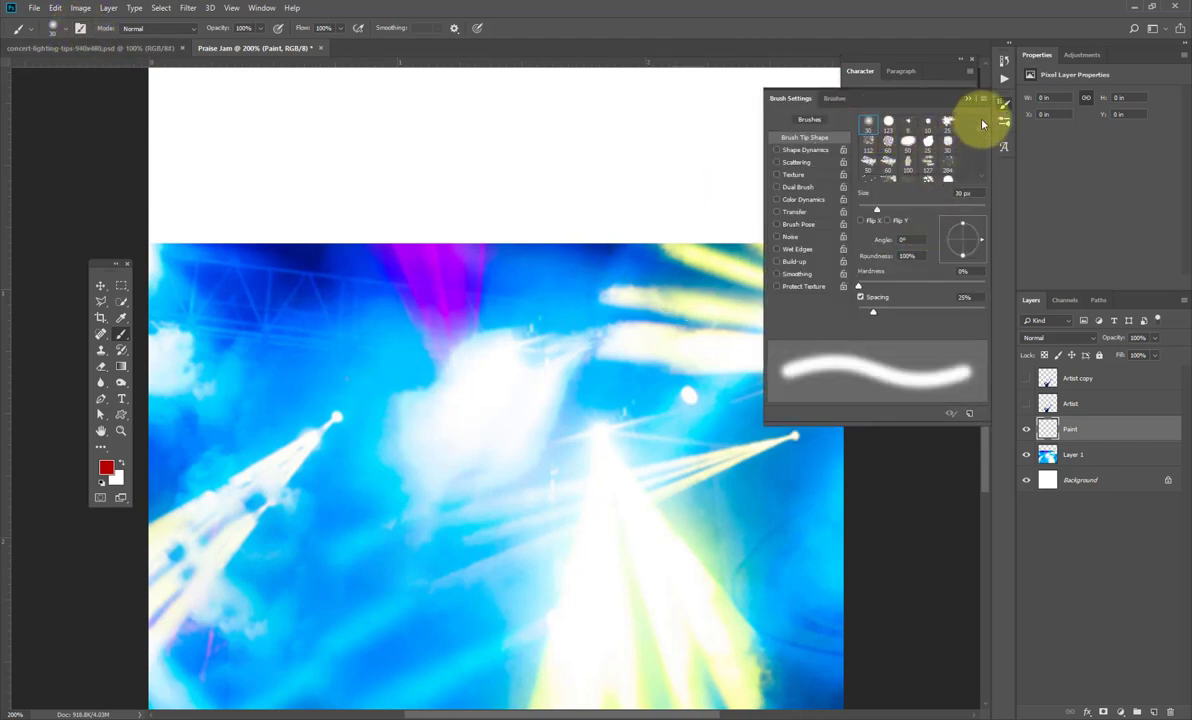
pyautogui.click(969, 99)
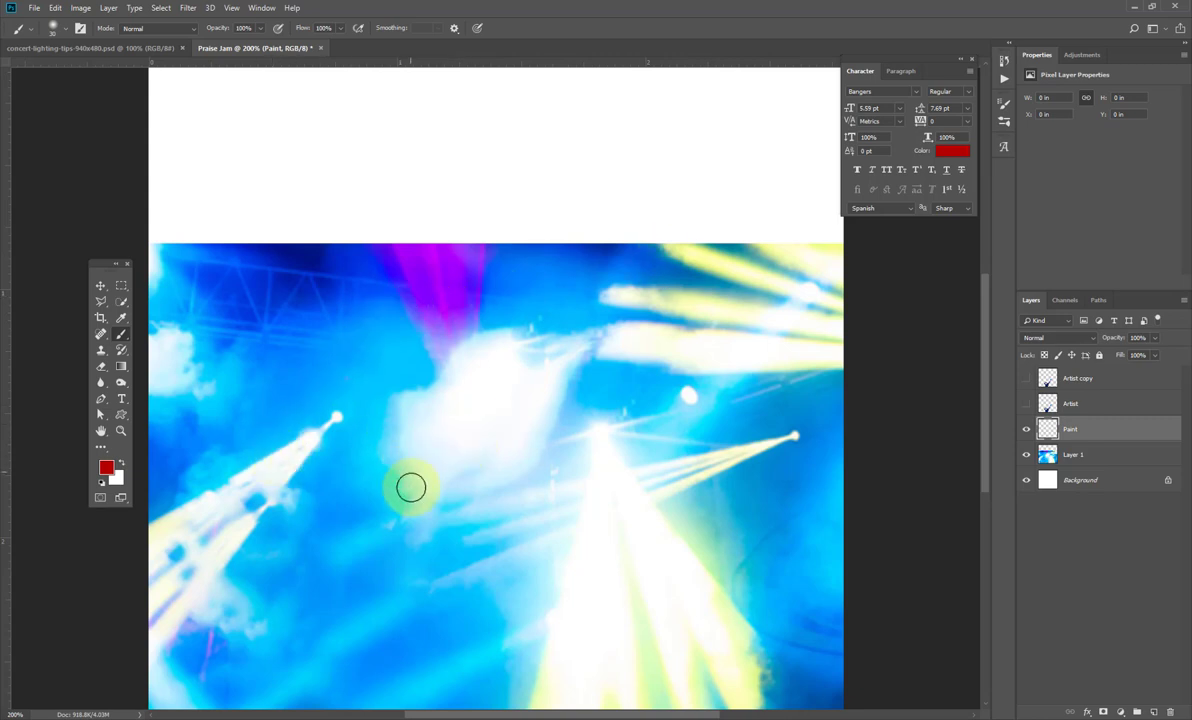
# Enlarge the brush to 400 px and paint a large soft red glow on the Paint layer, over the upper-right lights of the concert background
pyautogui.press(']')
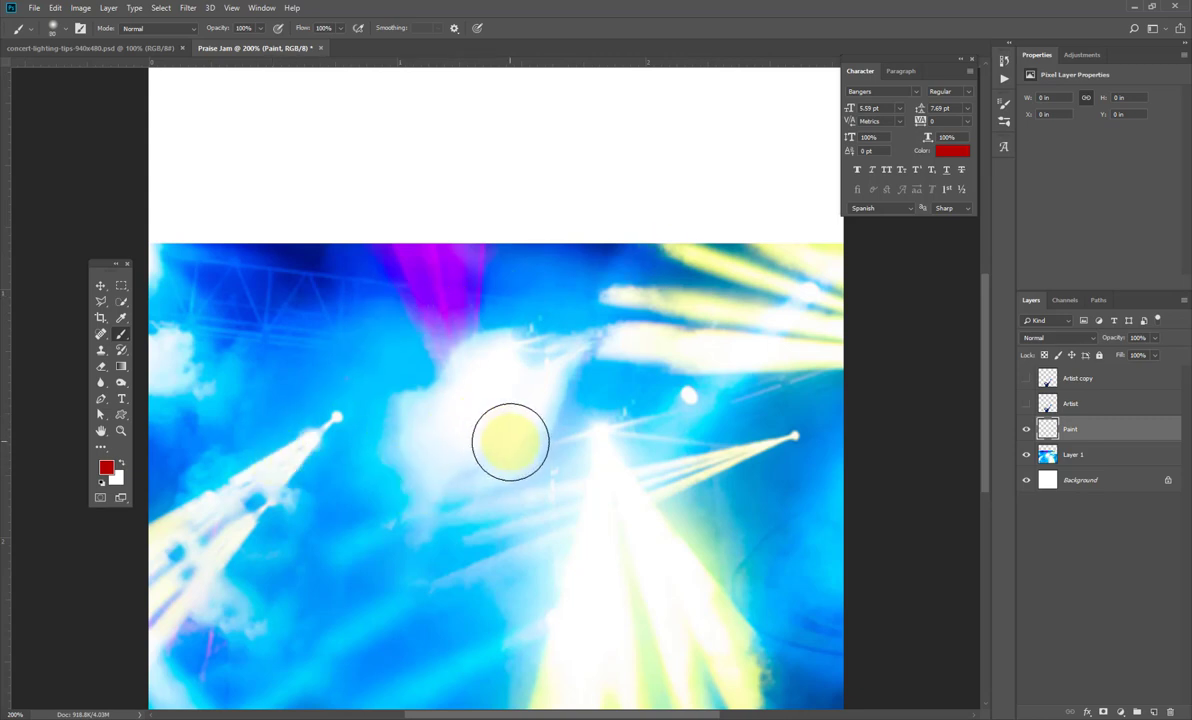
pyautogui.press(']')
pyautogui.press(']')
pyautogui.press(']')
pyautogui.press(']')
pyautogui.press(']')
pyautogui.press(']')
pyautogui.press(']')
pyautogui.press(']')
pyautogui.press(']')
pyautogui.press(']')
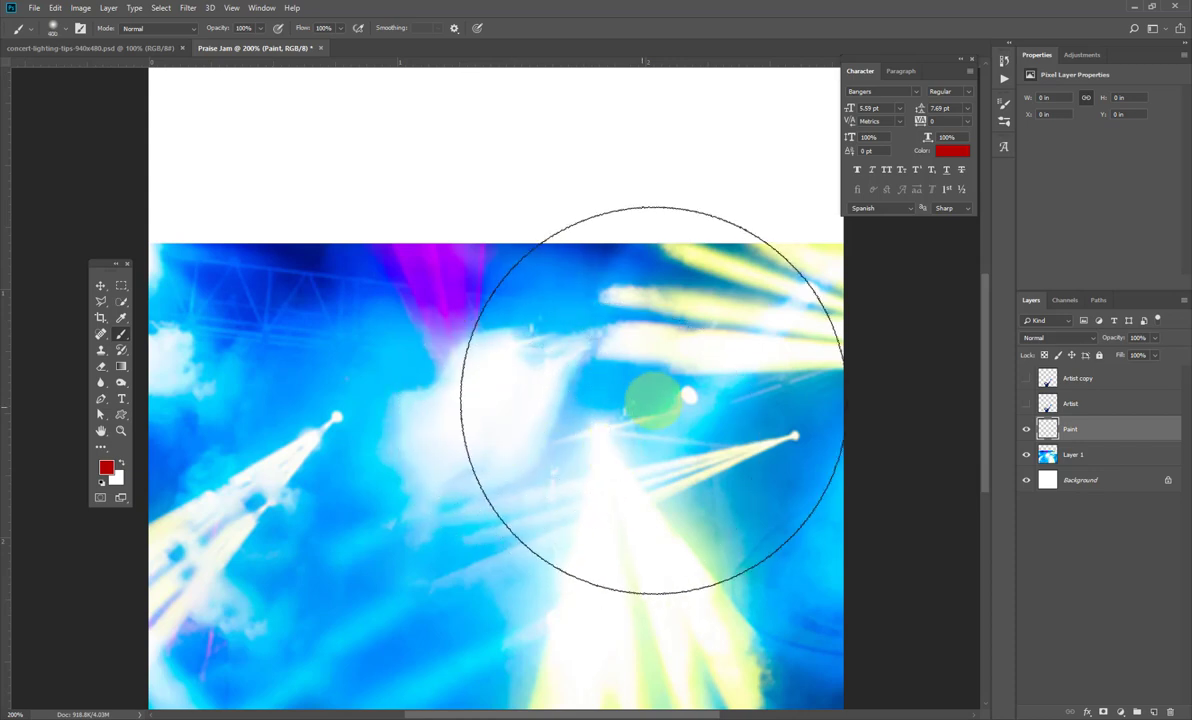
pyautogui.moveTo(625, 372)
pyautogui.mouseDown()
pyautogui.moveTo(631, 394)
pyautogui.moveTo(674, 422)
pyautogui.mouseUp()
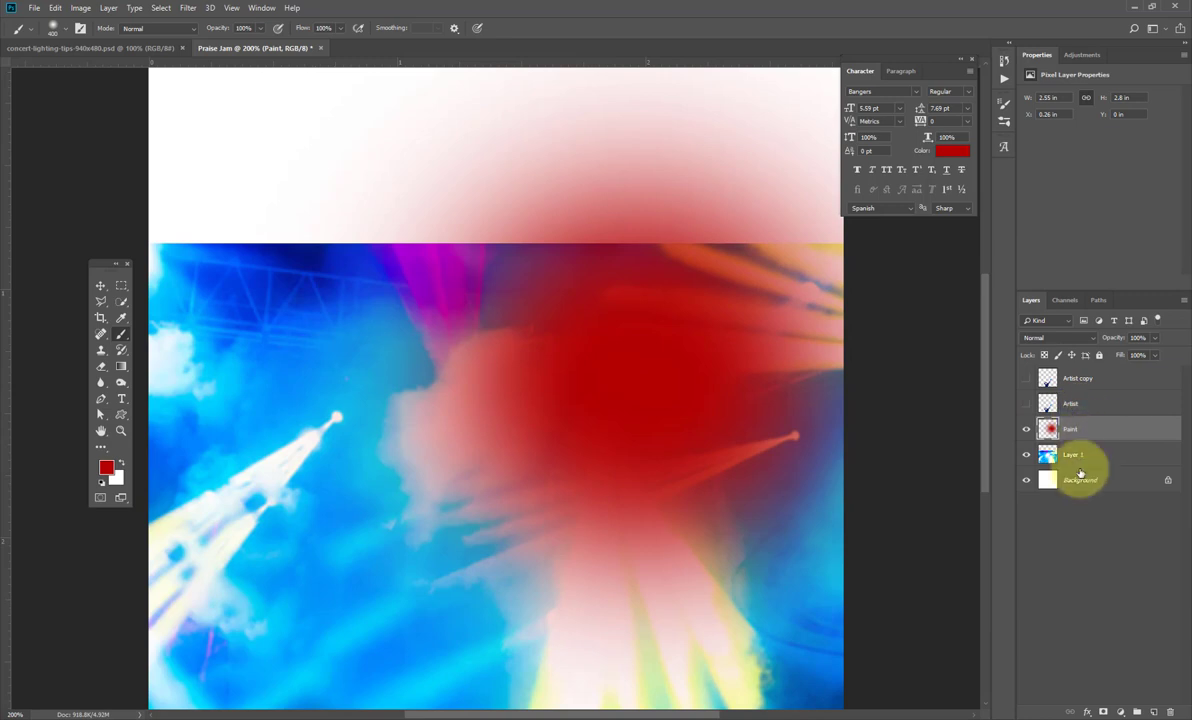
# Add a new layer named "Paint__Brush" above the Paint layer and reduce the brush size to 100 px
pyautogui.click(1154, 712)
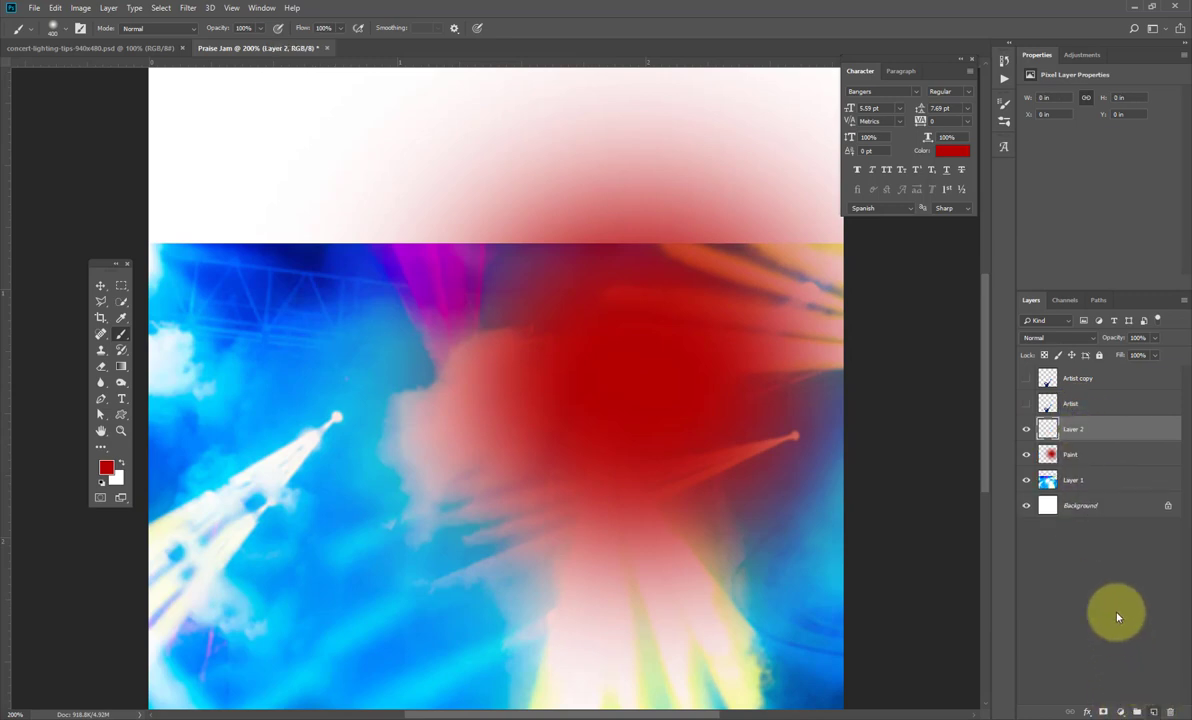
pyautogui.doubleClick(1075, 430)
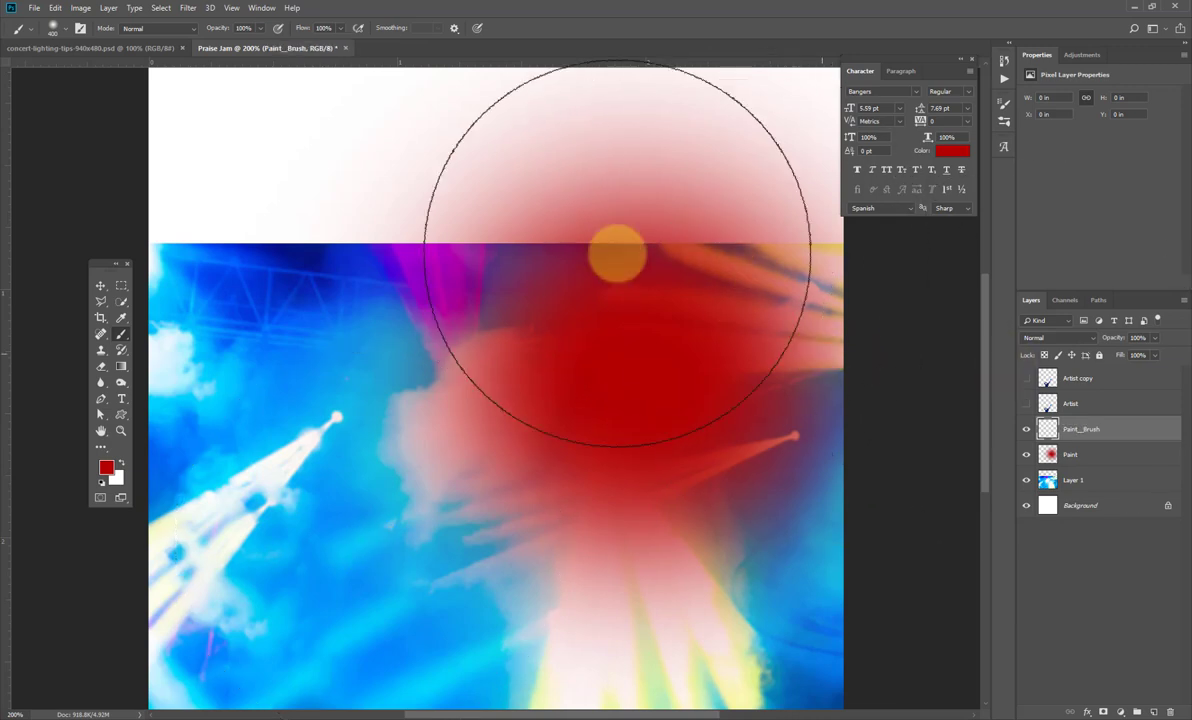
pyautogui.press('[')
pyautogui.press('[')
pyautogui.press('[')
pyautogui.press('[')
pyautogui.press('[')
pyautogui.press('[')
pyautogui.press('[')
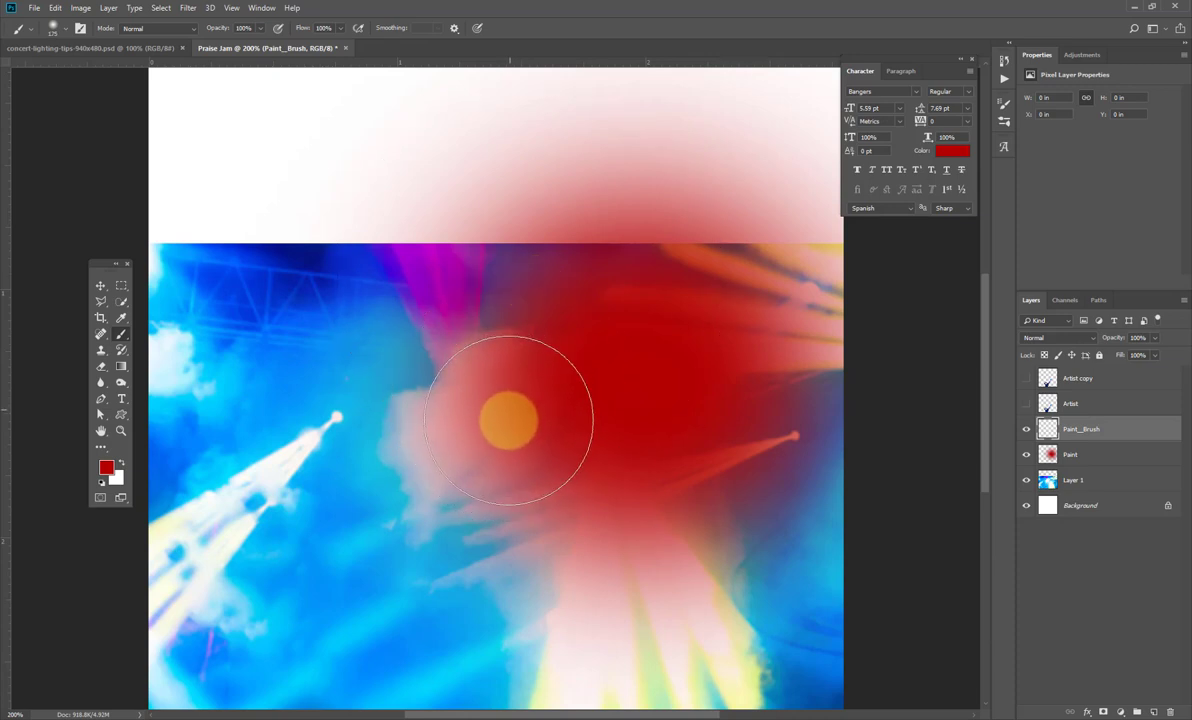
pyautogui.click(590, 515)
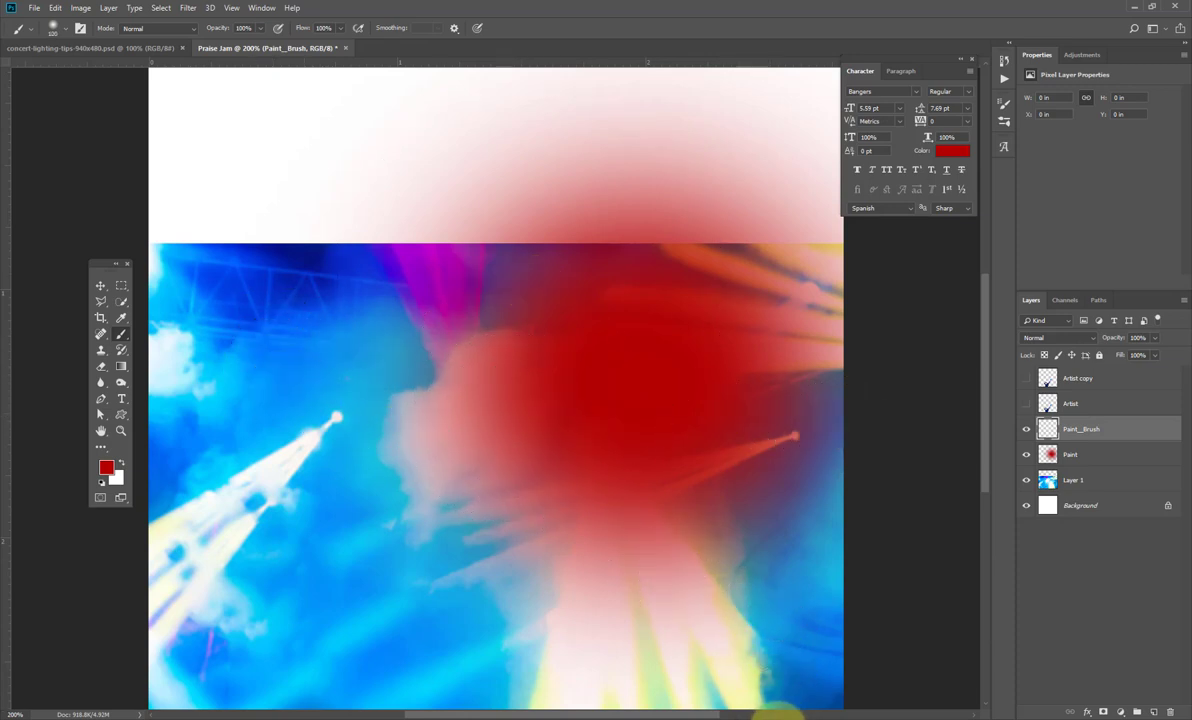
pyautogui.click(778, 716)
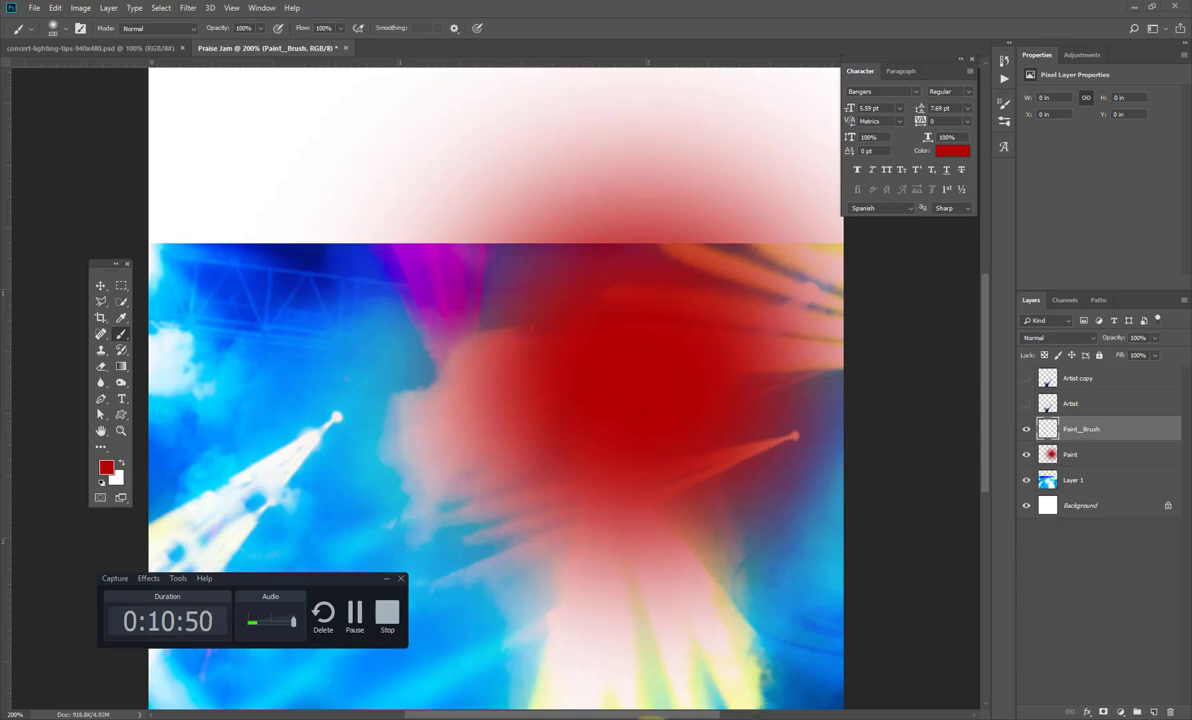
pyautogui.click(354, 614)
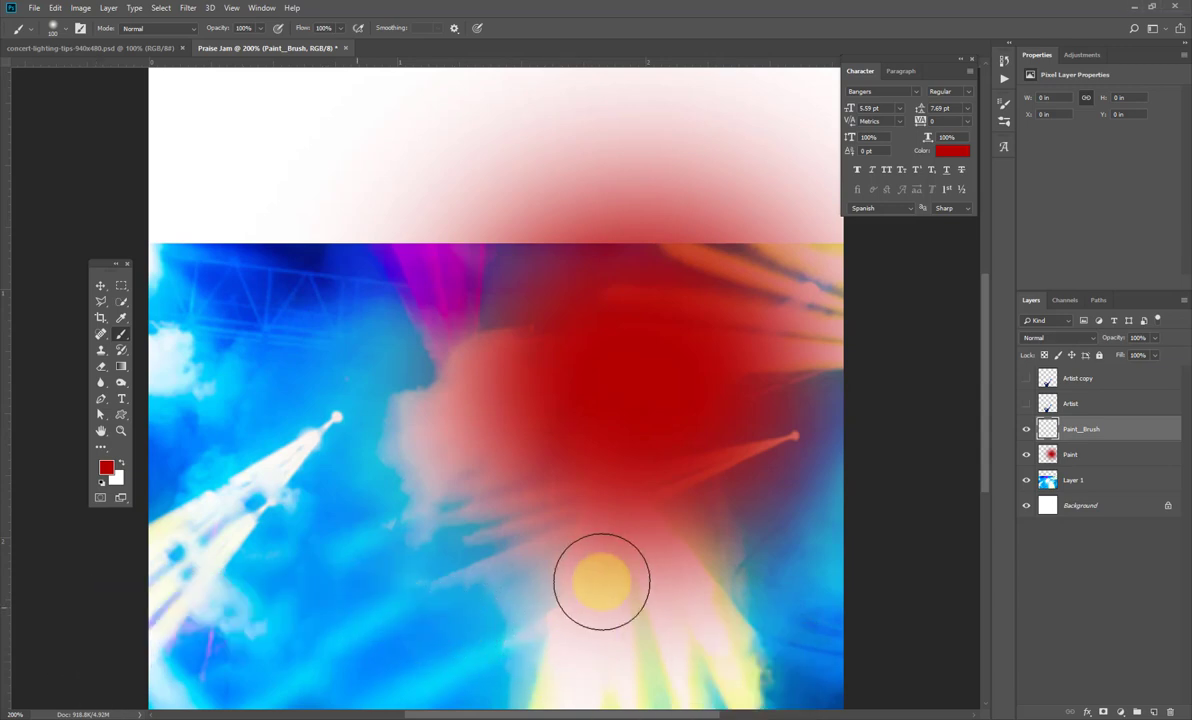
# Choose the Mixer Brush tool, set its Mix to 100%, and pick the 112 px bristle tip
pyautogui.click(614, 383)
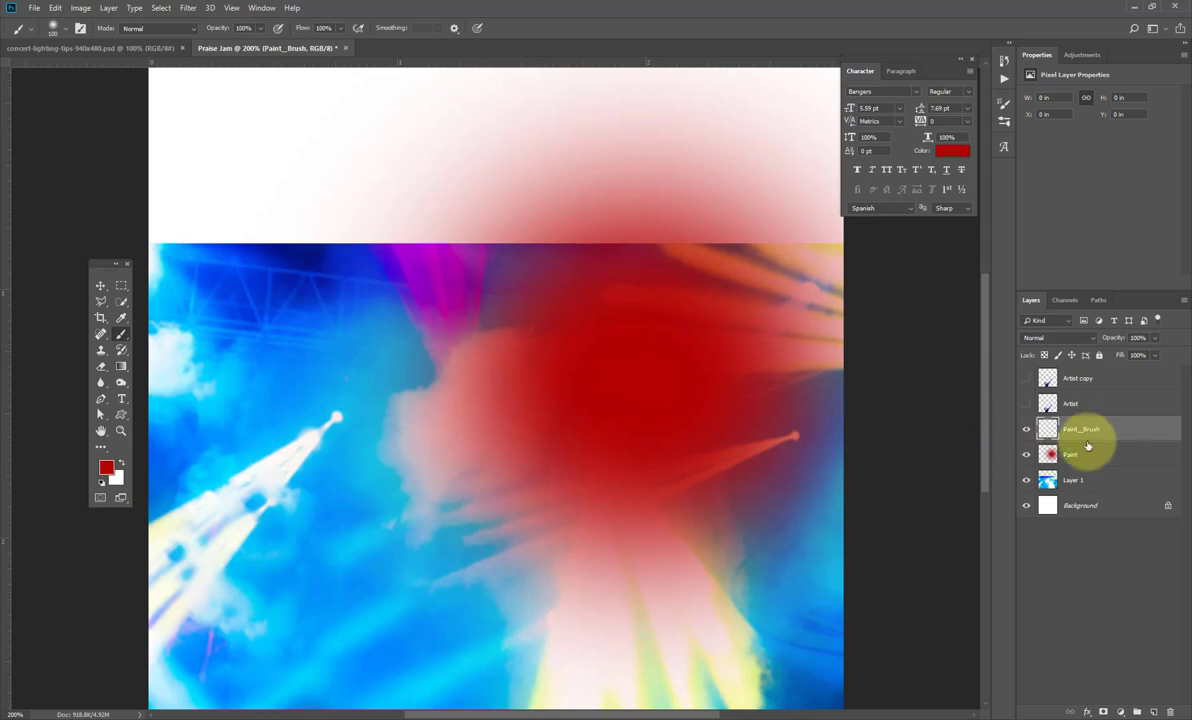
pyautogui.click(122, 340)
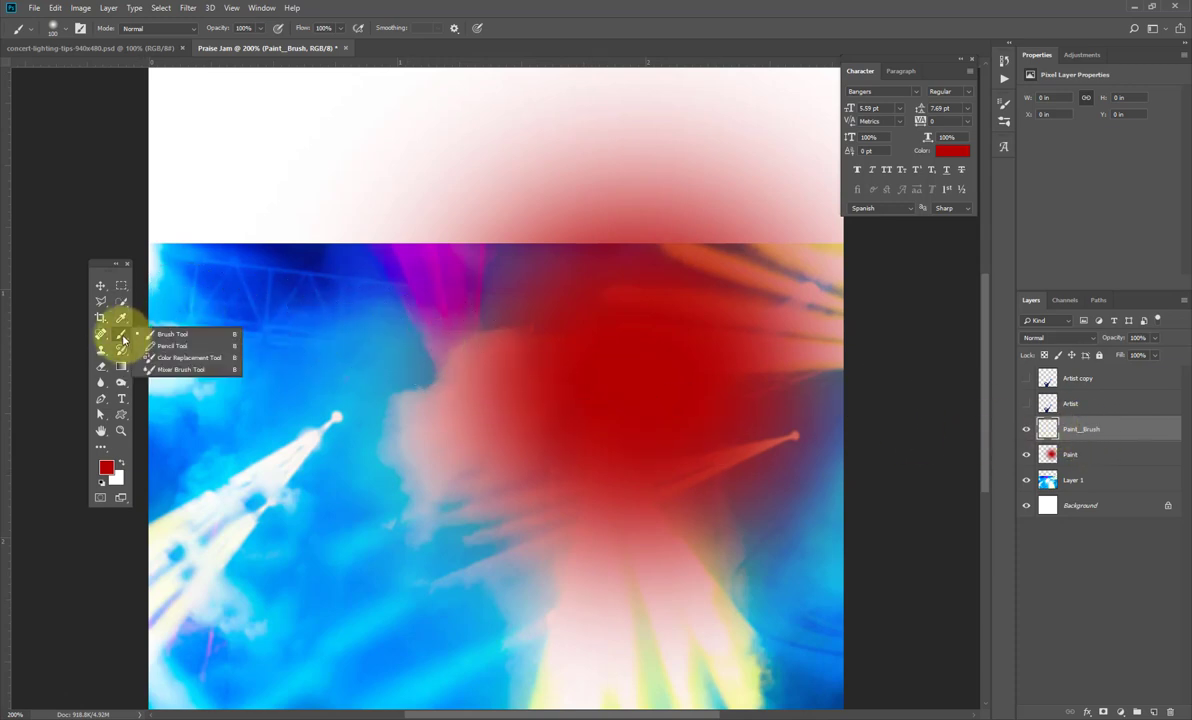
pyautogui.click(181, 369)
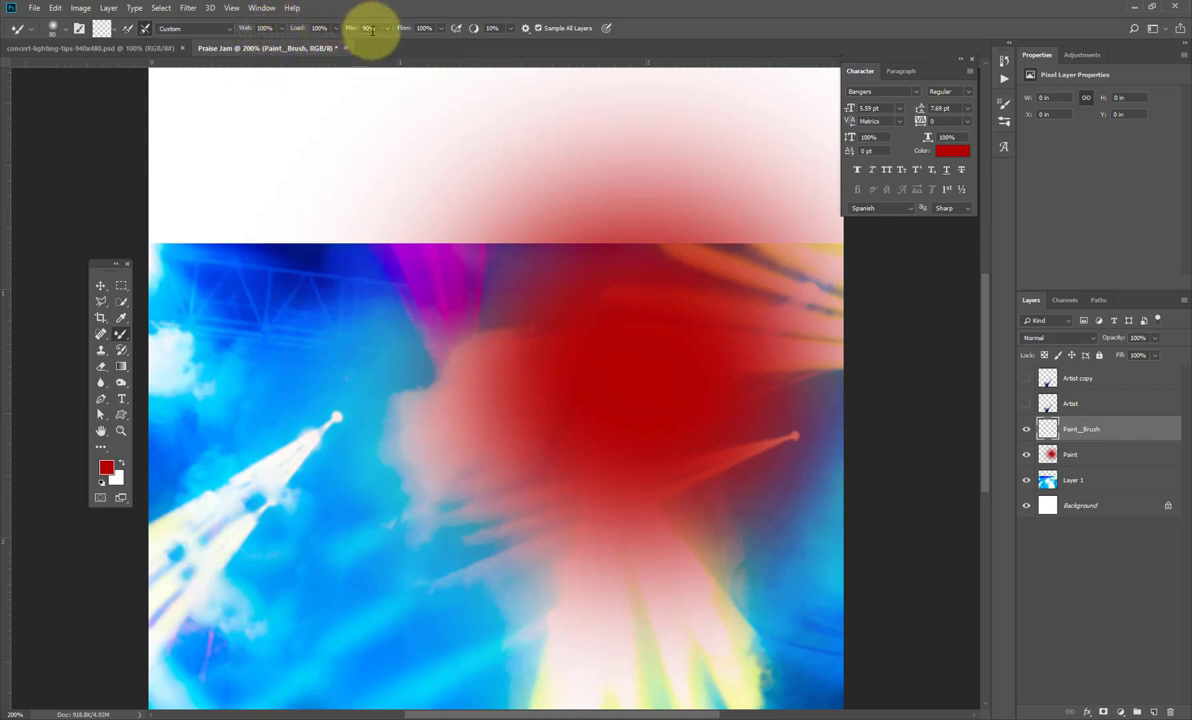
pyautogui.moveTo(378, 28); pyautogui.dragTo(338, 28)
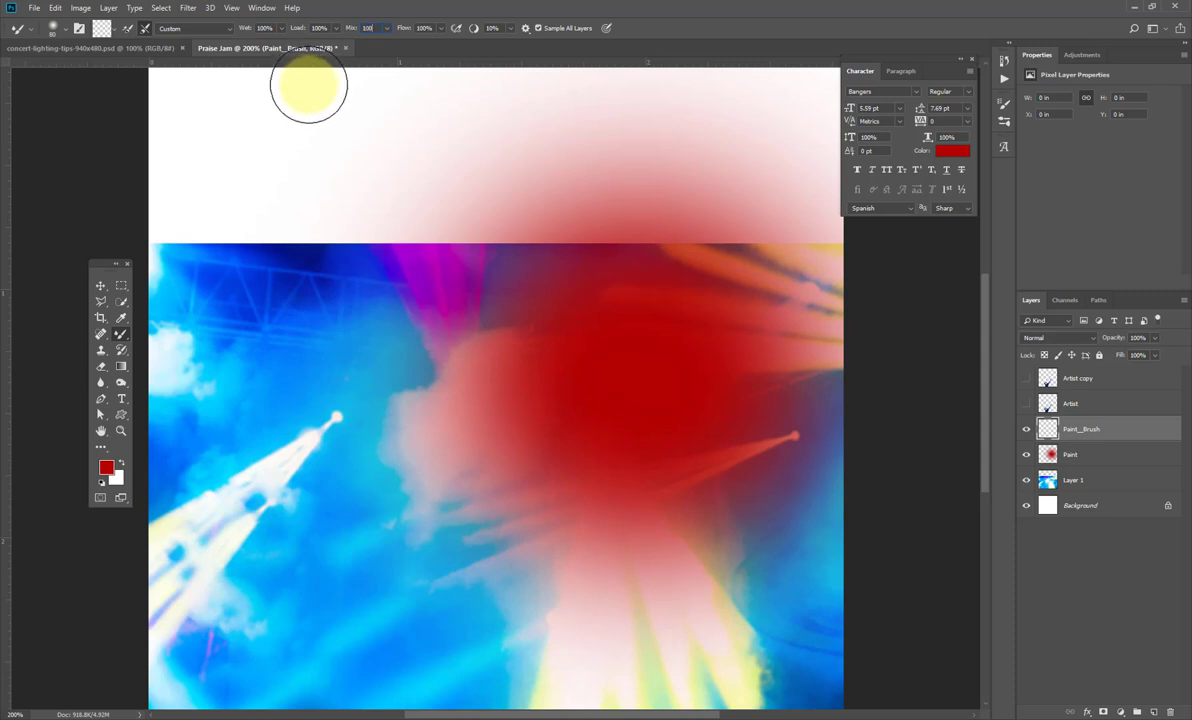
pyautogui.press('Return')
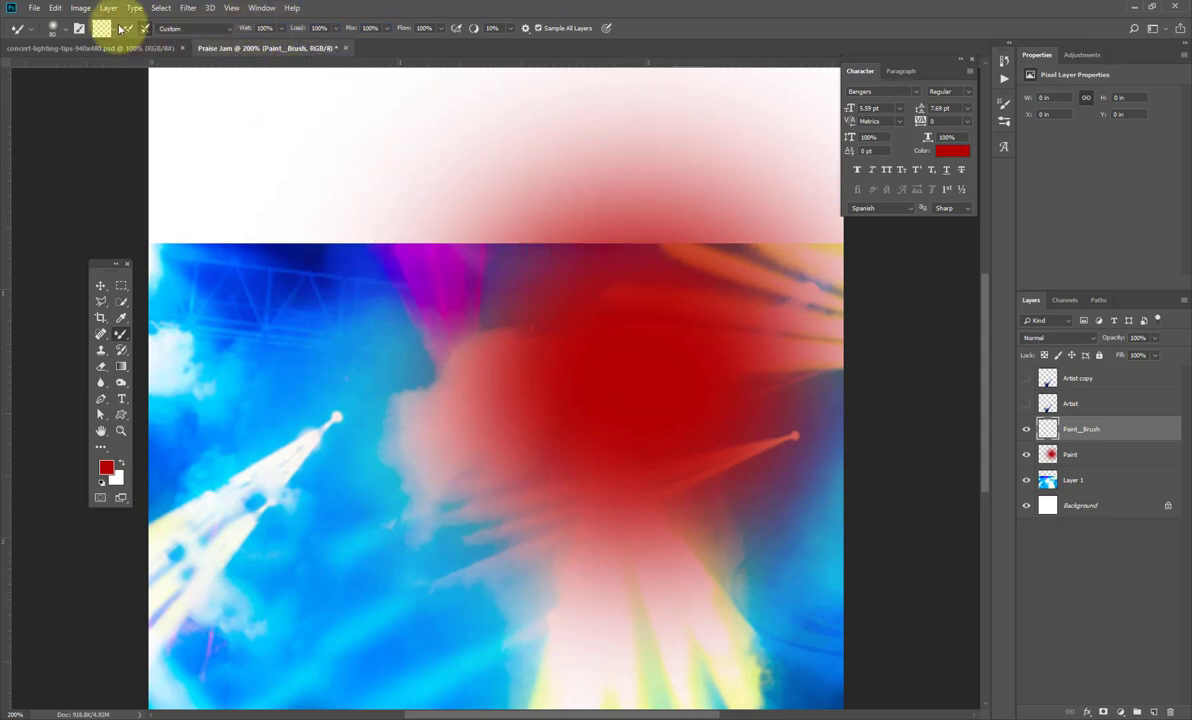
pyautogui.click(82, 29)
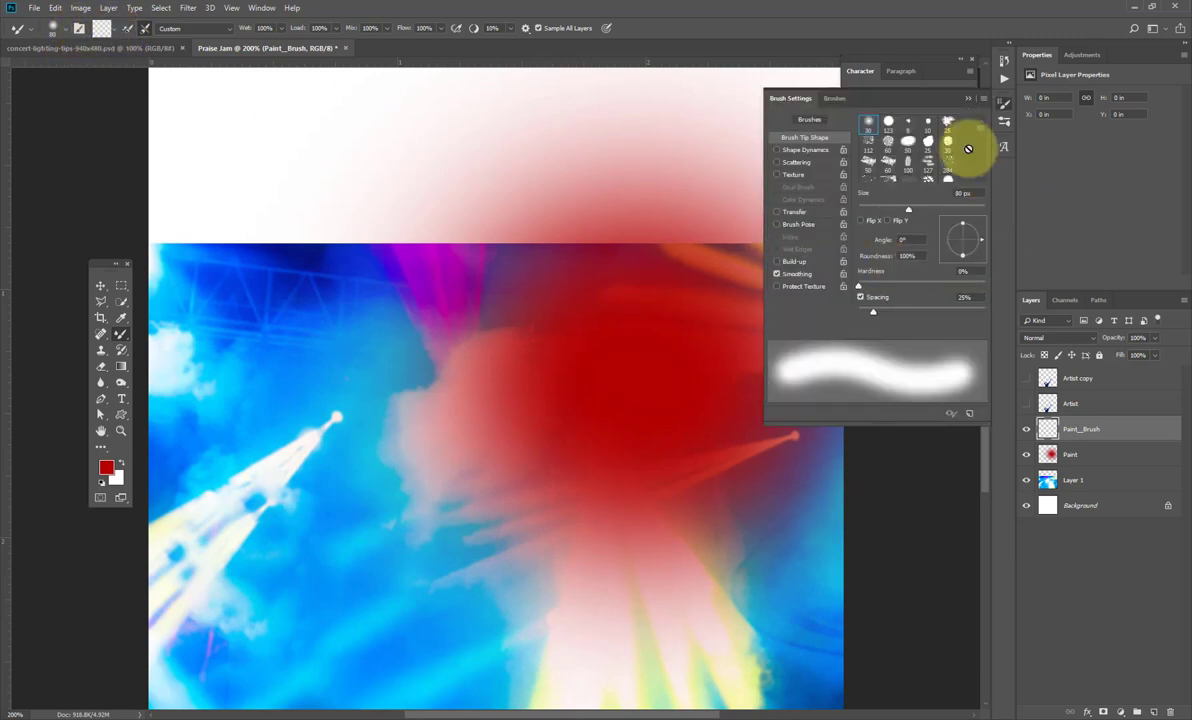
pyautogui.click(869, 142)
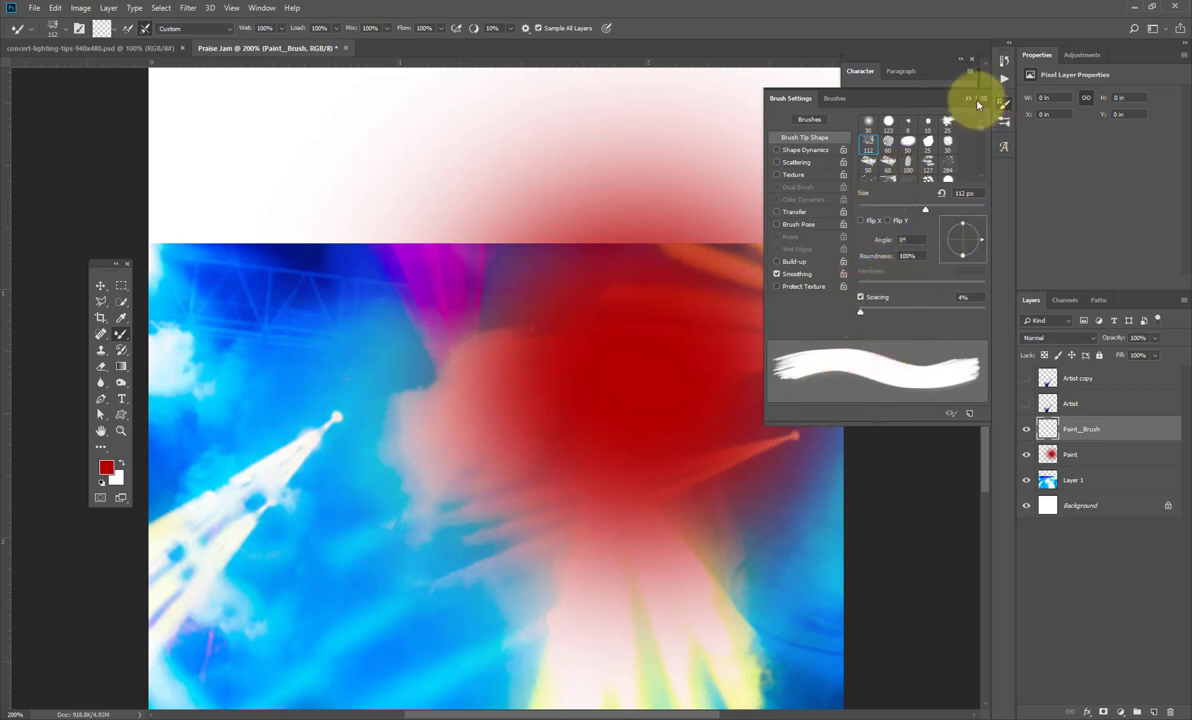
pyautogui.click(967, 98)
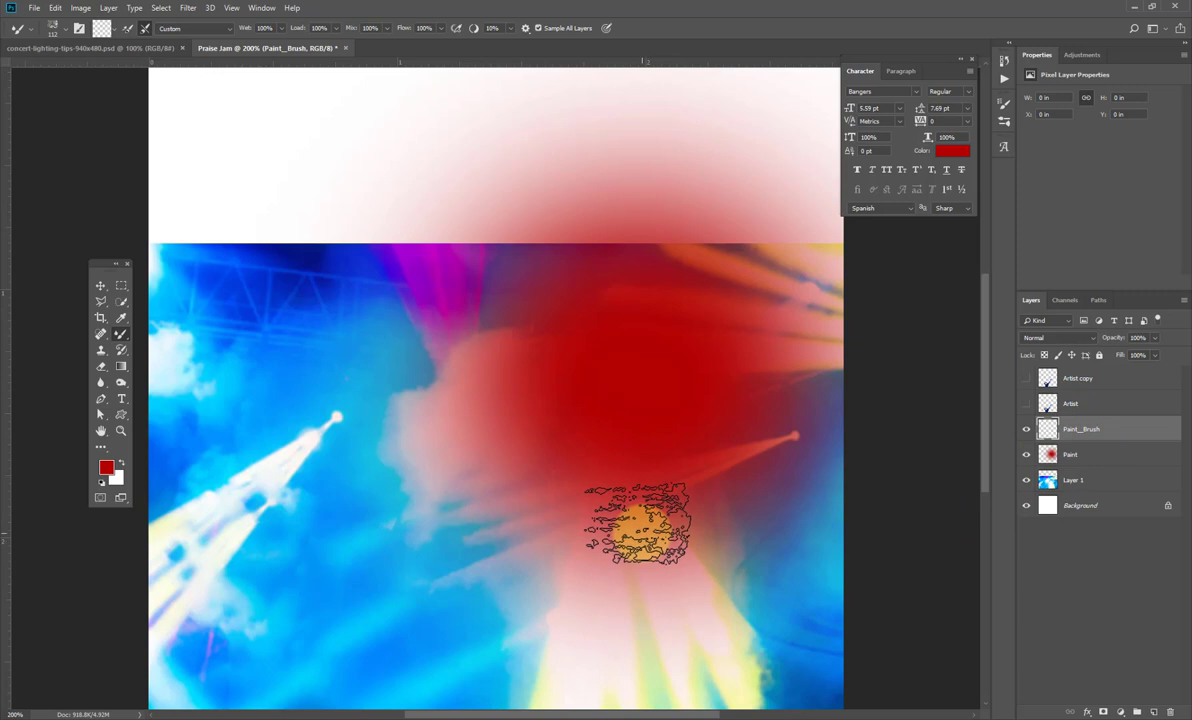
# Smear the red glow, blue and white areas with diagonal bristle strokes across the whole canvas on the Paint__Brush layer
pyautogui.hotkey('ctrl', '-')
pyautogui.moveTo(551, 367)
pyautogui.mouseDown()
pyautogui.moveTo(479, 447)
pyautogui.moveTo(484, 404)
pyautogui.moveTo(455, 420)
pyautogui.moveTo(471, 394)
pyautogui.moveTo(519, 418)
pyautogui.moveTo(620, 404)
pyautogui.moveTo(497, 333)
pyautogui.moveTo(543, 232)
pyautogui.moveTo(482, 258)
pyautogui.moveTo(410, 348)
pyautogui.moveTo(488, 337)
pyautogui.moveTo(492, 253)
pyautogui.moveTo(540, 298)
pyautogui.moveTo(536, 348)
pyautogui.moveTo(604, 289)
pyautogui.moveTo(553, 250)
pyautogui.mouseUp()
pyautogui.hotkey('ctrl', '0')
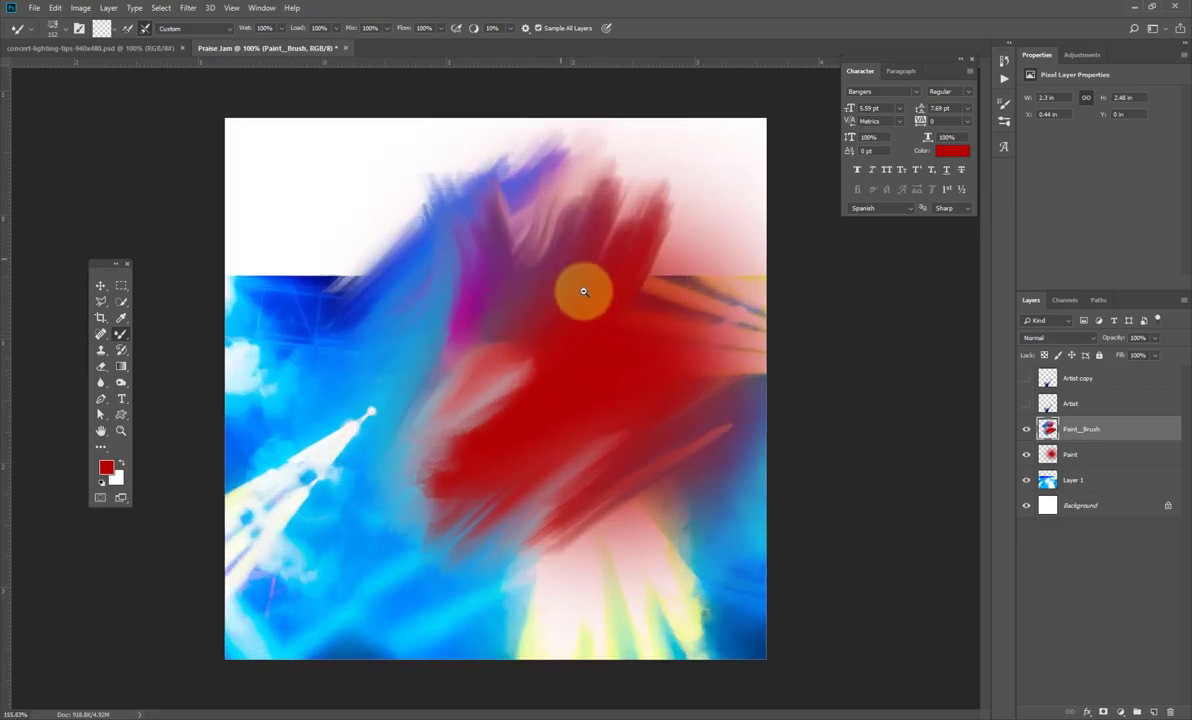
pyautogui.moveTo(583, 290)
pyautogui.mouseDown()
pyautogui.moveTo(640, 320)
pyautogui.moveTo(681, 213)
pyautogui.moveTo(711, 205)
pyautogui.moveTo(711, 312)
pyautogui.moveTo(716, 203)
pyautogui.moveTo(761, 180)
pyautogui.moveTo(749, 297)
pyautogui.moveTo(707, 257)
pyautogui.moveTo(669, 170)
pyautogui.moveTo(464, 300)
pyautogui.moveTo(682, 292)
pyautogui.moveTo(676, 310)
pyautogui.moveTo(556, 268)
pyautogui.moveTo(576, 255)
pyautogui.moveTo(701, 512)
pyautogui.moveTo(584, 420)
pyautogui.moveTo(401, 485)
pyautogui.moveTo(456, 425)
pyautogui.moveTo(439, 428)
pyautogui.moveTo(501, 425)
pyautogui.moveTo(486, 415)
pyautogui.moveTo(504, 425)
pyautogui.moveTo(503, 413)
pyautogui.moveTo(459, 423)
pyautogui.moveTo(339, 492)
pyautogui.moveTo(373, 509)
pyautogui.moveTo(540, 326)
pyautogui.moveTo(444, 347)
pyautogui.moveTo(285, 452)
pyautogui.moveTo(490, 297)
pyautogui.moveTo(470, 291)
pyautogui.moveTo(330, 427)
pyautogui.moveTo(502, 388)
pyautogui.moveTo(310, 609)
pyautogui.moveTo(621, 424)
pyautogui.moveTo(390, 624)
pyautogui.moveTo(502, 555)
pyautogui.mouseUp()
pyautogui.moveTo(575, 173)
pyautogui.mouseDown()
pyautogui.moveTo(462, 238)
pyautogui.moveTo(534, 113)
pyautogui.moveTo(539, 219)
pyautogui.moveTo(608, 217)
pyautogui.moveTo(501, 270)
pyautogui.moveTo(581, 216)
pyautogui.moveTo(609, 232)
pyautogui.moveTo(703, 235)
pyautogui.moveTo(680, 212)
pyautogui.moveTo(680, 242)
pyautogui.moveTo(757, 142)
pyautogui.moveTo(676, 185)
pyautogui.moveTo(656, 212)
pyautogui.moveTo(778, 122)
pyautogui.moveTo(546, 226)
pyautogui.moveTo(656, 126)
pyautogui.moveTo(537, 160)
pyautogui.moveTo(364, 240)
pyautogui.moveTo(524, 102)
pyautogui.moveTo(318, 292)
pyautogui.moveTo(487, 111)
pyautogui.moveTo(333, 240)
pyautogui.moveTo(403, 140)
pyautogui.moveTo(386, 183)
pyautogui.moveTo(260, 270)
pyautogui.moveTo(361, 108)
pyautogui.moveTo(259, 235)
pyautogui.moveTo(350, 165)
pyautogui.moveTo(258, 283)
pyautogui.moveTo(329, 169)
pyautogui.moveTo(237, 197)
pyautogui.moveTo(312, 319)
pyautogui.moveTo(269, 394)
pyautogui.moveTo(361, 234)
pyautogui.moveTo(319, 425)
pyautogui.moveTo(336, 464)
pyautogui.moveTo(410, 365)
pyautogui.moveTo(365, 537)
pyautogui.moveTo(513, 379)
pyautogui.moveTo(546, 273)
pyautogui.moveTo(512, 542)
pyautogui.moveTo(569, 610)
pyautogui.moveTo(626, 576)
pyautogui.moveTo(679, 608)
pyautogui.moveTo(722, 597)
pyautogui.moveTo(771, 605)
pyautogui.moveTo(655, 557)
pyautogui.moveTo(741, 449)
pyautogui.moveTo(561, 514)
pyautogui.moveTo(556, 413)
pyautogui.moveTo(378, 576)
pyautogui.moveTo(618, 265)
pyautogui.moveTo(560, 314)
pyautogui.moveTo(527, 310)
pyautogui.moveTo(548, 167)
pyautogui.moveTo(477, 185)
pyautogui.moveTo(530, 192)
pyautogui.moveTo(419, 268)
pyautogui.moveTo(596, 187)
pyautogui.moveTo(635, 311)
pyautogui.moveTo(735, 321)
pyautogui.moveTo(739, 252)
pyautogui.moveTo(685, 400)
pyautogui.moveTo(727, 388)
pyautogui.moveTo(700, 363)
pyautogui.moveTo(740, 298)
pyautogui.moveTo(564, 386)
pyautogui.moveTo(399, 612)
pyautogui.moveTo(461, 442)
pyautogui.moveTo(327, 487)
pyautogui.moveTo(639, 287)
pyautogui.moveTo(442, 399)
pyautogui.moveTo(504, 300)
pyautogui.moveTo(343, 398)
pyautogui.moveTo(716, 100)
pyautogui.moveTo(617, 170)
pyautogui.moveTo(774, 107)
pyautogui.moveTo(727, 205)
pyautogui.moveTo(622, 330)
pyautogui.moveTo(732, 543)
pyautogui.moveTo(537, 555)
pyautogui.mouseUp()
# Set the foreground color to bright orange, ffaa23
pyautogui.click(108, 468)
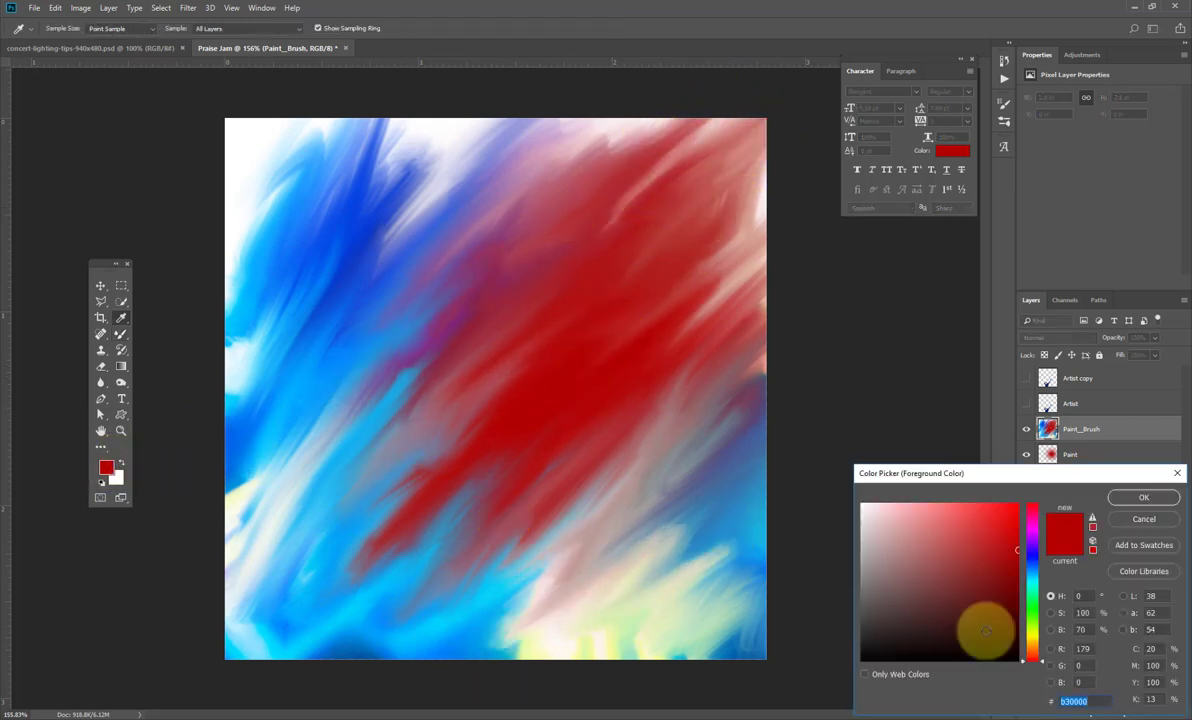
pyautogui.click(1032, 652)
pyautogui.moveTo(1031, 651); pyautogui.dragTo(1031, 645)
pyautogui.moveTo(1010, 508); pyautogui.dragTo(997, 491)
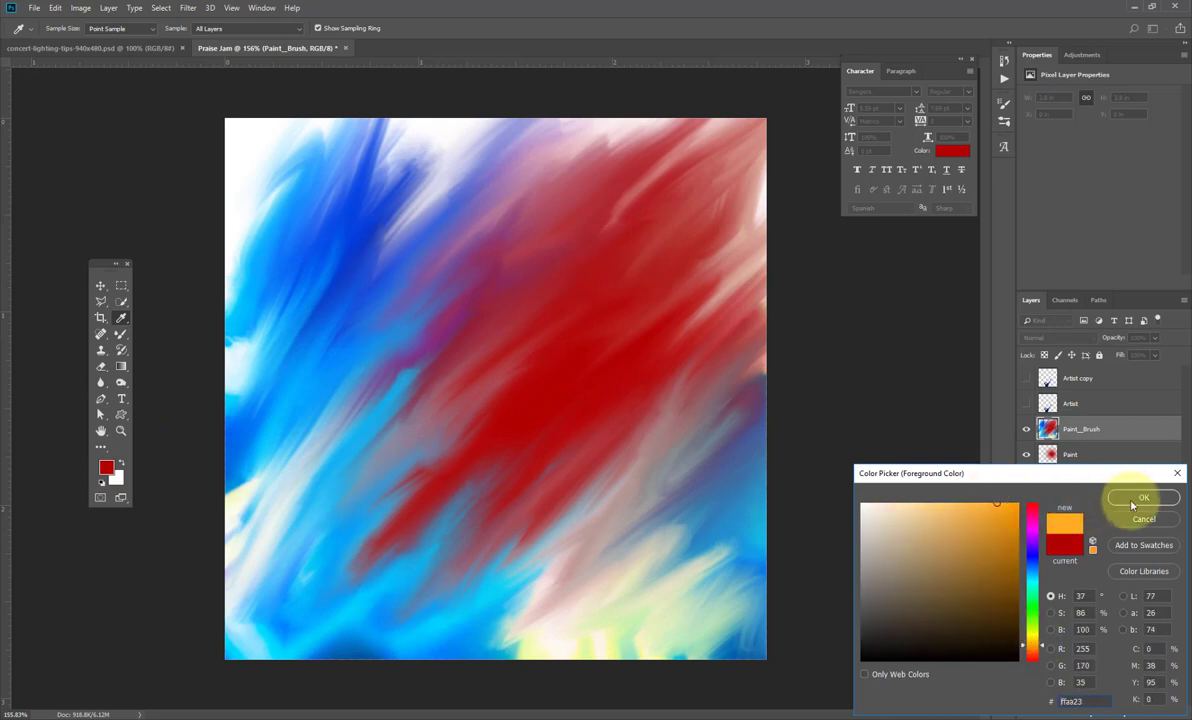
pyautogui.click(1133, 500)
# Paint three soft orange spots around the edges of the red area on the Paint__Brush layer, using the Brush tool at 175 px
pyautogui.click(1030, 466)
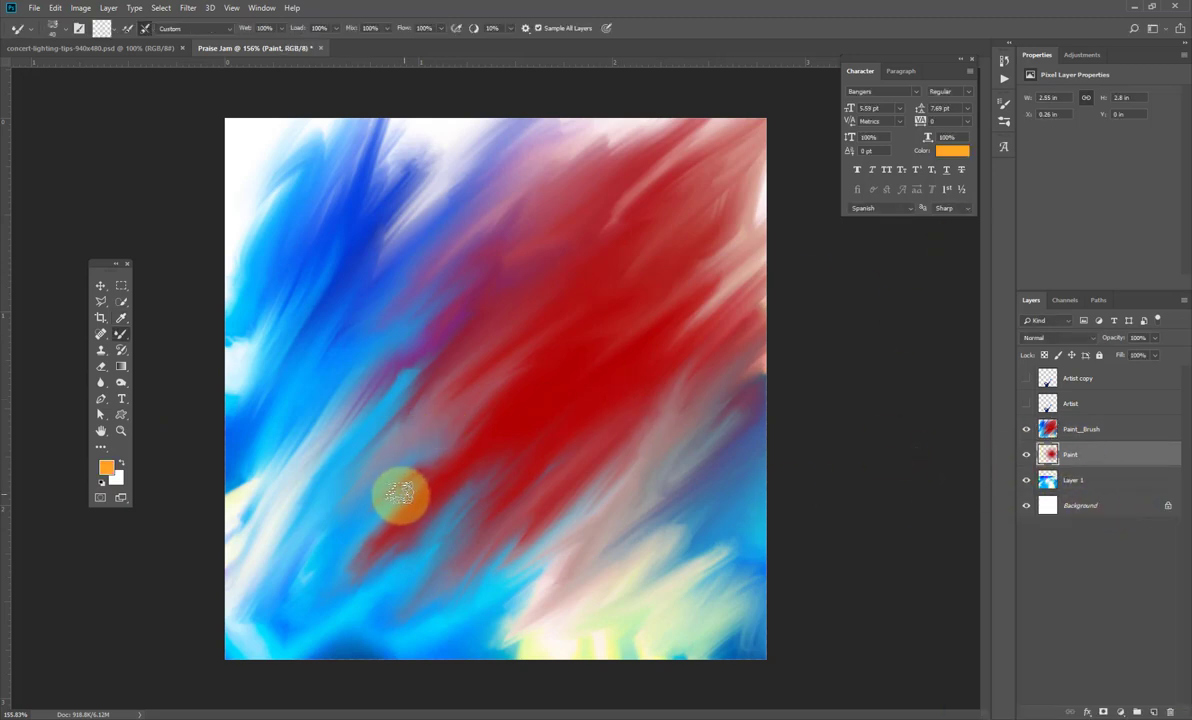
pyautogui.press(']')
pyautogui.press(']')
pyautogui.press(']')
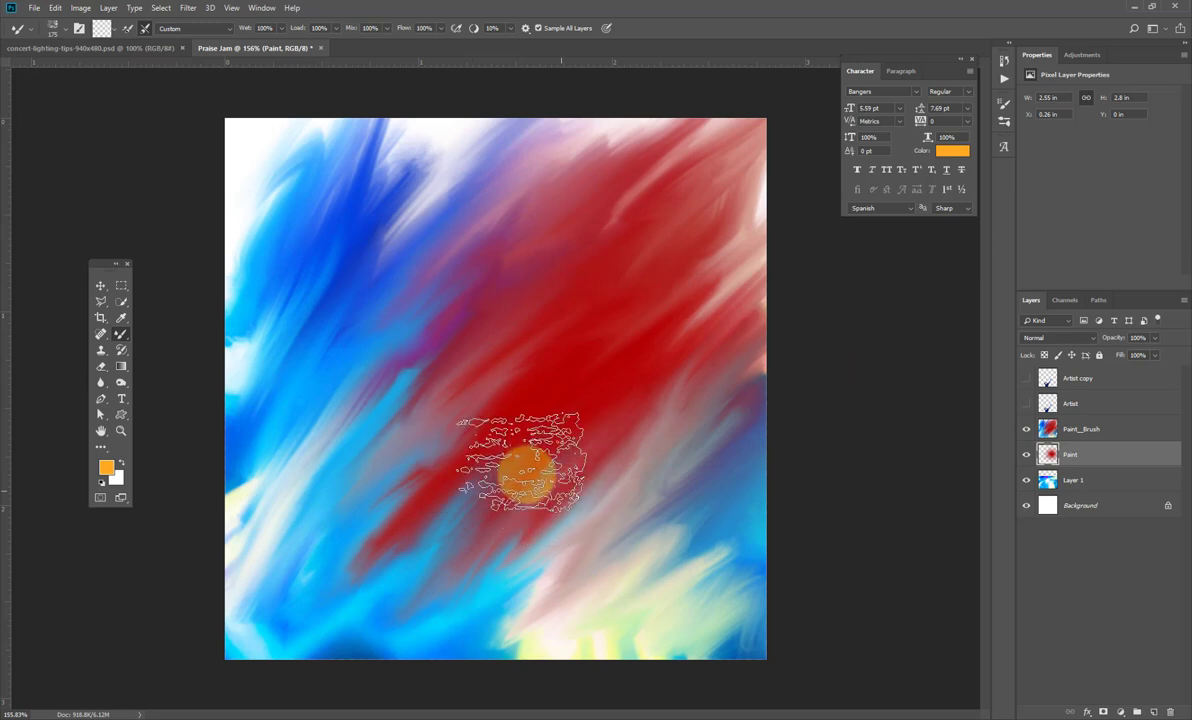
pyautogui.click(122, 337)
pyautogui.click(165, 336)
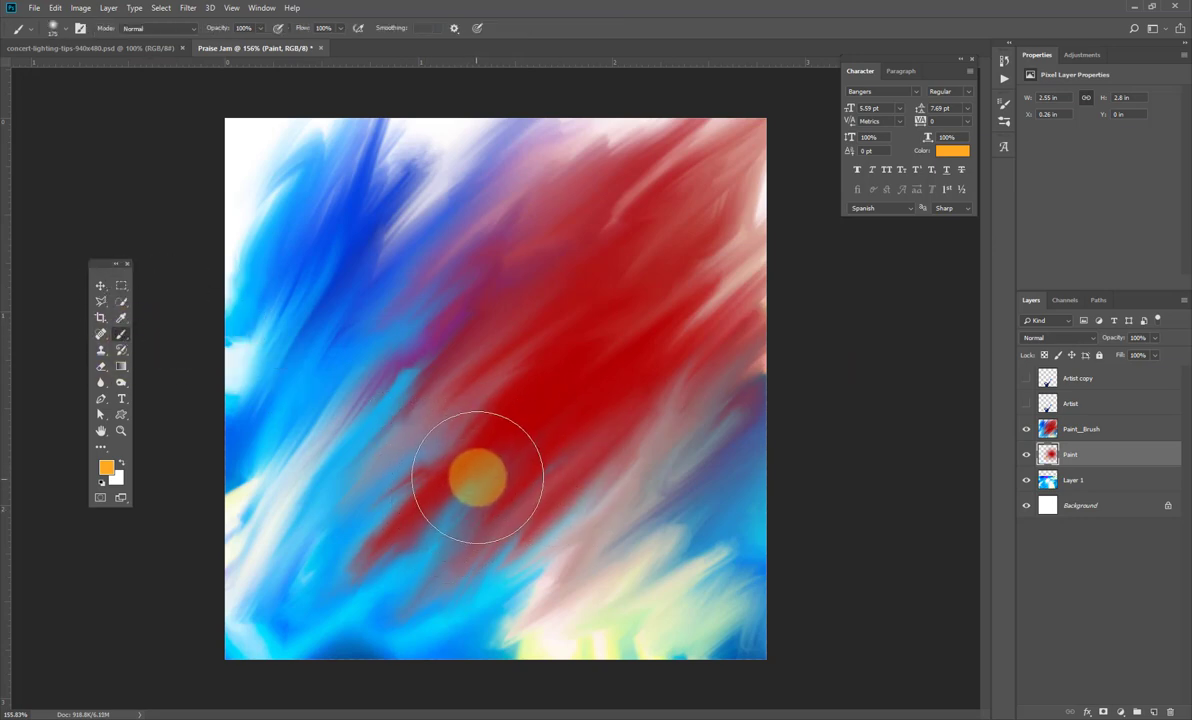
pyautogui.click(1056, 434)
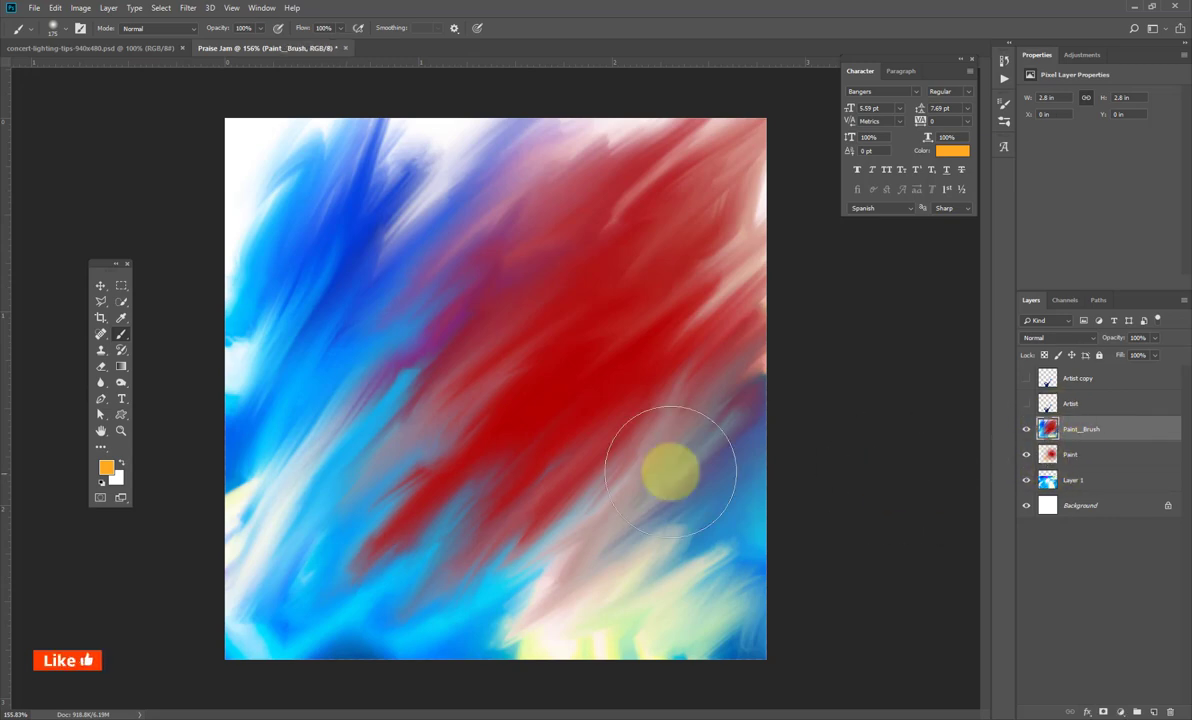
pyautogui.click(452, 456)
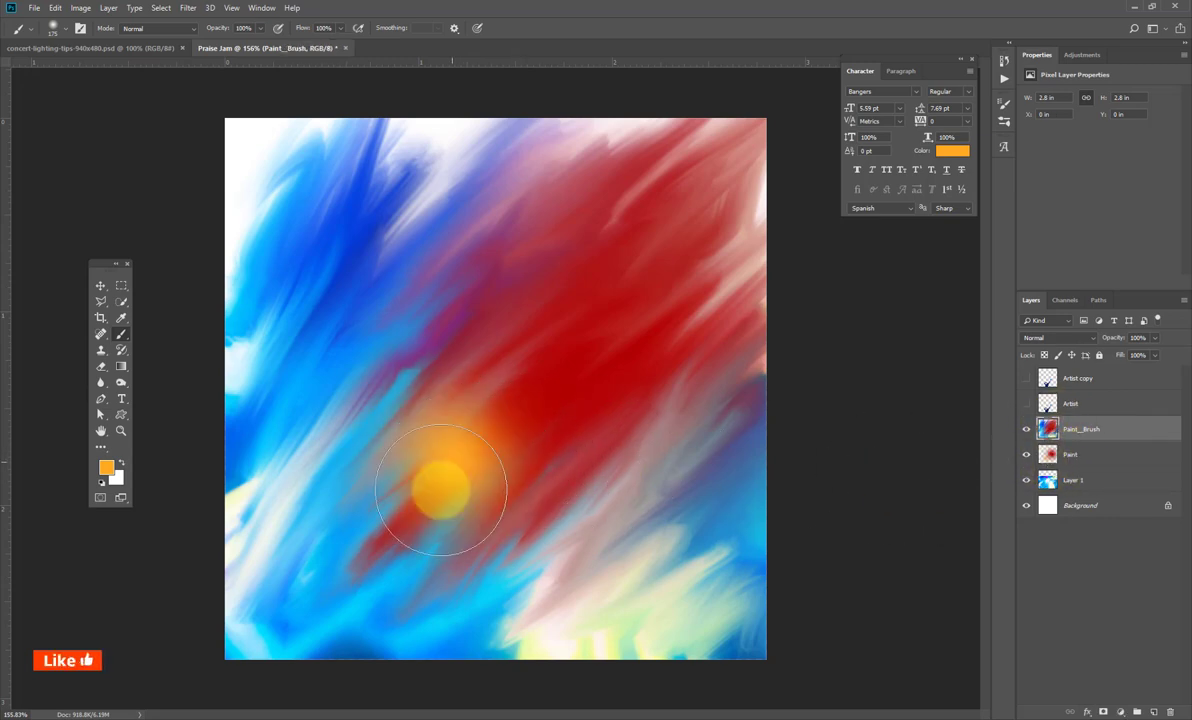
pyautogui.click(635, 497)
pyautogui.moveTo(474, 254); pyautogui.dragTo(458, 287)
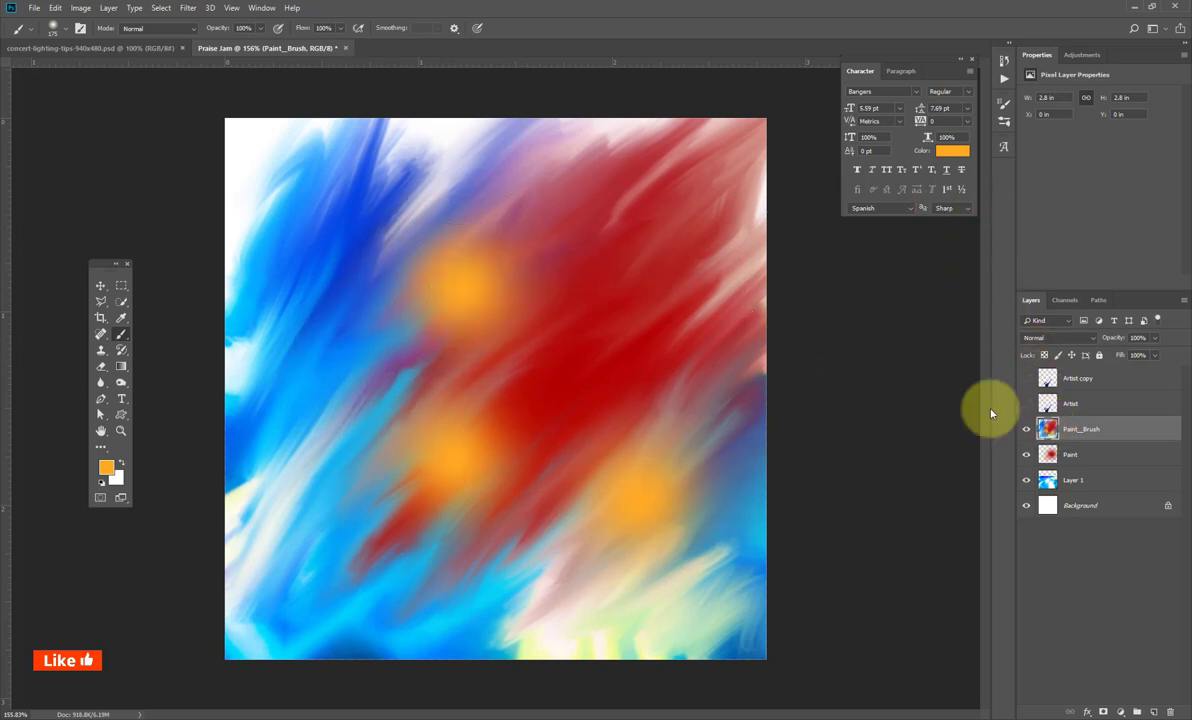
# Switch to the Mixer Brush tool with the 284 px spatter tip and set its spacing to 1%
pyautogui.rightClick(124, 339)
pyautogui.click(160, 367)
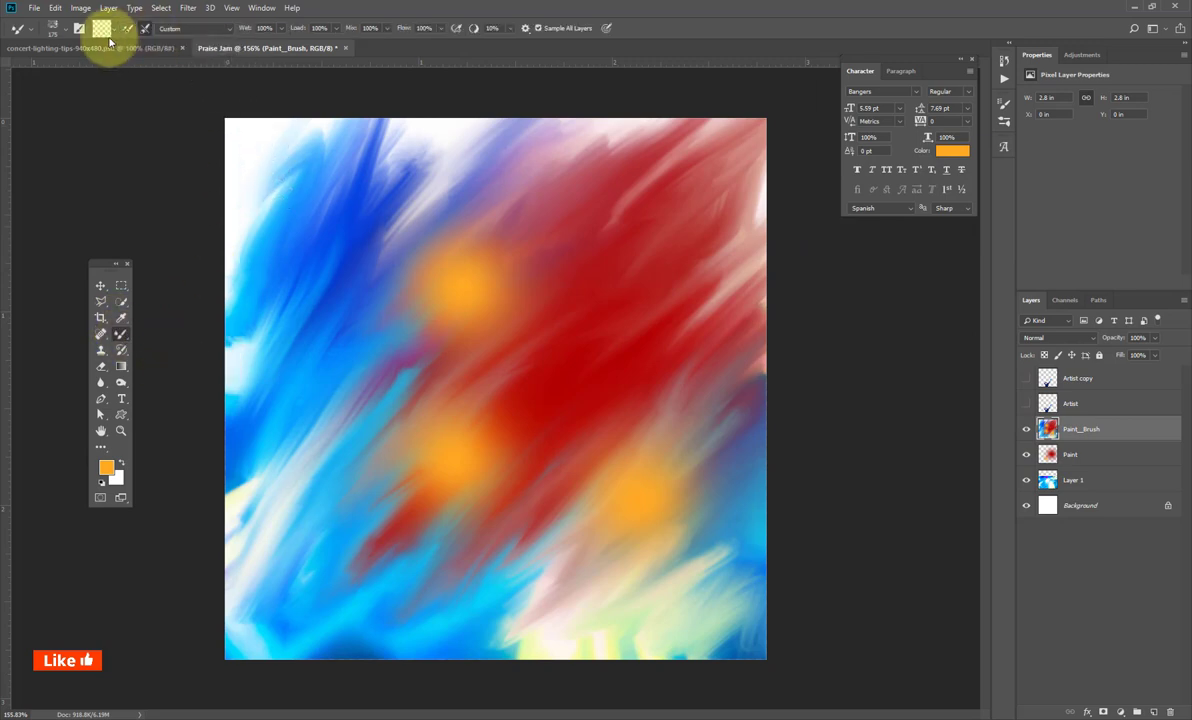
pyautogui.click(67, 33)
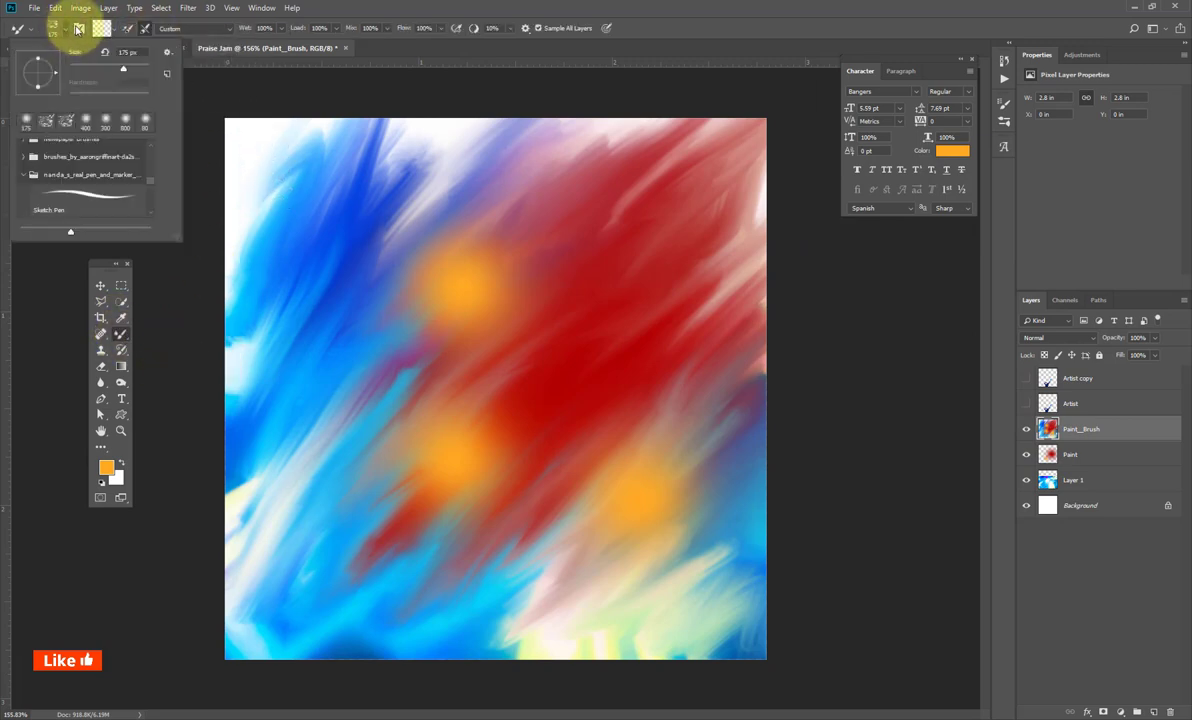
pyautogui.click(78, 28)
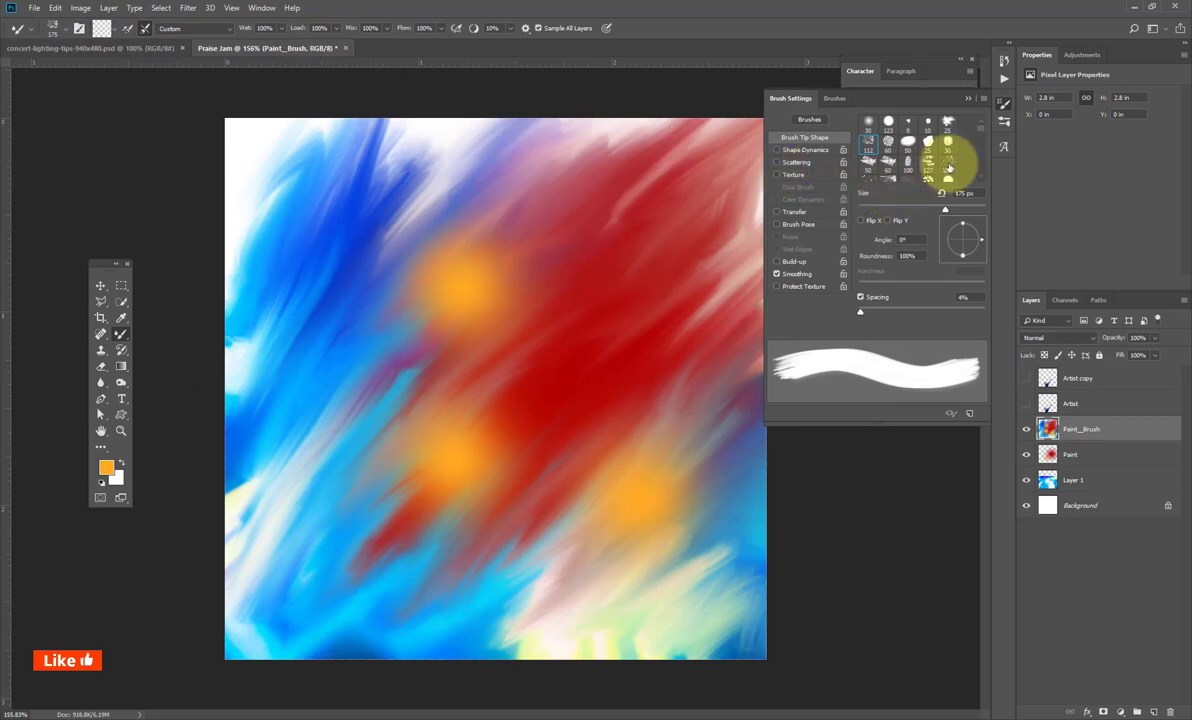
pyautogui.click(948, 166)
pyautogui.moveTo(871, 314); pyautogui.dragTo(846, 311)
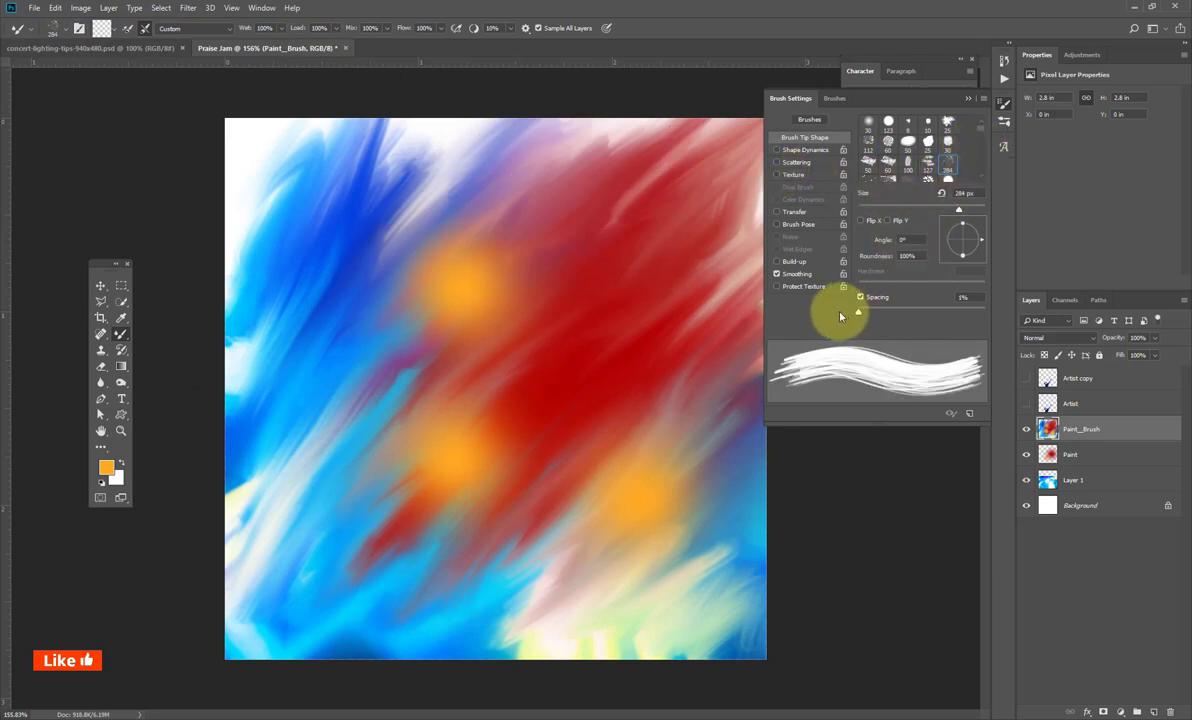
pyautogui.click(967, 99)
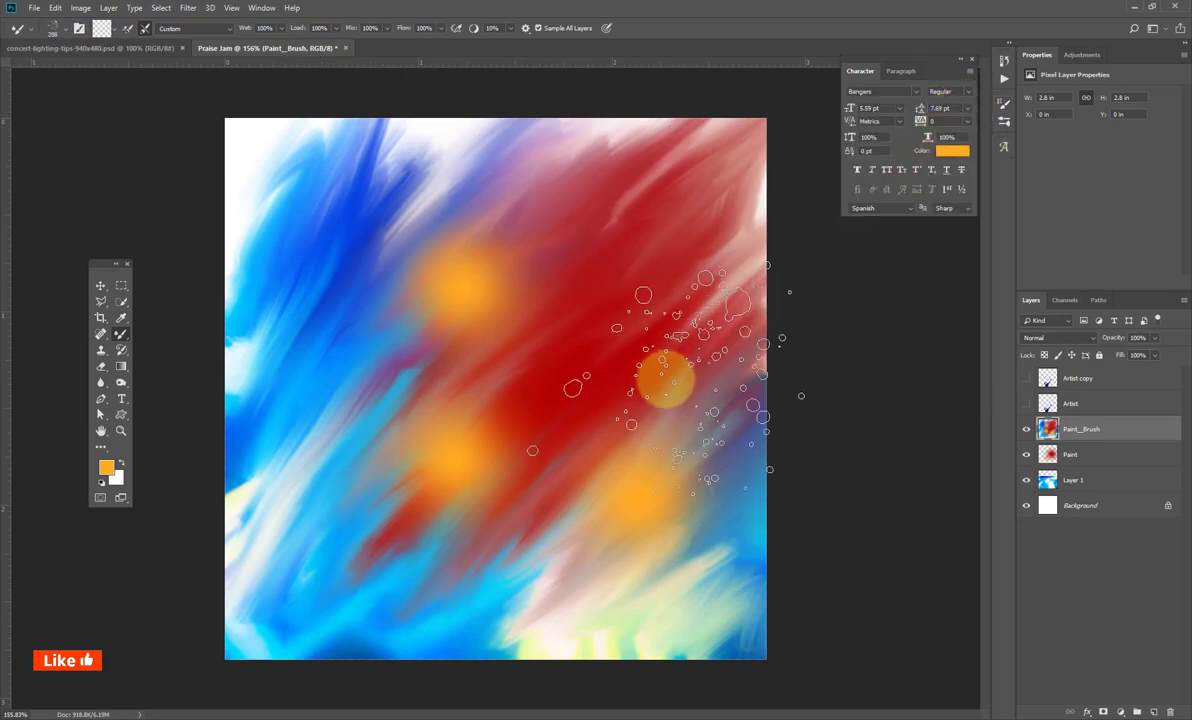
# Reduce the spatter tip to 90 px and smear the lower-right orange spot into diagonal streaks
pyautogui.press('[')
pyautogui.press('[')
pyautogui.press('[')
pyautogui.press('[')
pyautogui.press('[')
pyautogui.press('[')
pyautogui.press('[')
pyautogui.press('[')
pyautogui.press('[')
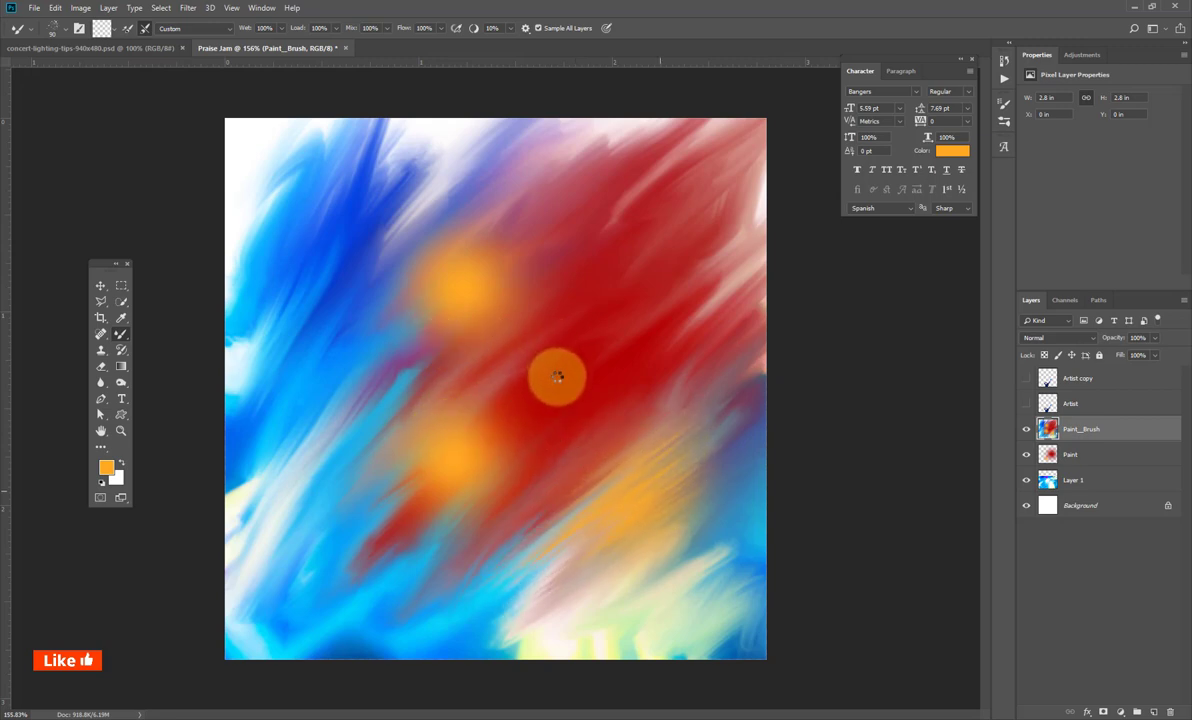
# Switch back to the 112 bristle tip and, at 60 px, blend the other two orange spots diagonally into the red and blue
pyautogui.click(79, 28)
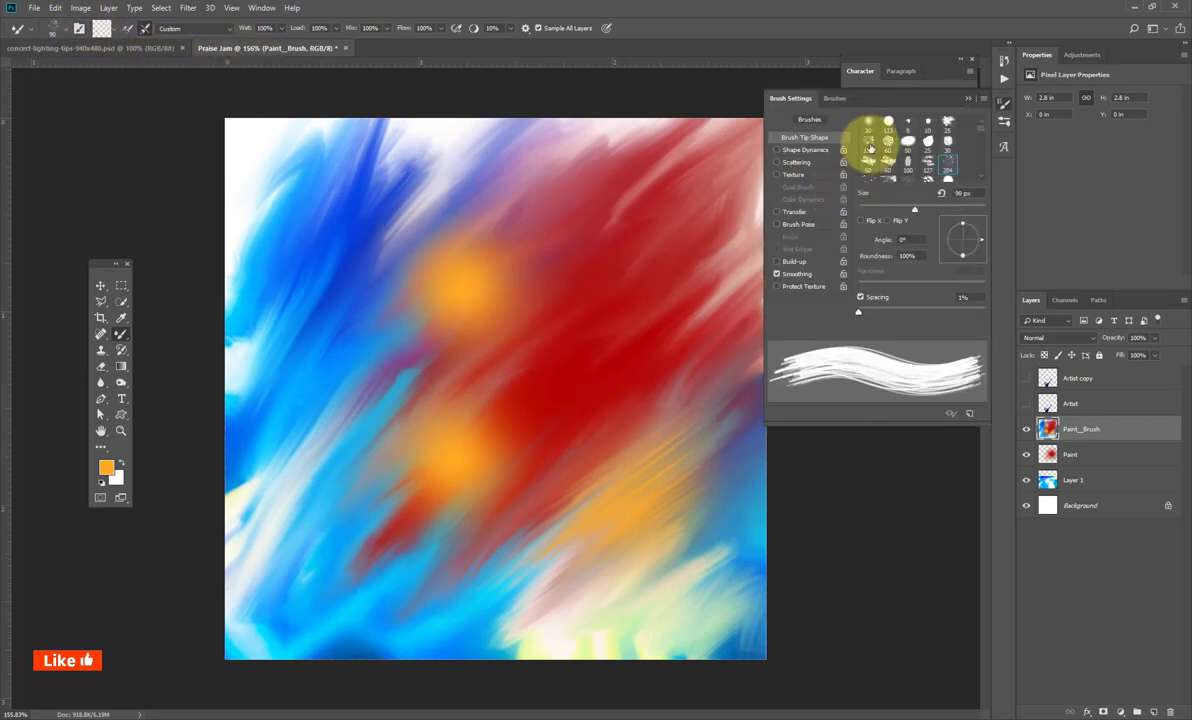
pyautogui.click(868, 144)
pyautogui.click(968, 99)
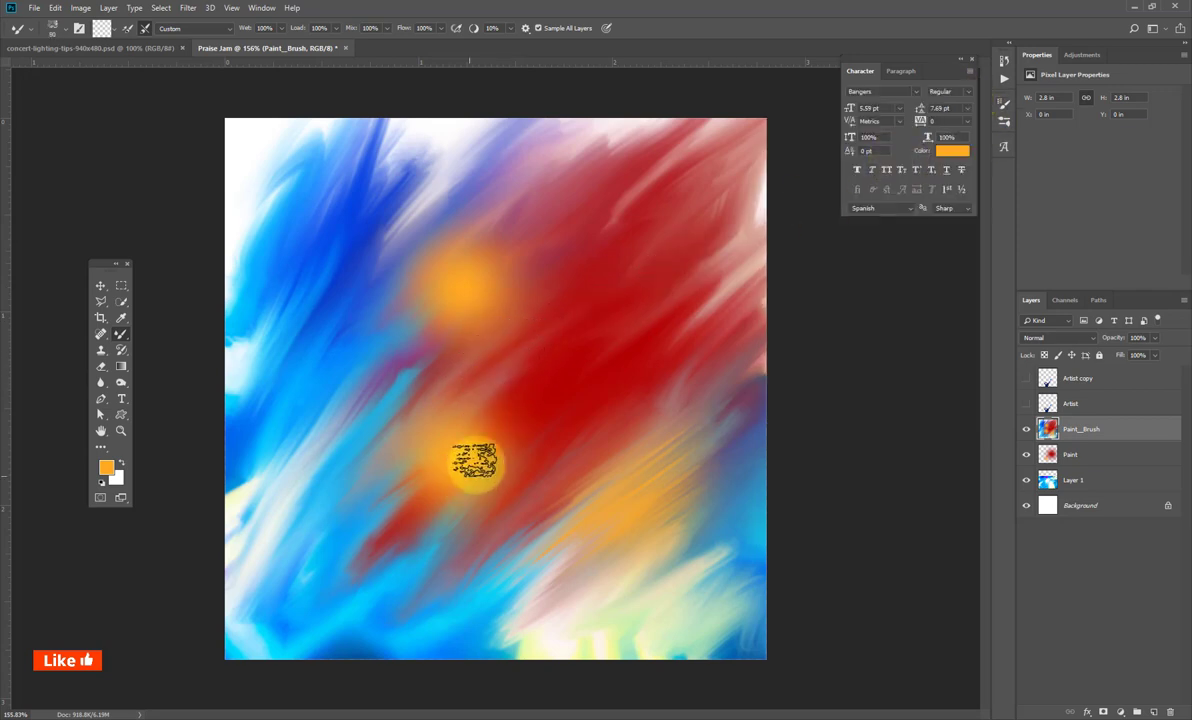
pyautogui.moveTo(442, 452)
pyautogui.mouseDown()
pyautogui.moveTo(406, 456)
pyautogui.moveTo(479, 350)
pyautogui.moveTo(455, 303)
pyautogui.moveTo(387, 413)
pyautogui.moveTo(554, 240)
pyautogui.moveTo(418, 367)
pyautogui.moveTo(517, 251)
pyautogui.moveTo(418, 321)
pyautogui.moveTo(505, 174)
pyautogui.moveTo(443, 240)
pyautogui.moveTo(497, 147)
pyautogui.moveTo(432, 153)
pyautogui.moveTo(360, 197)
pyautogui.moveTo(295, 210)
pyautogui.mouseUp()
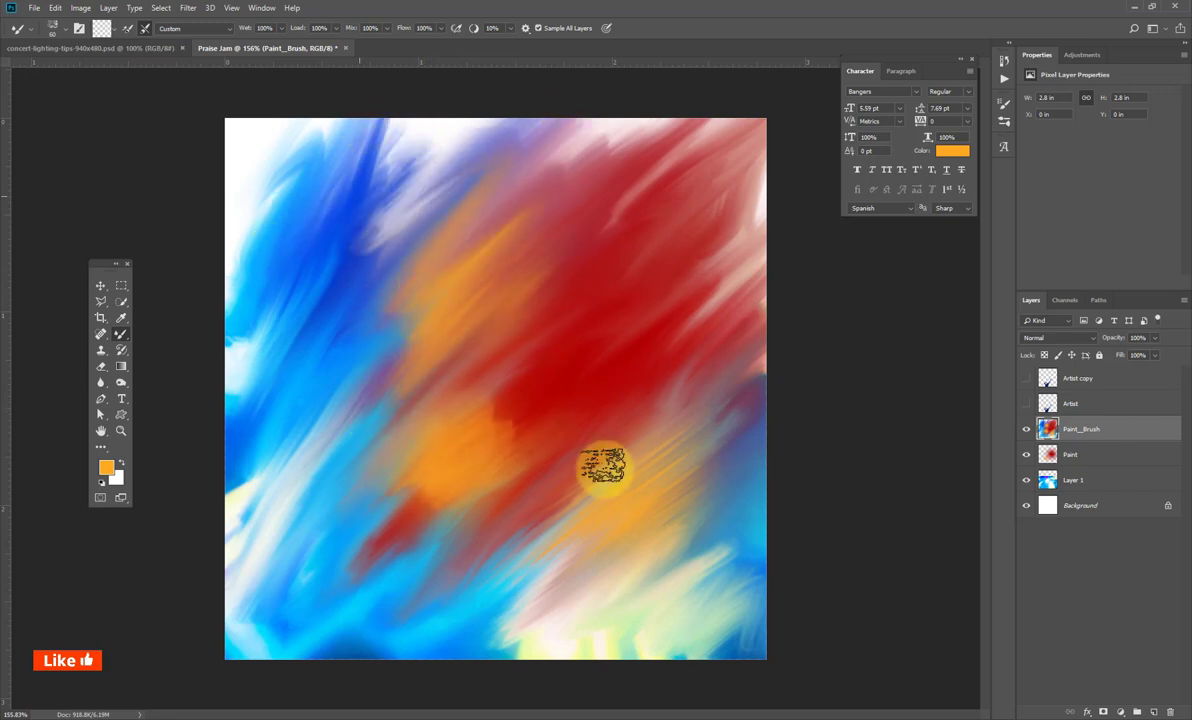
pyautogui.moveTo(510, 485)
pyautogui.mouseDown()
pyautogui.moveTo(547, 426)
pyautogui.moveTo(383, 500)
pyautogui.mouseUp()
pyautogui.moveTo(389, 341)
pyautogui.mouseDown()
pyautogui.moveTo(439, 263)
pyautogui.moveTo(354, 237)
pyautogui.moveTo(357, 187)
pyautogui.mouseUp()
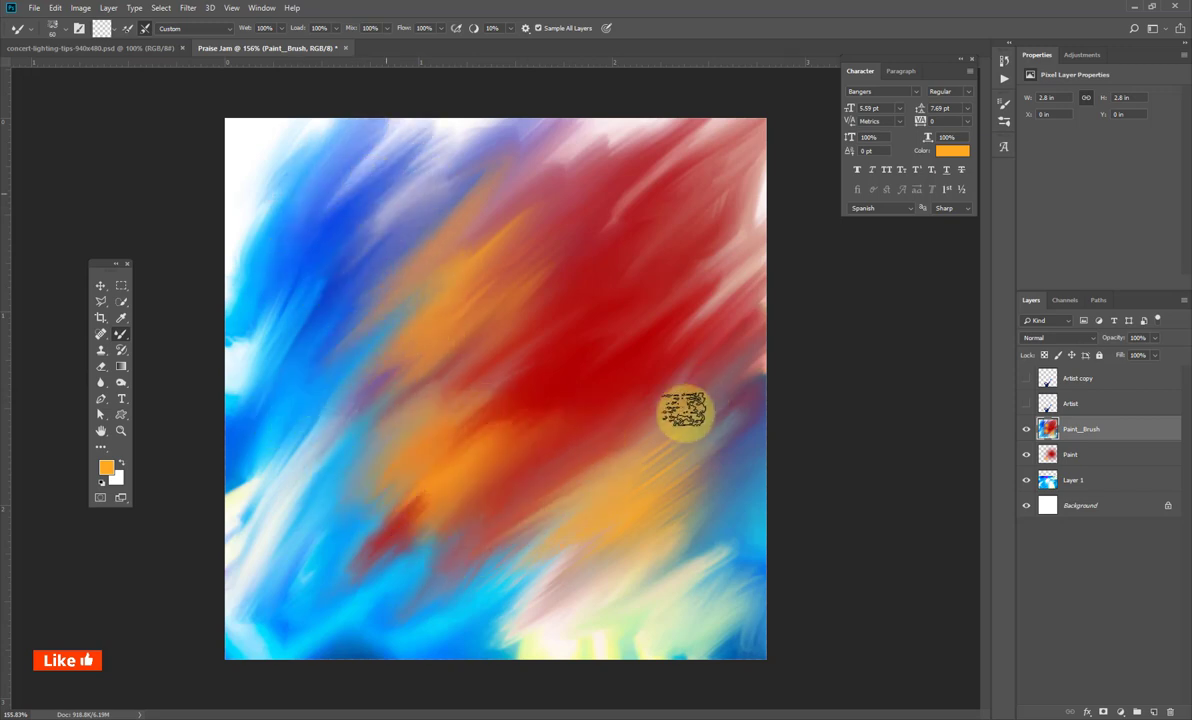
pyautogui.moveTo(461, 455); pyautogui.dragTo(623, 311)
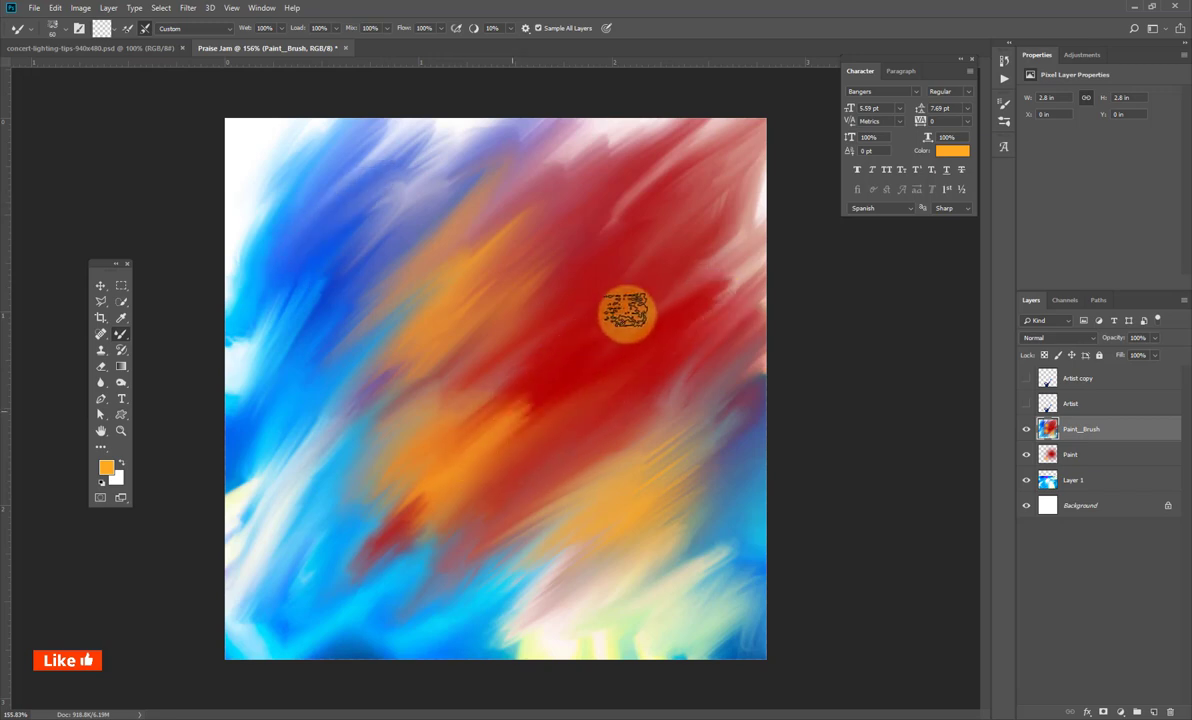
# Show the Artist copy layer briefly to check the singer against the painted background, and hide it again
pyautogui.click(1027, 379)
pyautogui.moveTo(583, 460)
pyautogui.mouseDown()
pyautogui.moveTo(561, 490)
pyautogui.moveTo(590, 457)
pyautogui.mouseUp()
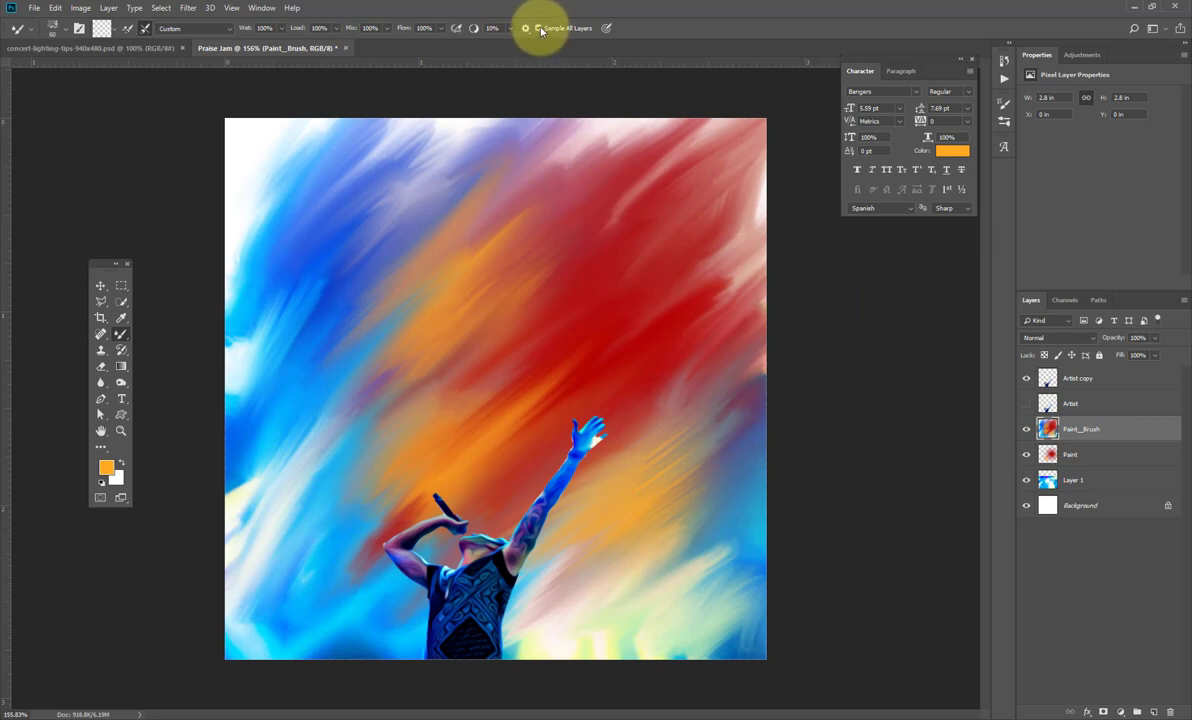
pyautogui.click(1025, 378)
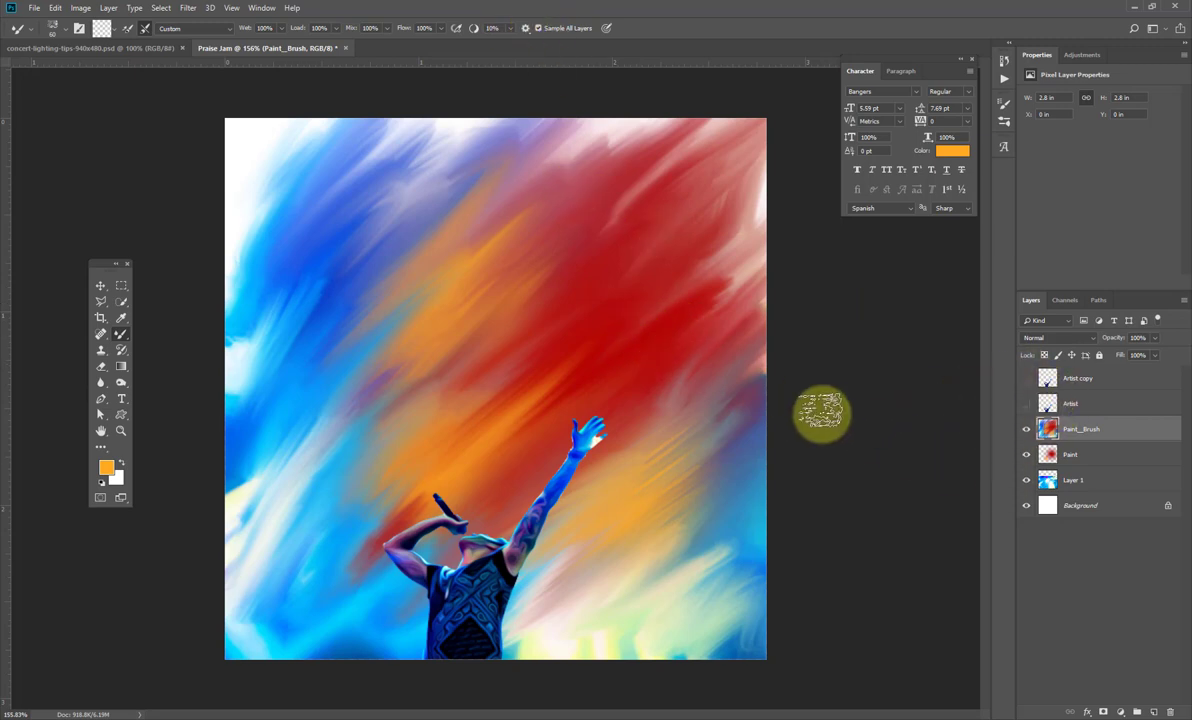
# Smear longer diagonal strokes through the orange, red and blue areas on Paint__Brush, from the lower-left corner to the upper edge
pyautogui.moveTo(406, 535); pyautogui.dragTo(338, 613)
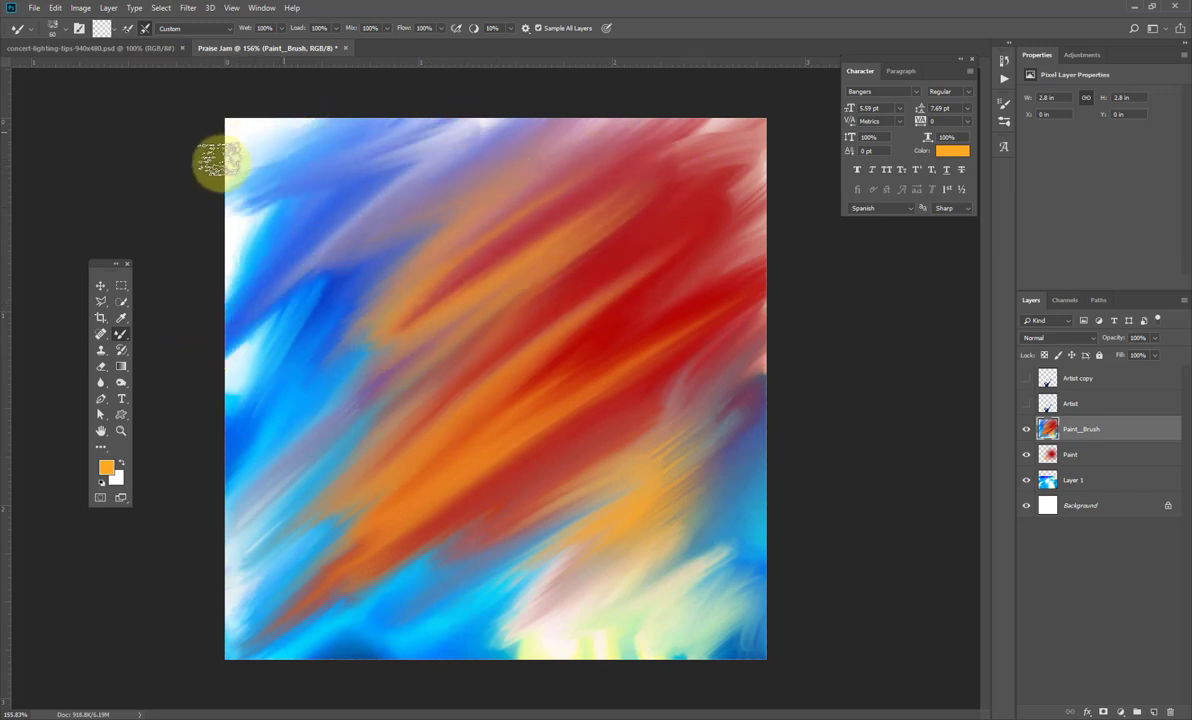
pyautogui.moveTo(278, 125)
pyautogui.mouseDown()
pyautogui.moveTo(373, 306)
pyautogui.moveTo(355, 389)
pyautogui.moveTo(346, 291)
pyautogui.moveTo(235, 382)
pyautogui.moveTo(300, 302)
pyautogui.moveTo(241, 493)
pyautogui.moveTo(400, 570)
pyautogui.moveTo(261, 629)
pyautogui.moveTo(231, 624)
pyautogui.moveTo(409, 585)
pyautogui.moveTo(541, 581)
pyautogui.moveTo(693, 493)
pyautogui.moveTo(711, 379)
pyautogui.moveTo(752, 300)
pyautogui.moveTo(739, 290)
pyautogui.moveTo(614, 445)
pyautogui.moveTo(604, 508)
pyautogui.moveTo(499, 616)
pyautogui.moveTo(614, 523)
pyautogui.moveTo(519, 548)
pyautogui.moveTo(644, 465)
pyautogui.moveTo(648, 491)
pyautogui.moveTo(734, 463)
pyautogui.moveTo(626, 443)
pyautogui.moveTo(556, 407)
pyautogui.moveTo(478, 424)
pyautogui.moveTo(526, 362)
pyautogui.moveTo(341, 468)
pyautogui.moveTo(621, 402)
pyautogui.moveTo(546, 313)
pyautogui.moveTo(502, 360)
pyautogui.moveTo(708, 286)
pyautogui.mouseUp()
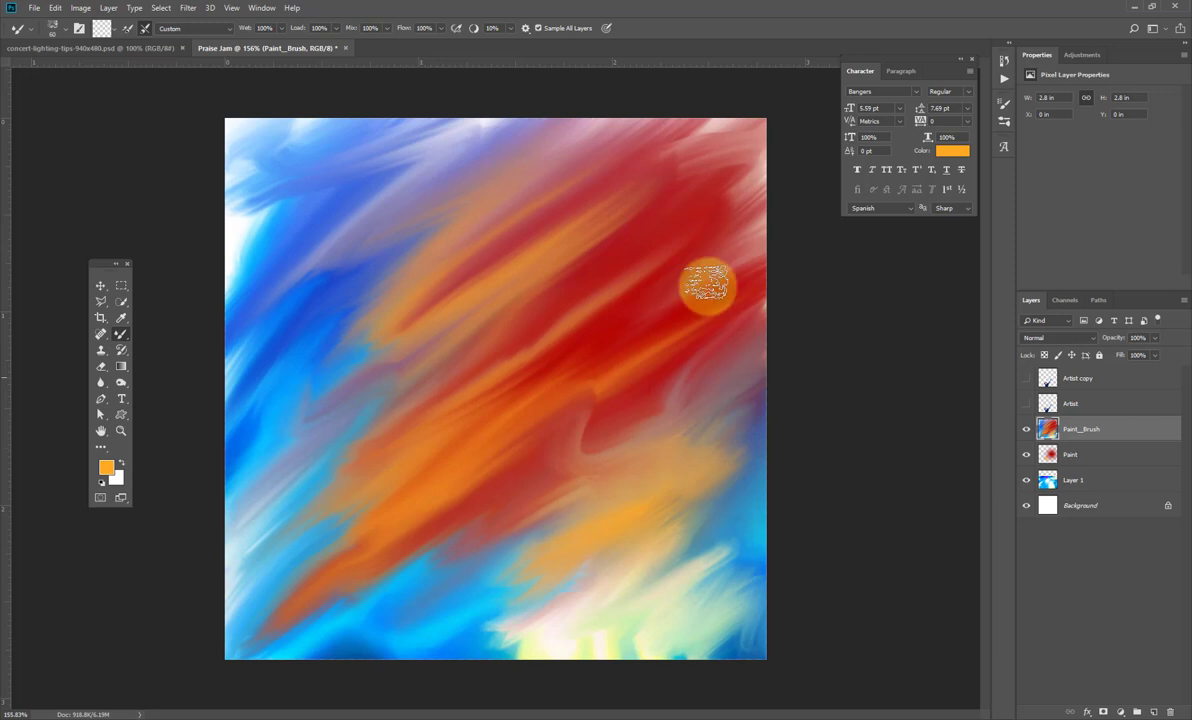
# Apply Smart Sharpen to the Paint__Brush layer with amount 276%, radius 0.2 px and 10% noise reduction
pyautogui.click(188, 8)
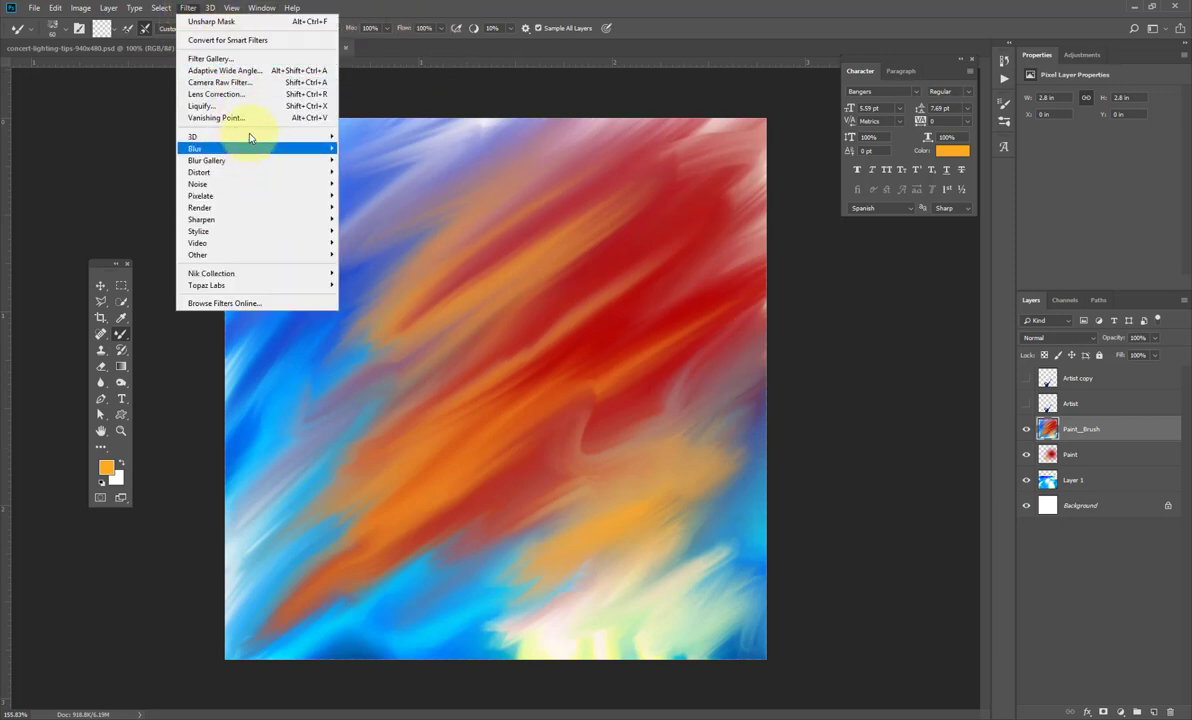
pyautogui.moveTo(253, 223)
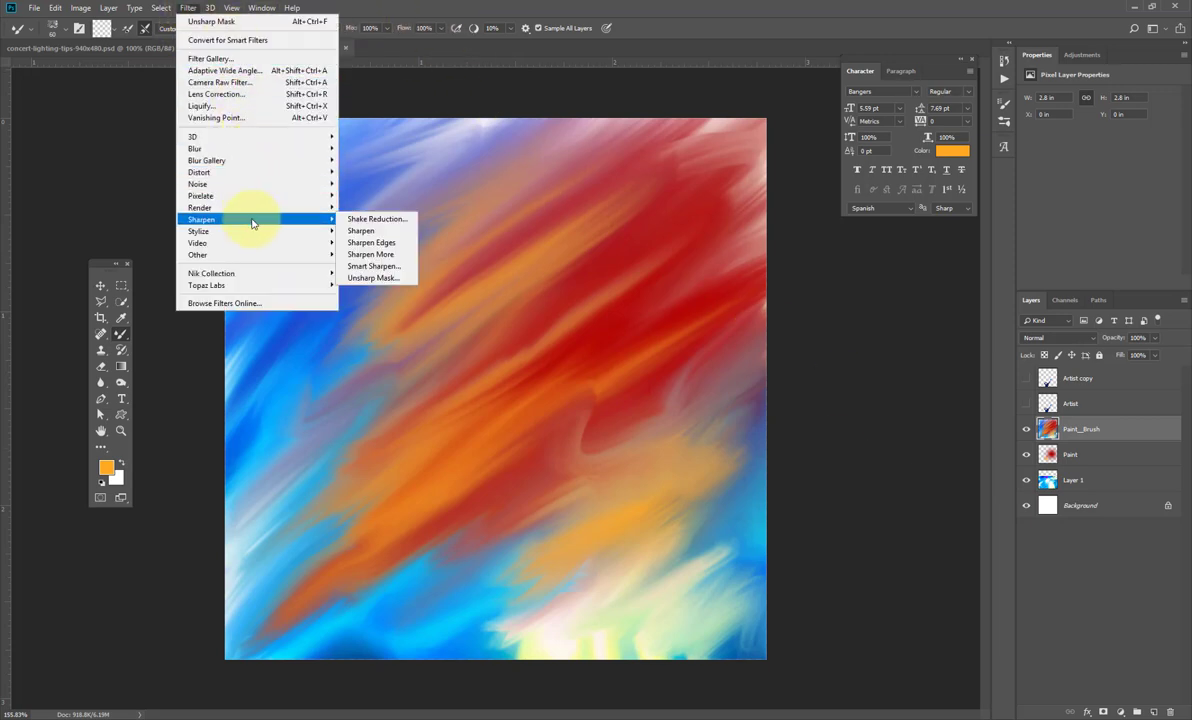
pyautogui.click(398, 272)
pyautogui.moveTo(546, 154); pyautogui.dragTo(709, 259)
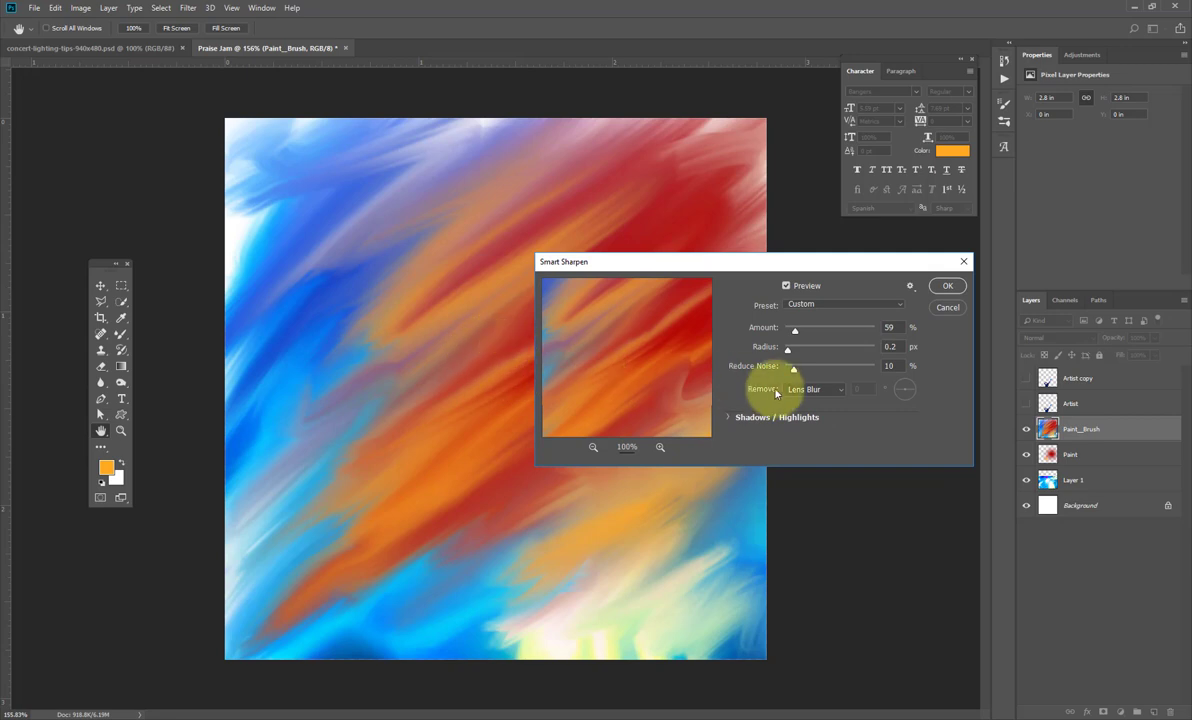
pyautogui.moveTo(650, 344); pyautogui.dragTo(652, 375)
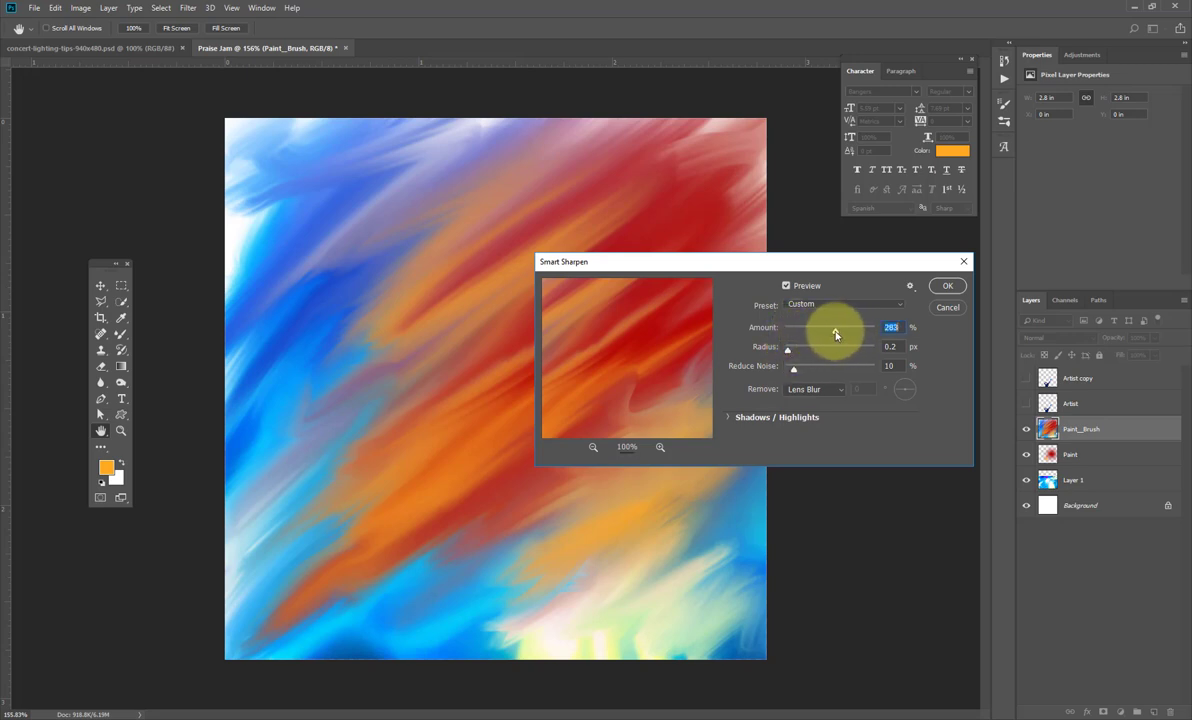
pyautogui.moveTo(838, 335); pyautogui.dragTo(835, 335)
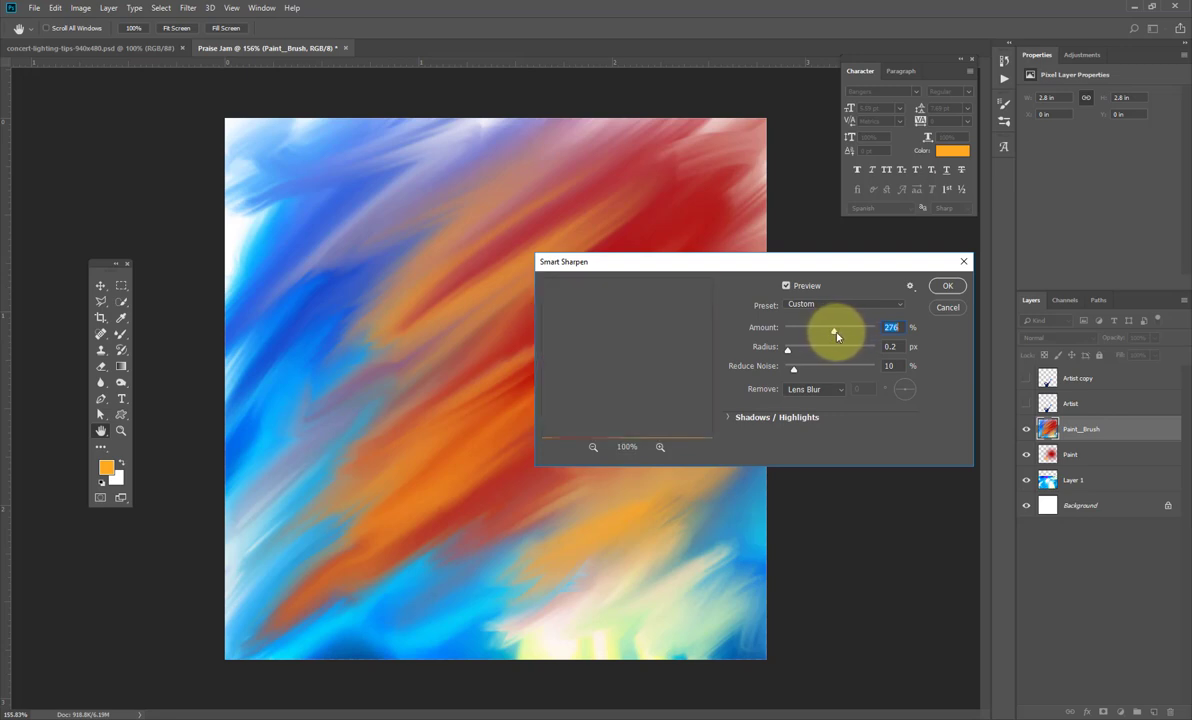
pyautogui.click(948, 289)
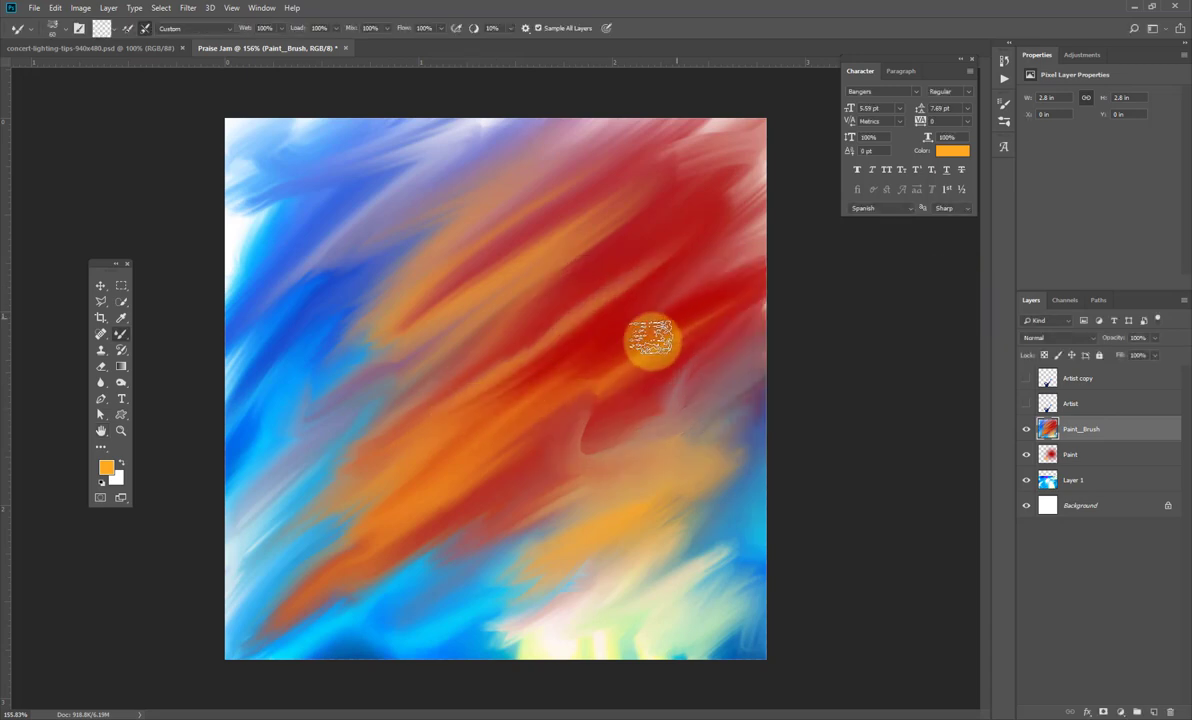
# Hide and show the Paint__Brush layer to compare the smeared strokes with the original artwork beneath
pyautogui.click(1026, 429)
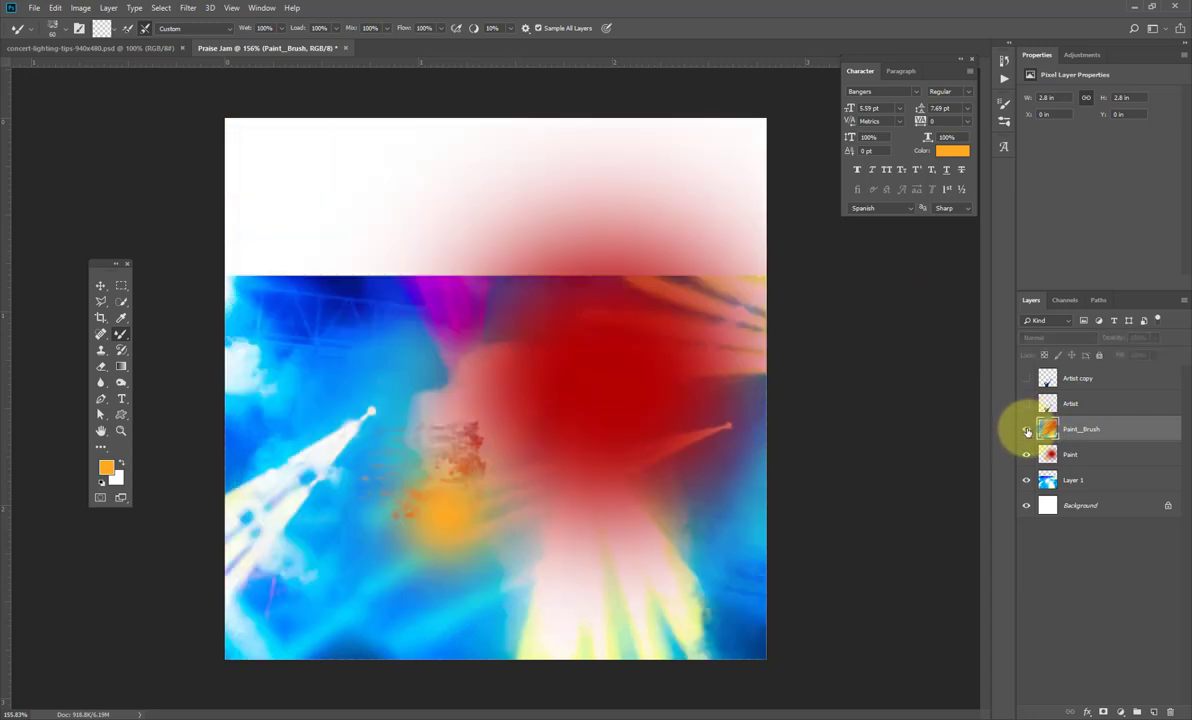
pyautogui.click(1026, 429)
pyautogui.moveTo(591, 360); pyautogui.dragTo(606, 397)
pyautogui.scroll(-2, 630, 419)
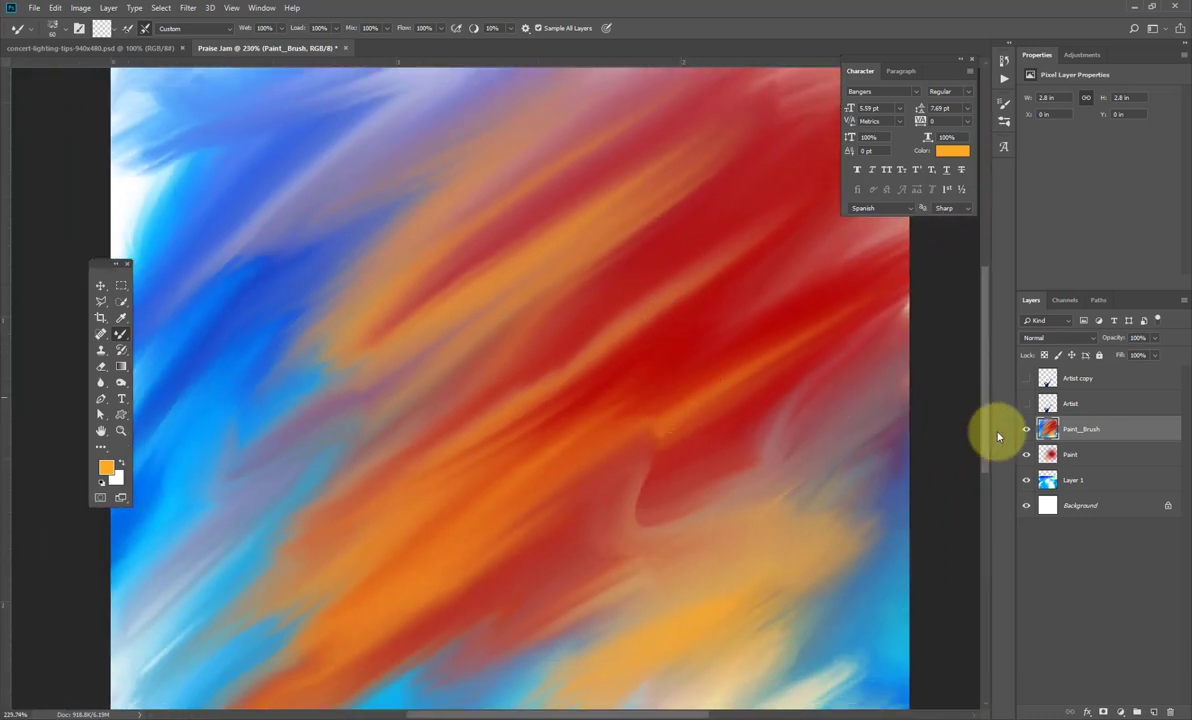
# Reapply the last Smart Sharpen filter twice to Paint__Brush and inspect the stroke edges up close
pyautogui.click(188, 8)
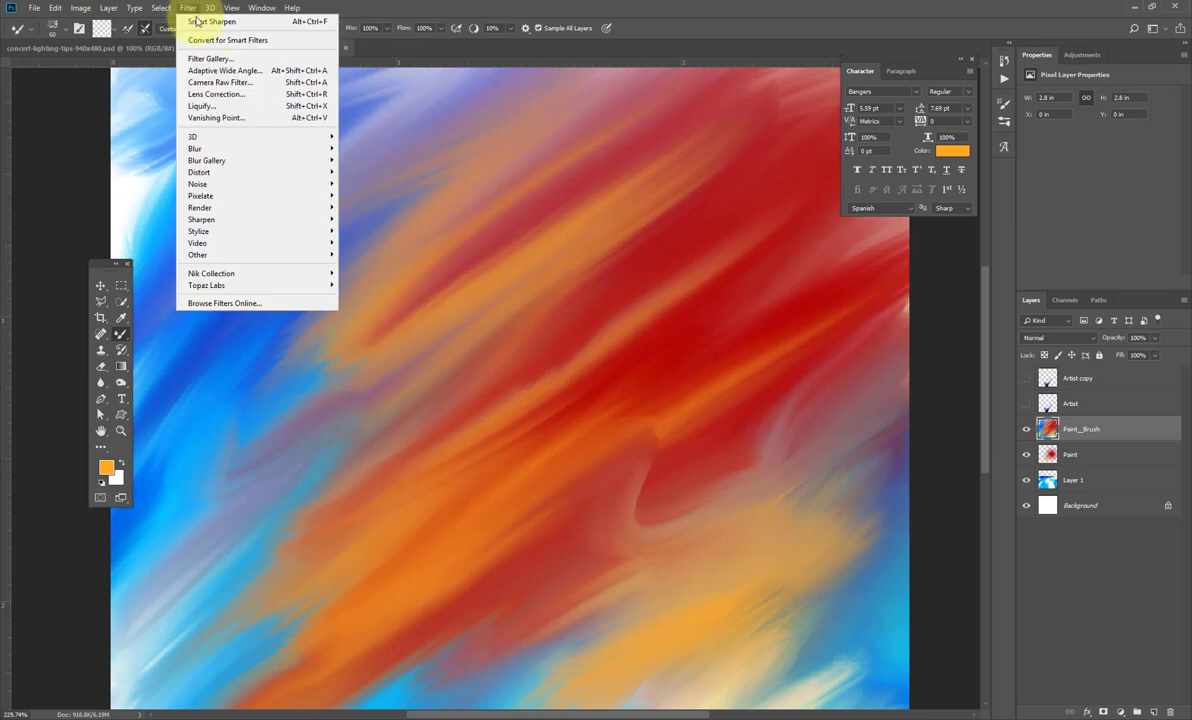
pyautogui.click(226, 24)
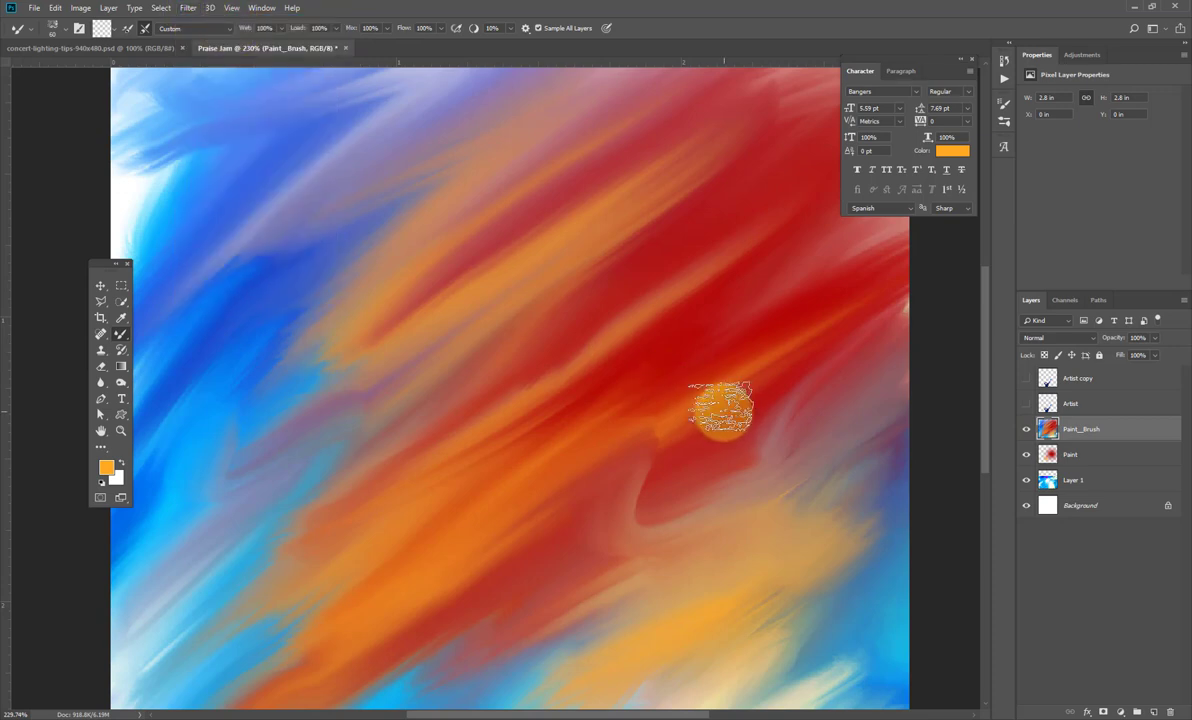
pyautogui.click(199, 9)
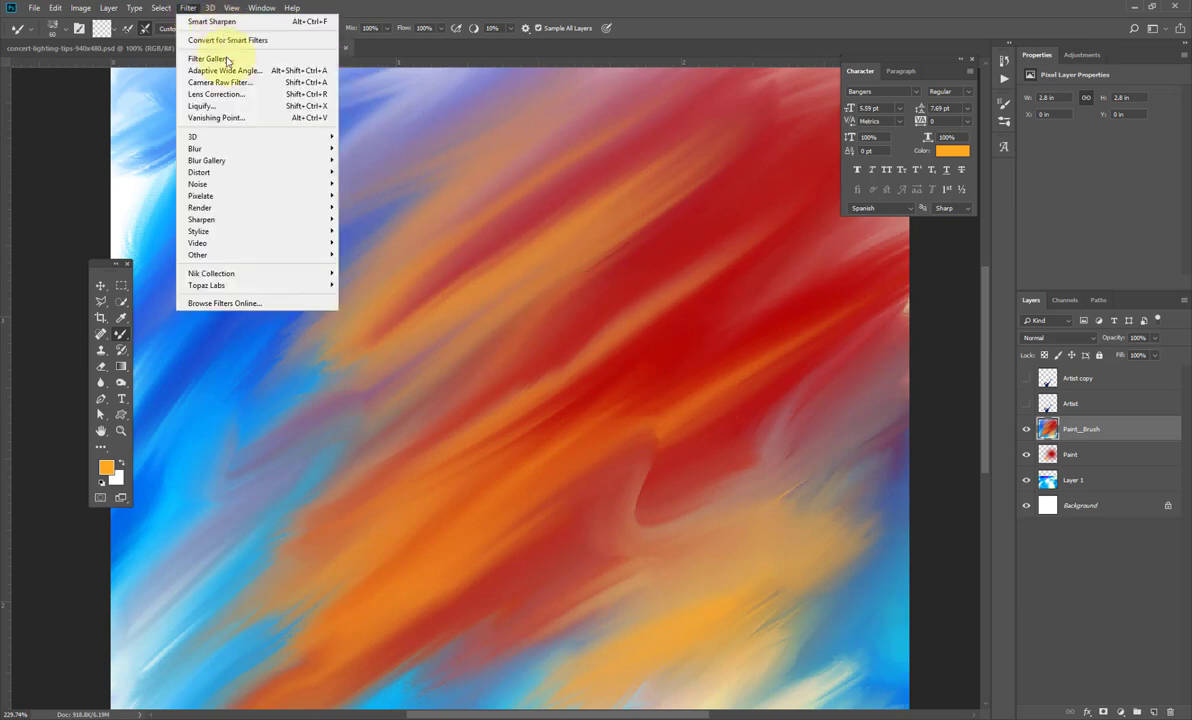
pyautogui.click(287, 24)
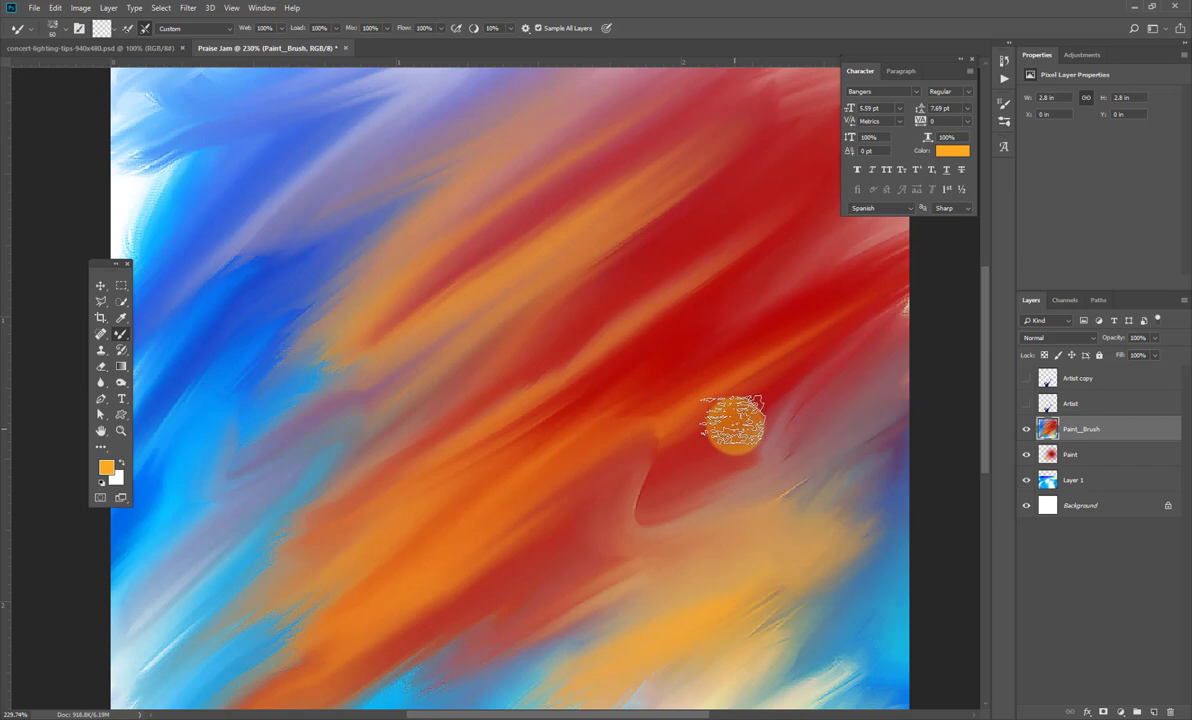
pyautogui.moveTo(709, 383); pyautogui.dragTo(709, 388)
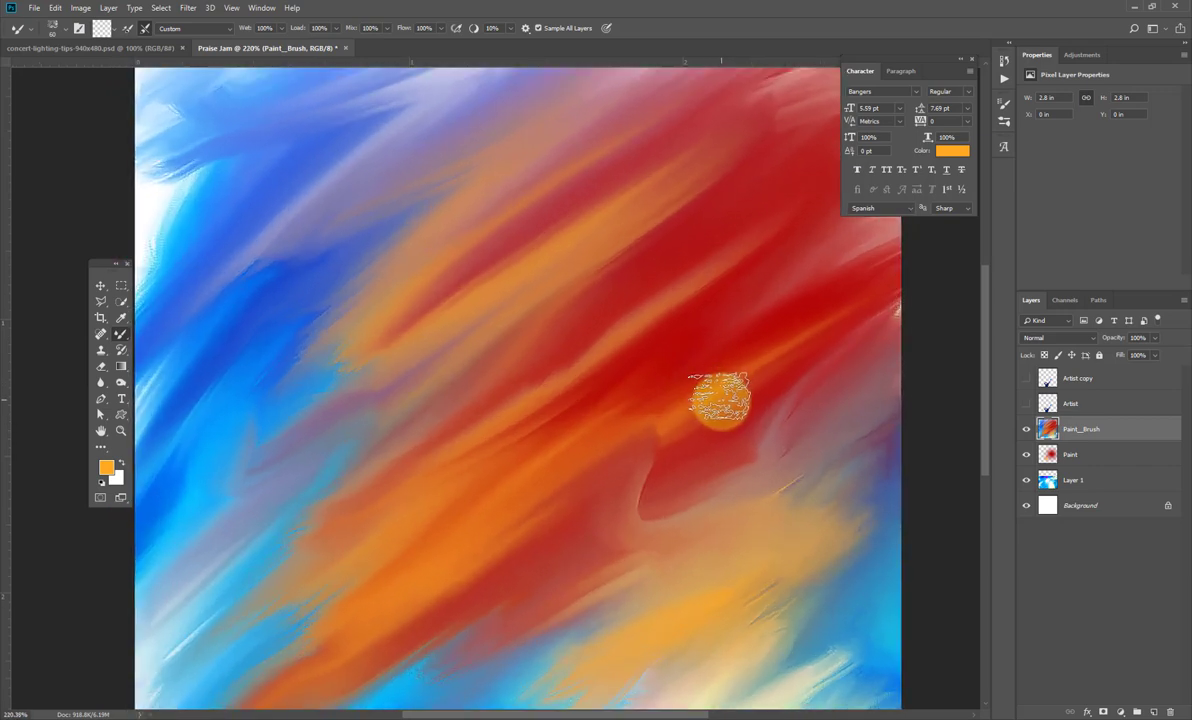
pyautogui.moveTo(444, 434); pyautogui.dragTo(330, 343)
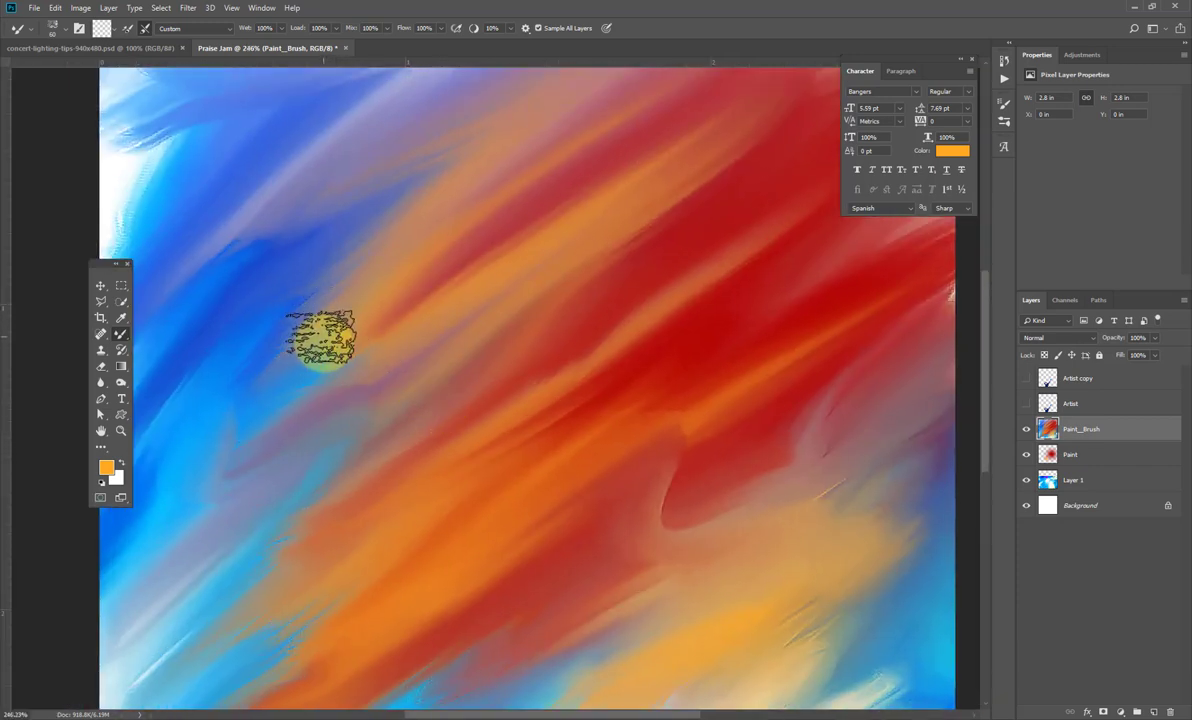
pyautogui.scroll(-2, 769, 476)
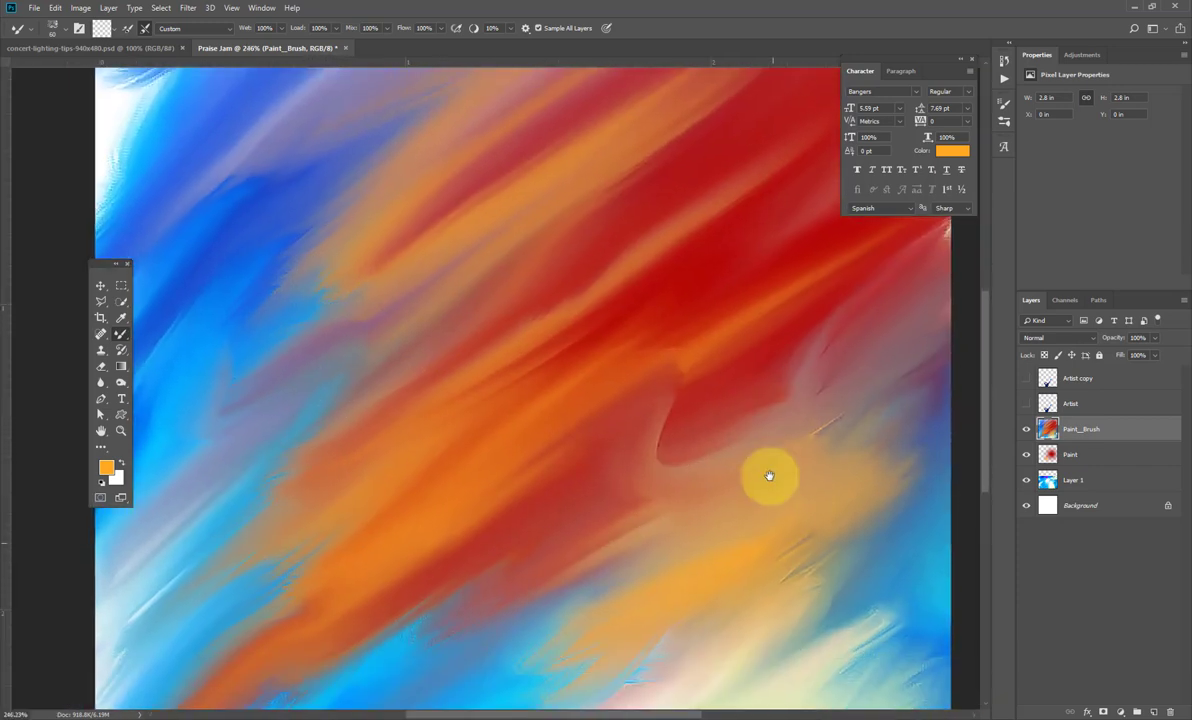
pyautogui.scroll(-3, 820, 527)
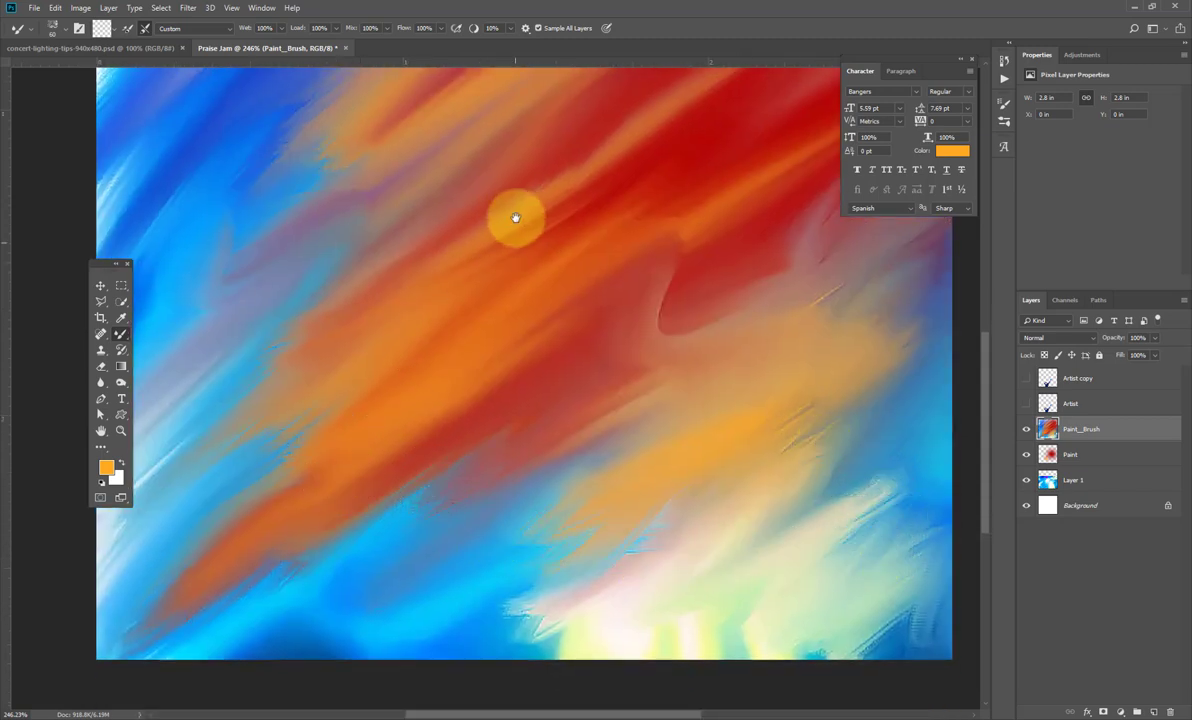
# Show the Artist layer and add a new empty layer directly above Paint__Brush
pyautogui.moveTo(513, 232); pyautogui.dragTo(557, 321)
pyautogui.scroll(-1, 557, 321)
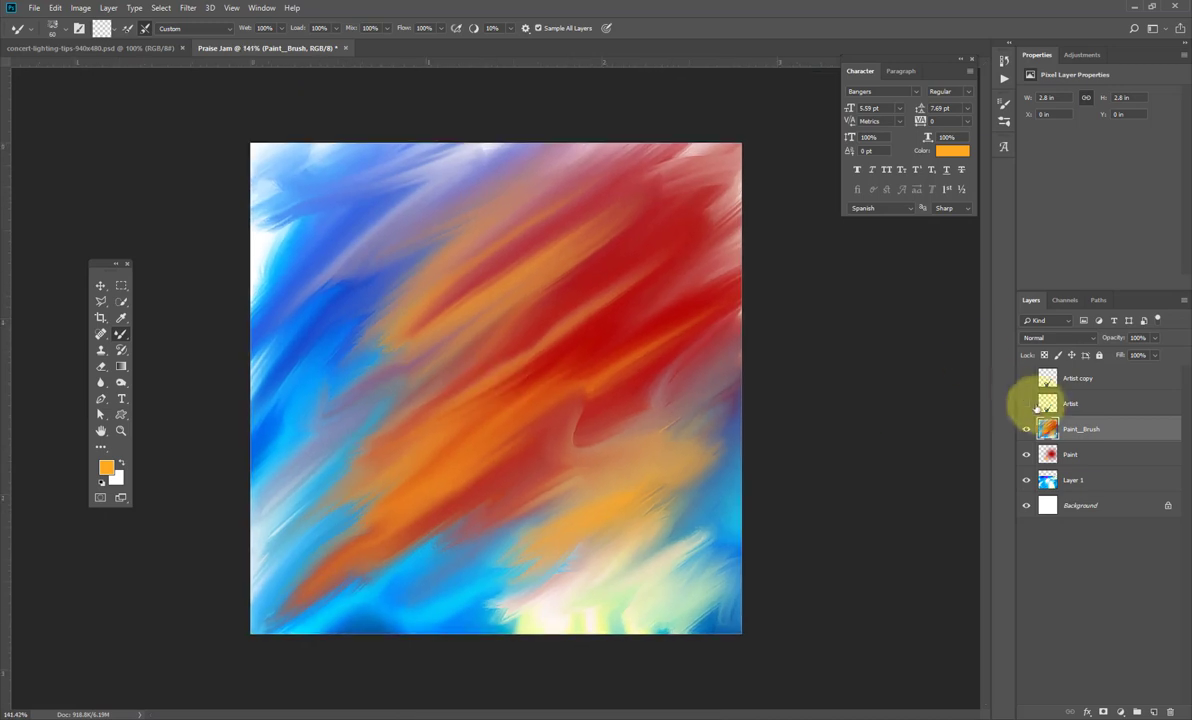
pyautogui.click(1026, 404)
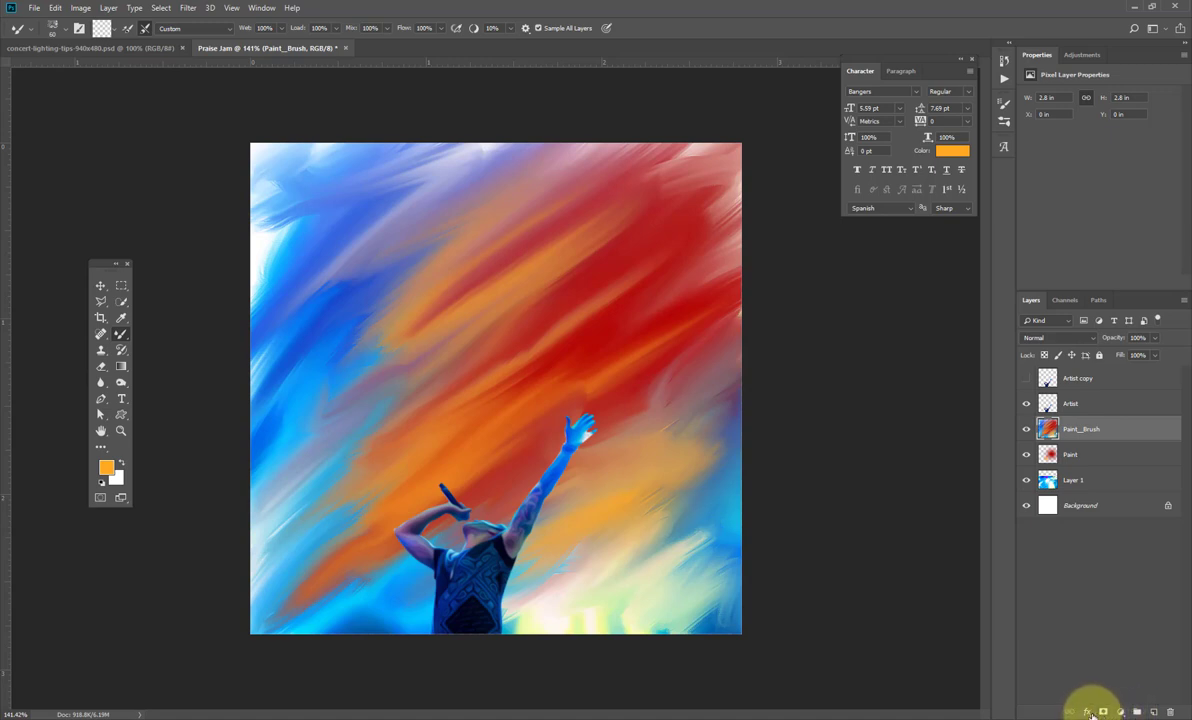
pyautogui.click(1153, 712)
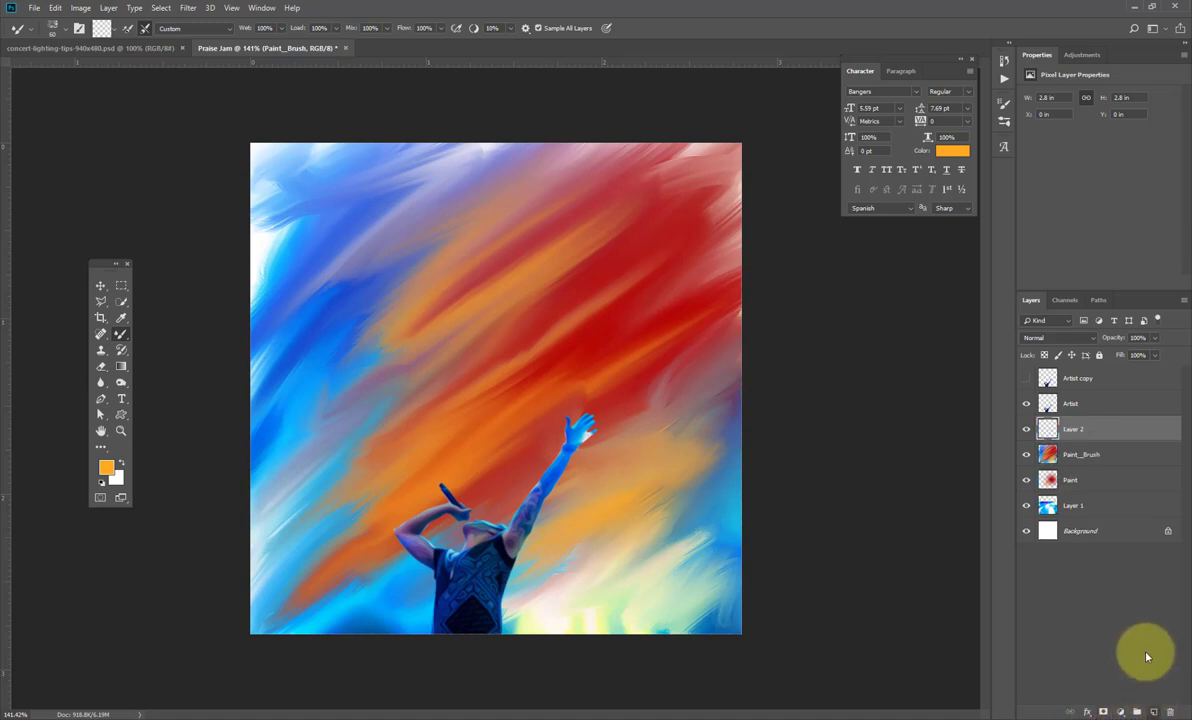
# Give the Mixer Brush the 494 cloud-like tip and set its spacing to 1%
pyautogui.click(65, 32)
pyautogui.click(80, 28)
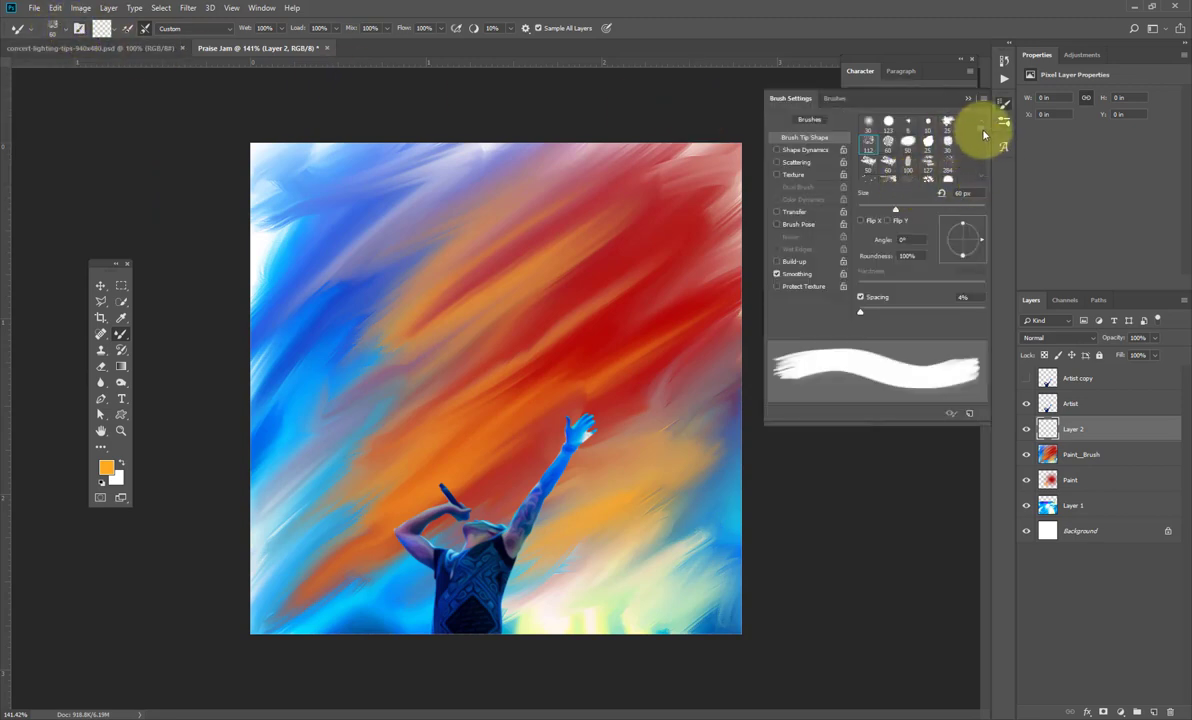
pyautogui.moveTo(983, 133); pyautogui.dragTo(983, 141)
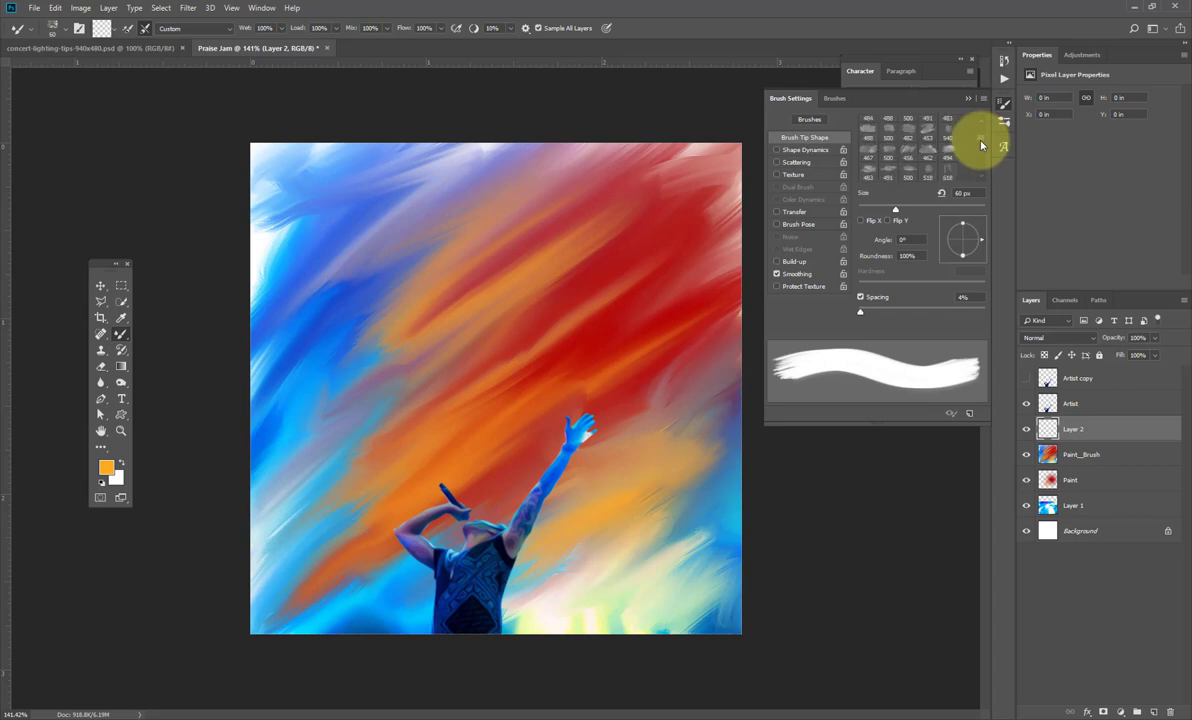
pyautogui.click(951, 150)
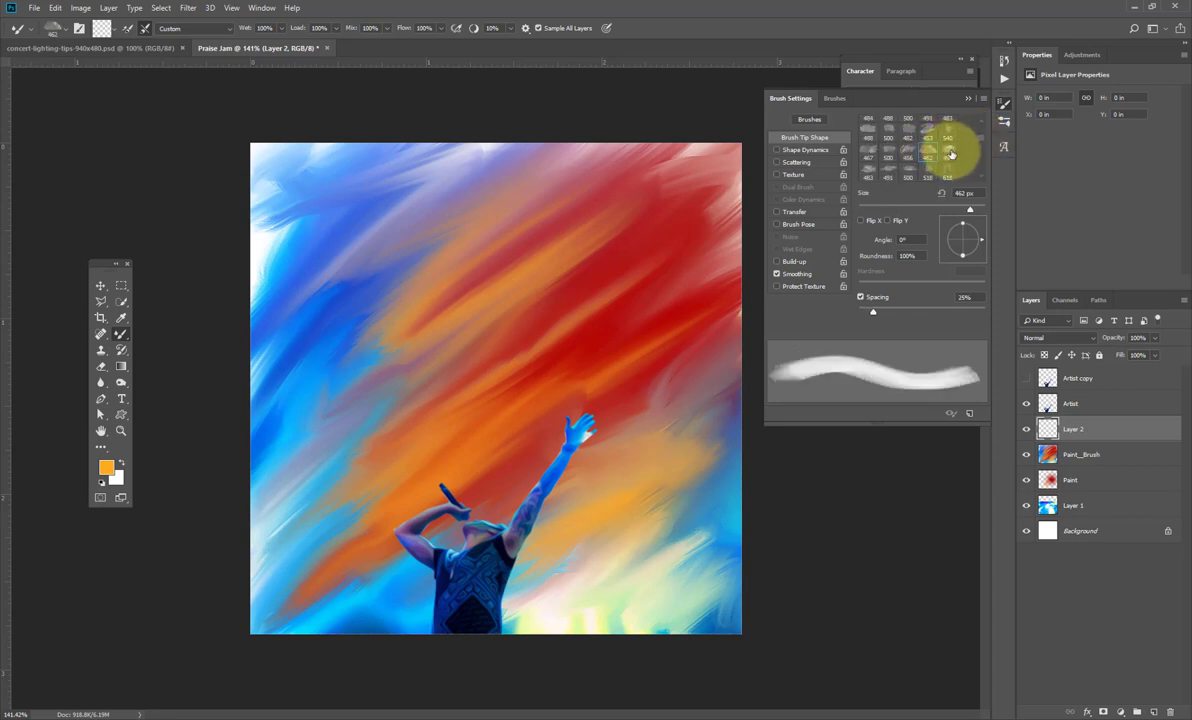
pyautogui.moveTo(872, 311); pyautogui.dragTo(838, 307)
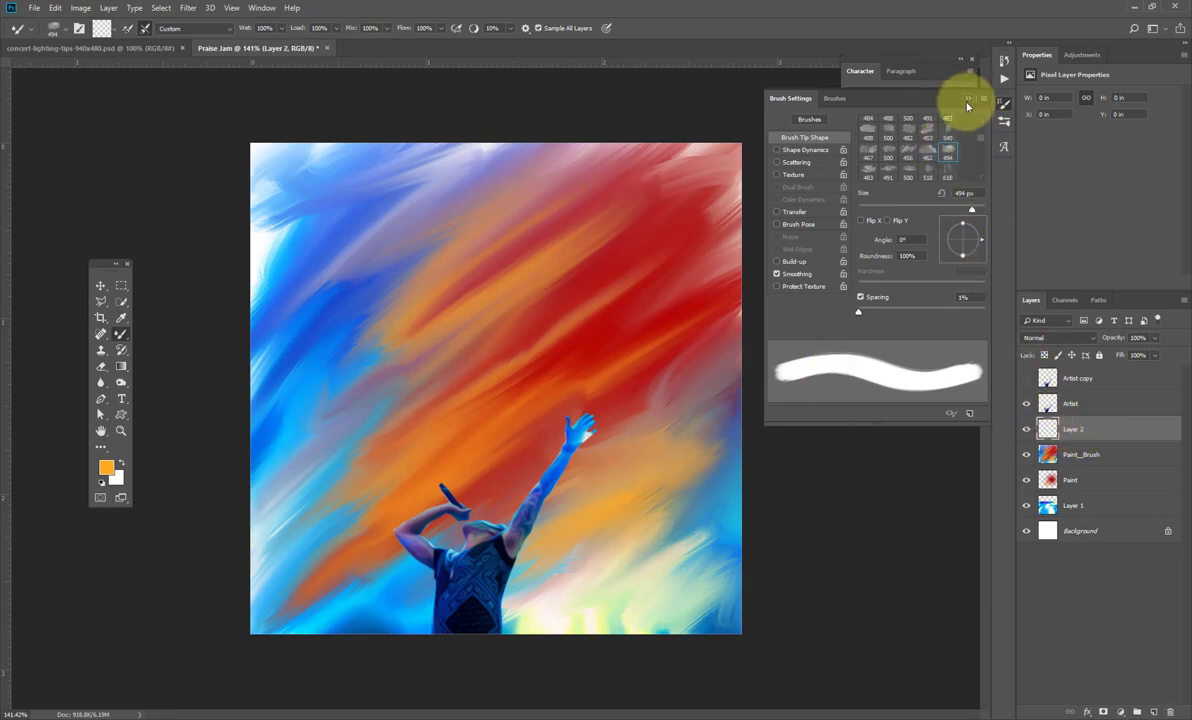
pyautogui.click(967, 101)
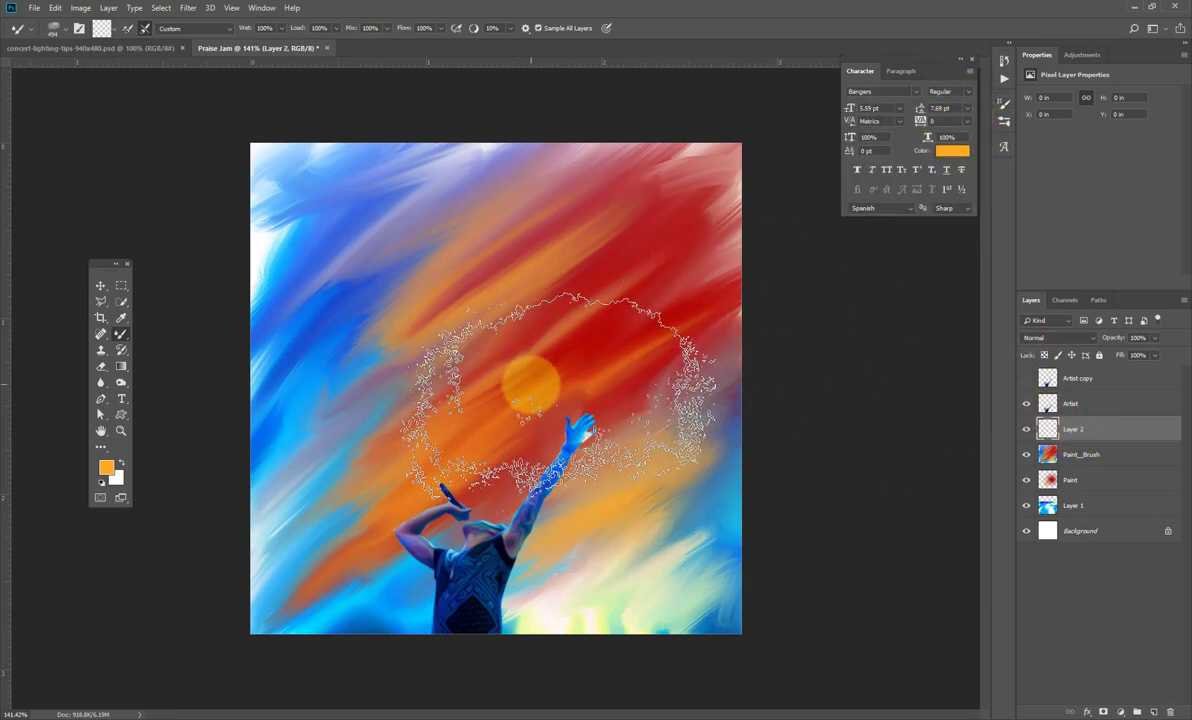
# Enlarge the Mixer Brush to 900 px and smear across the middle of the canvas on the new layer
pyautogui.press(']')
pyautogui.press(']')
pyautogui.press(']')
pyautogui.press(']')
pyautogui.press(']')
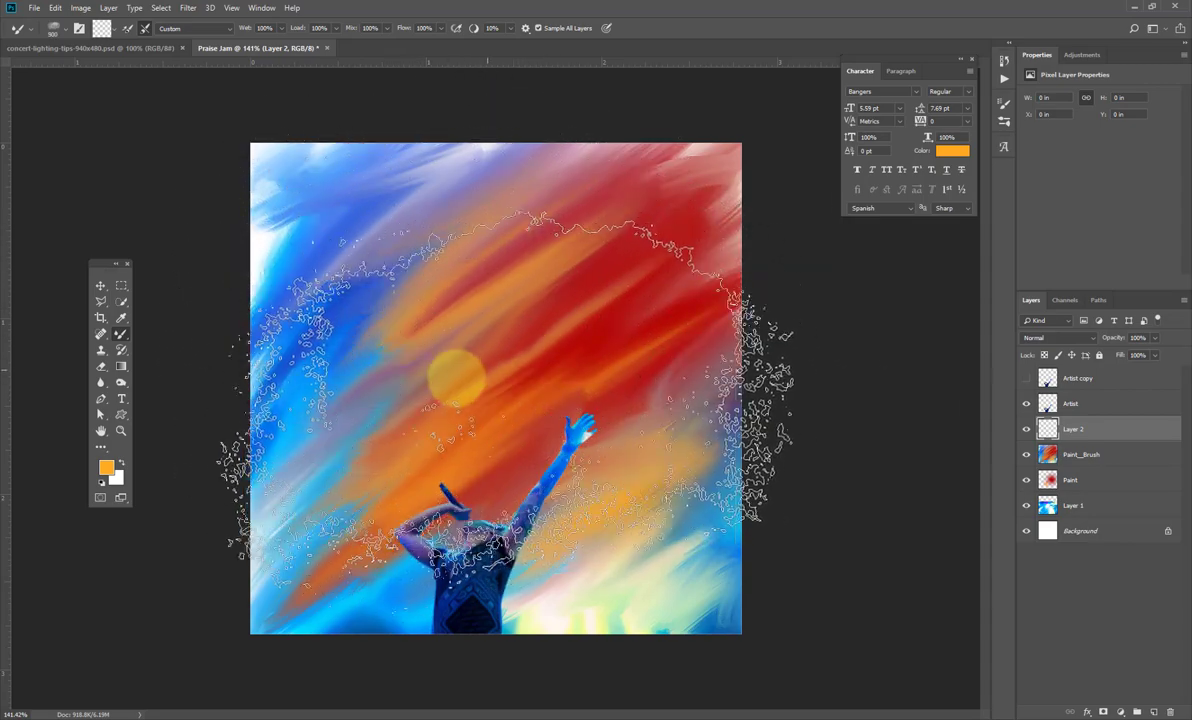
pyautogui.moveTo(457, 378)
pyautogui.mouseDown()
pyautogui.moveTo(484, 336)
pyautogui.moveTo(405, 270)
pyautogui.mouseUp()
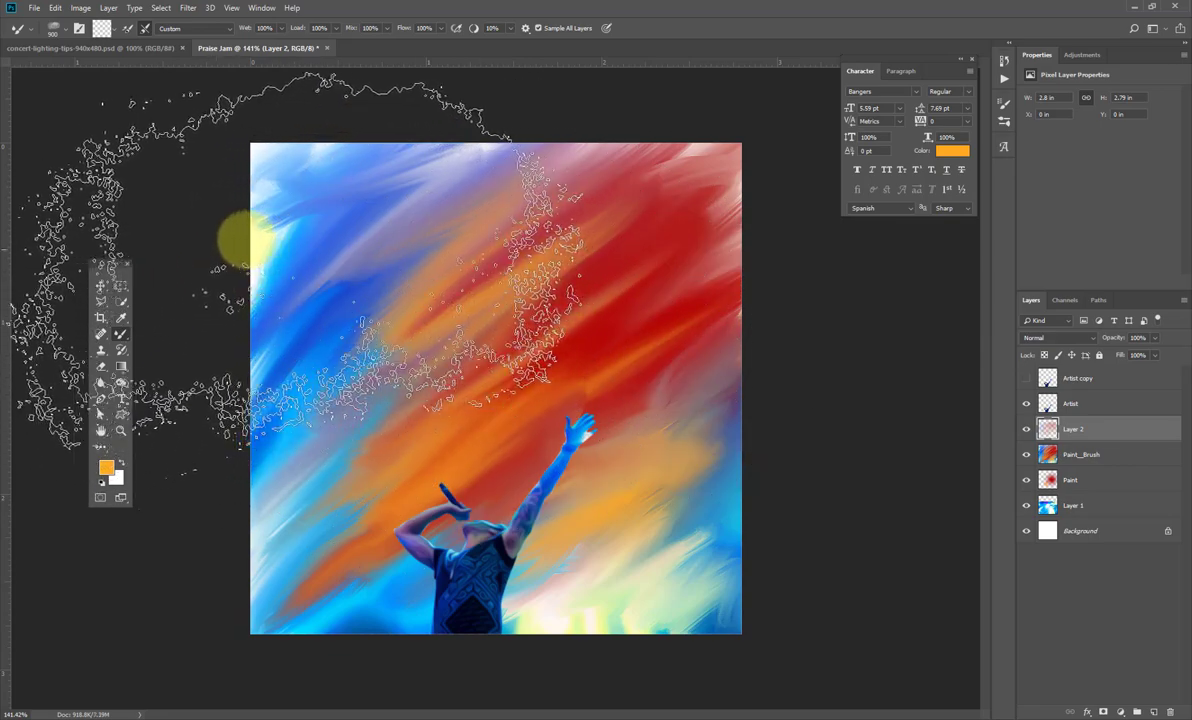
# Switch to the regular Brush tool and choose the same 494 cloud-like tip, keeping 25% spacing
pyautogui.rightClick(122, 336)
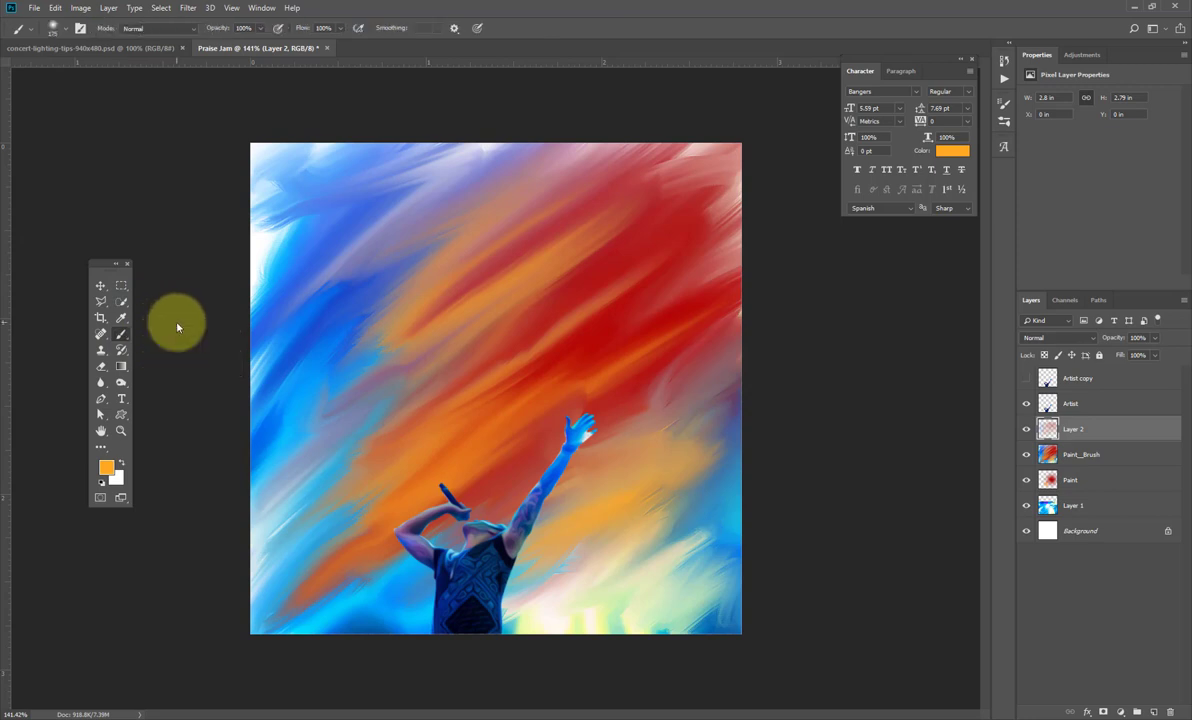
pyautogui.click(81, 29)
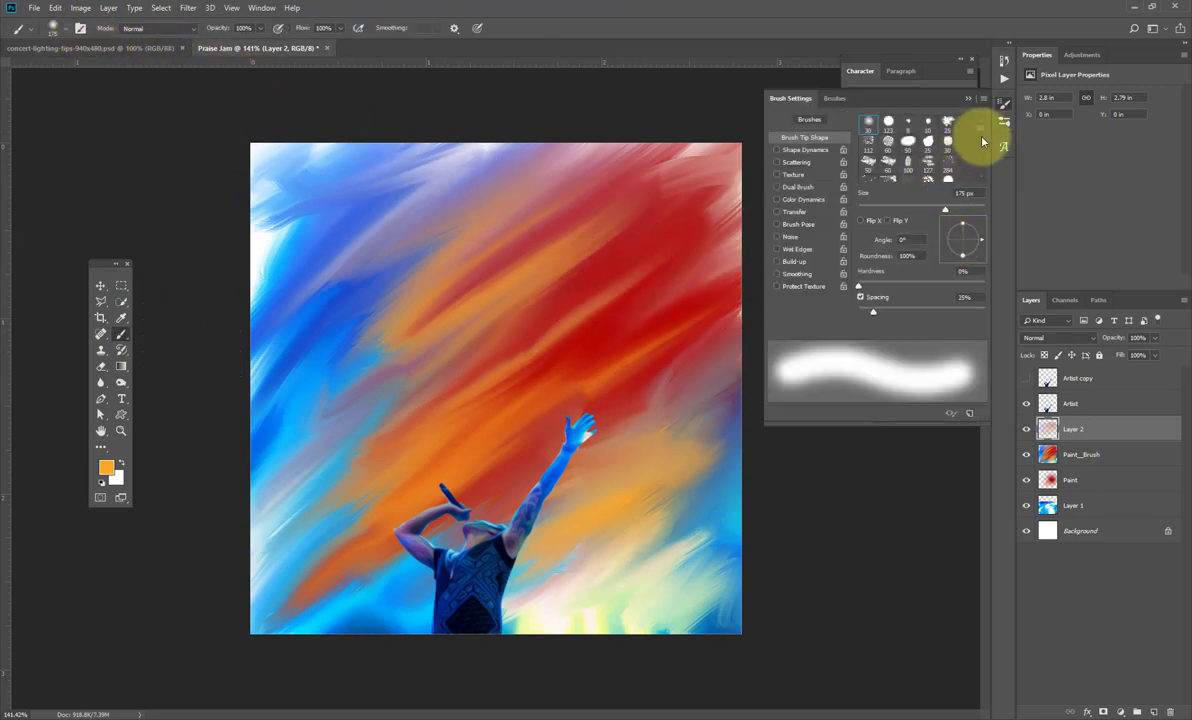
pyautogui.moveTo(981, 136); pyautogui.dragTo(982, 145)
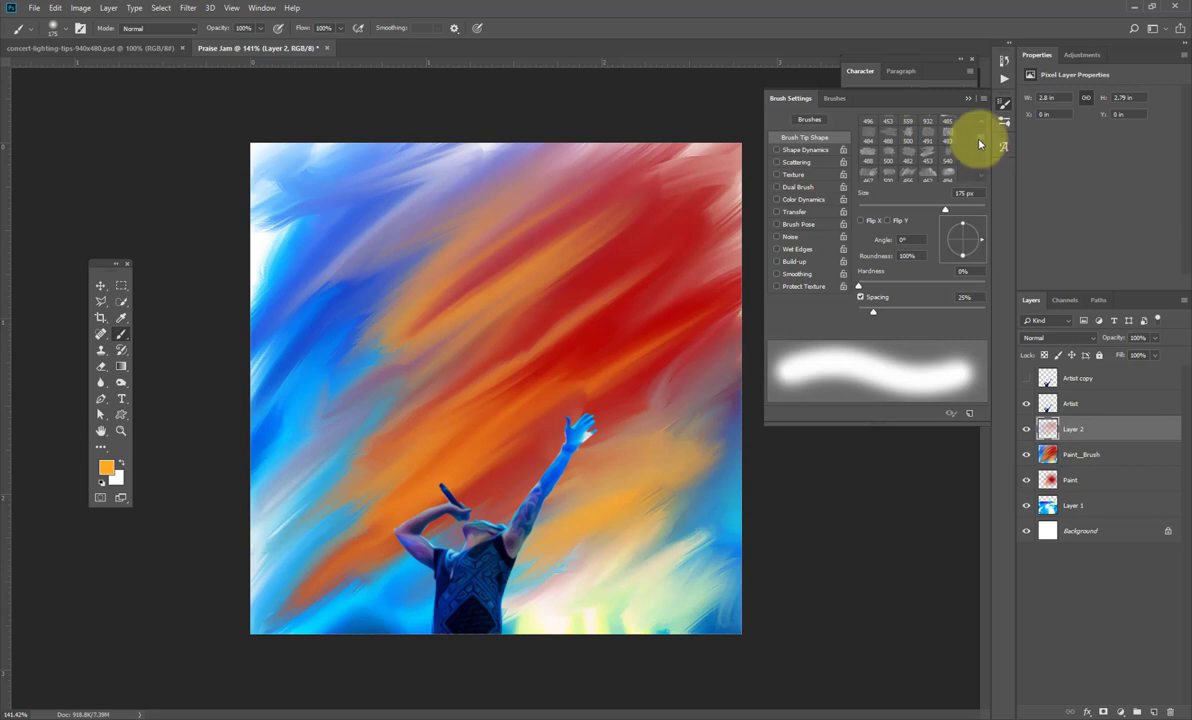
pyautogui.scroll(1, 980, 142)
pyautogui.scroll(-1, 979, 177)
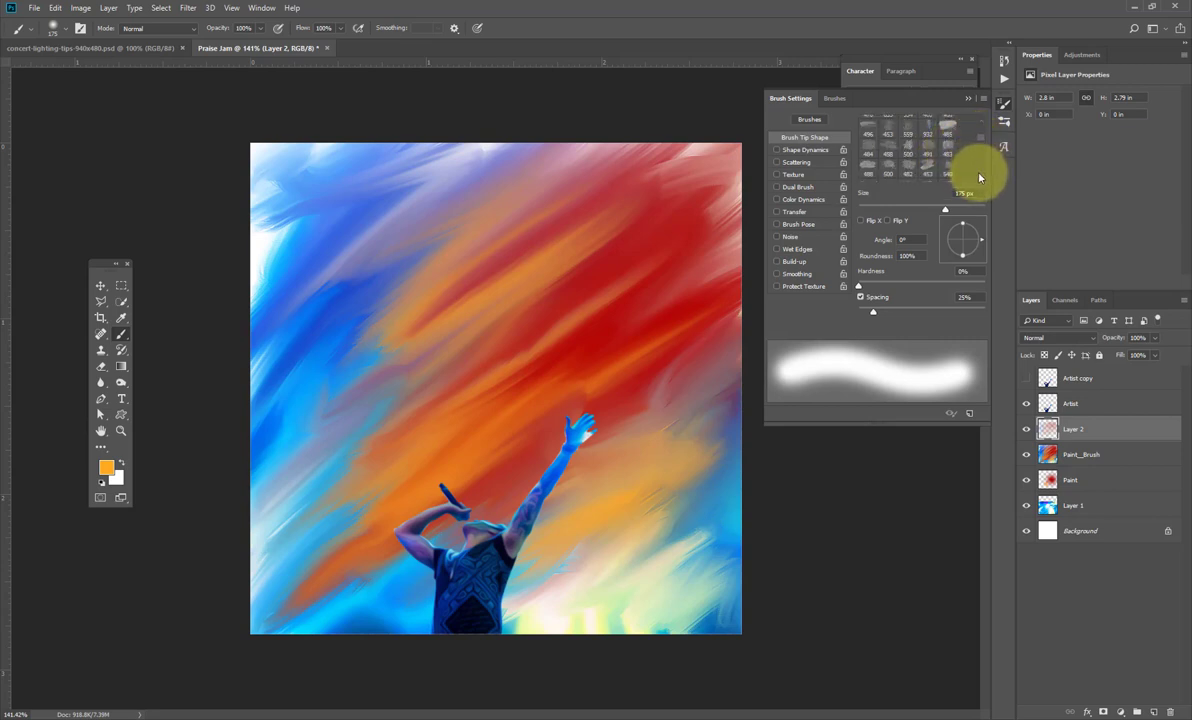
pyautogui.click(950, 176)
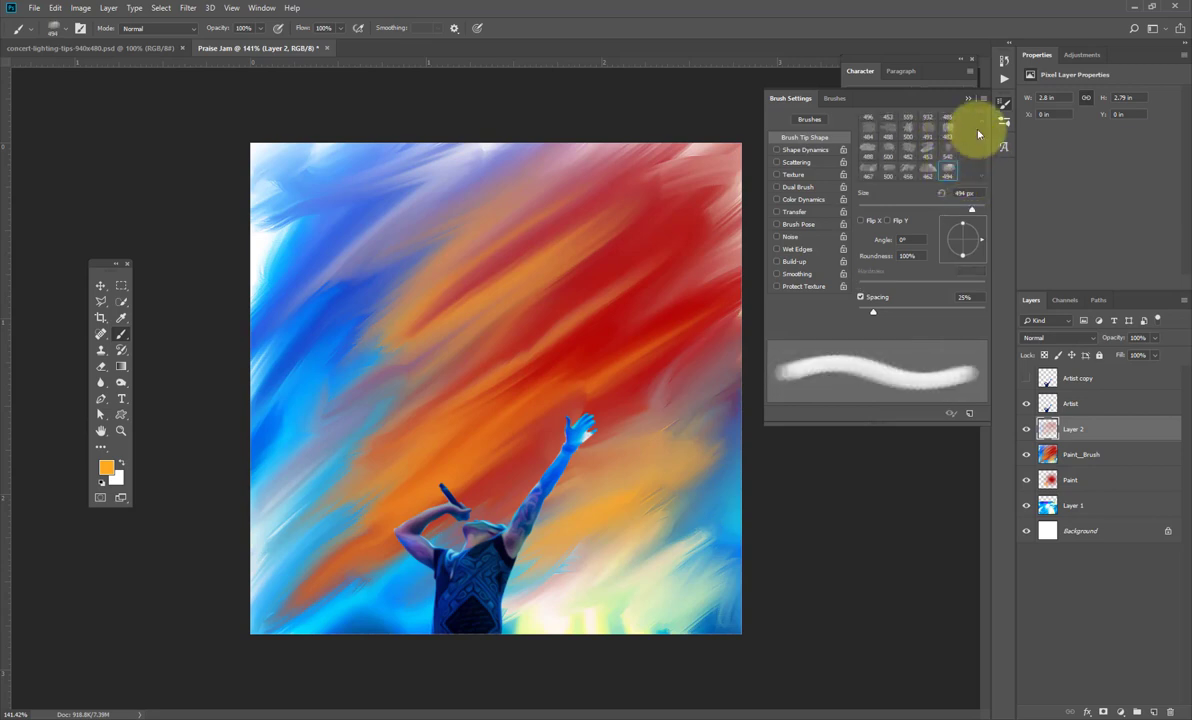
pyautogui.click(969, 103)
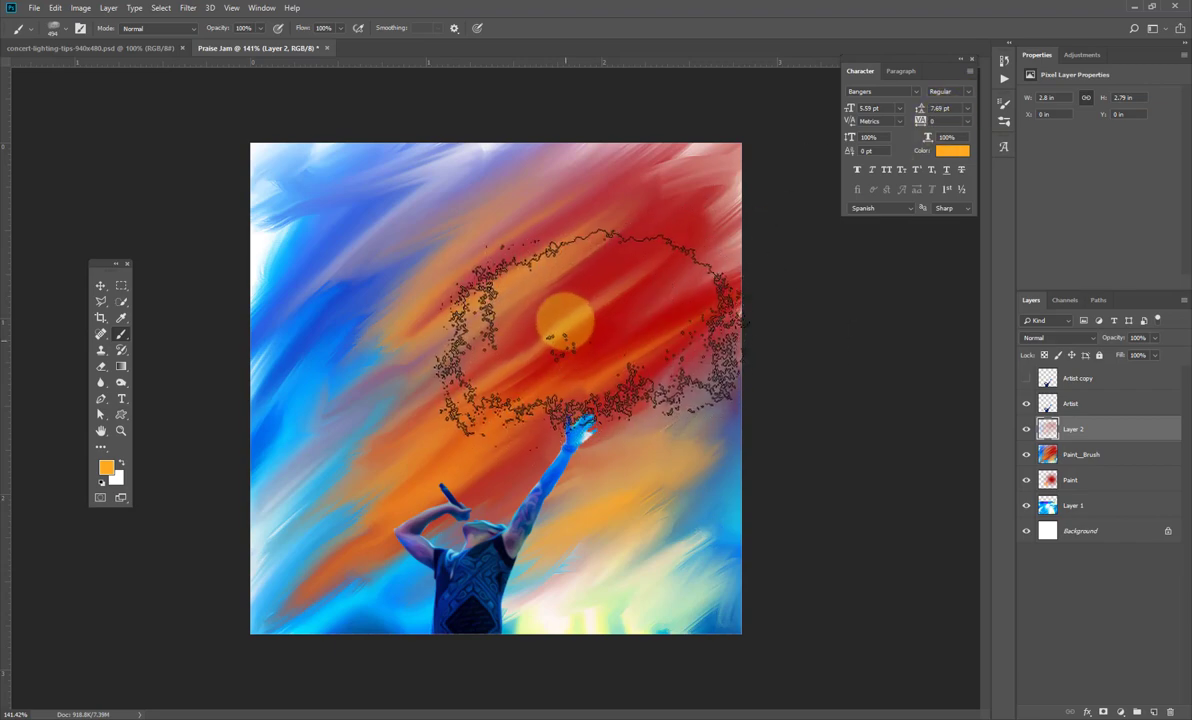
# Enlarge the brush to 900 px, make white the foreground colour and paint white clouds across the canvas middle behind the singer
pyautogui.press(']')
pyautogui.press(']')
pyautogui.press(']')
pyautogui.press(']')
pyautogui.press(']')
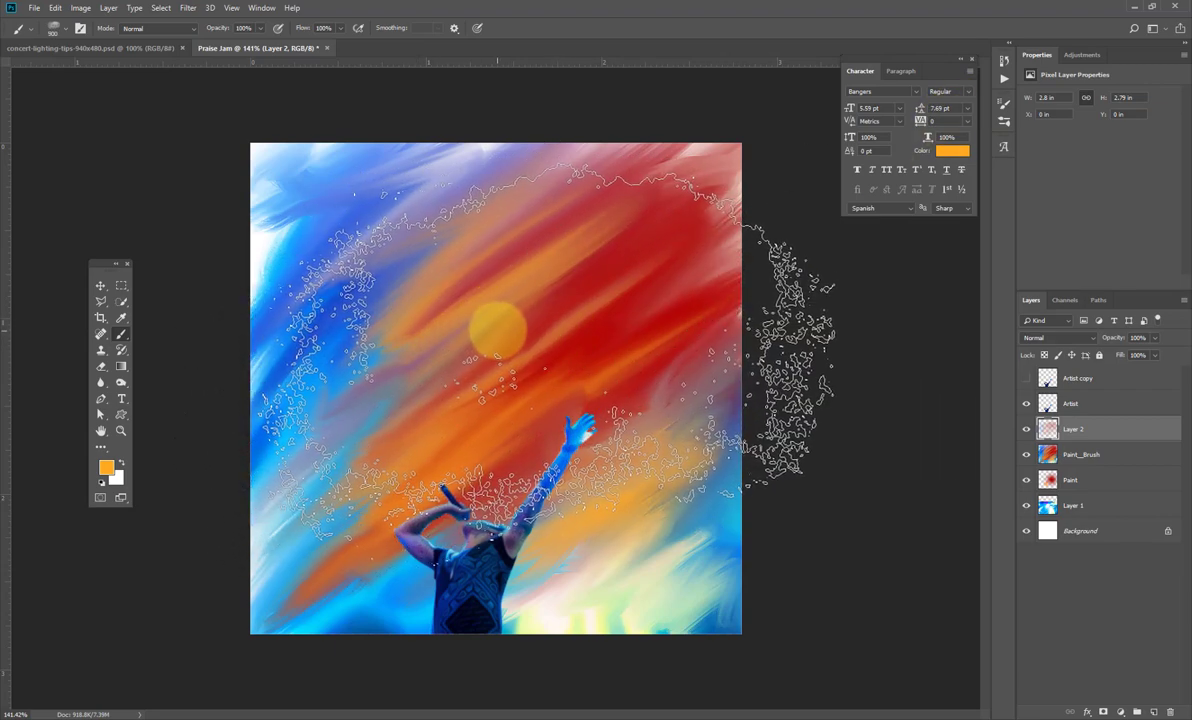
pyautogui.press('x')
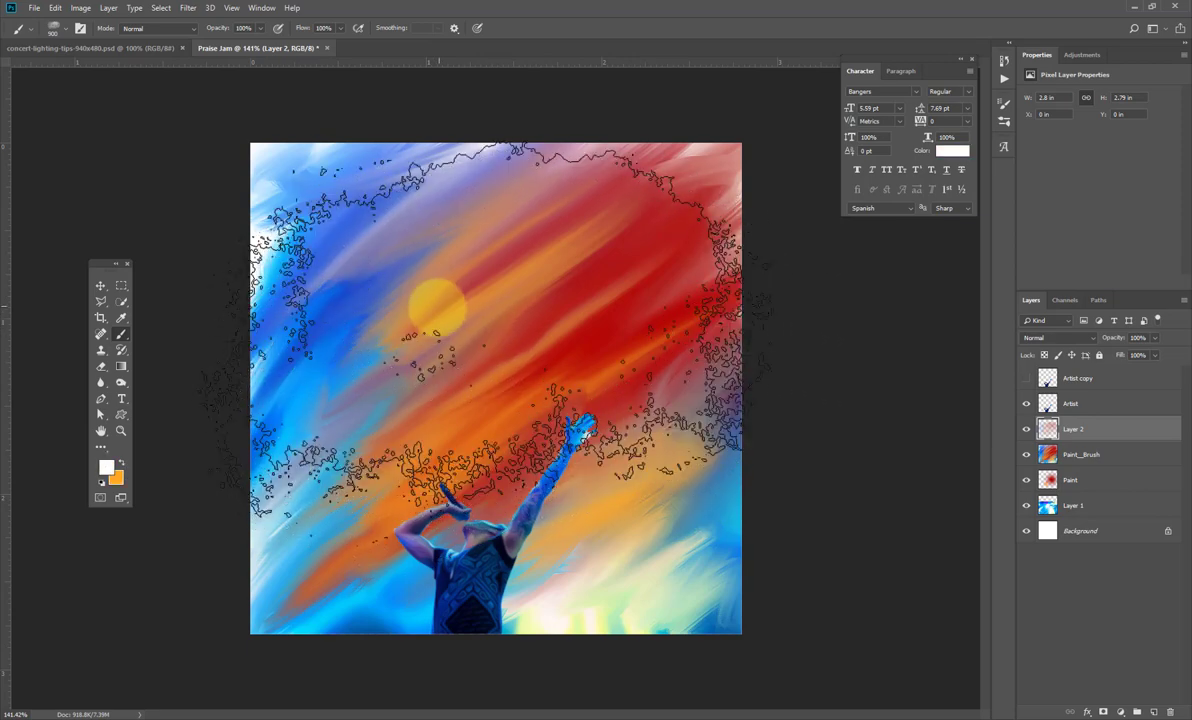
pyautogui.moveTo(508, 410)
pyautogui.mouseDown()
pyautogui.moveTo(530, 366)
pyautogui.moveTo(625, 374)
pyautogui.mouseUp()
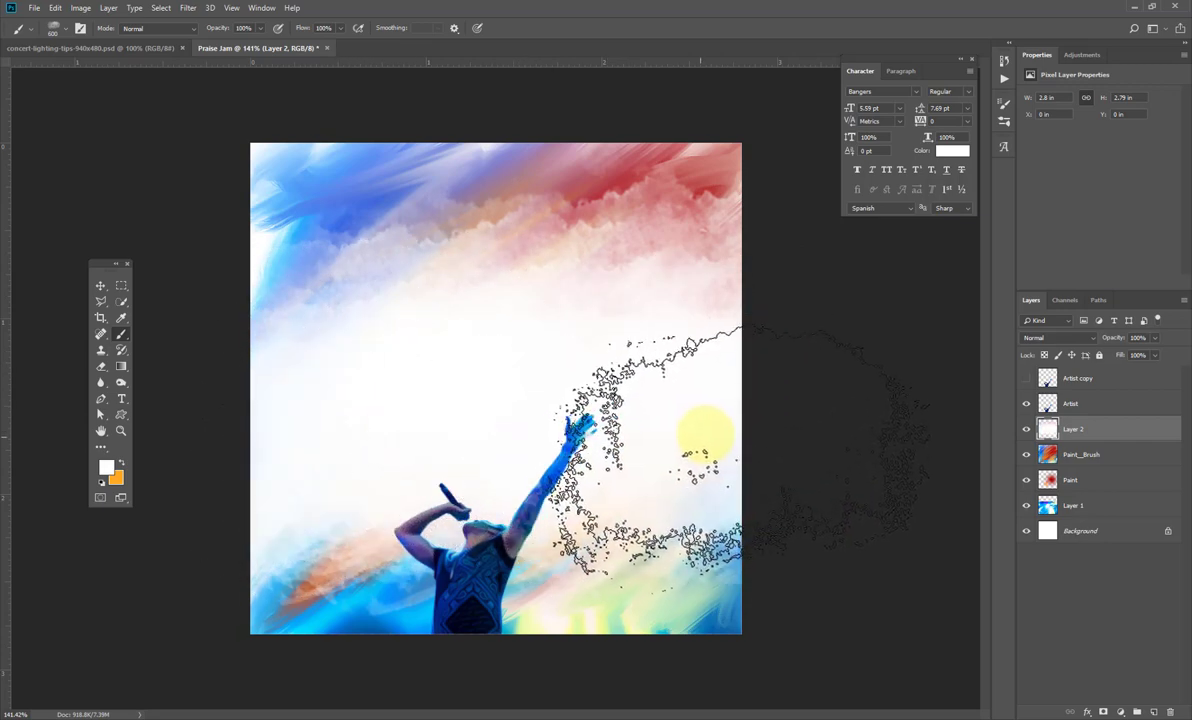
# Extend the white clouds over the upper half of the canvas with the 600 px cloud brush
pyautogui.click(533, 261)
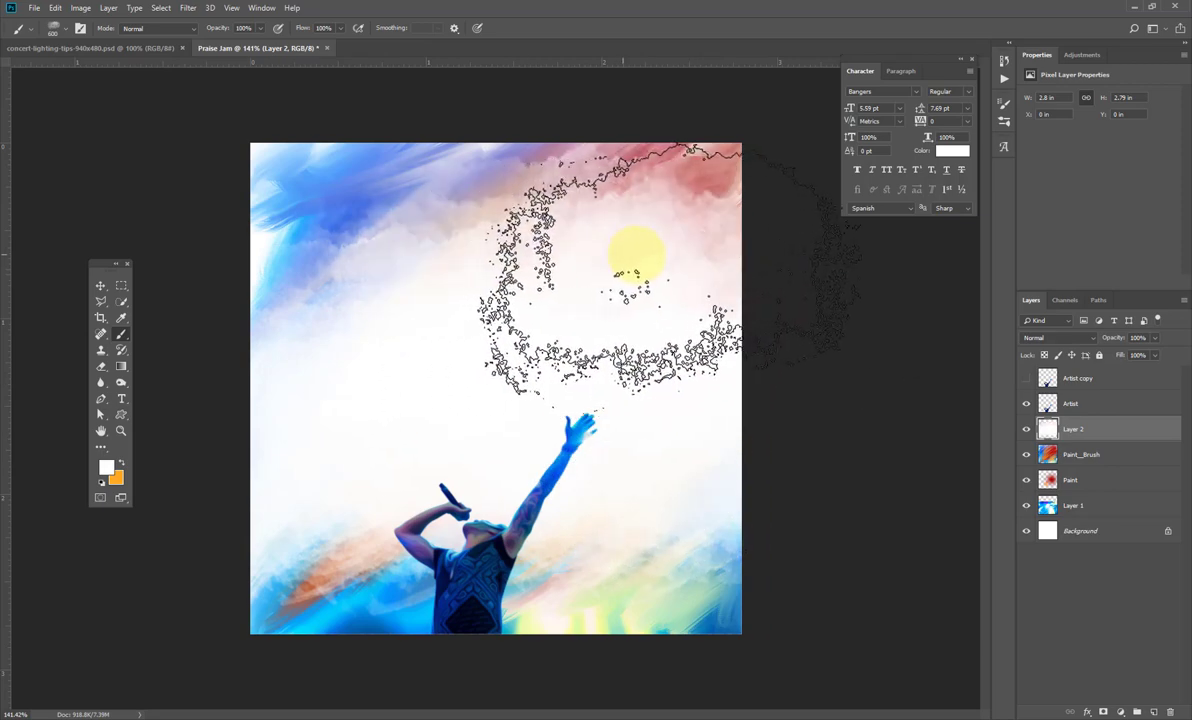
pyautogui.click(634, 255)
pyautogui.click(370, 306)
pyautogui.moveTo(345, 315)
pyautogui.mouseDown()
pyautogui.moveTo(293, 306)
pyautogui.moveTo(335, 325)
pyautogui.moveTo(492, 320)
pyautogui.mouseUp()
# Resize the cloud brush down to 200 px and back up to 500 px to refine the clouds along the canvas edges
pyautogui.press('[')
pyautogui.press('[')
pyautogui.press('[')
pyautogui.press('[')
pyautogui.press('[')
pyautogui.press('[')
pyautogui.press('[')
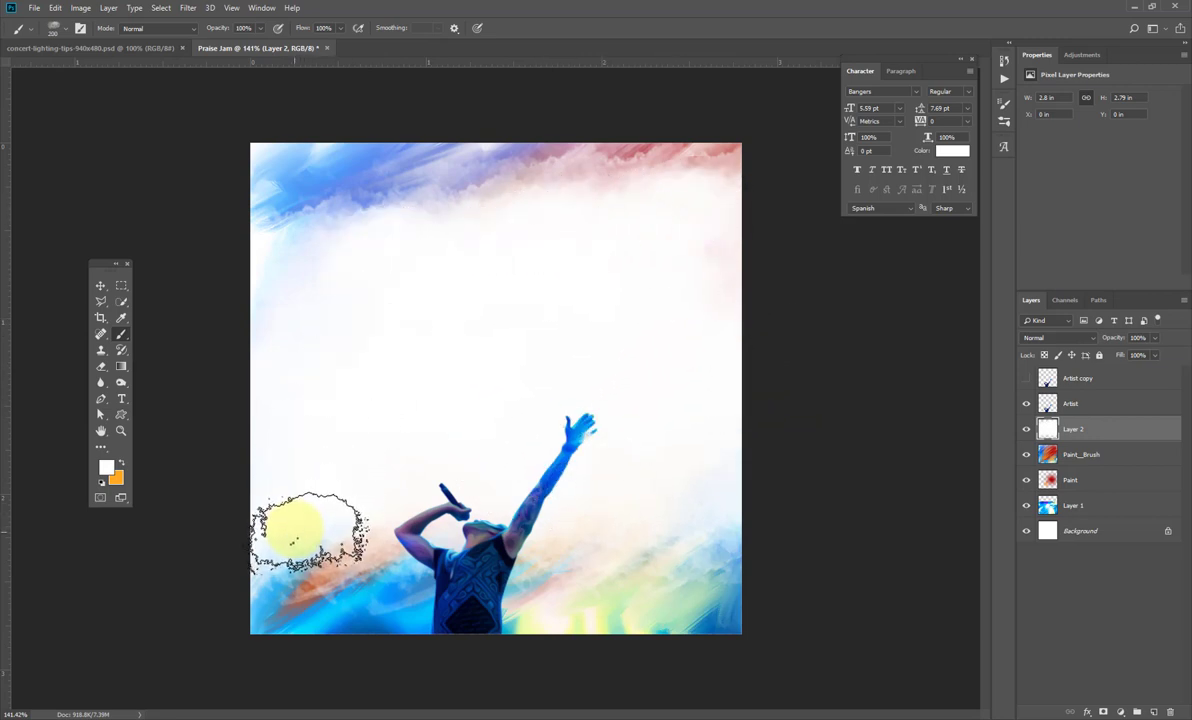
pyautogui.press(']')
pyautogui.press(']')
pyautogui.press(']')
pyautogui.press(']')
pyautogui.press(']')
pyautogui.press(']')
pyautogui.press(']')
pyautogui.press(']')
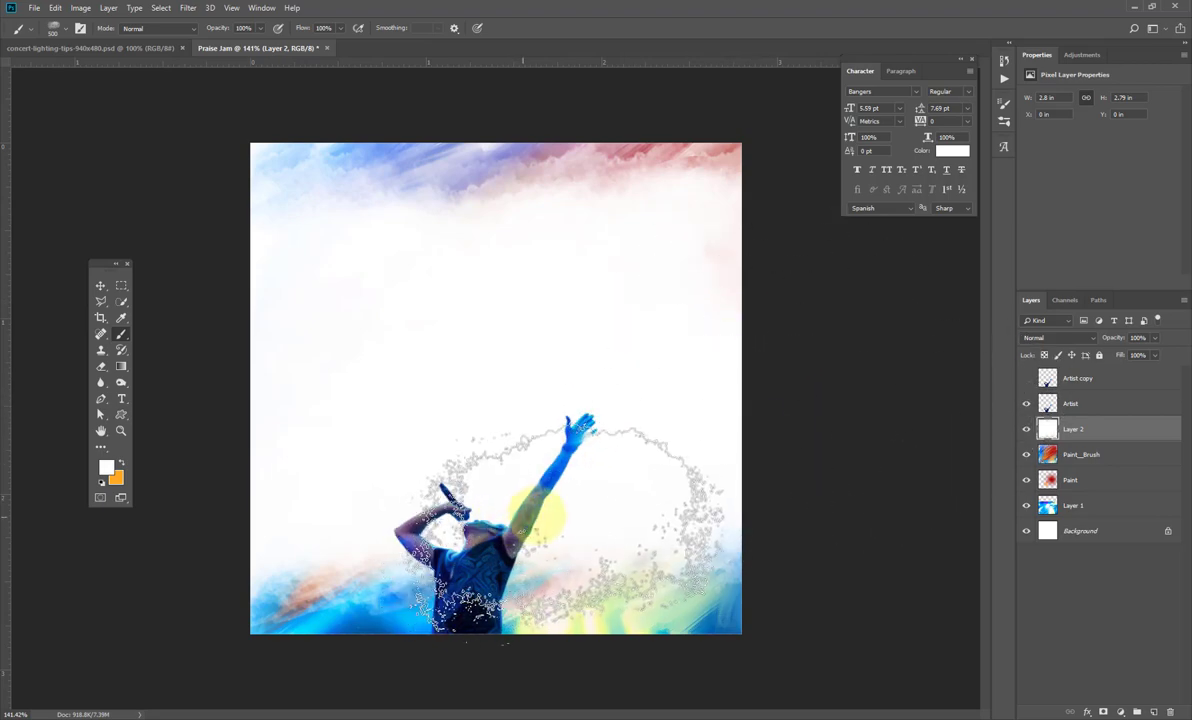
pyautogui.press('v')
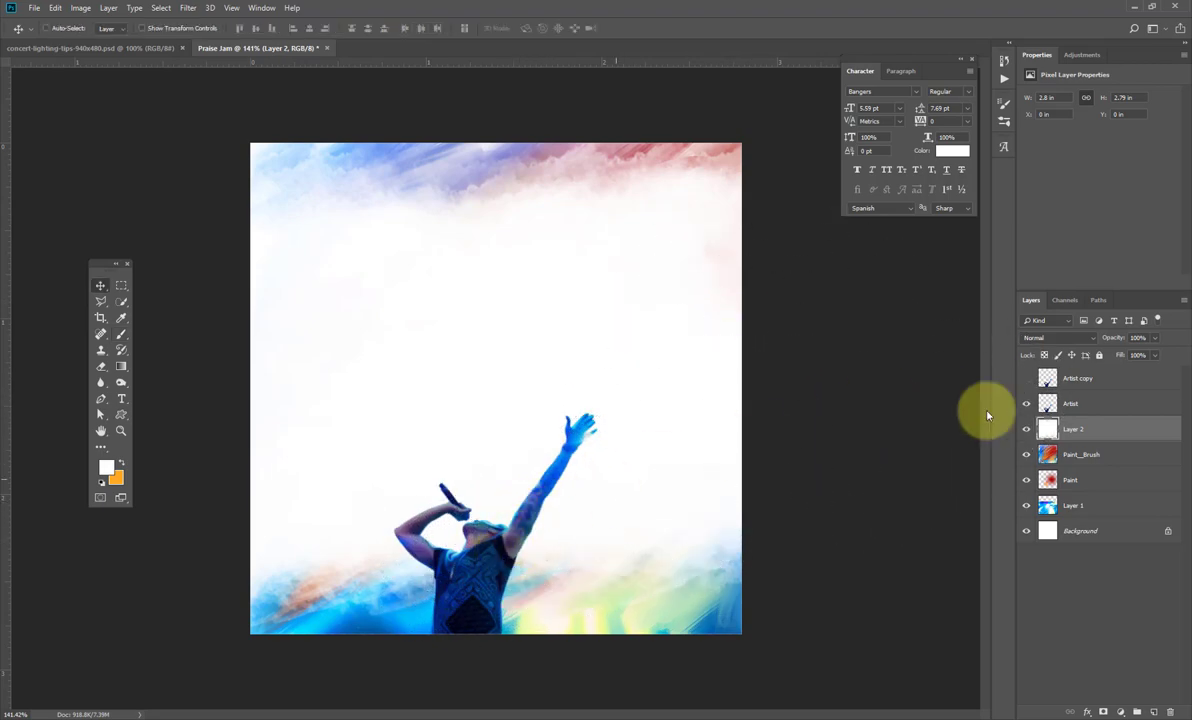
# Hide the Artist layer and show the Artist copy layer in its place
pyautogui.click(1052, 410)
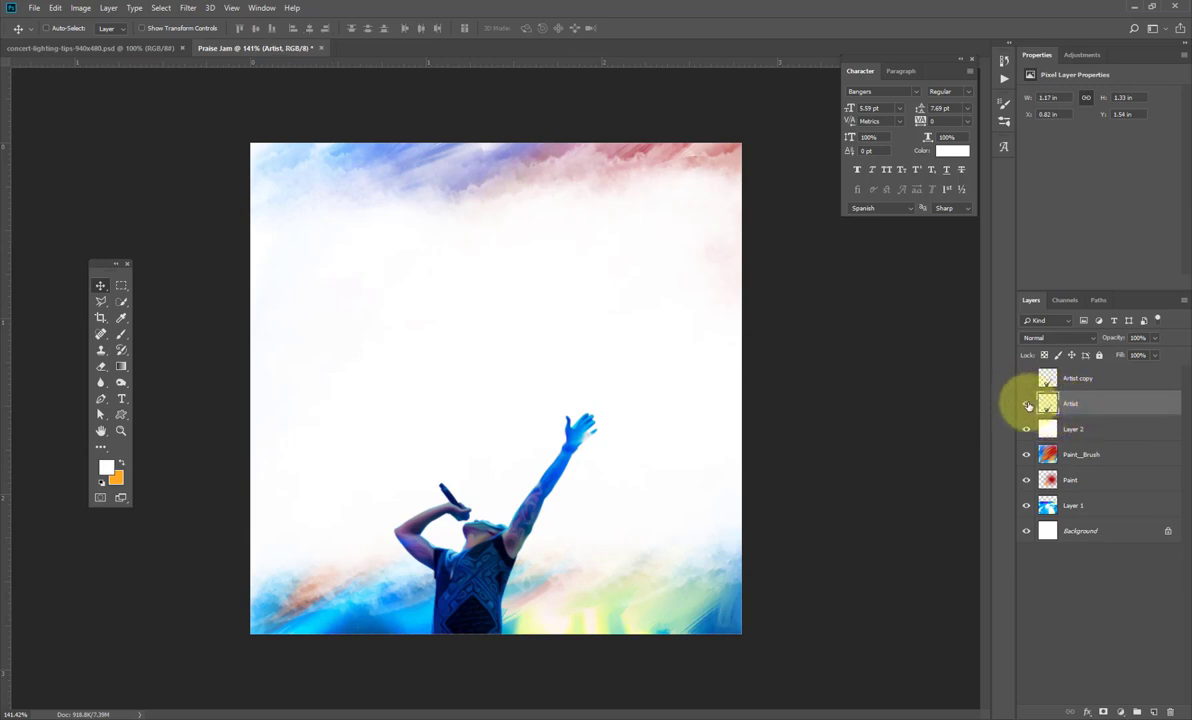
pyautogui.click(1034, 387)
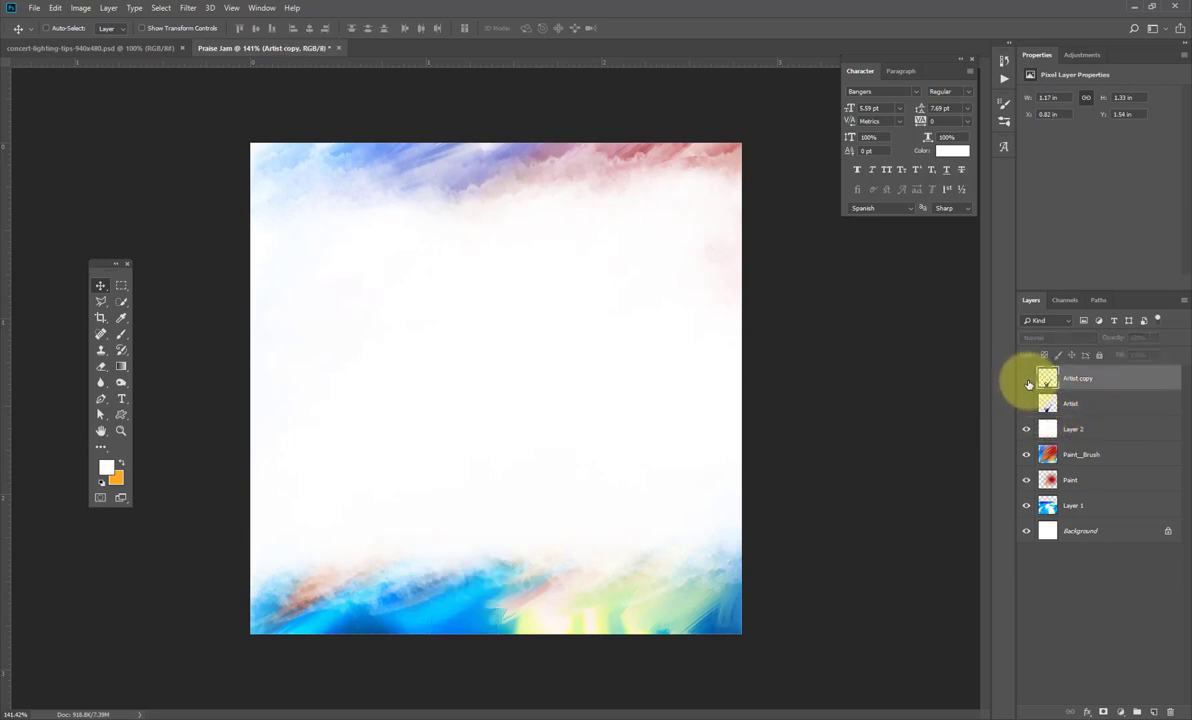
pyautogui.click(1026, 379)
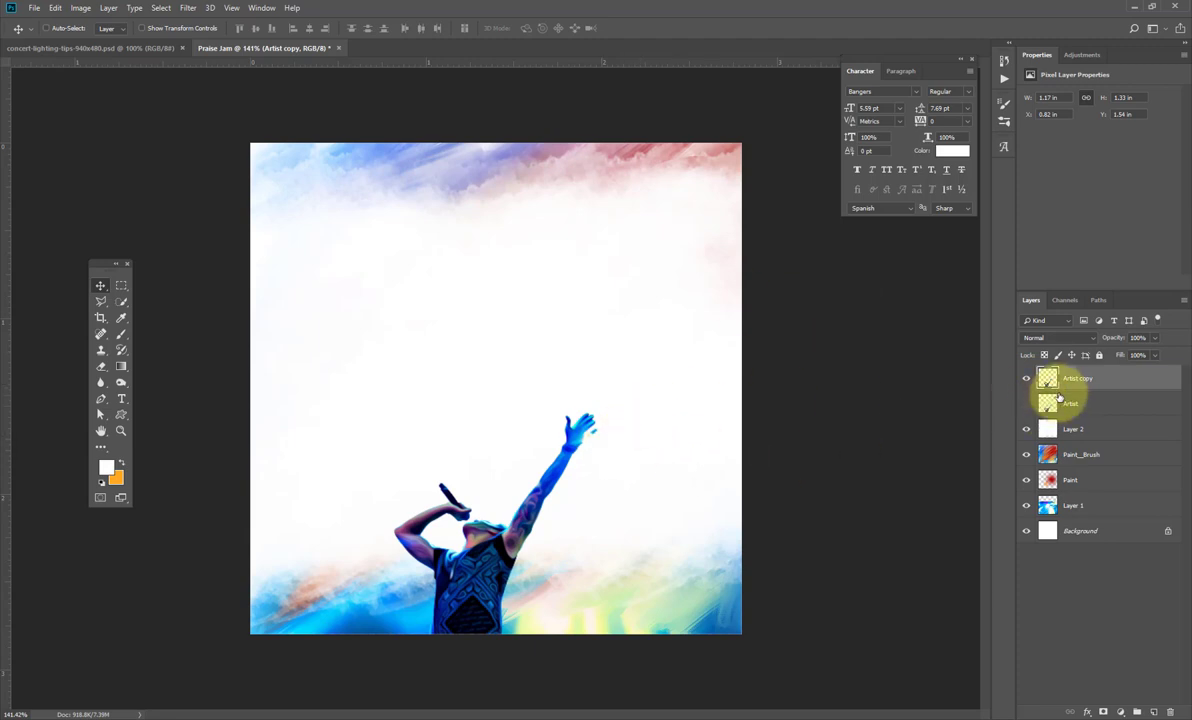
# Apply Smart Sharpen to the Artist copy layer with amount 331%, radius 0.2 px, noise reduction 10% and Lens Blur removal
pyautogui.click(188, 8)
pyautogui.moveTo(275, 222)
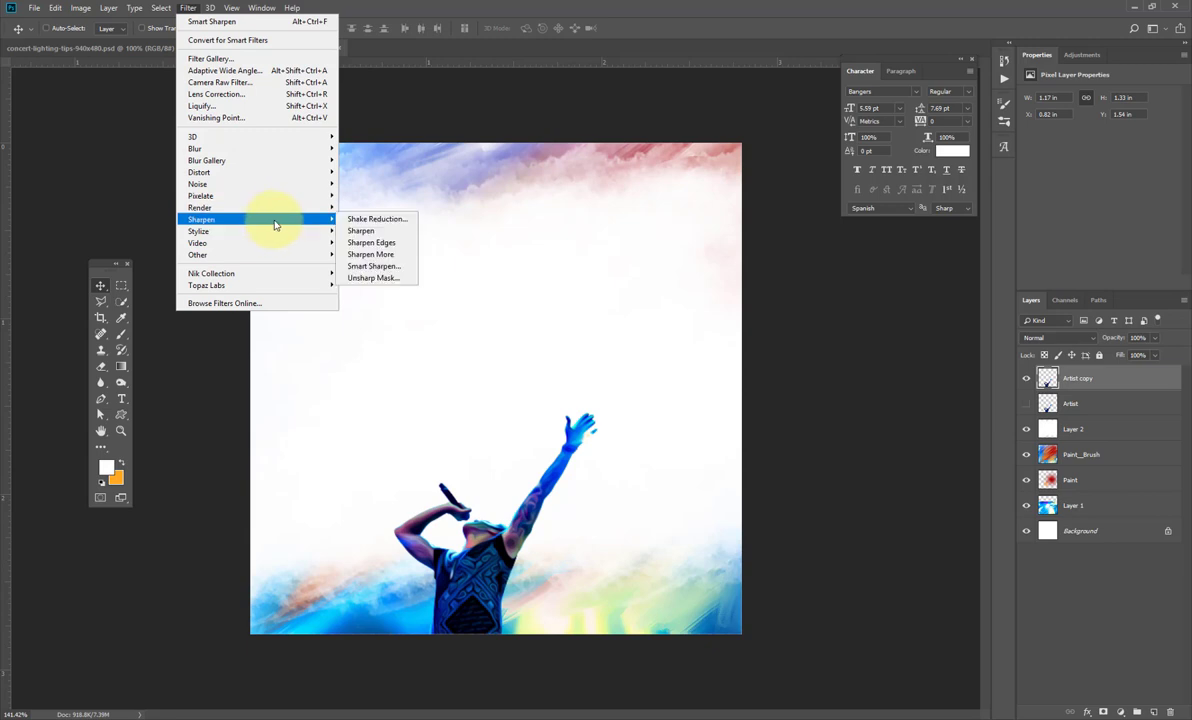
pyautogui.click(398, 268)
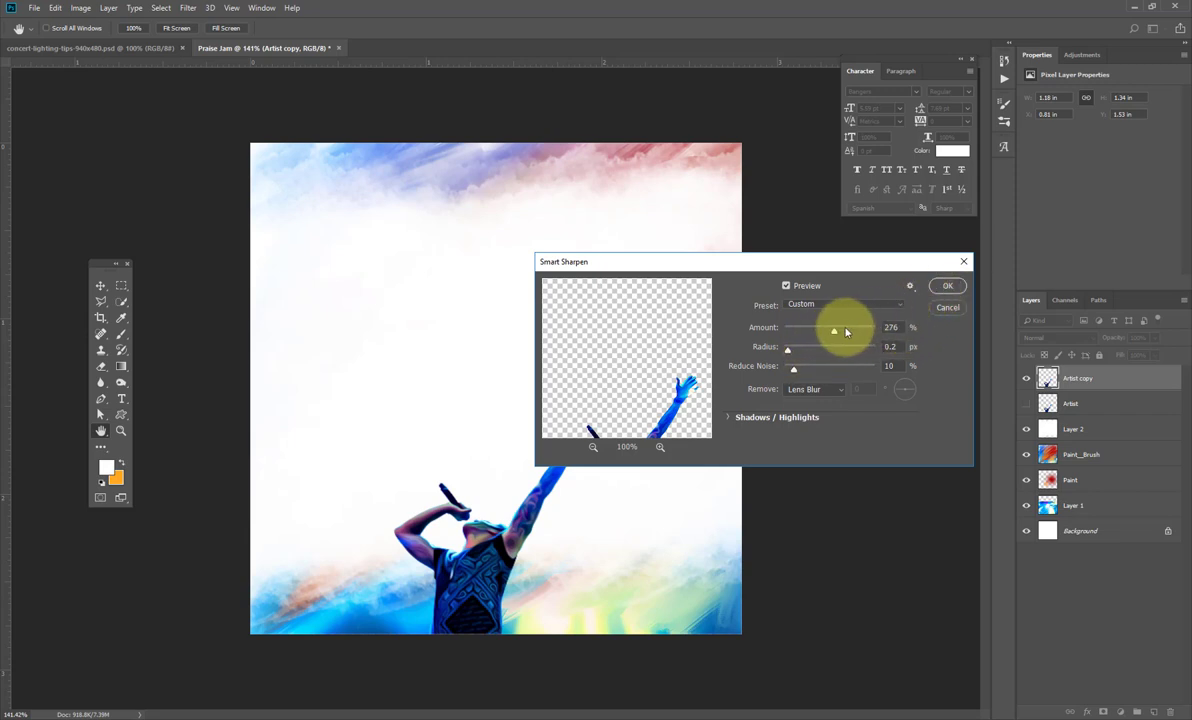
pyautogui.click(947, 286)
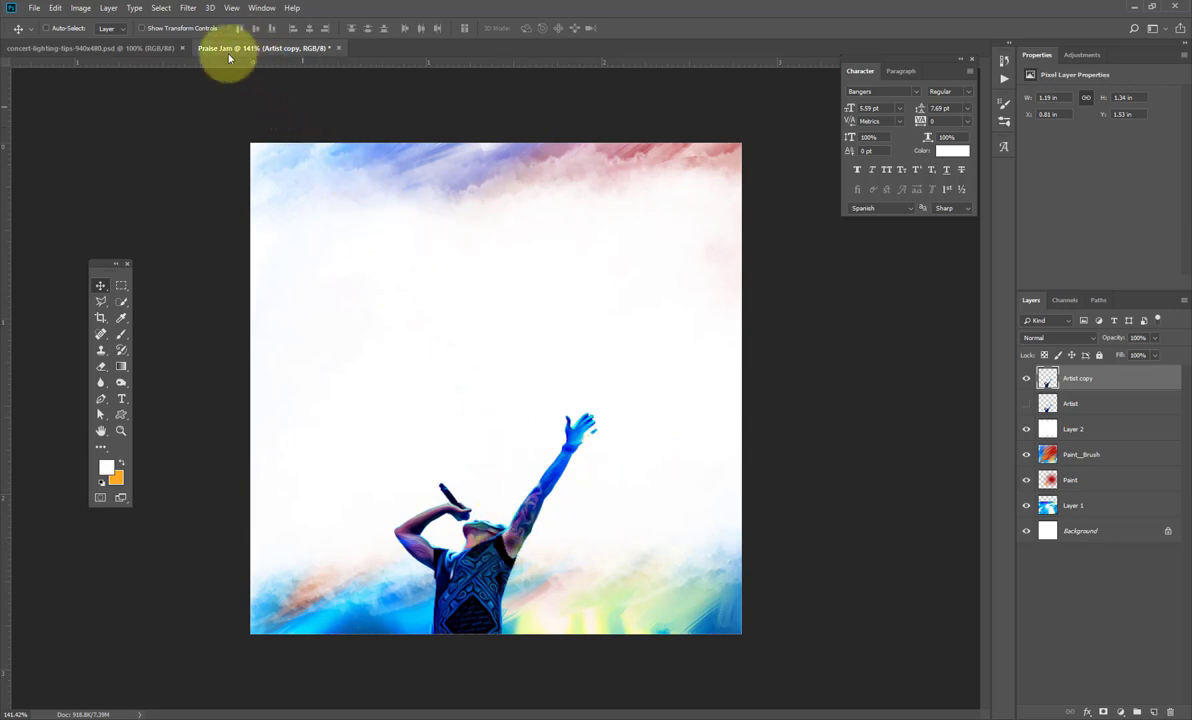
# Apply a second Smart Sharpen to the Artist copy layer with amount 166% and radius 0.2 px
pyautogui.click(188, 8)
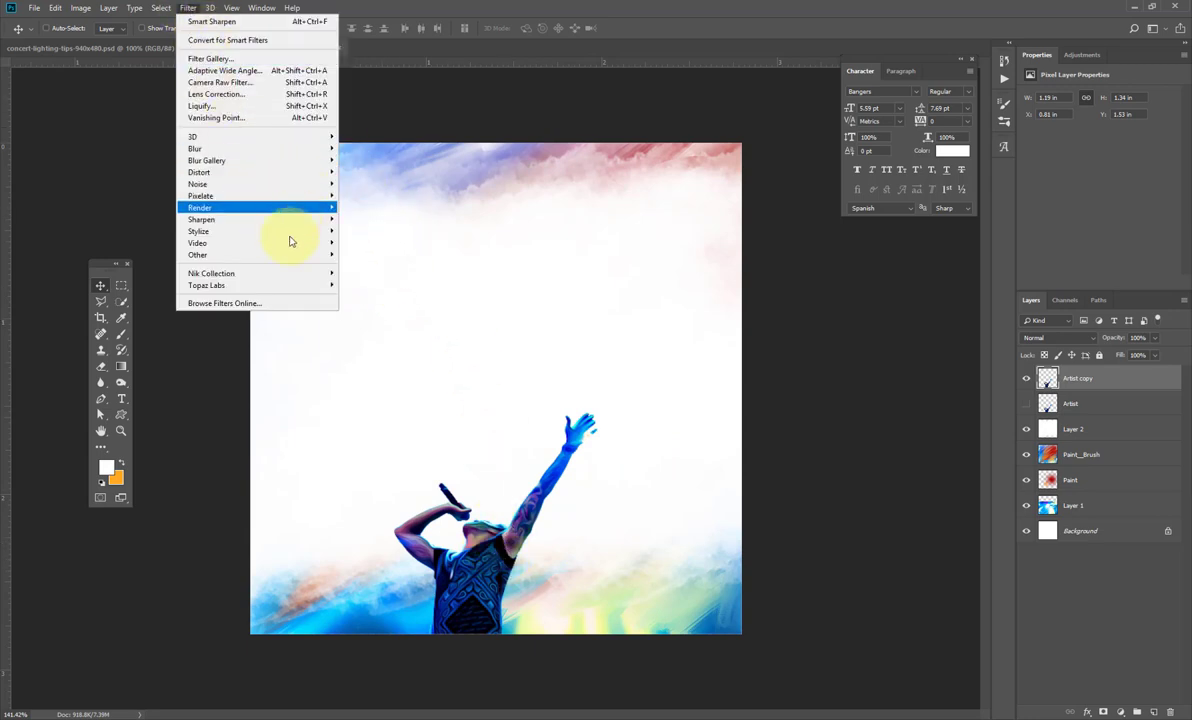
pyautogui.moveTo(318, 219)
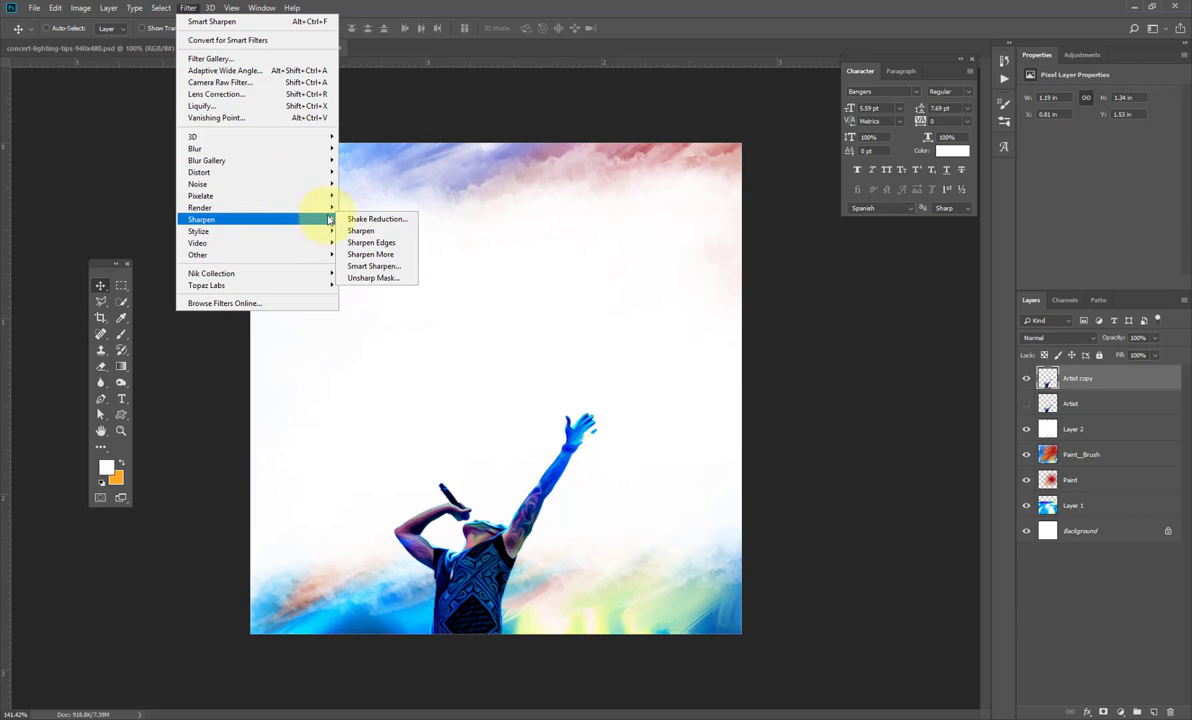
pyautogui.click(373, 266)
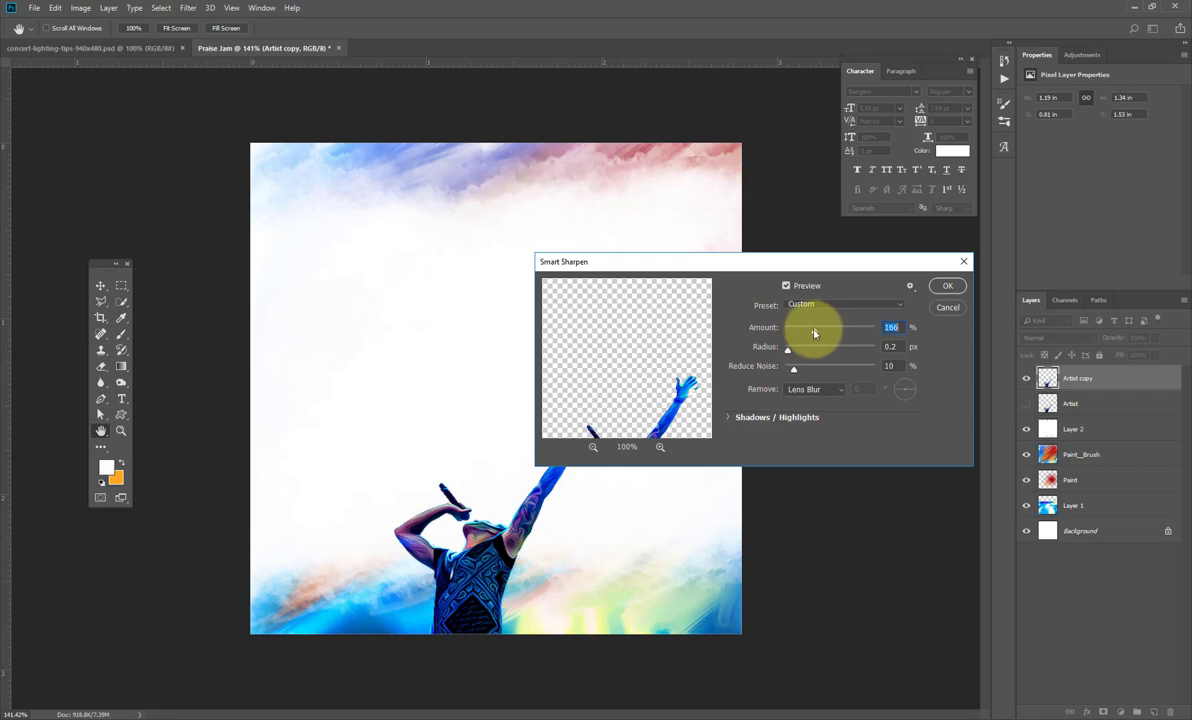
pyautogui.click(945, 286)
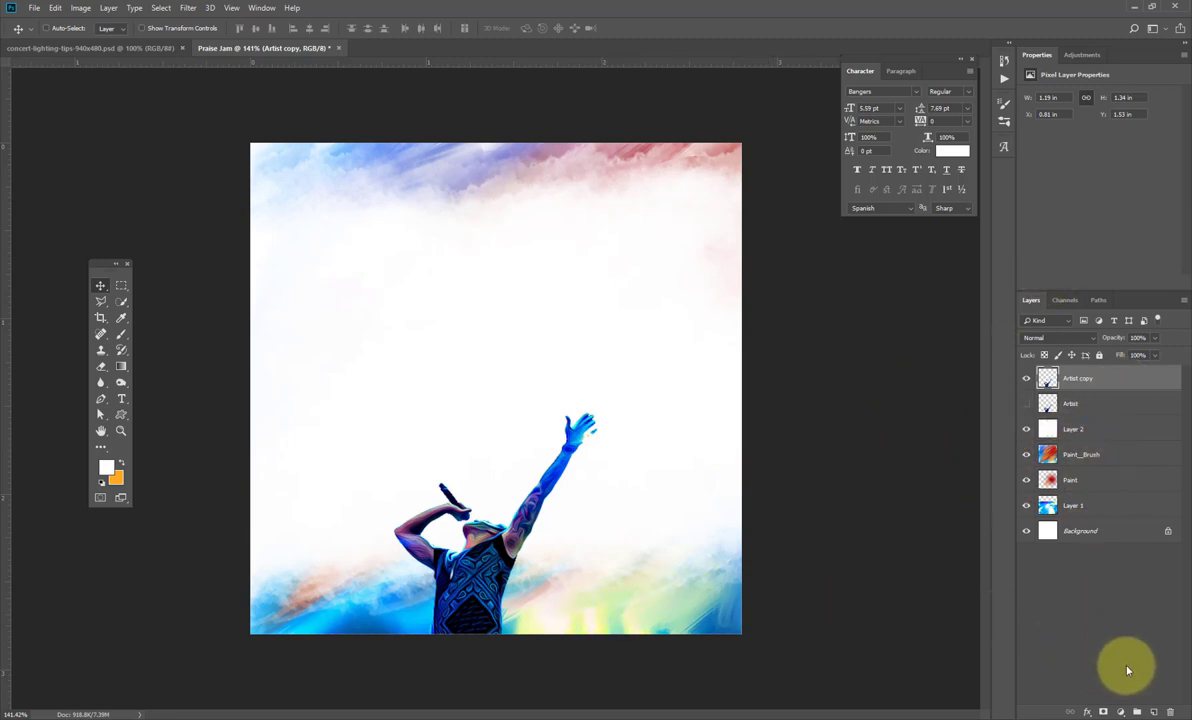
# Create a new layer named Burn in Overlay mode, filled with the overlay-neutral 50% gray
pyautogui.keyDown('alt'); pyautogui.click(1152, 712); pyautogui.keyUp('alt')
pyautogui.moveTo(696, 320); pyautogui.dragTo(603, 319)
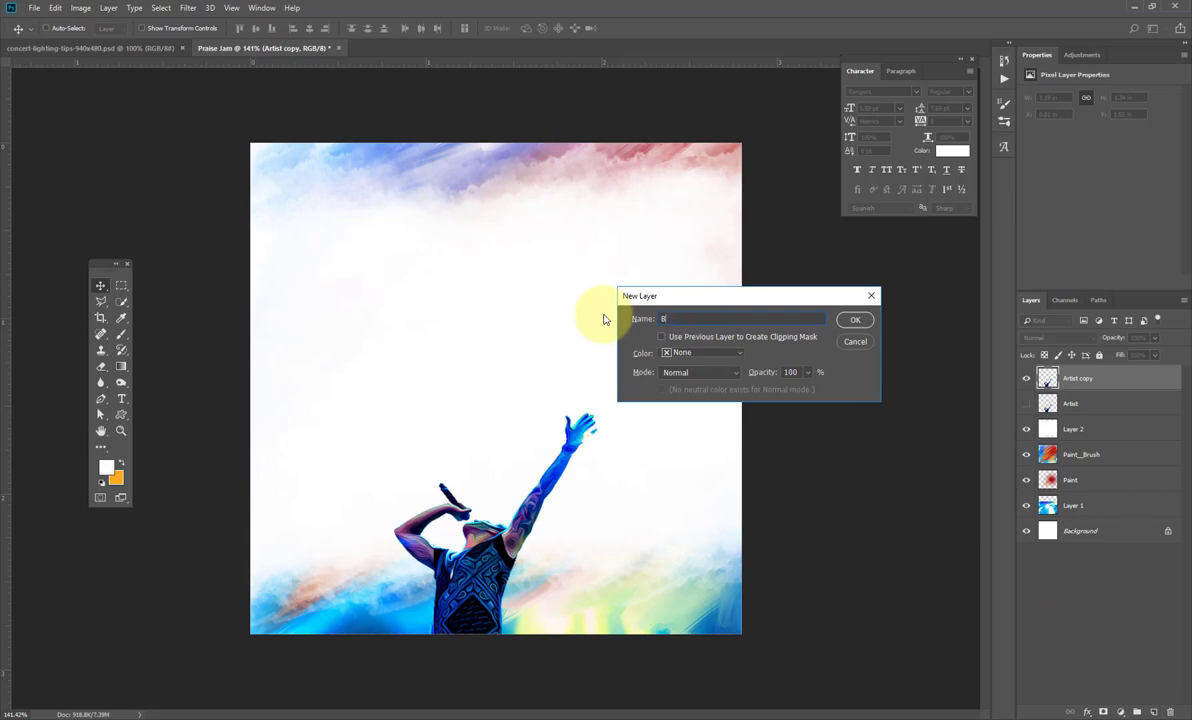
pyautogui.write('Burn')
pyautogui.click(688, 373)
pyautogui.click(700, 544)
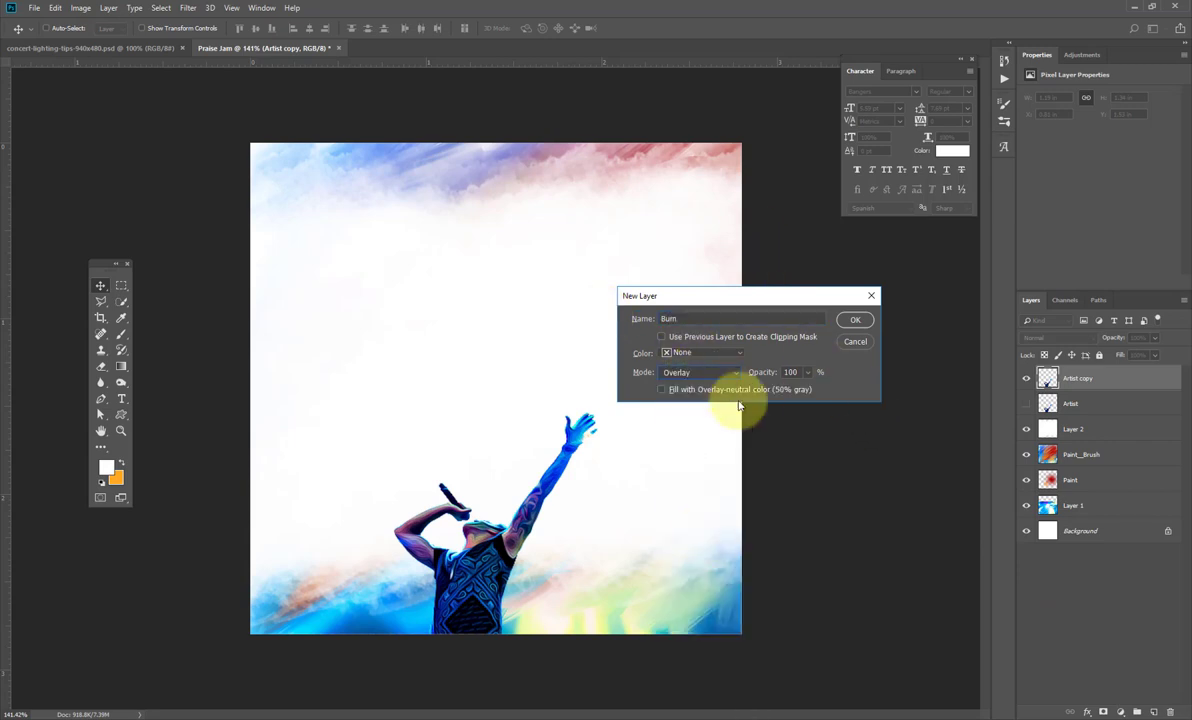
pyautogui.click(664, 390)
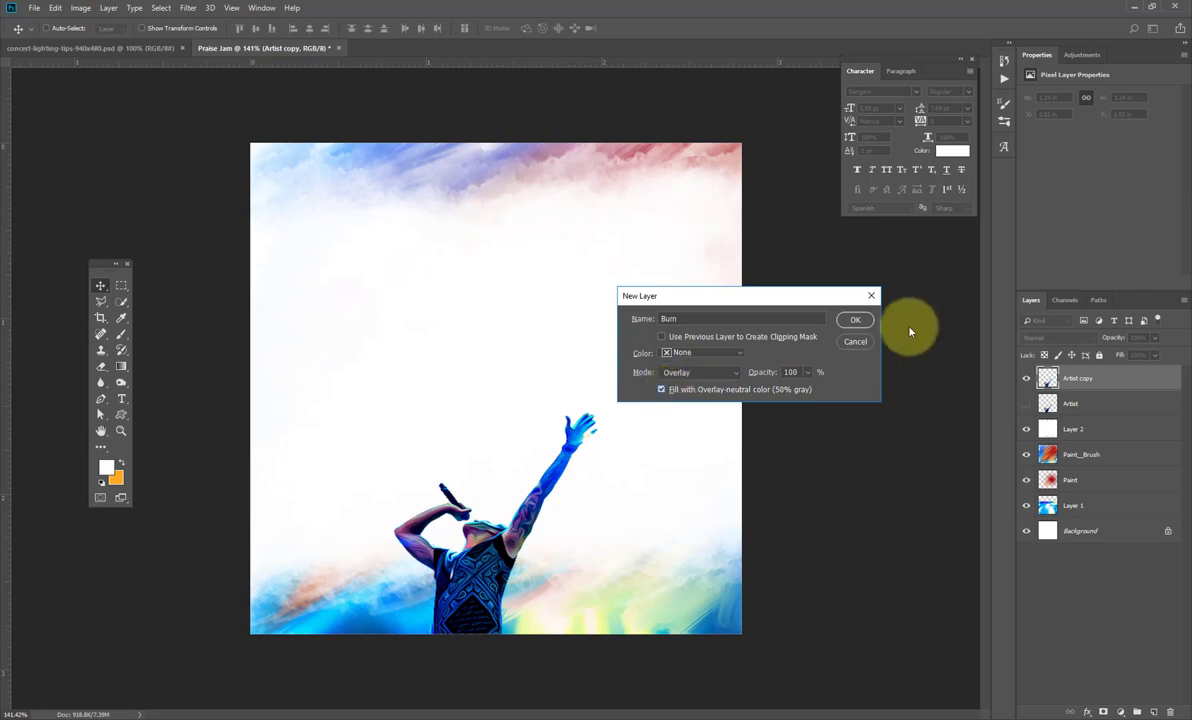
pyautogui.click(855, 322)
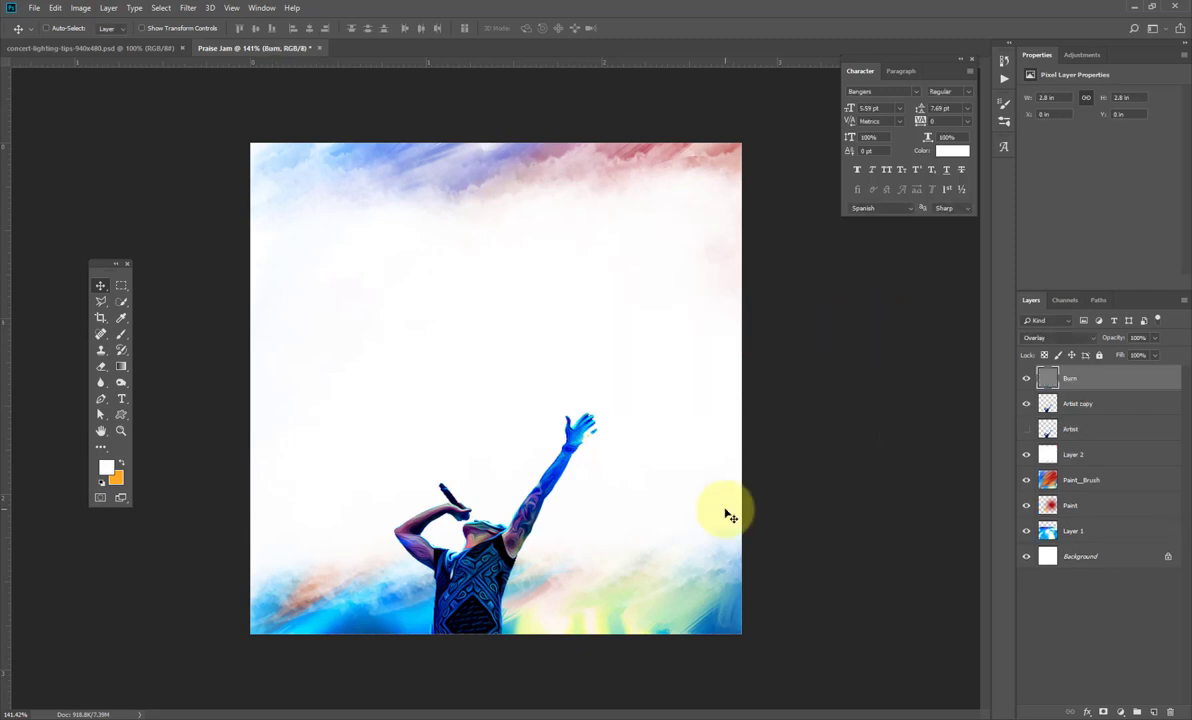
# Enlarge the Burn tool to 70 px and darken the singer's shirt, the lower brush strokes and the canvas's upper edge on the Burn layer
pyautogui.click(121, 385)
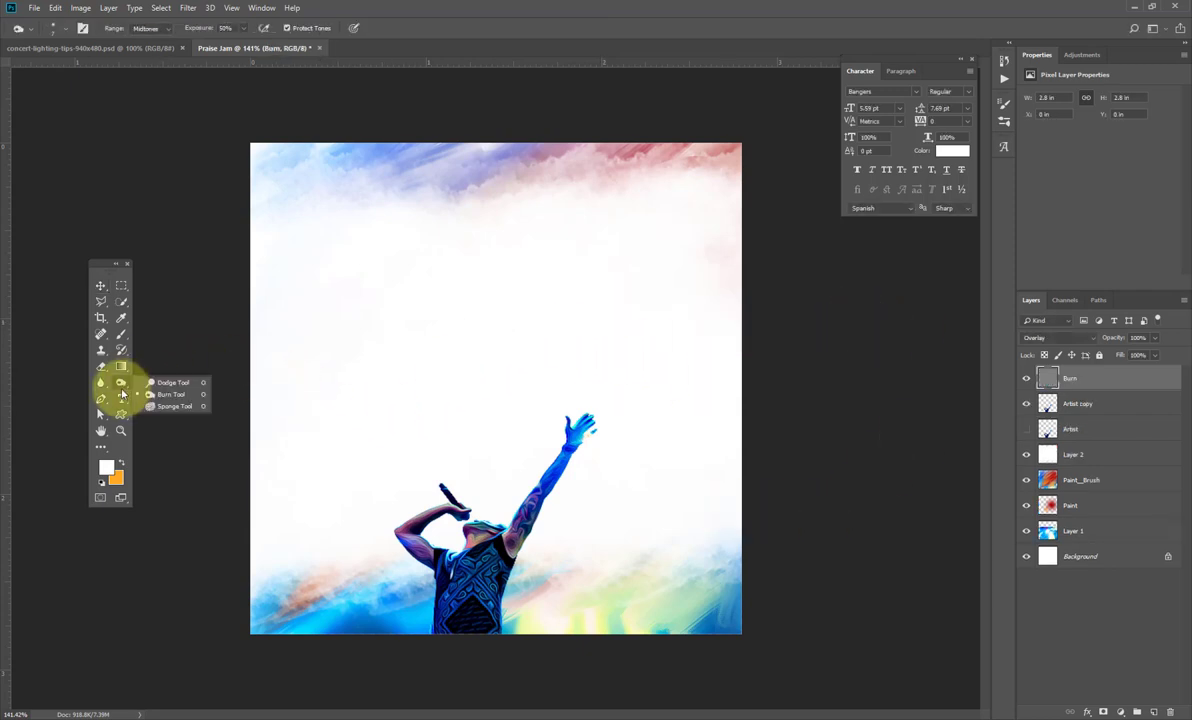
pyautogui.click(155, 394)
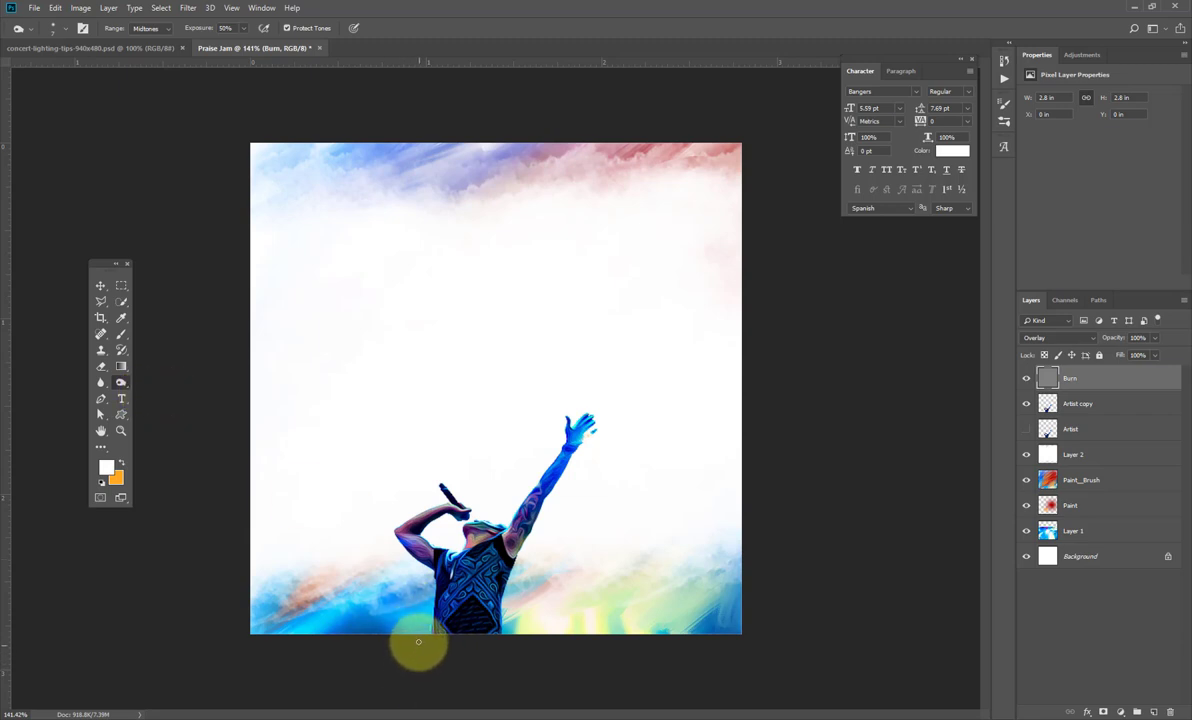
pyautogui.press(']')
pyautogui.press(']')
pyautogui.press(']')
pyautogui.press(']')
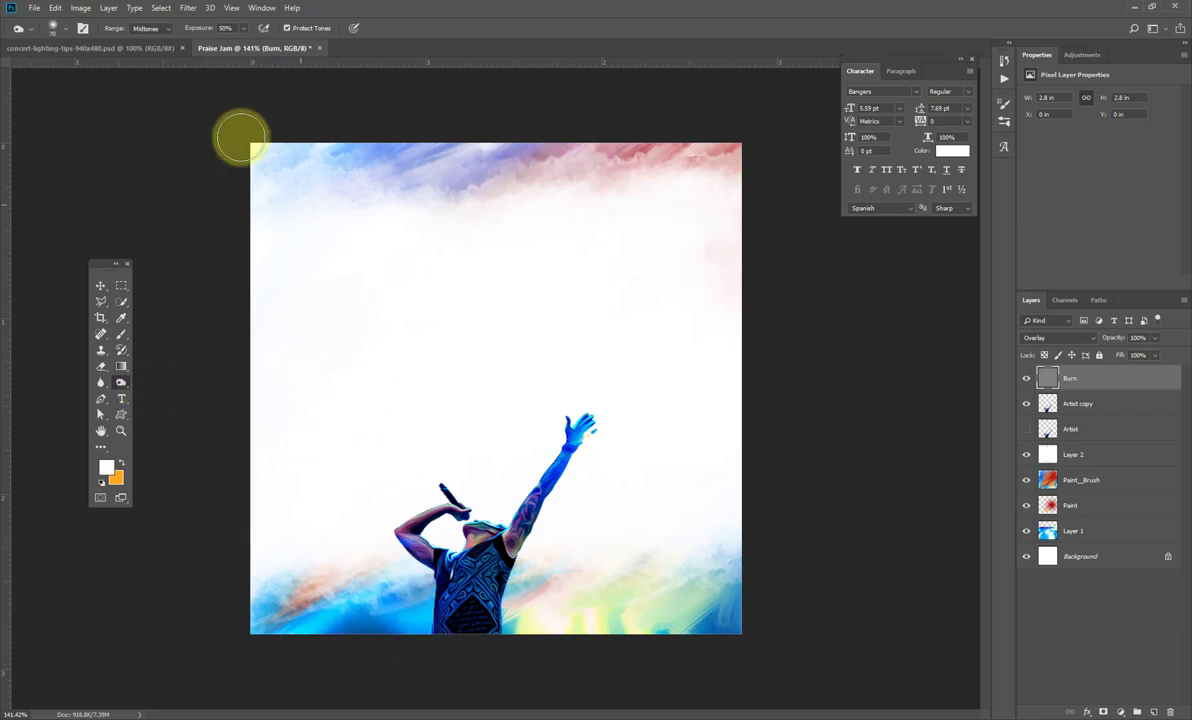
pyautogui.moveTo(433, 632)
pyautogui.mouseDown()
pyautogui.moveTo(474, 651)
pyautogui.moveTo(426, 628)
pyautogui.moveTo(458, 647)
pyautogui.moveTo(430, 612)
pyautogui.moveTo(466, 639)
pyautogui.moveTo(490, 617)
pyautogui.moveTo(537, 494)
pyautogui.mouseUp()
pyautogui.scroll(3, 501, 590)
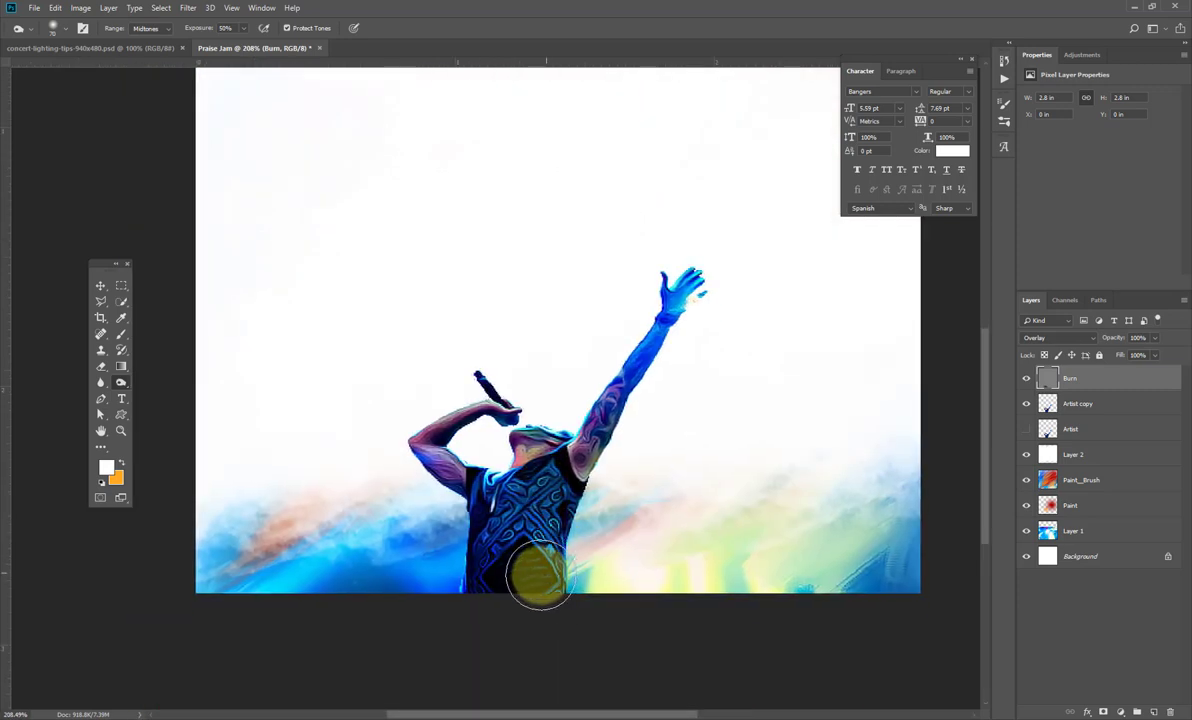
pyautogui.moveTo(540, 575)
pyautogui.mouseDown()
pyautogui.moveTo(527, 606)
pyautogui.moveTo(475, 577)
pyautogui.moveTo(512, 613)
pyautogui.moveTo(318, 581)
pyautogui.moveTo(188, 626)
pyautogui.moveTo(209, 613)
pyautogui.moveTo(189, 611)
pyautogui.moveTo(221, 513)
pyautogui.moveTo(198, 522)
pyautogui.moveTo(617, 566)
pyautogui.moveTo(827, 609)
pyautogui.moveTo(894, 584)
pyautogui.moveTo(747, 577)
pyautogui.moveTo(654, 585)
pyautogui.moveTo(627, 601)
pyautogui.moveTo(636, 541)
pyautogui.mouseUp()
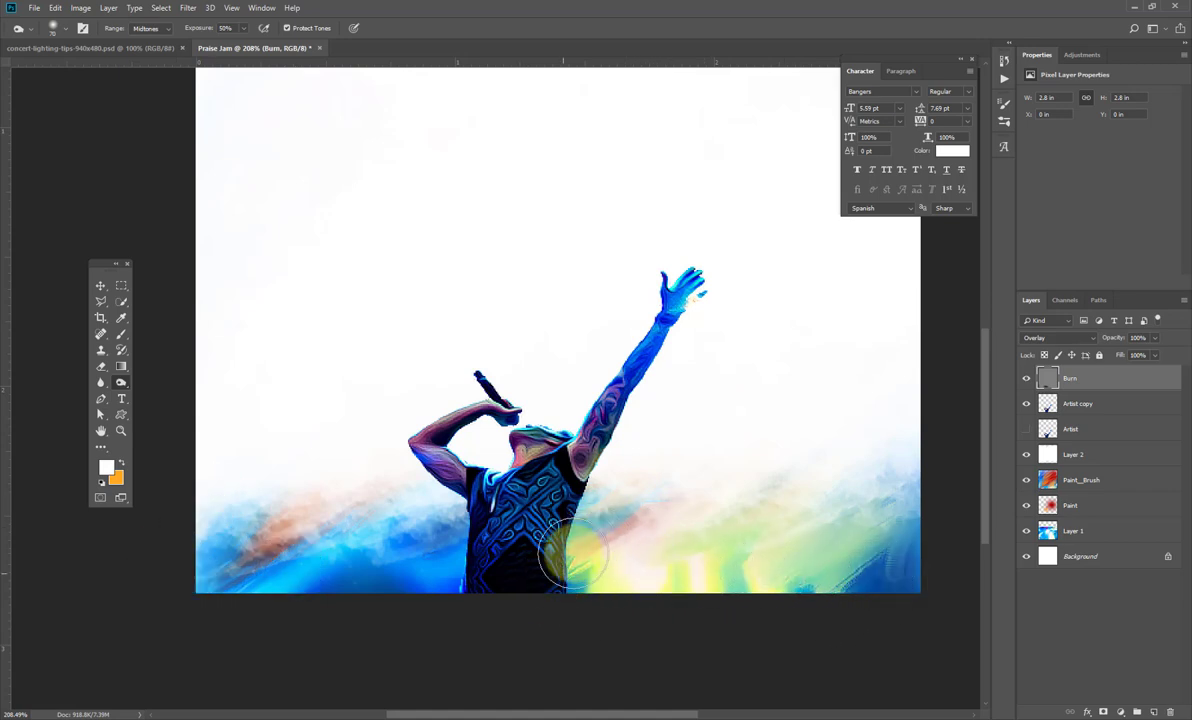
pyautogui.moveTo(672, 227); pyautogui.dragTo(586, 484)
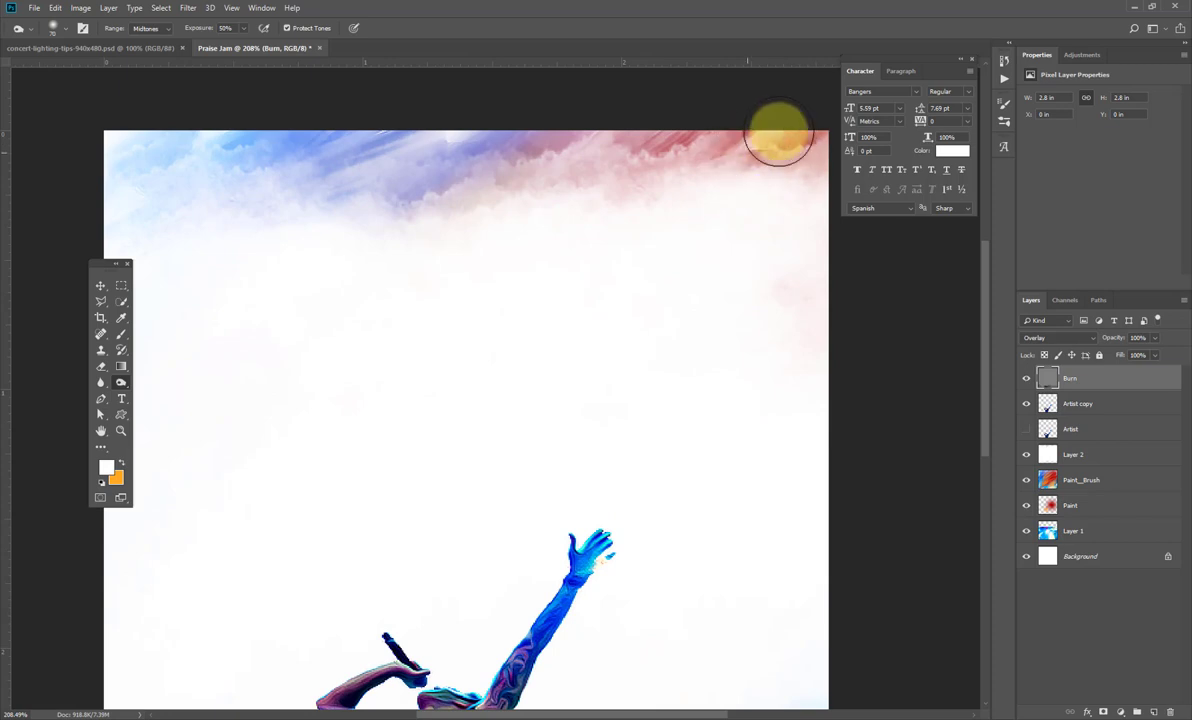
pyautogui.moveTo(778, 133)
pyautogui.mouseDown()
pyautogui.moveTo(793, 161)
pyautogui.moveTo(297, 125)
pyautogui.moveTo(209, 141)
pyautogui.moveTo(180, 106)
pyautogui.moveTo(63, 179)
pyautogui.moveTo(300, 109)
pyautogui.moveTo(246, 139)
pyautogui.moveTo(271, 121)
pyautogui.moveTo(381, 118)
pyautogui.moveTo(417, 133)
pyautogui.mouseUp()
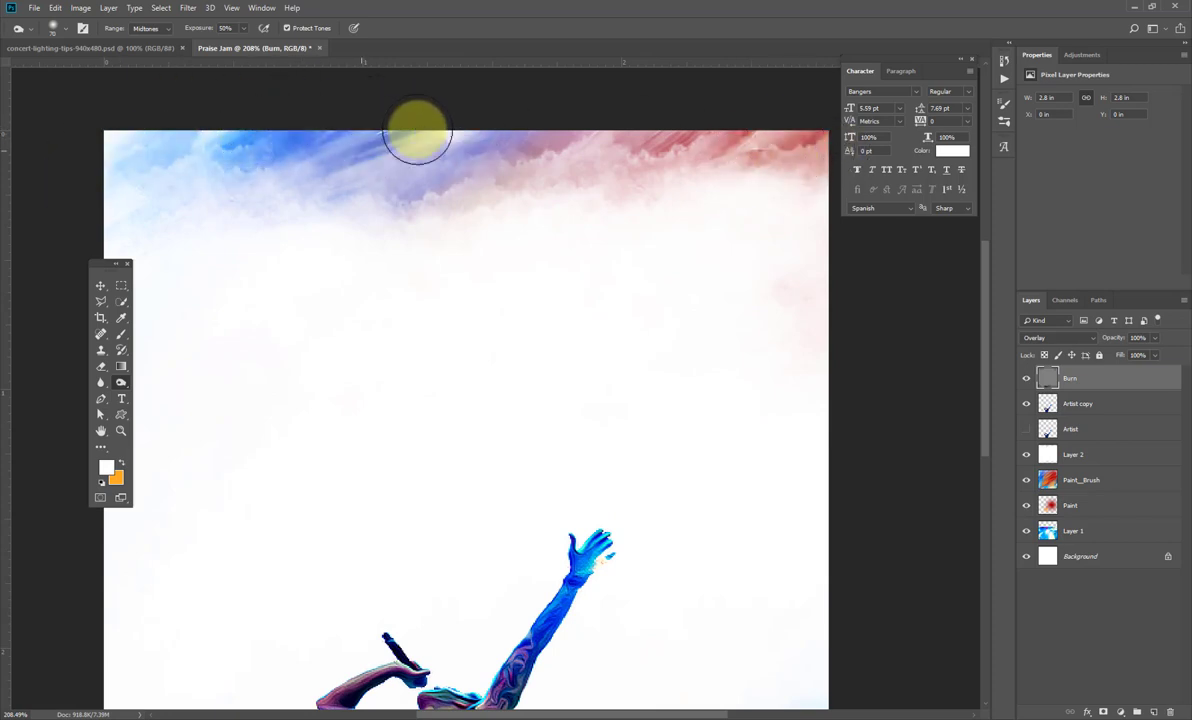
# Stretch the Layer 2 clouds slightly upward past the canvas's upper edge, to a height of 101.62%
pyautogui.click(1091, 454)
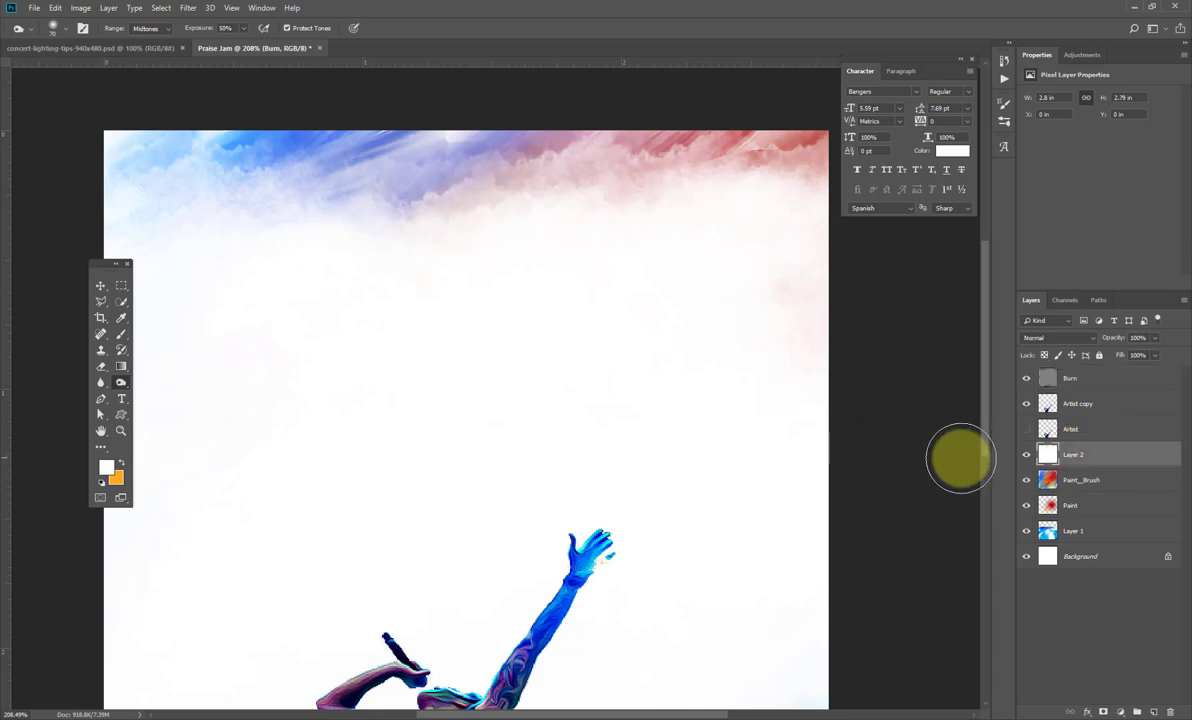
pyautogui.hotkey('ctrl', 't')
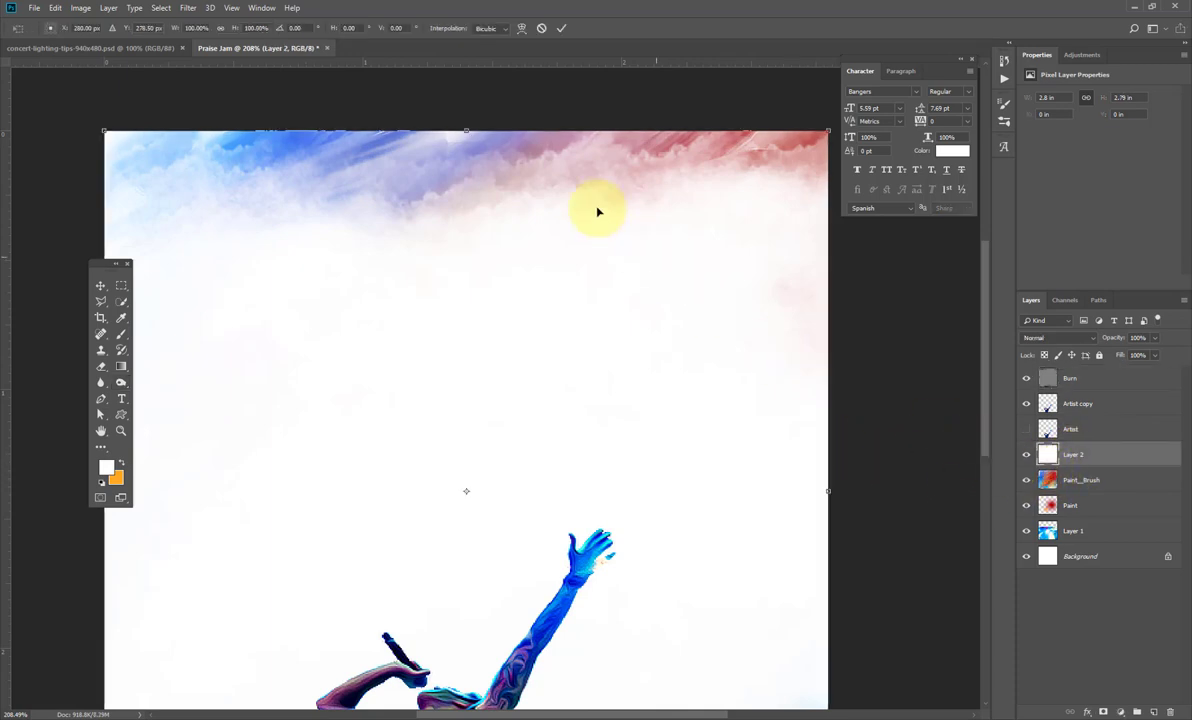
pyautogui.moveTo(466, 131); pyautogui.dragTo(466, 119)
pyautogui.press('Return')
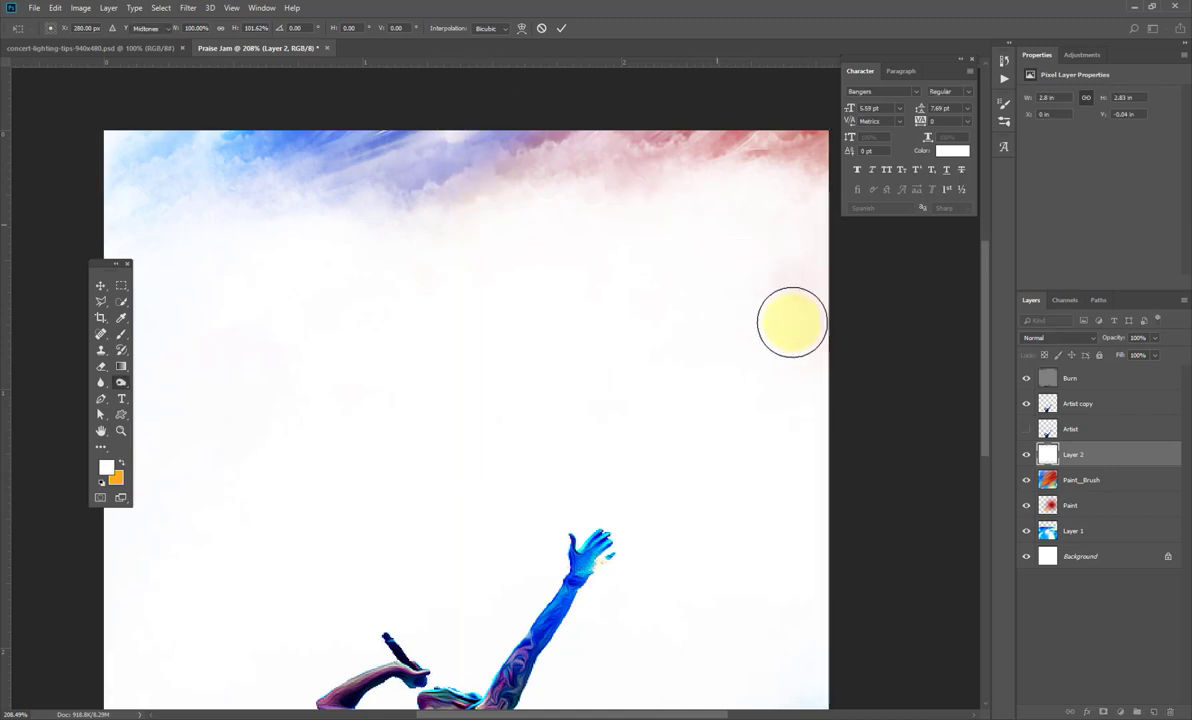
pyautogui.press('o')
pyautogui.moveTo(780, 287); pyautogui.dragTo(734, 221)
pyautogui.moveTo(781, 124); pyautogui.dragTo(769, 191)
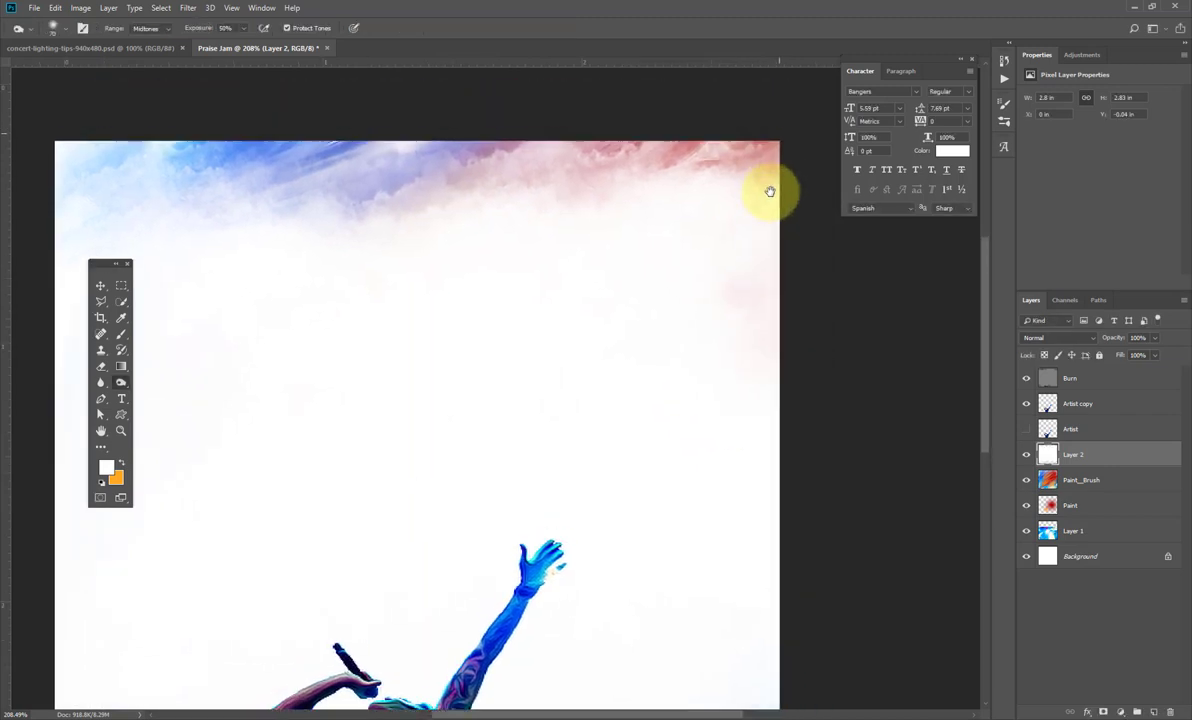
pyautogui.moveTo(566, 374); pyautogui.dragTo(708, 213)
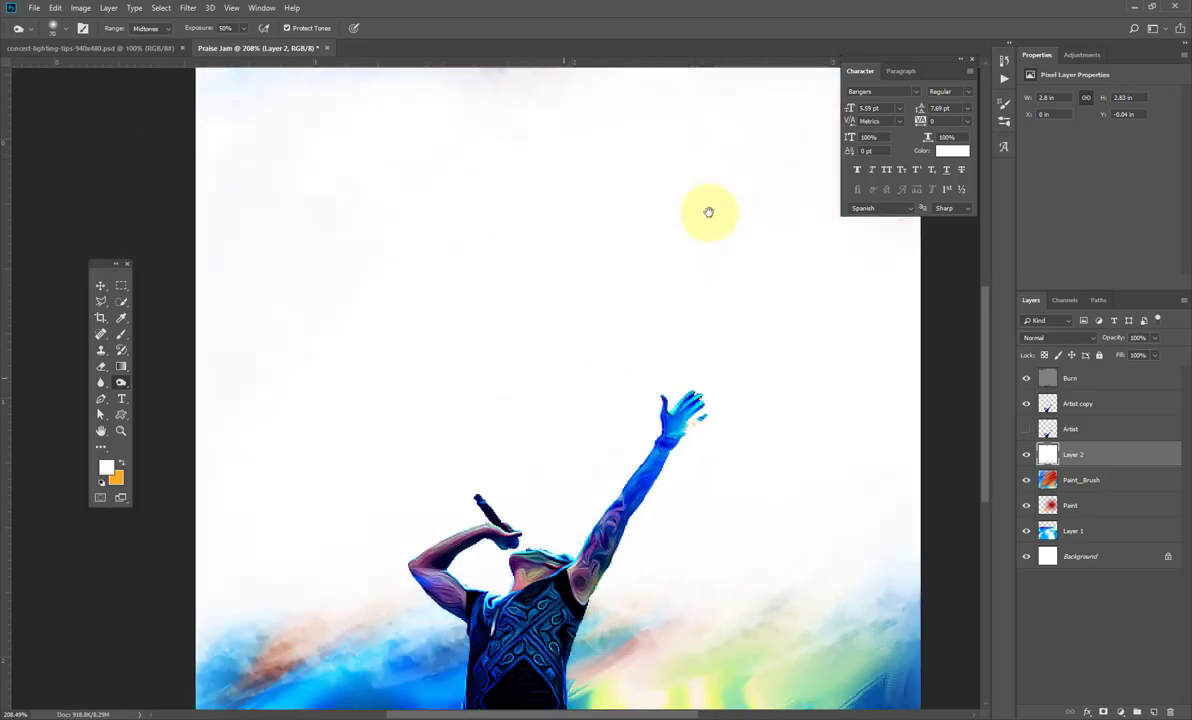
pyautogui.moveTo(661, 260); pyautogui.dragTo(628, 96)
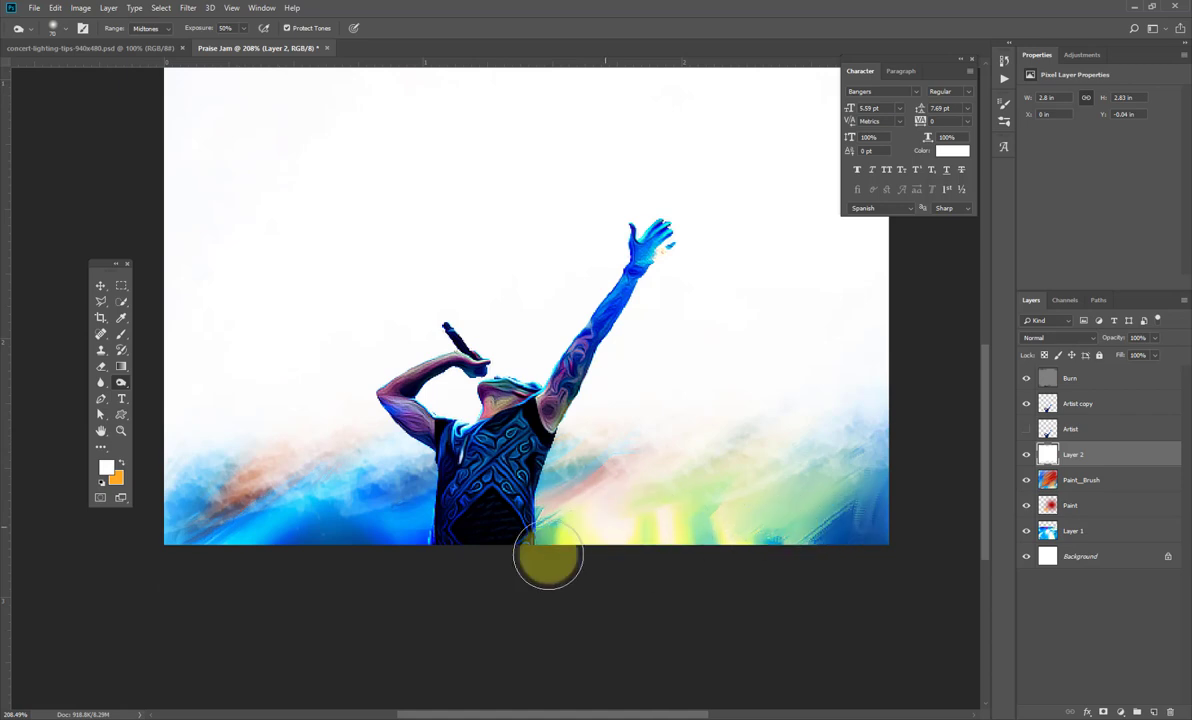
pyautogui.moveTo(655, 440)
pyautogui.mouseDown()
pyautogui.moveTo(620, 536)
pyautogui.moveTo(582, 560)
pyautogui.mouseUp()
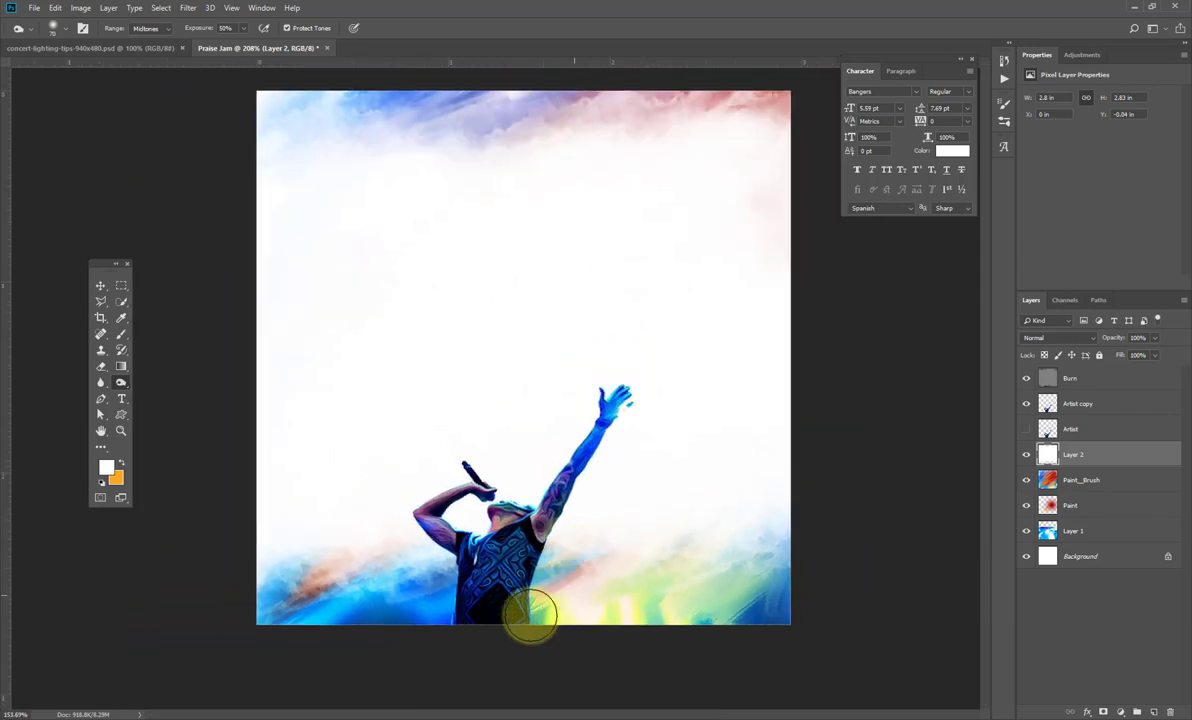
pyautogui.moveTo(532, 617); pyautogui.dragTo(505, 648)
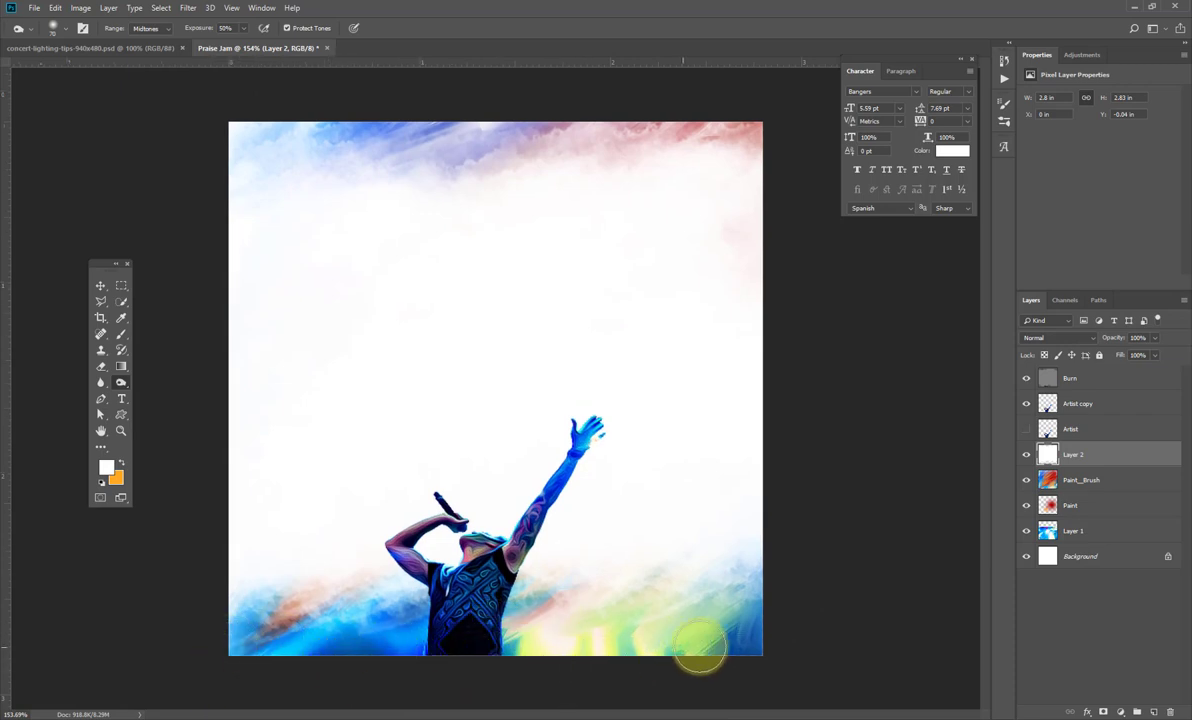
# Add a Curves adjustment layer above the Burn layer and slightly darken the shadows, with a midtone point at input 141, output 135
pyautogui.press('v')
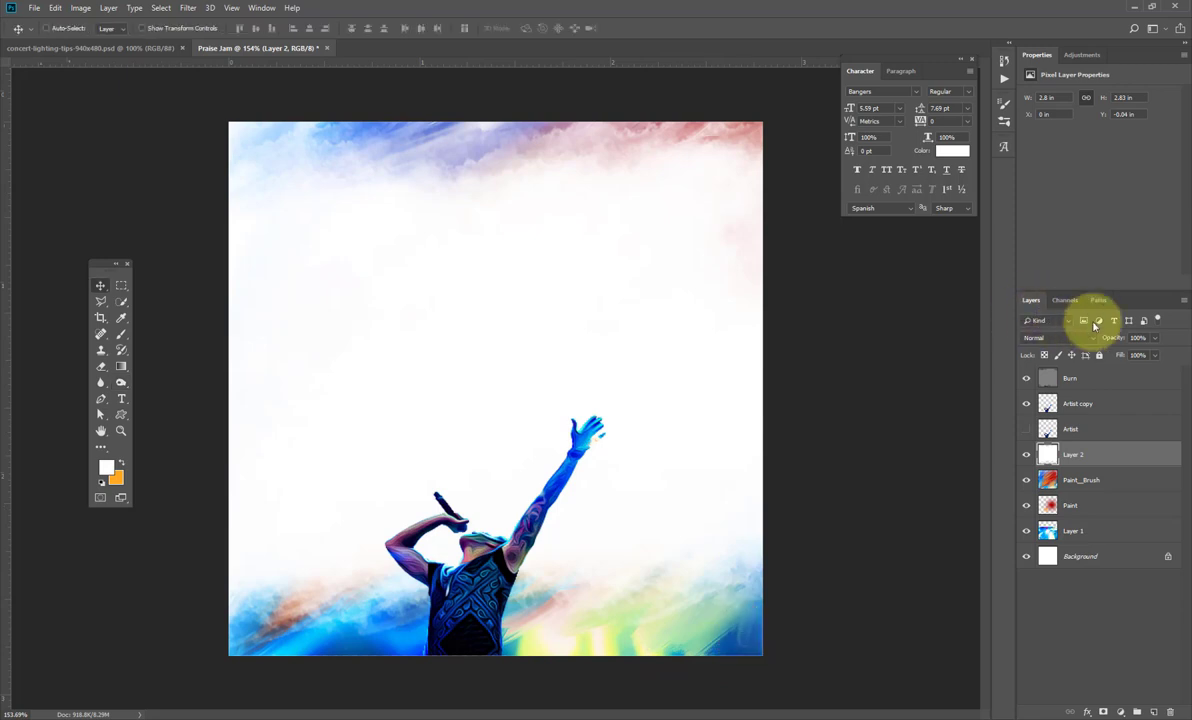
pyautogui.click(1072, 380)
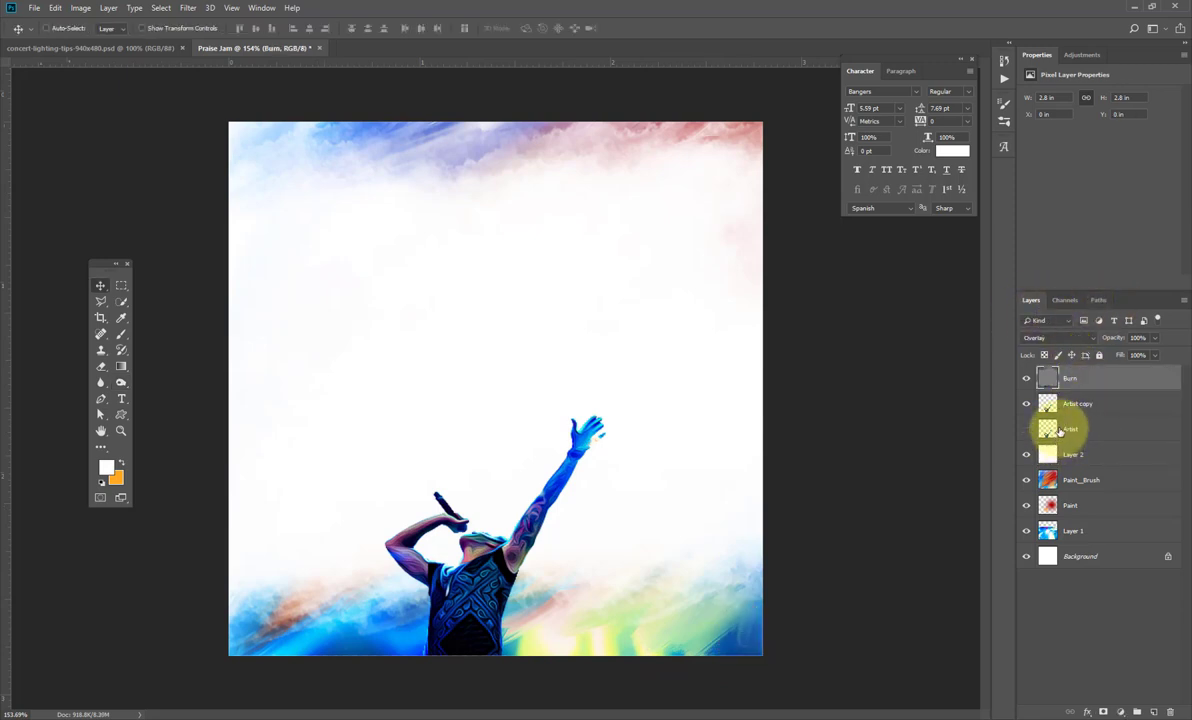
pyautogui.click(1084, 56)
pyautogui.click(1082, 86)
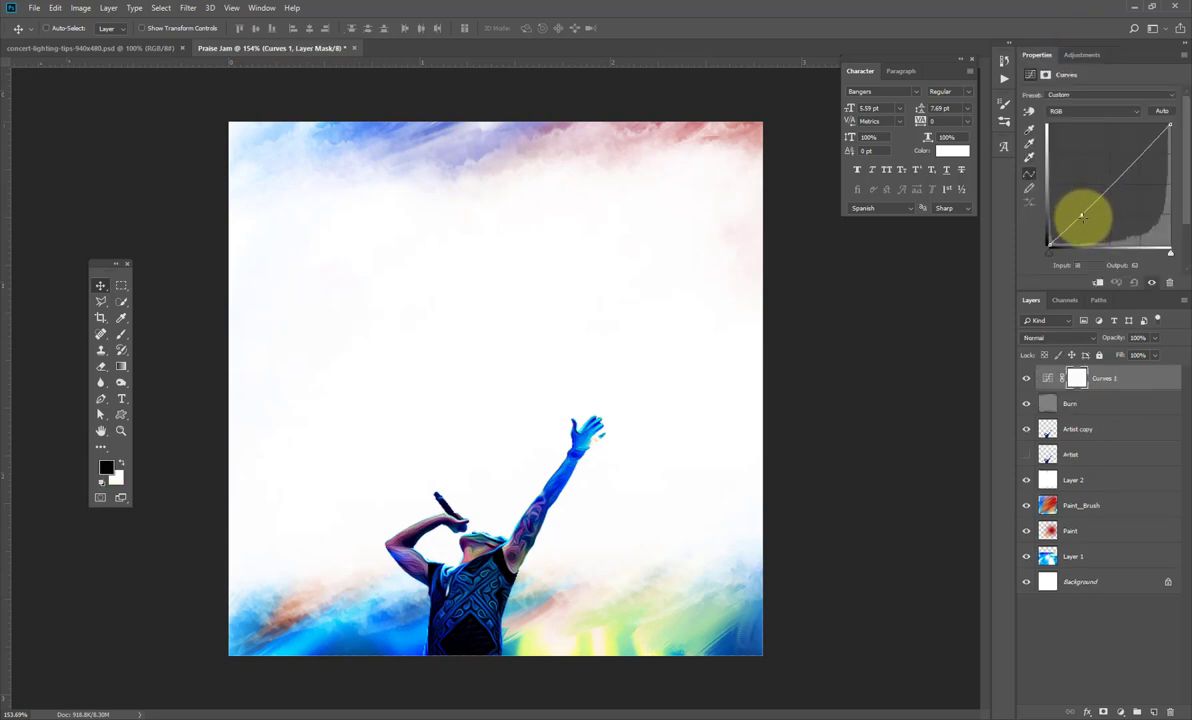
pyautogui.moveTo(1081, 215); pyautogui.dragTo(1084, 218)
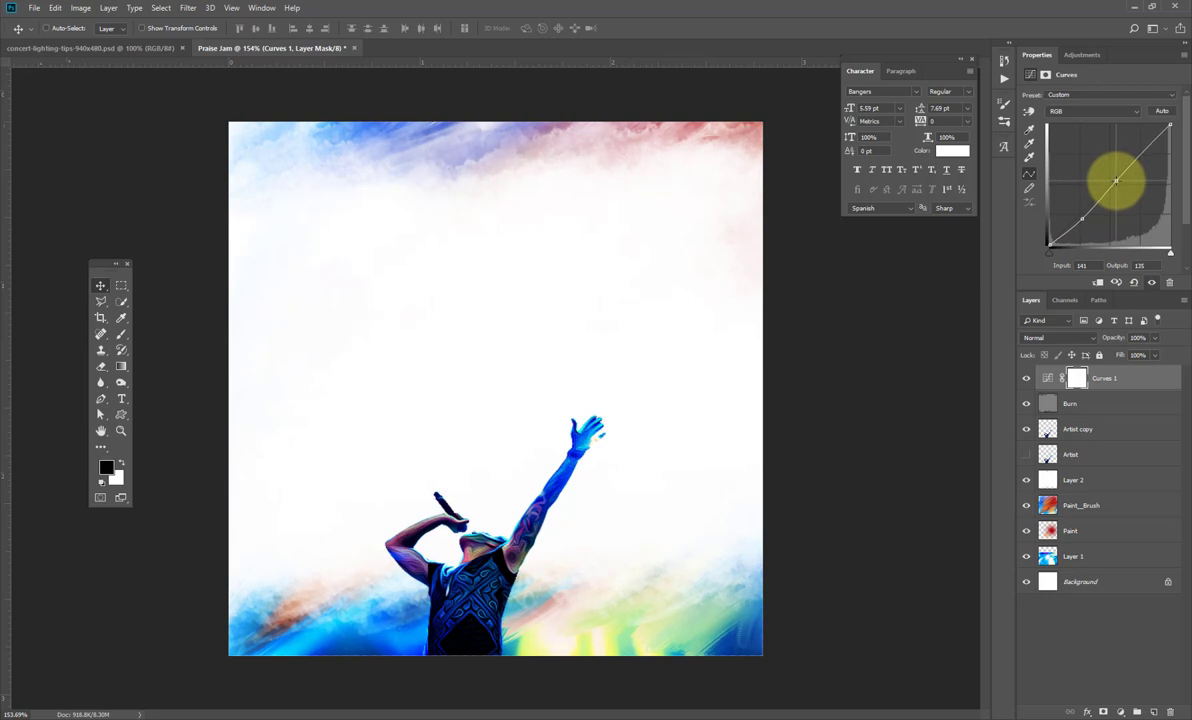
# Add a Hue/Saturation adjustment layer above Curves 1 and set its saturation to +7
pyautogui.click(1082, 54)
pyautogui.click(1045, 101)
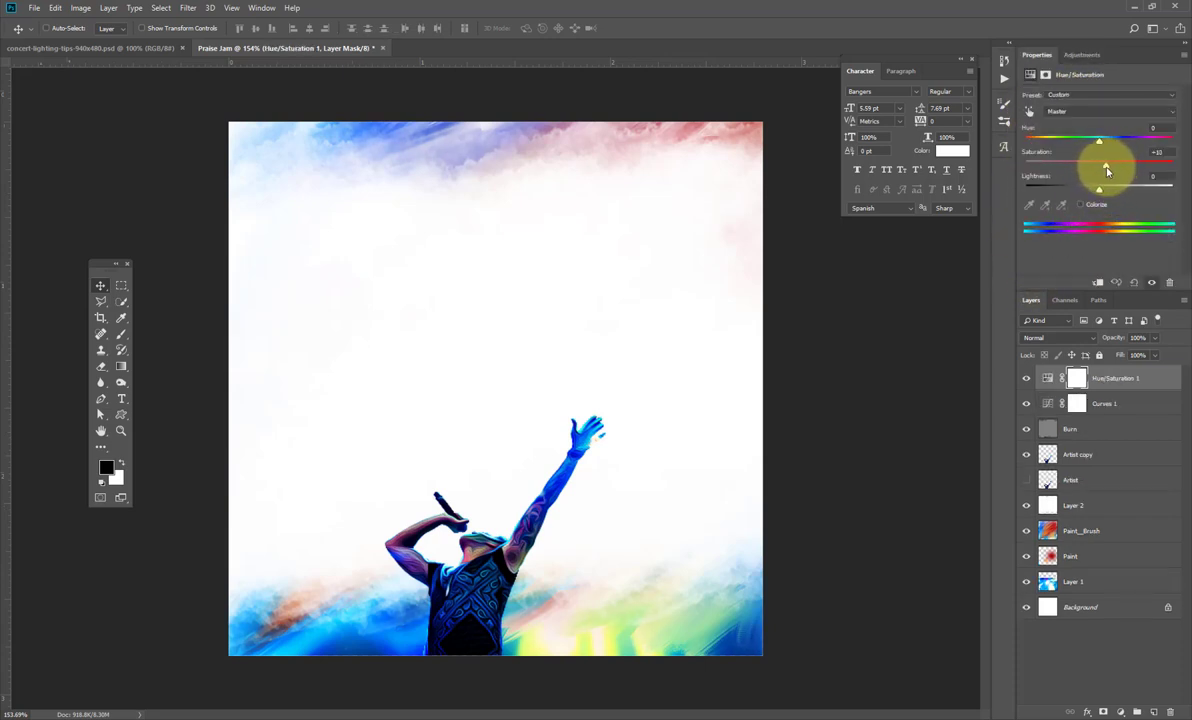
pyautogui.moveTo(1105, 170); pyautogui.dragTo(1104, 168)
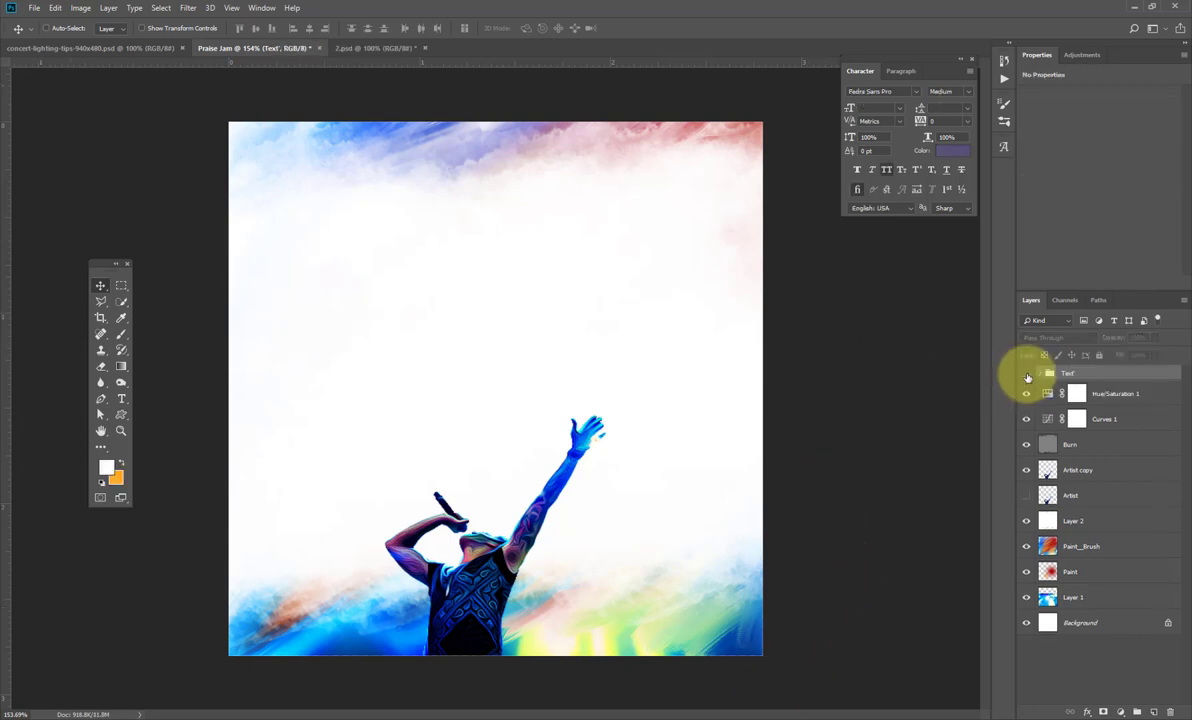
# Hide the Text group and create a layer named box holding an orange square about 0.21 in wide in the canvas's upper-right corner
pyautogui.click(1026, 374)
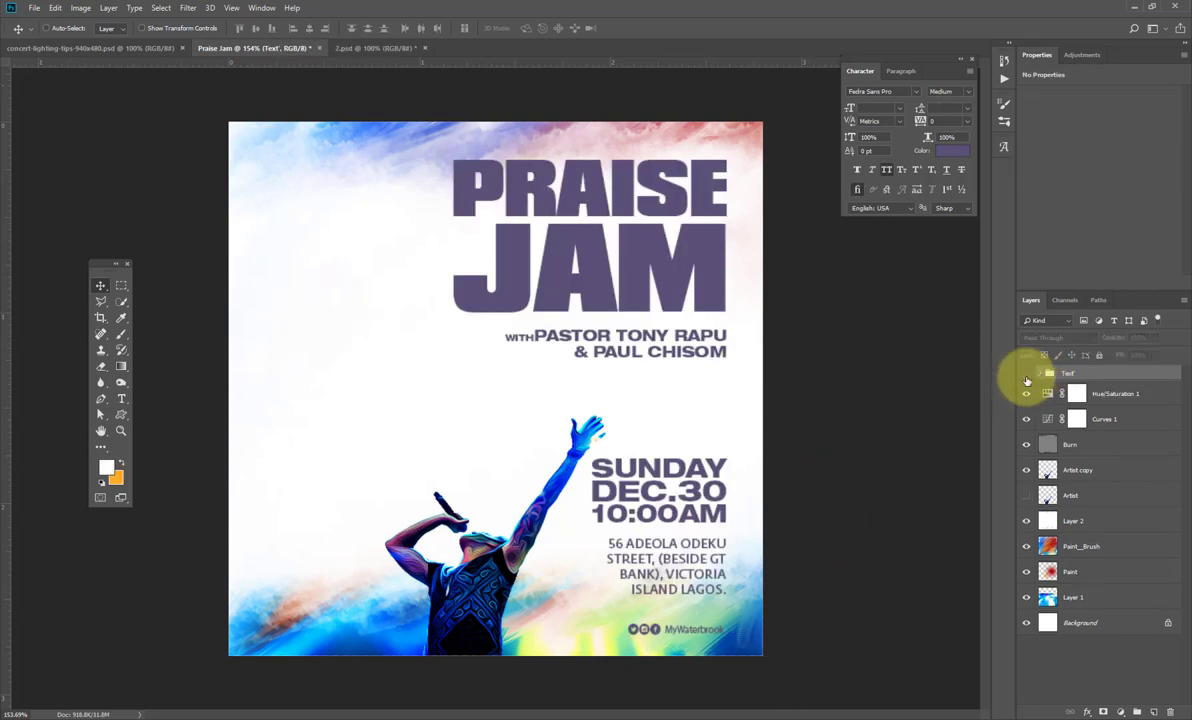
pyautogui.click(1026, 374)
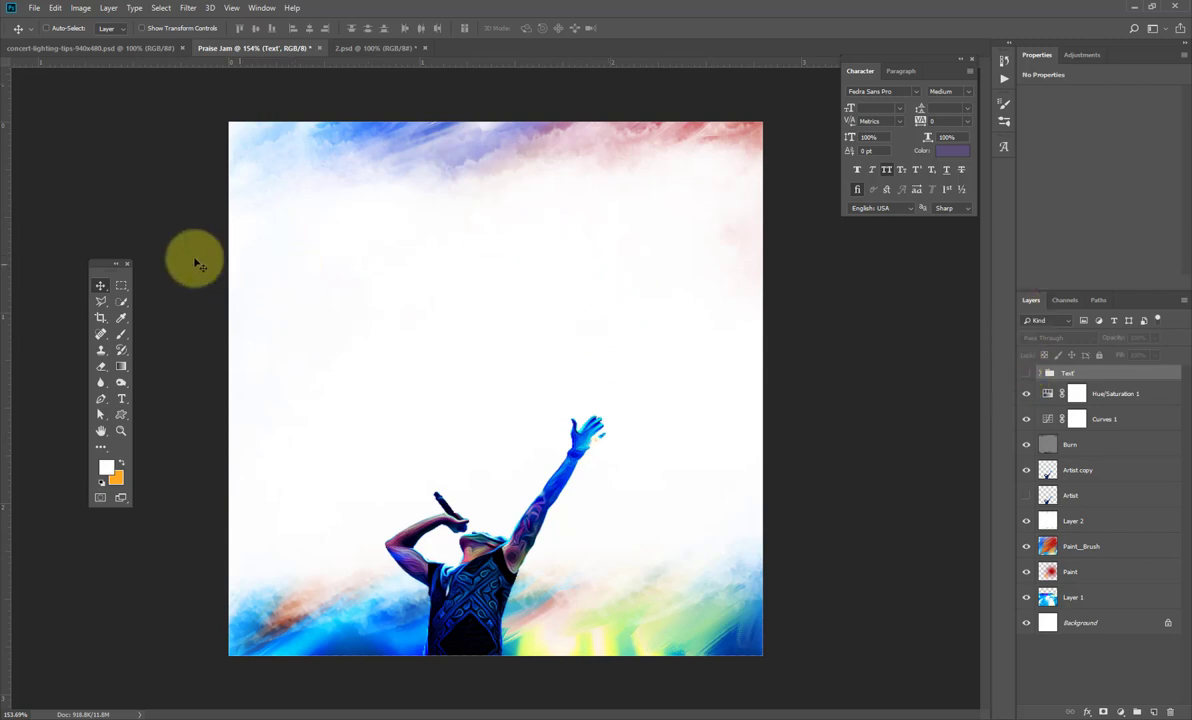
pyautogui.click(123, 287)
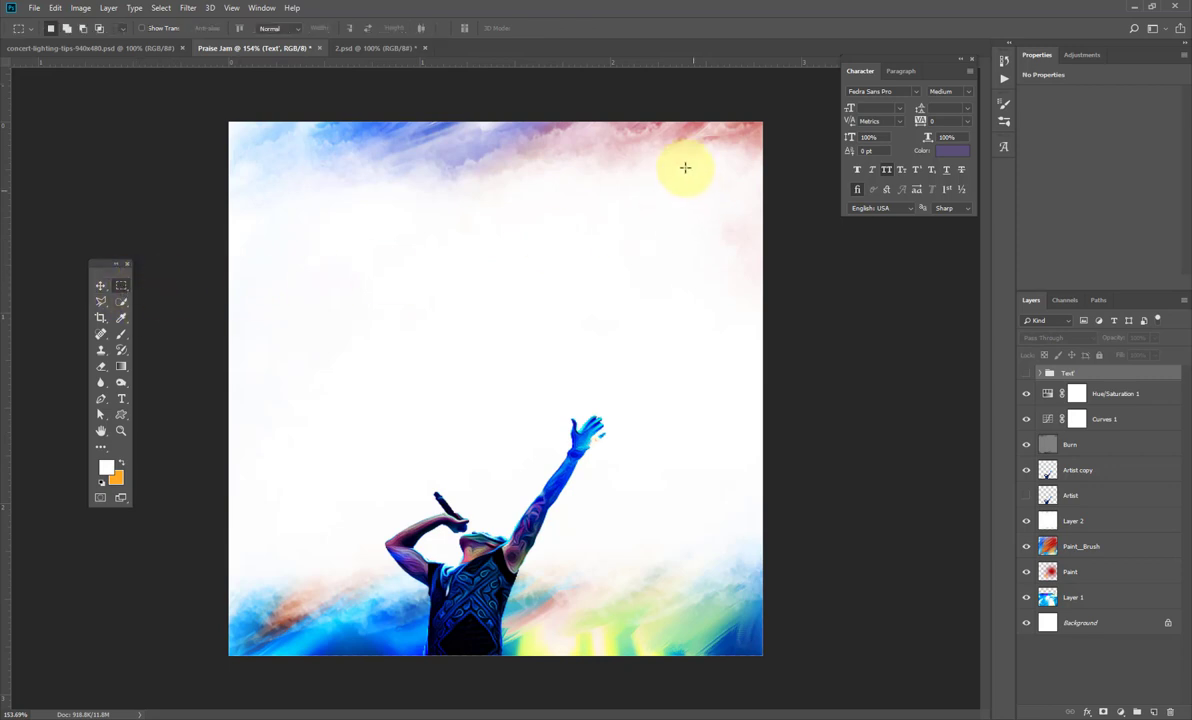
pyautogui.moveTo(729, 220); pyautogui.dragTo(760, 170)
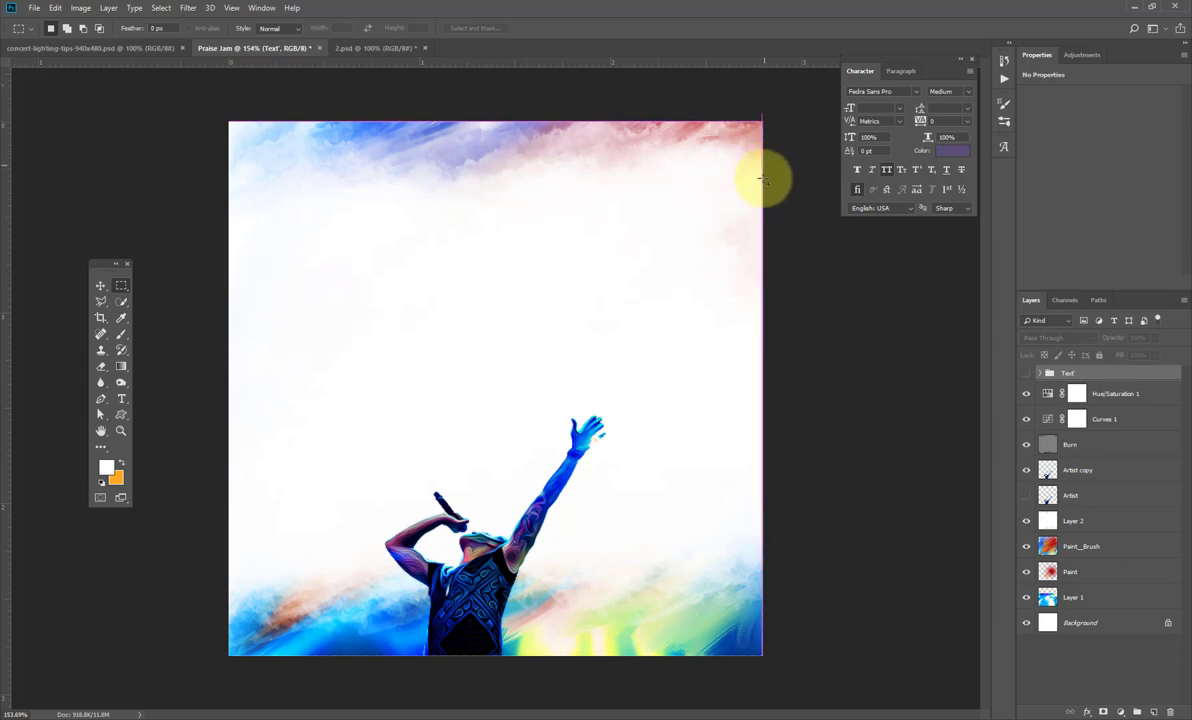
pyautogui.moveTo(762, 179); pyautogui.dragTo(758, 186)
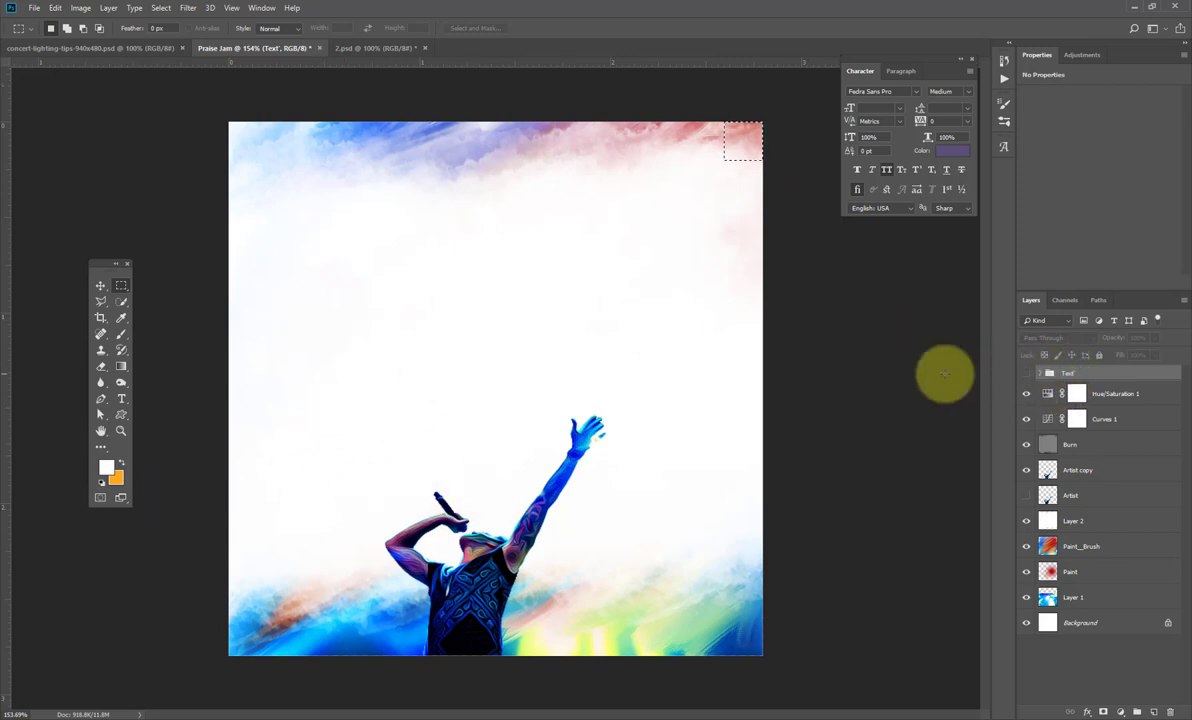
pyautogui.click(1152, 710)
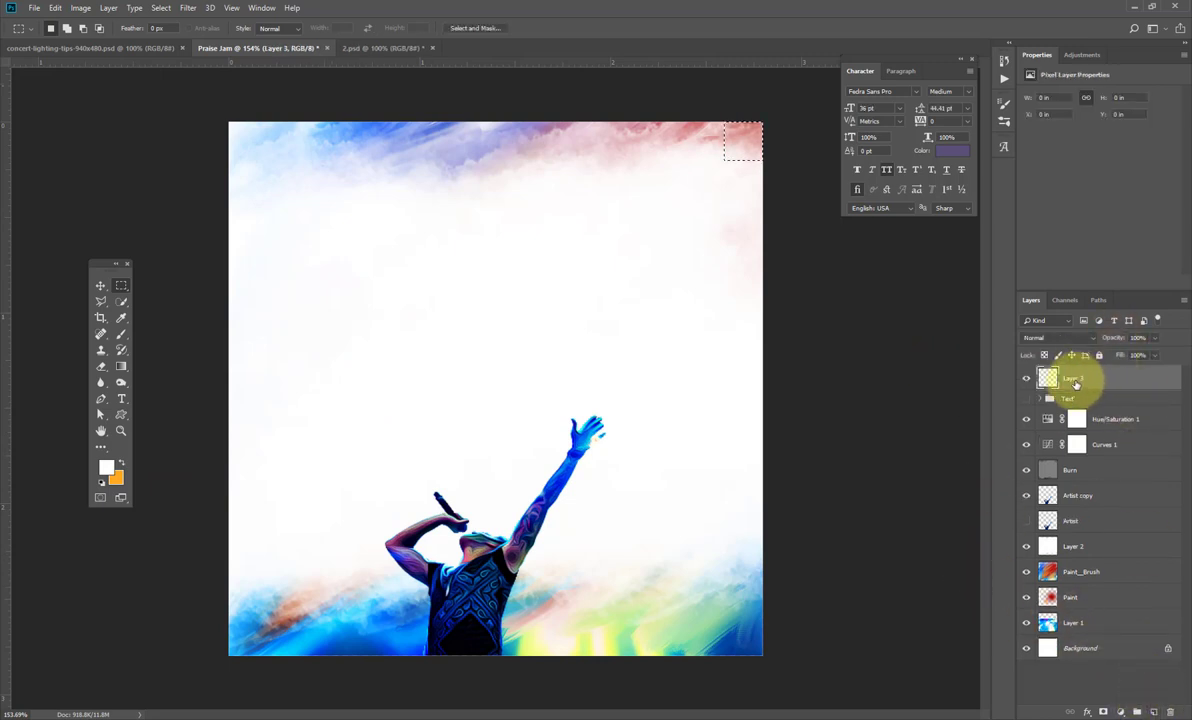
pyautogui.doubleClick(1090, 378)
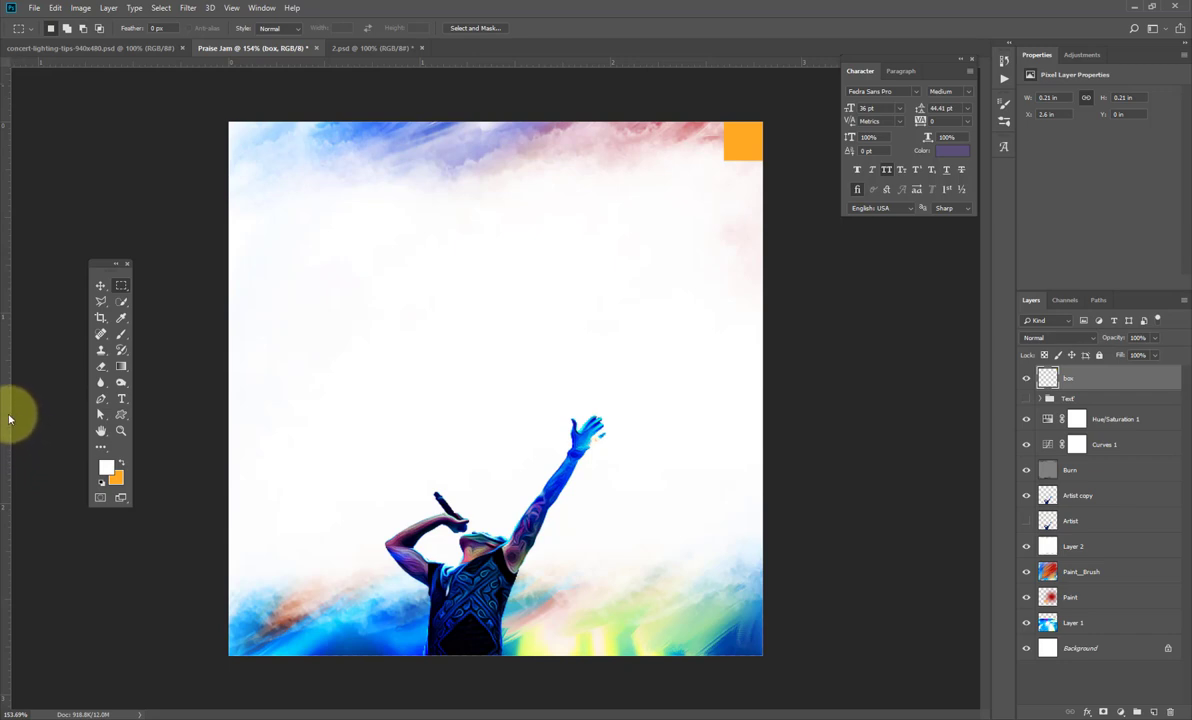
# Place a vertical guide along the orange square's left edge and a horizontal guide along its lower edge
pyautogui.moveTo(8, 418); pyautogui.dragTo(723, 309)
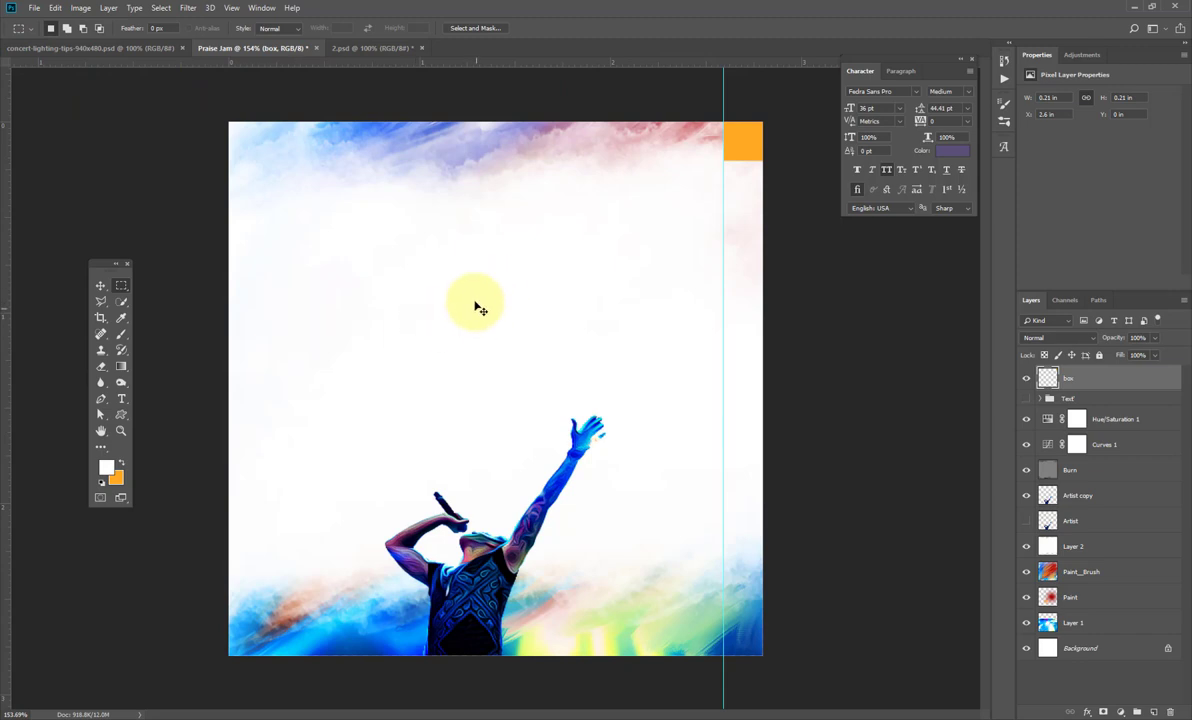
pyautogui.hotkey('ctrl', 'r')
pyautogui.hotkey('ctrl', 'r')
pyautogui.hotkey('ctrl', 'r')
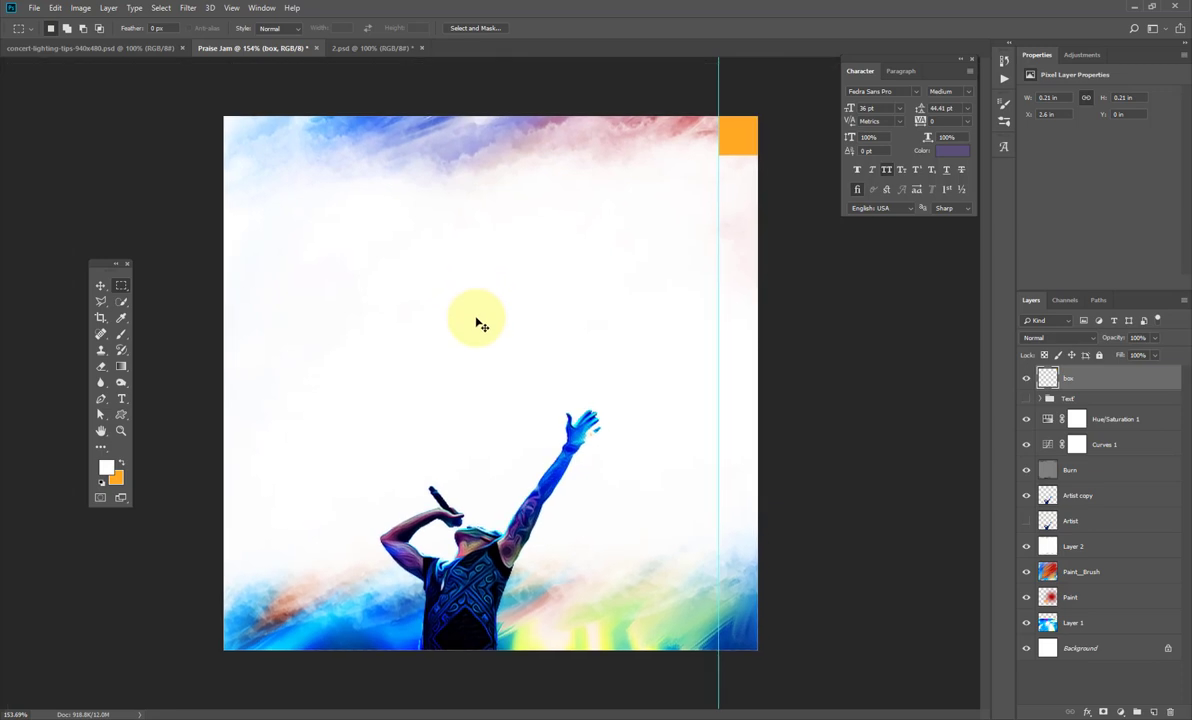
pyautogui.hotkey('ctrl', 'r')
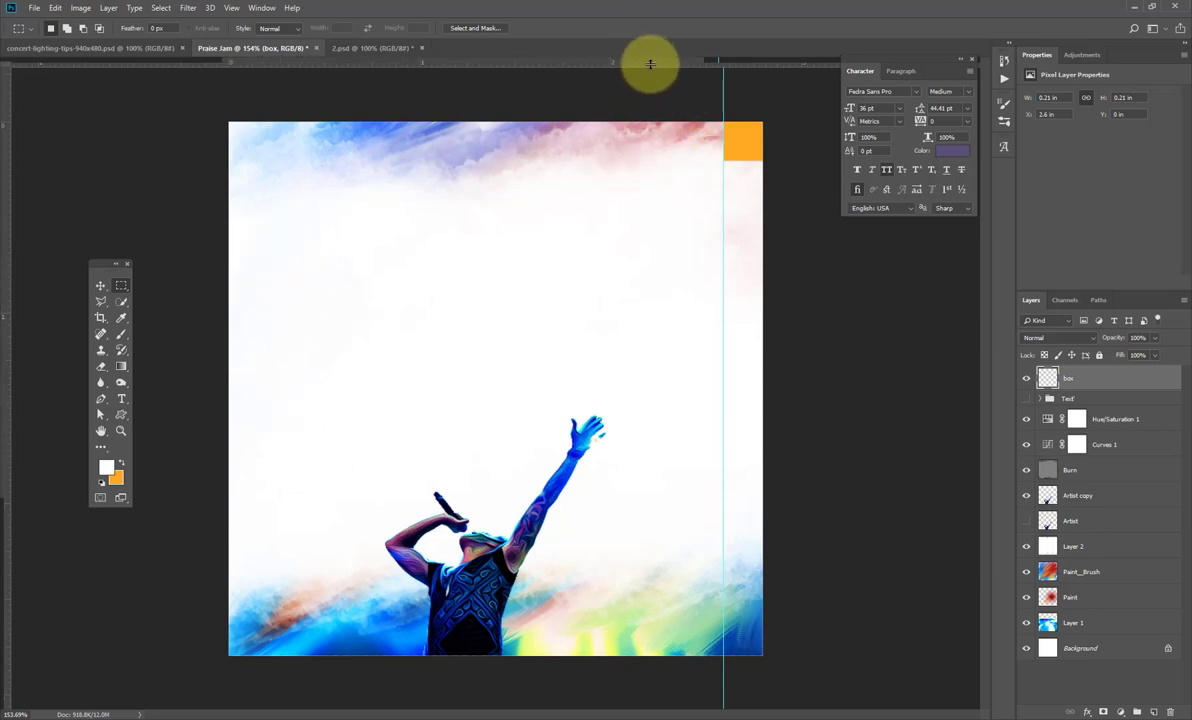
pyautogui.moveTo(652, 60); pyautogui.dragTo(658, 160)
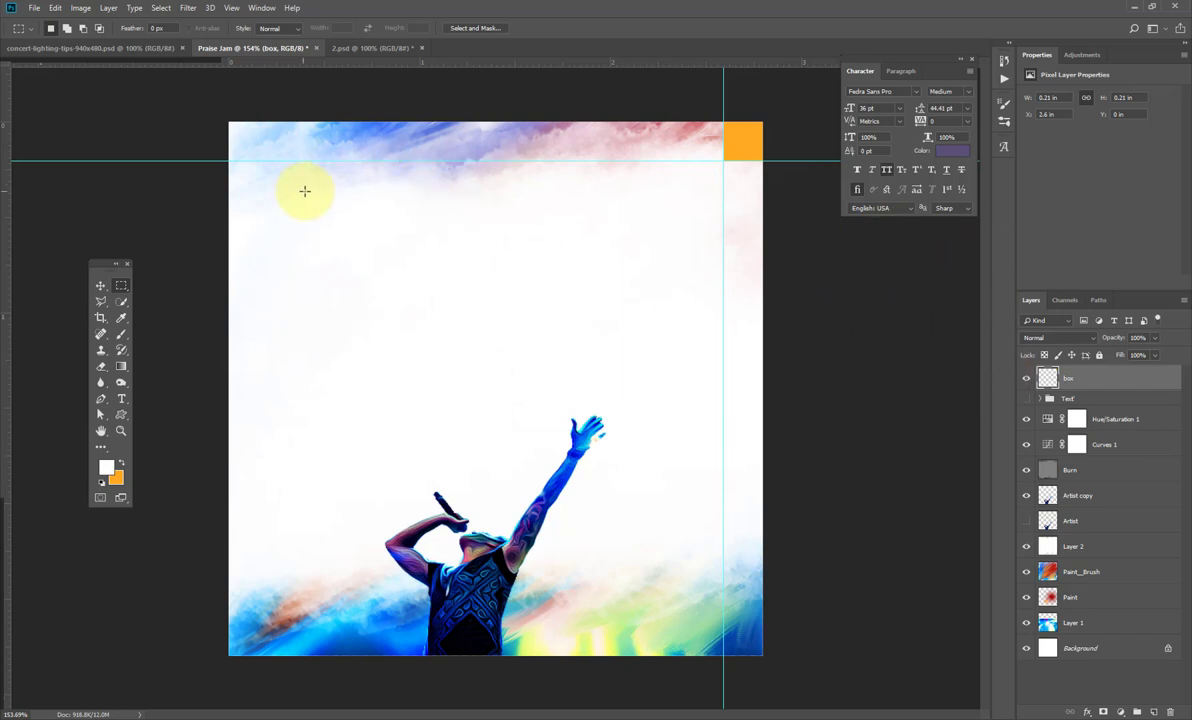
# Move the orange square to the canvas's lower-left corner and place guides along its right and upper edges
pyautogui.click(100, 285)
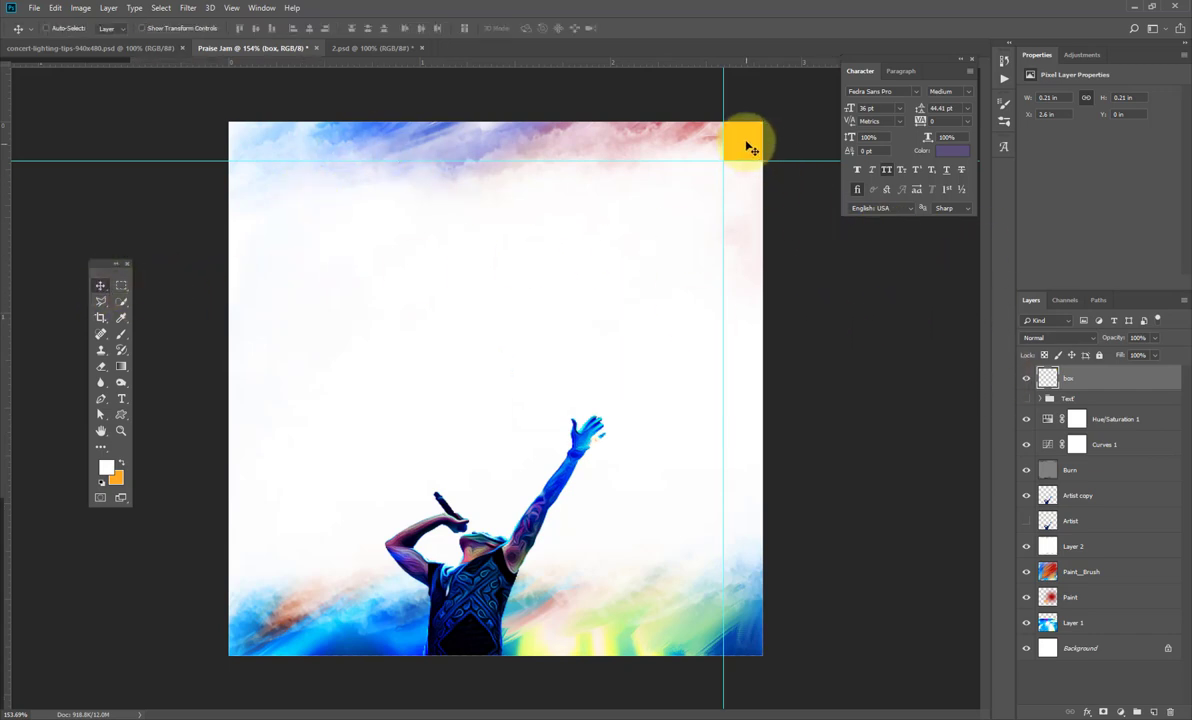
pyautogui.moveTo(745, 141); pyautogui.dragTo(241, 648)
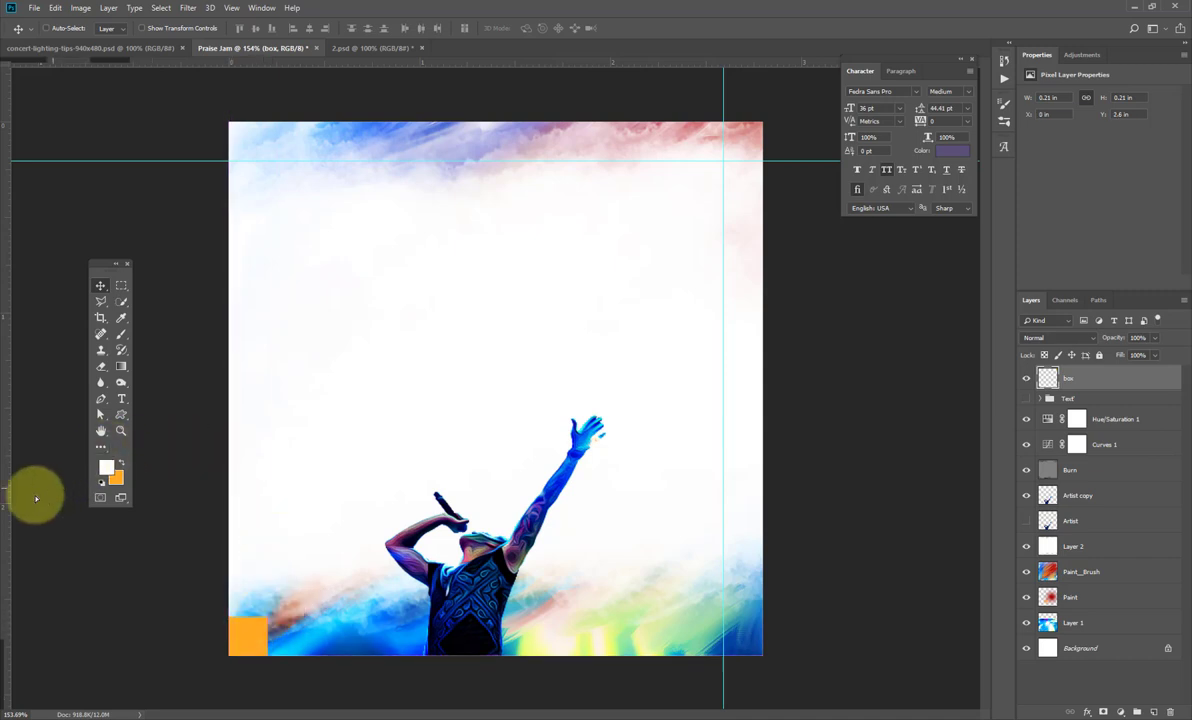
pyautogui.moveTo(7, 505); pyautogui.dragTo(267, 557)
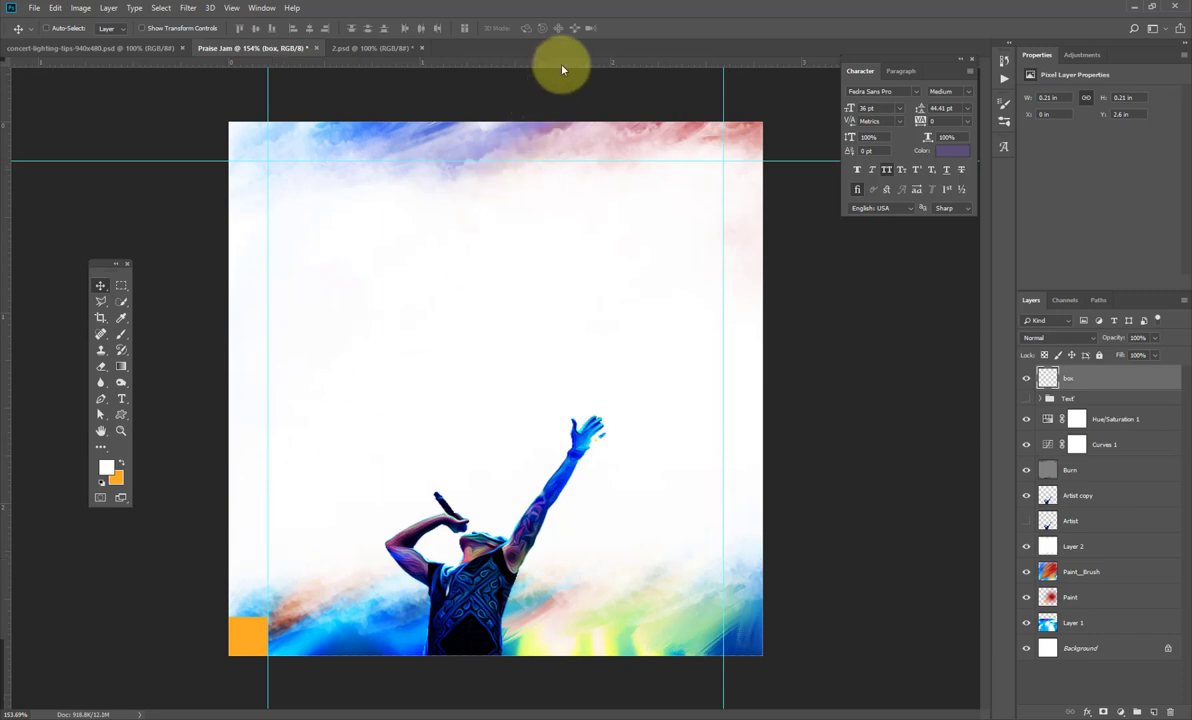
pyautogui.moveTo(522, 59); pyautogui.dragTo(559, 623)
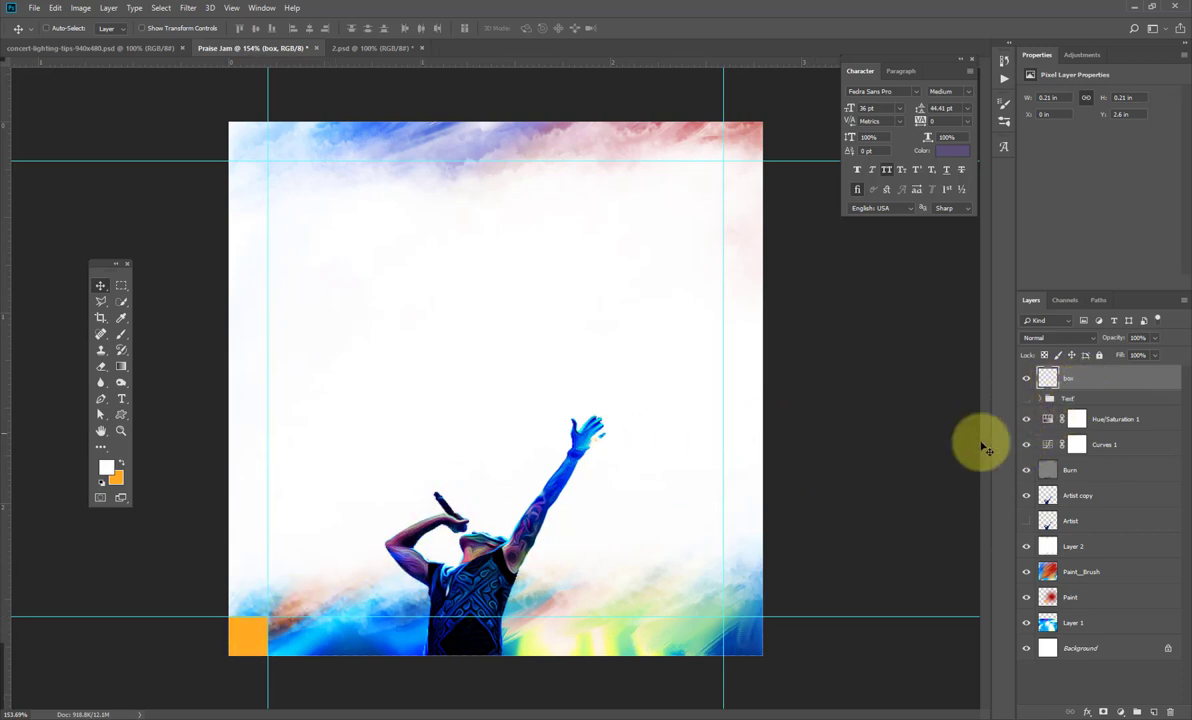
# Move the box inside the lower-left guide intersection and stretch it across to the right margin guide, about 2.39 by 0.45 in
pyautogui.moveTo(262, 633); pyautogui.dragTo(283, 603)
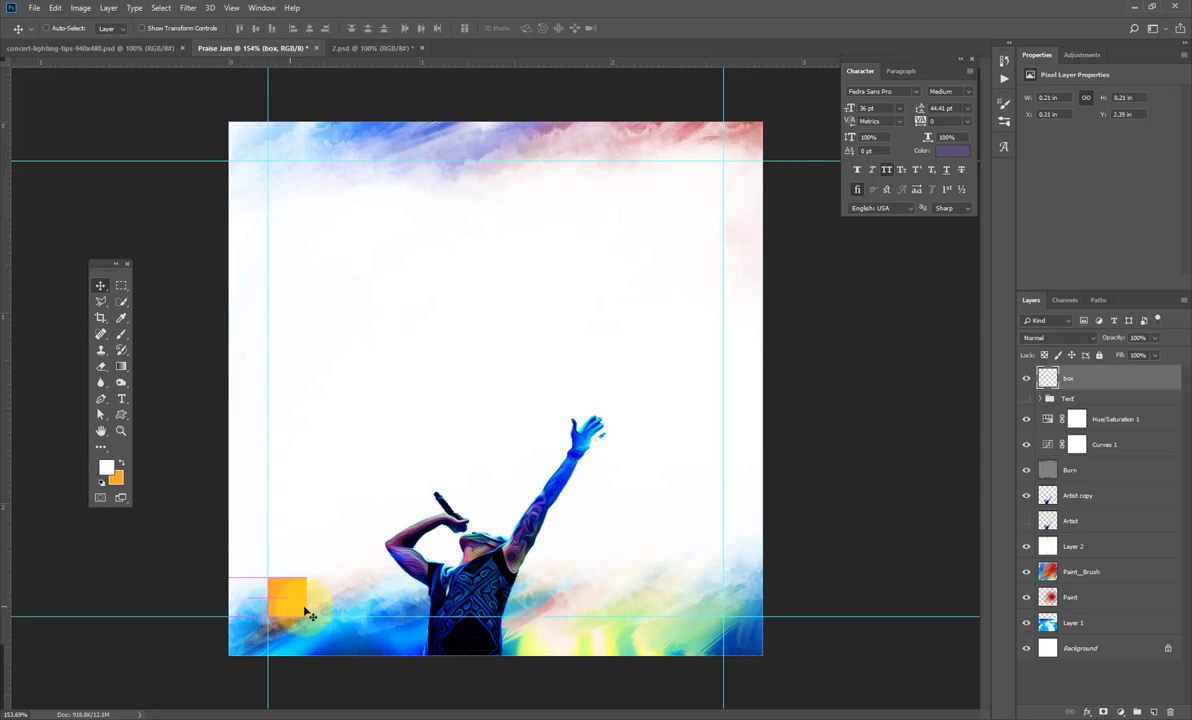
pyautogui.hotkey('ctrl', 't')
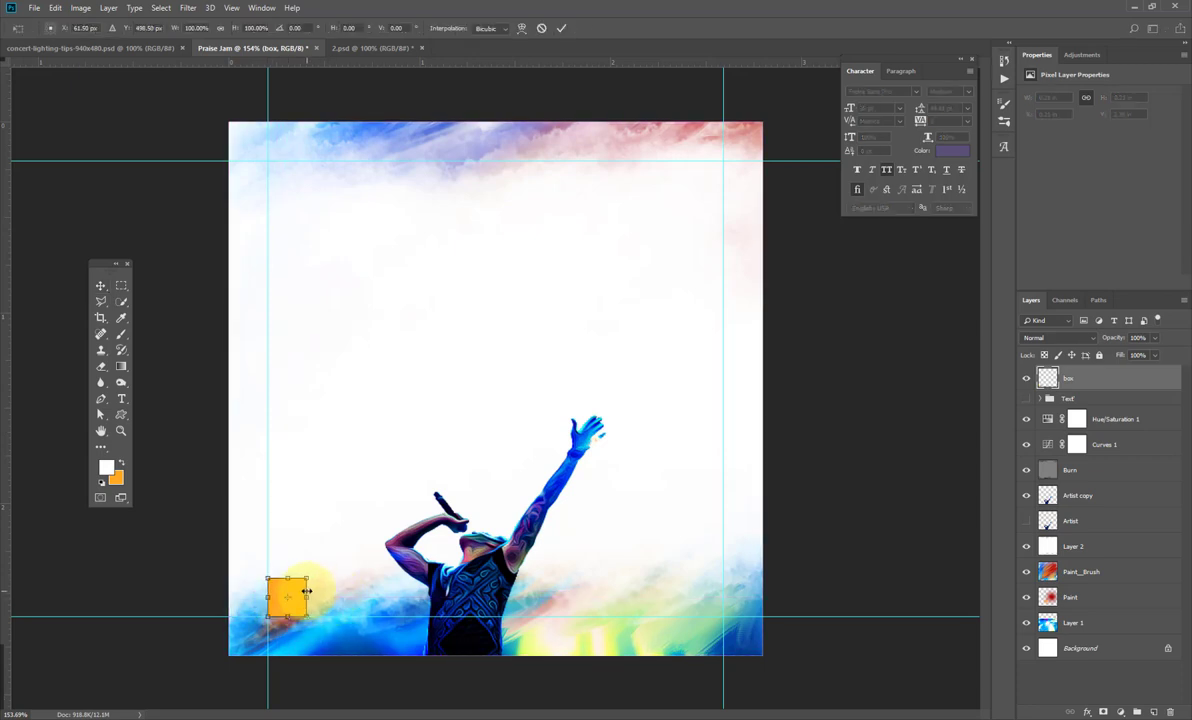
pyautogui.moveTo(307, 596); pyautogui.dragTo(722, 609)
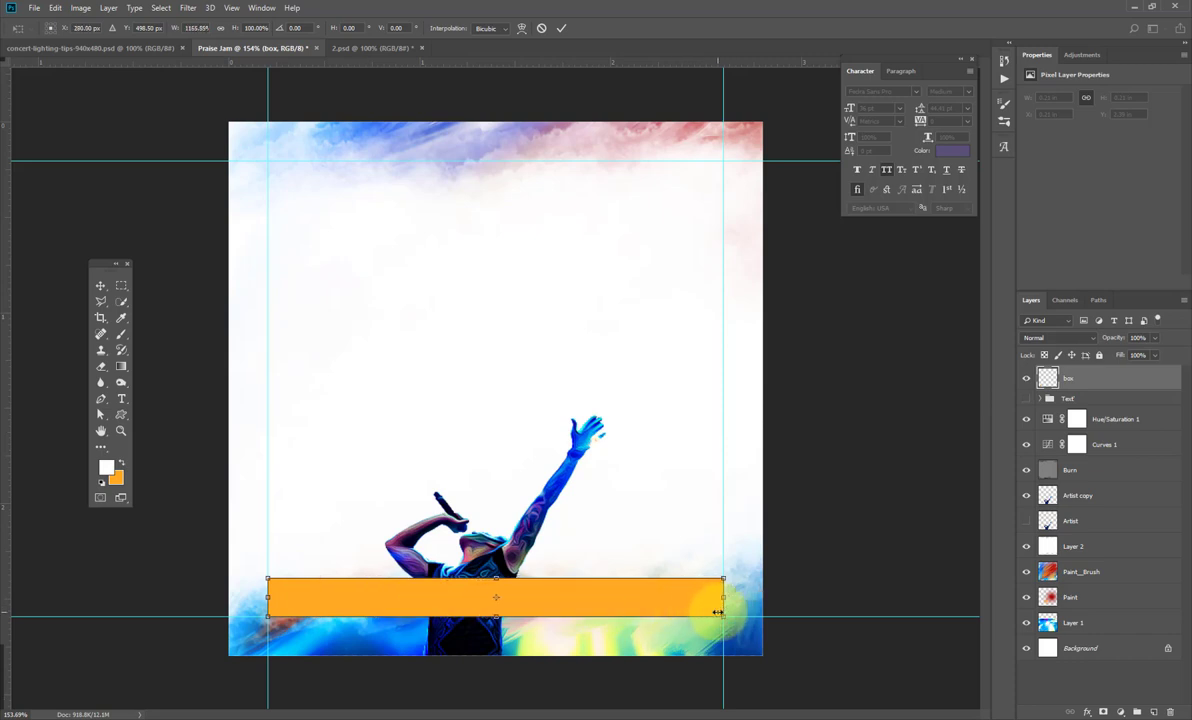
pyautogui.moveTo(497, 578); pyautogui.dragTo(497, 532)
pyautogui.press('Return')
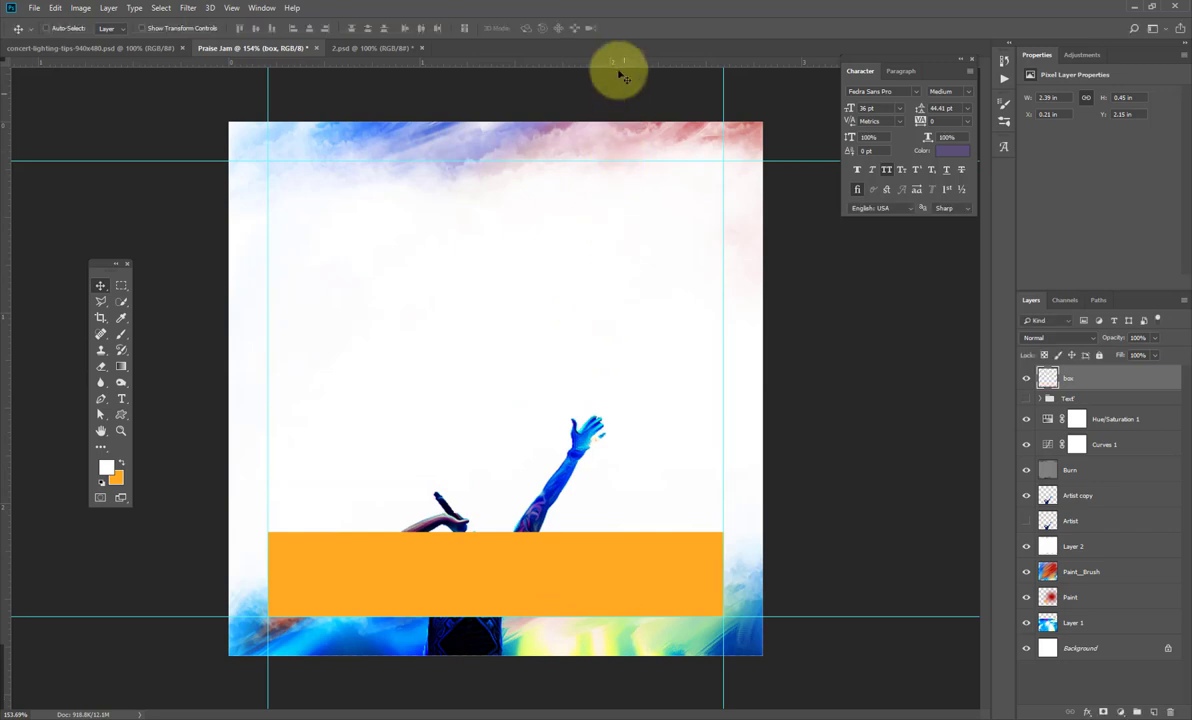
# Place four horizontal guides spaced one box height apart, using the box as a spacer, and delete the box layer
pyautogui.moveTo(620, 62); pyautogui.dragTo(609, 534)
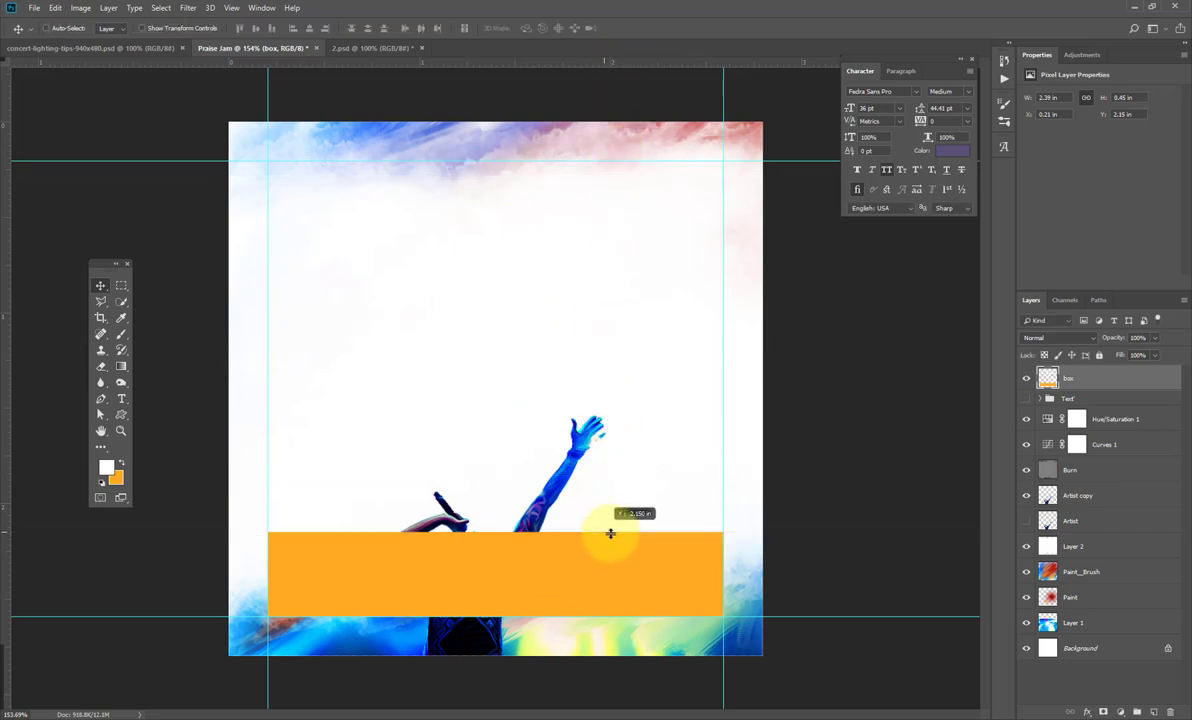
pyautogui.moveTo(567, 576); pyautogui.dragTo(568, 490)
pyautogui.moveTo(596, 62); pyautogui.dragTo(594, 400)
pyautogui.moveTo(598, 62); pyautogui.dragTo(599, 343)
pyautogui.moveTo(599, 400); pyautogui.dragTo(600, 315)
pyautogui.moveTo(622, 62); pyautogui.dragTo(614, 285)
pyautogui.click(1026, 378)
pyautogui.moveTo(1100, 378); pyautogui.dragTo(1168, 708)
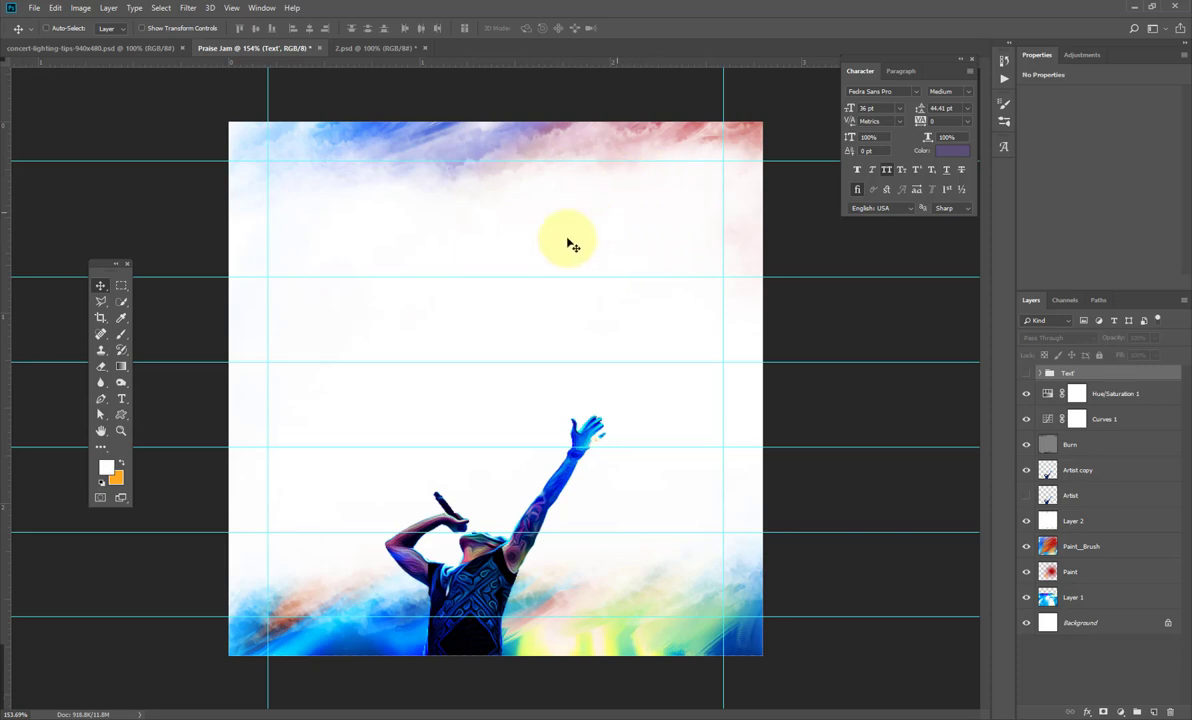
# Show the Text group and align it with the right and upper margin guides
pyautogui.click(1026, 373)
pyautogui.moveTo(695, 197); pyautogui.dragTo(699, 198)
pyautogui.moveTo(668, 480); pyautogui.dragTo(670, 479)
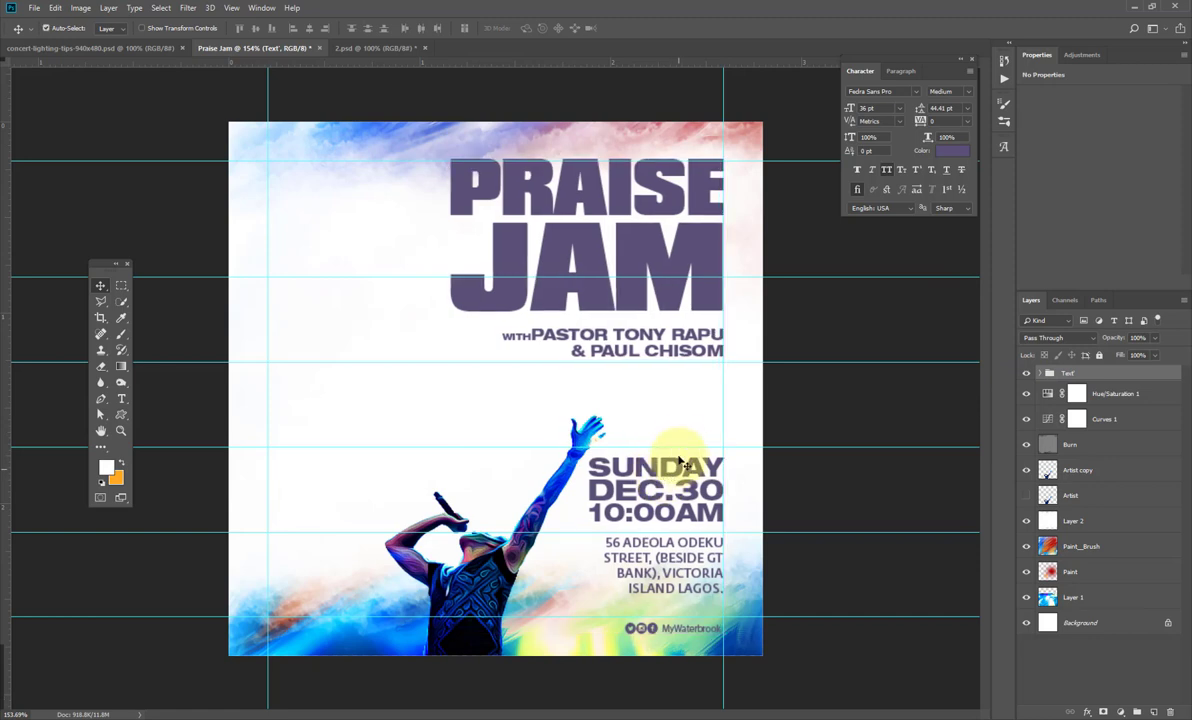
pyautogui.moveTo(709, 179); pyautogui.dragTo(705, 178)
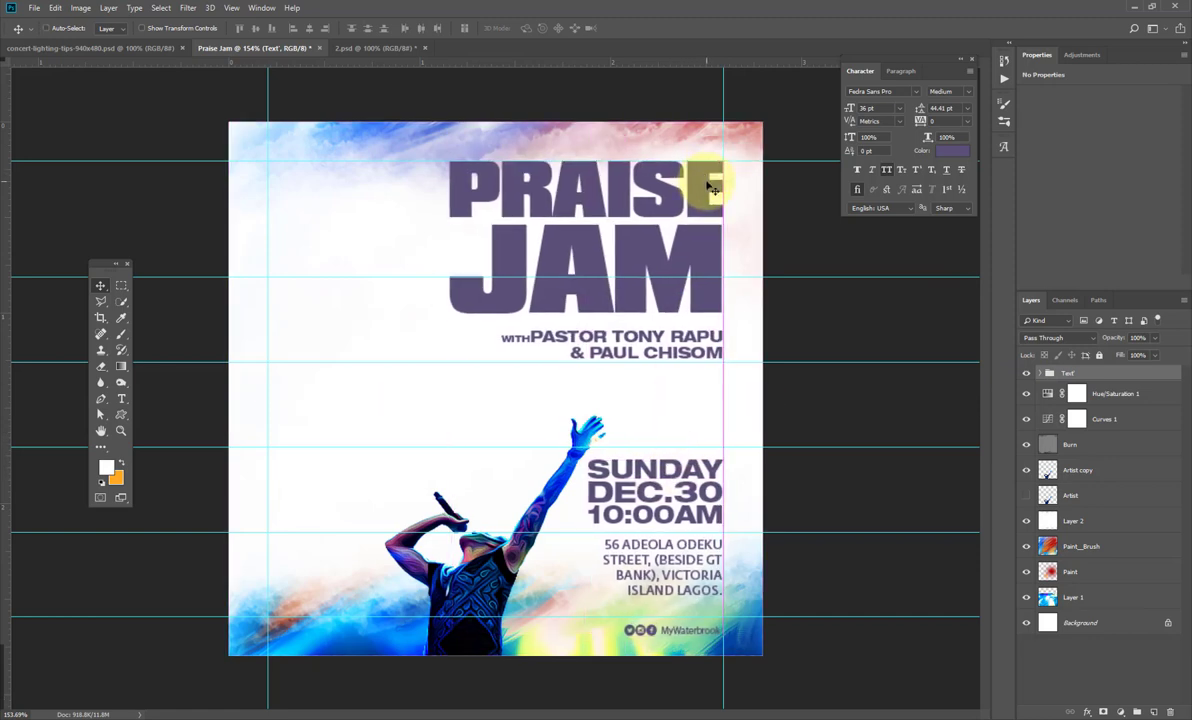
# Move the Date N Time group up so its upper edge meets the horizontal guide near the singer's raised hand
pyautogui.rightClick(690, 478)
pyautogui.click(705, 492)
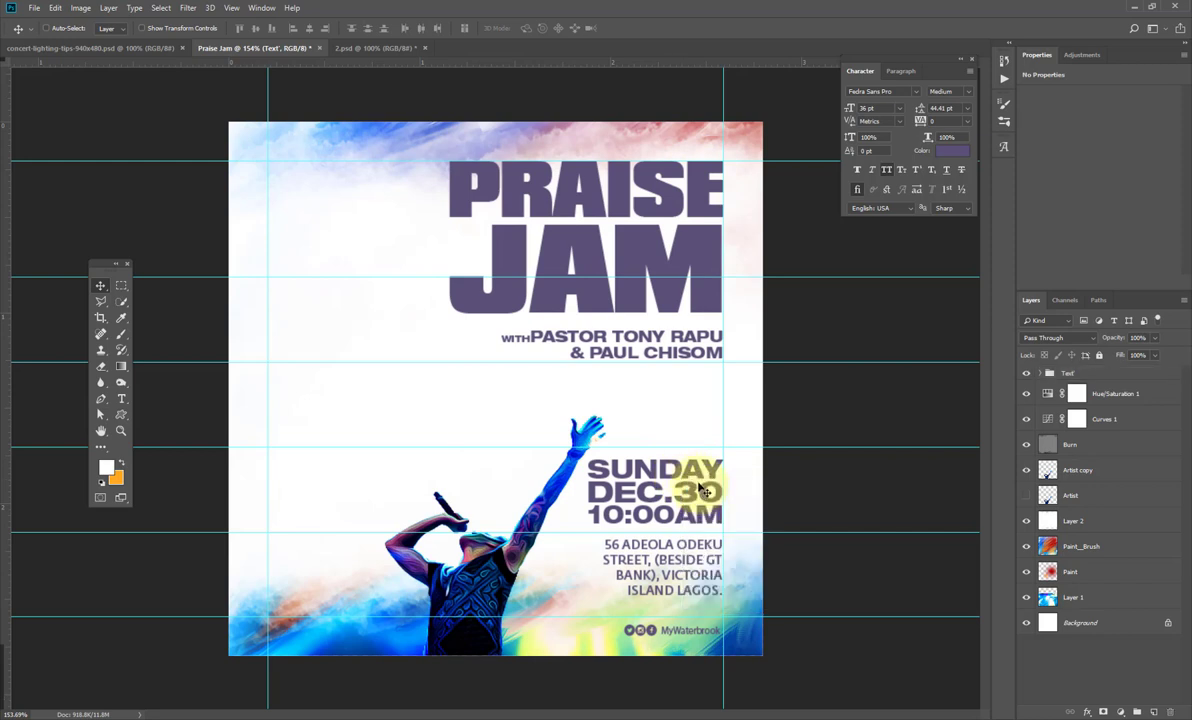
pyautogui.moveTo(705, 495); pyautogui.dragTo(708, 487)
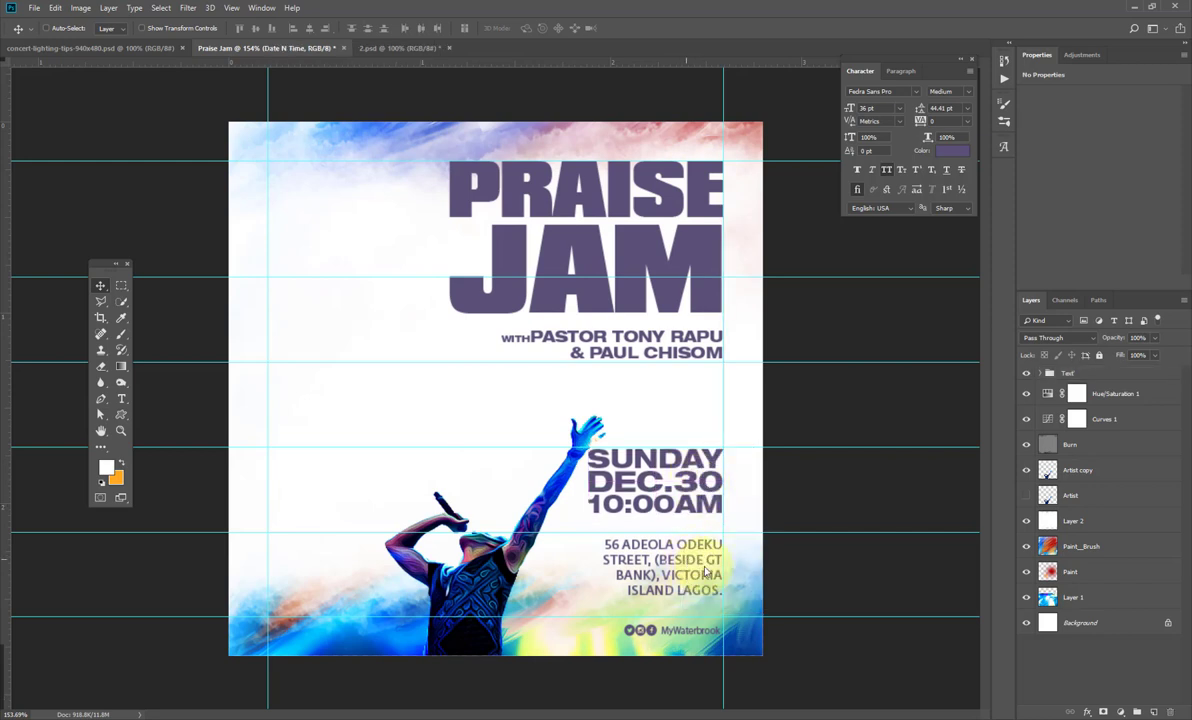
# Move the venue address text up so its first line meets the guide below the date and time
pyautogui.rightClick(705, 572)
pyautogui.click(735, 568)
pyautogui.moveTo(698, 565); pyautogui.dragTo(702, 575)
# Select the MyWaterbrook text and the social icons together and move them slightly up against the right and lower margin guides
pyautogui.rightClick(696, 634)
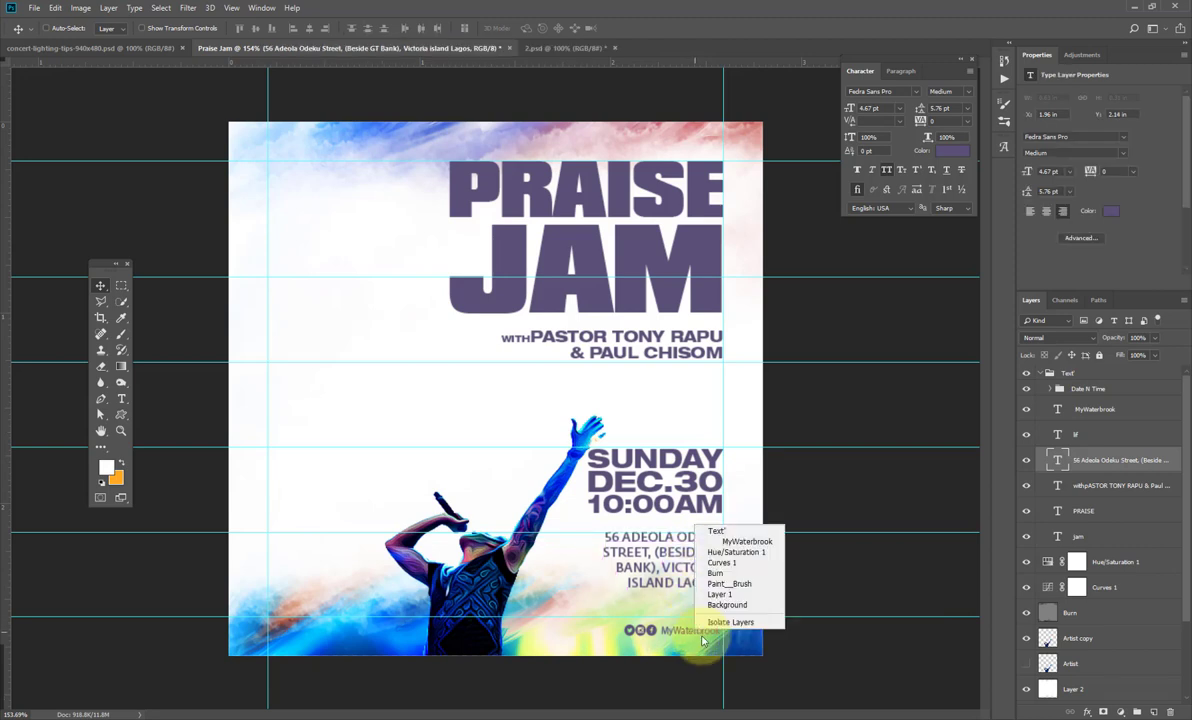
pyautogui.click(727, 543)
pyautogui.rightClick(697, 527)
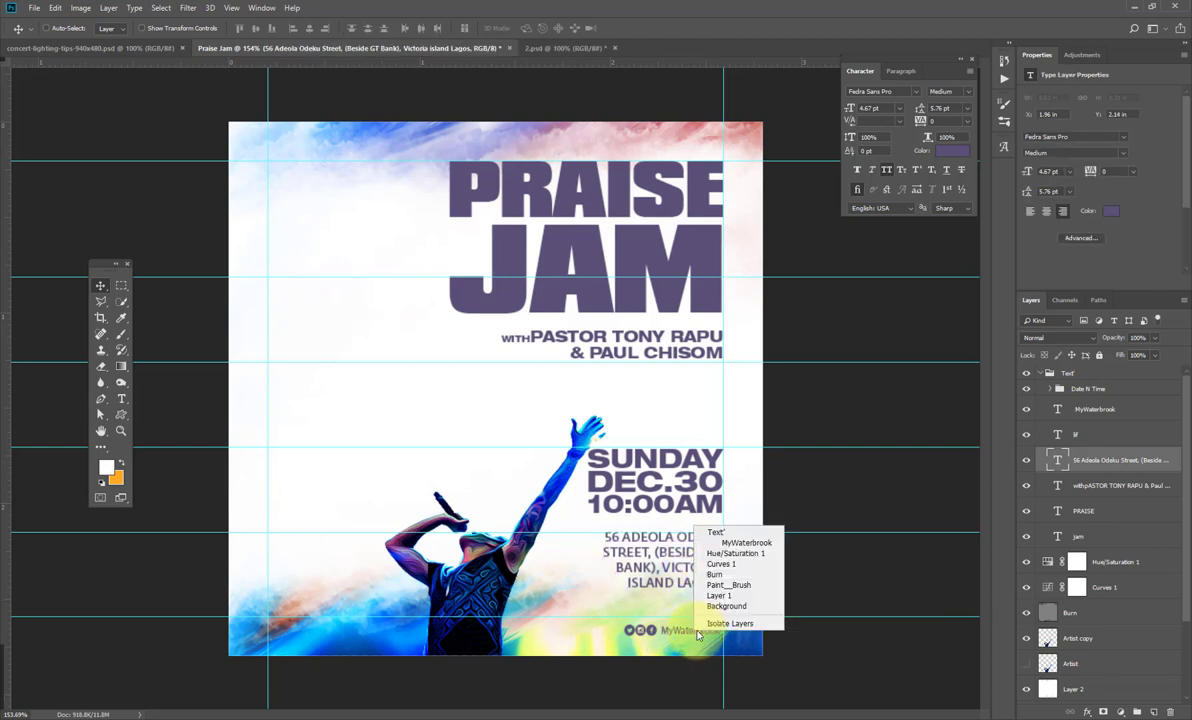
pyautogui.click(728, 545)
pyautogui.keyDown('shift'); pyautogui.click(1096, 436); pyautogui.keyUp('shift')
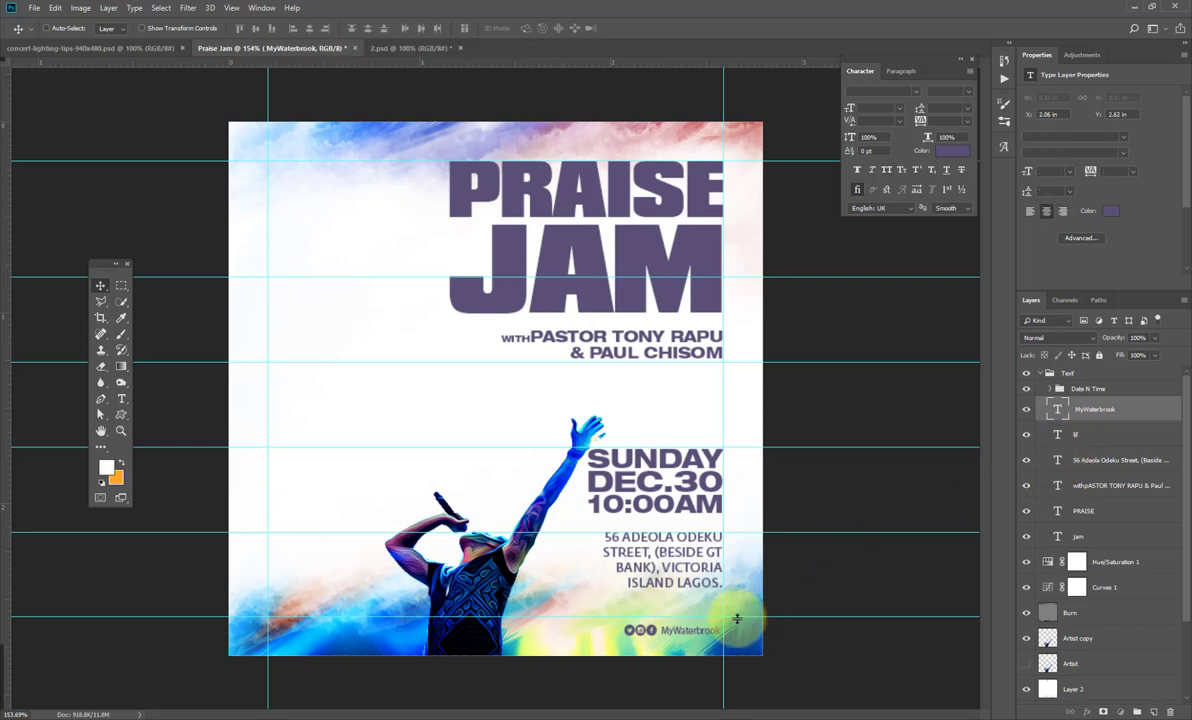
pyautogui.moveTo(741, 626); pyautogui.dragTo(737, 597)
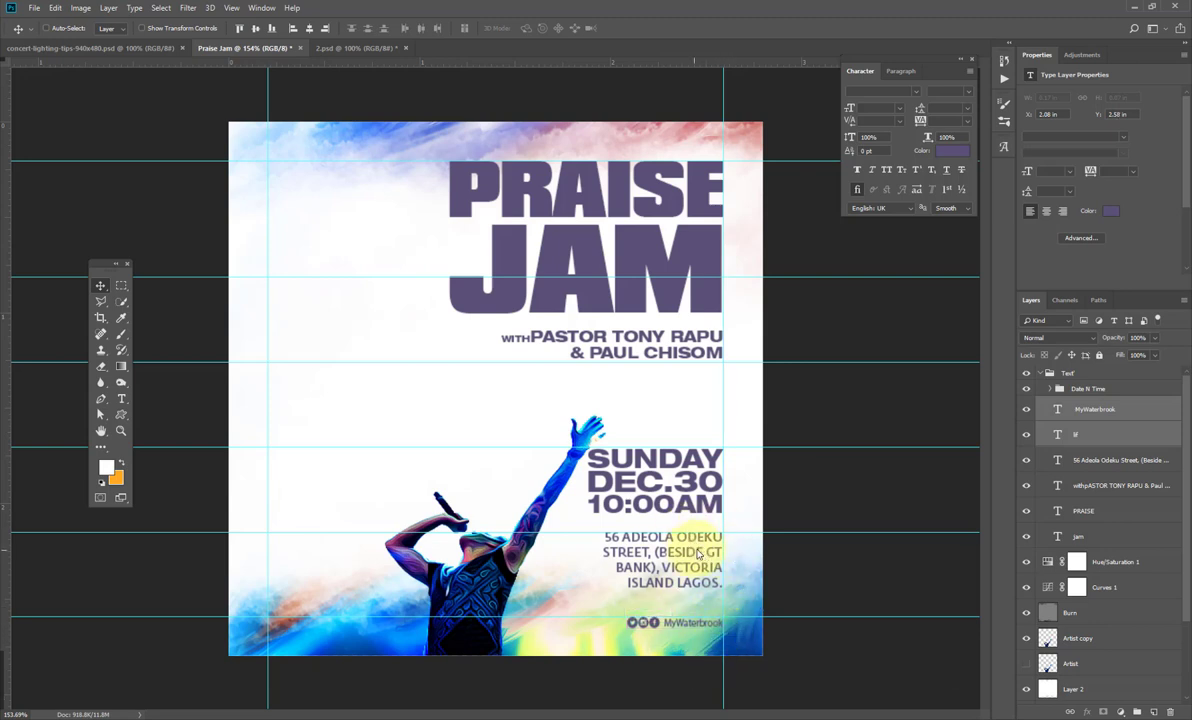
# Move the guest names text slightly down so its second line meets the horizontal guide beneath it
pyautogui.rightClick(698, 553)
pyautogui.click(705, 558)
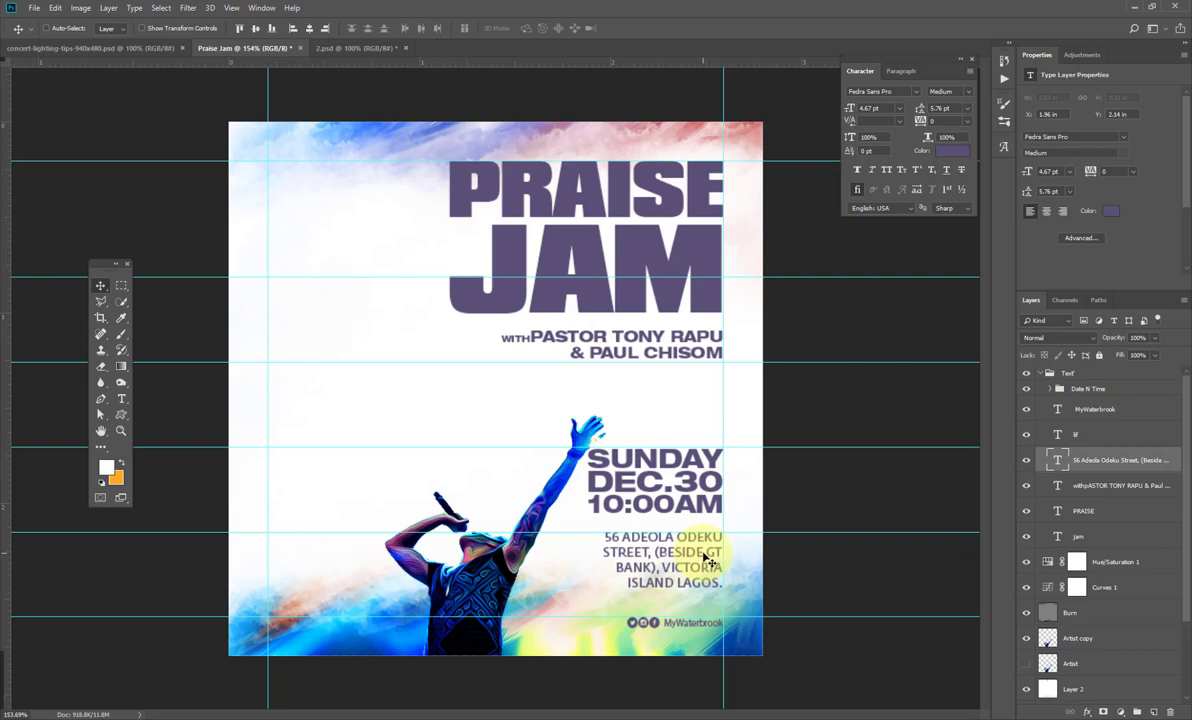
pyautogui.moveTo(705, 558); pyautogui.dragTo(705, 545)
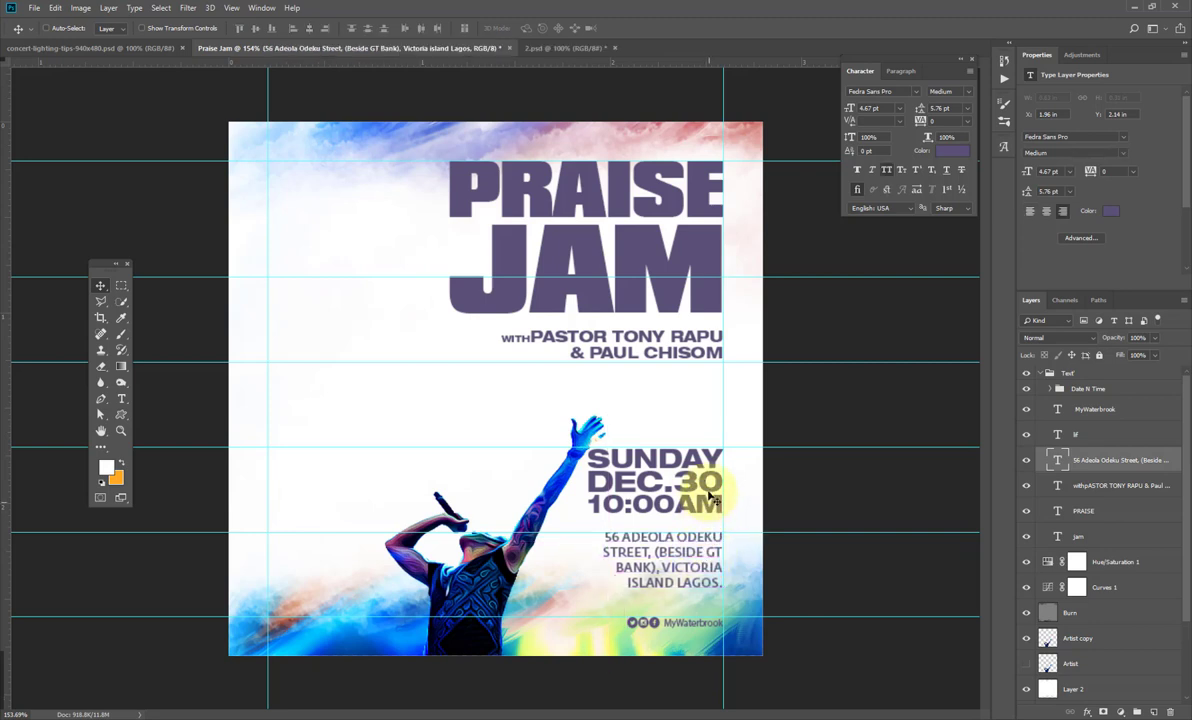
pyautogui.rightClick(712, 357)
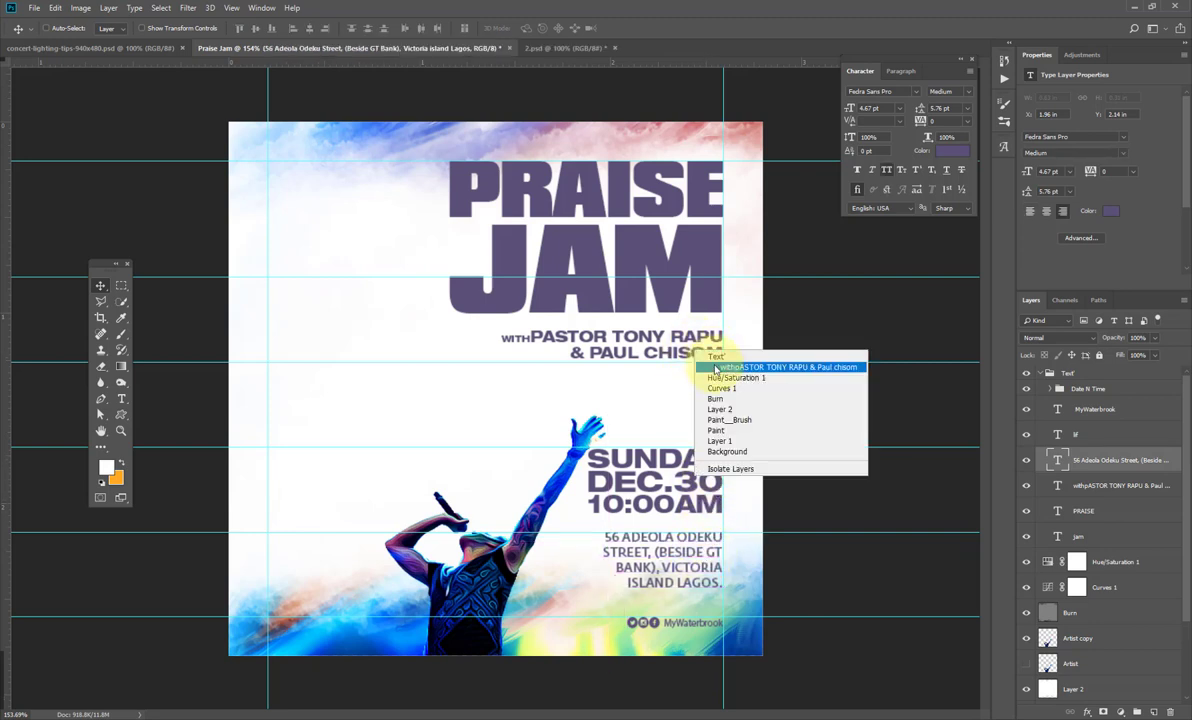
pyautogui.click(722, 366)
pyautogui.moveTo(710, 356); pyautogui.dragTo(697, 353)
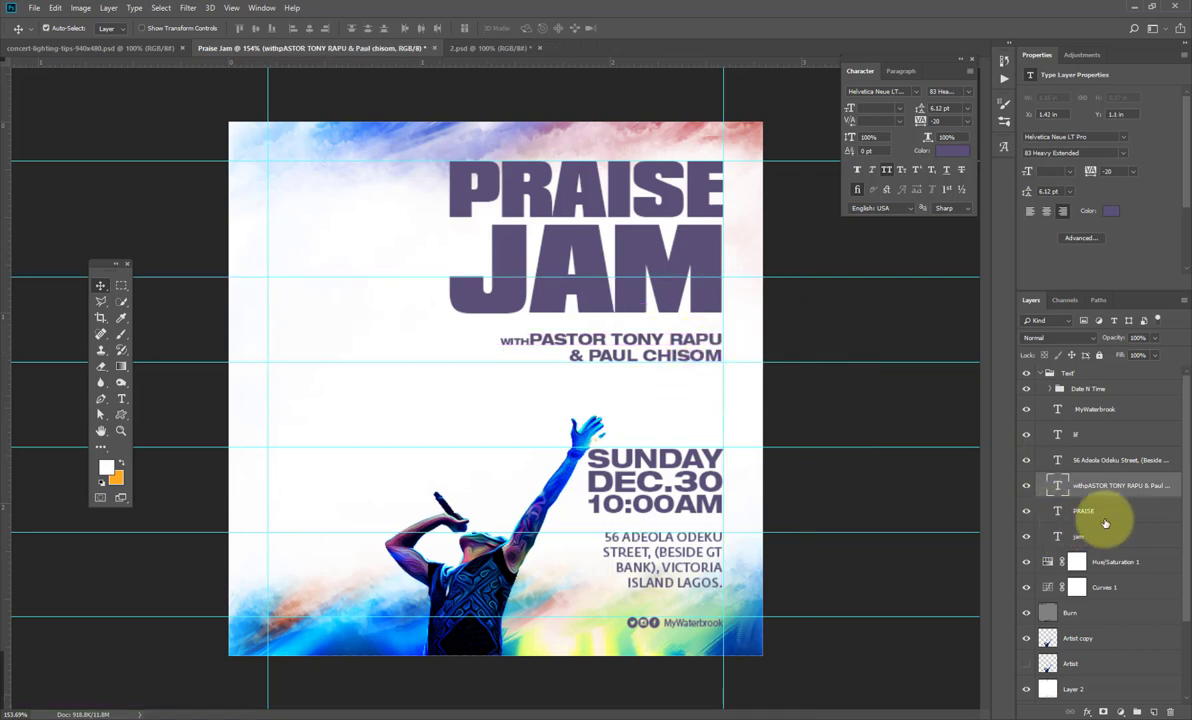
# Select the guest names, PRAISE and jam text layers together and hide the guides
pyautogui.keyDown('shift'); pyautogui.click(1085, 536); pyautogui.keyUp('shift')
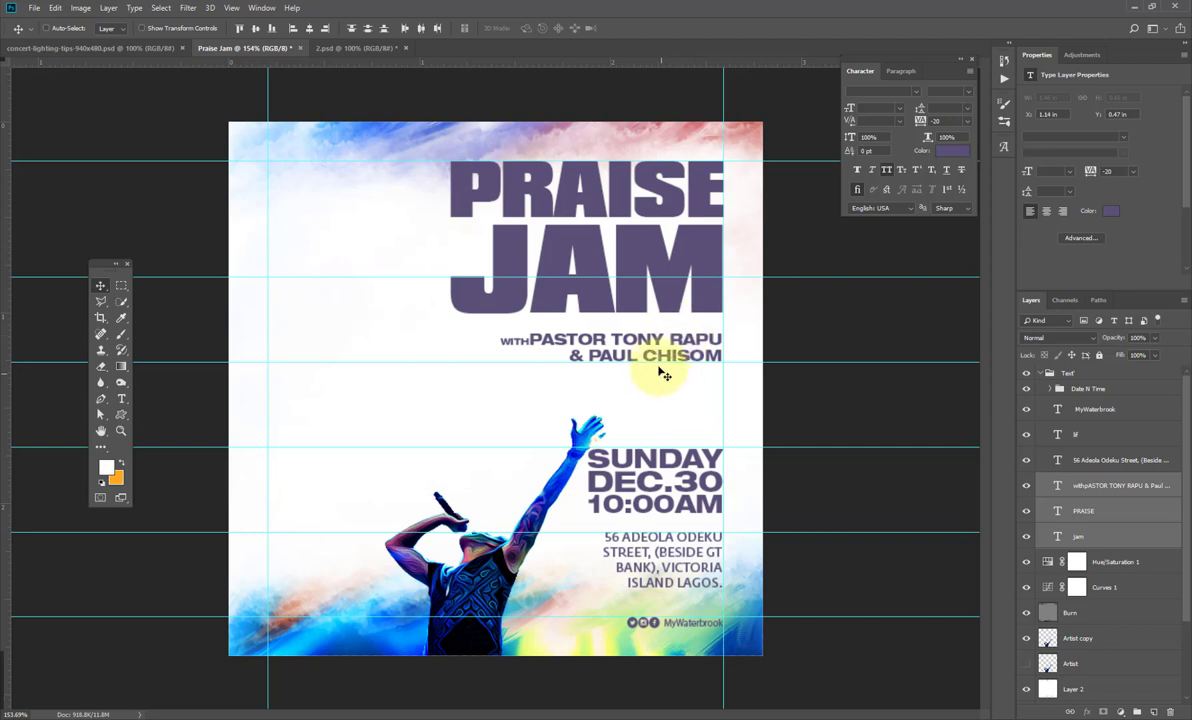
pyautogui.press('ctrl')
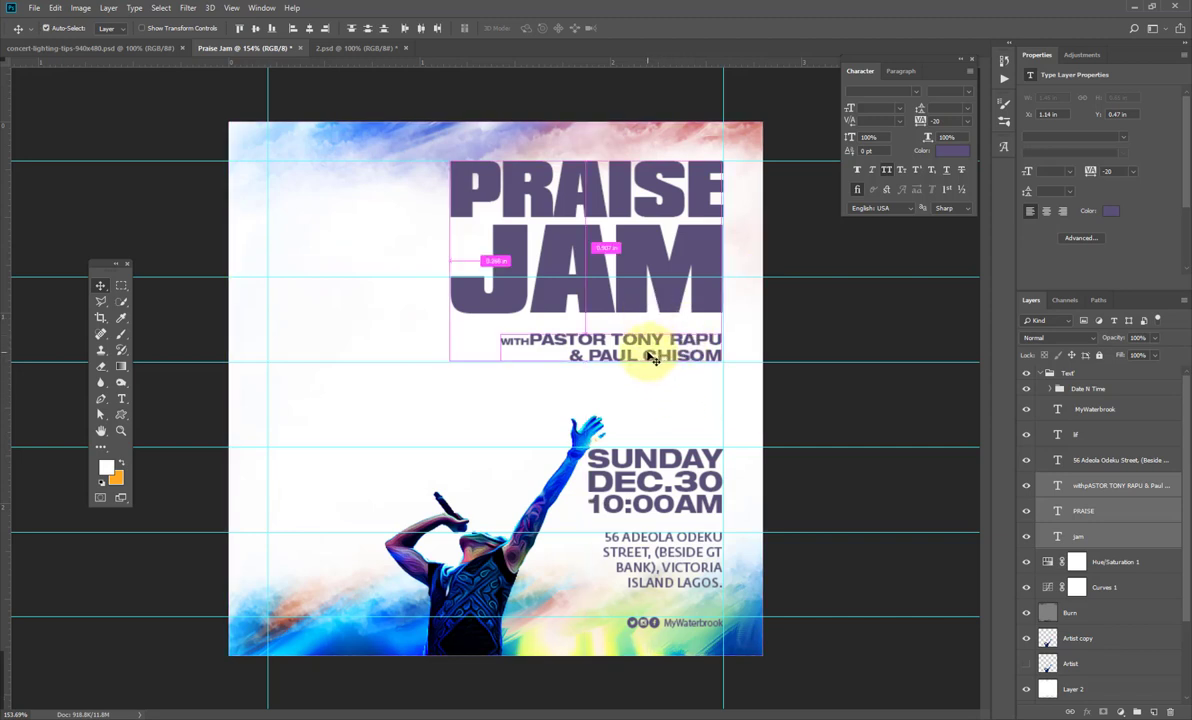
pyautogui.hotkey('ctrl', 'h')
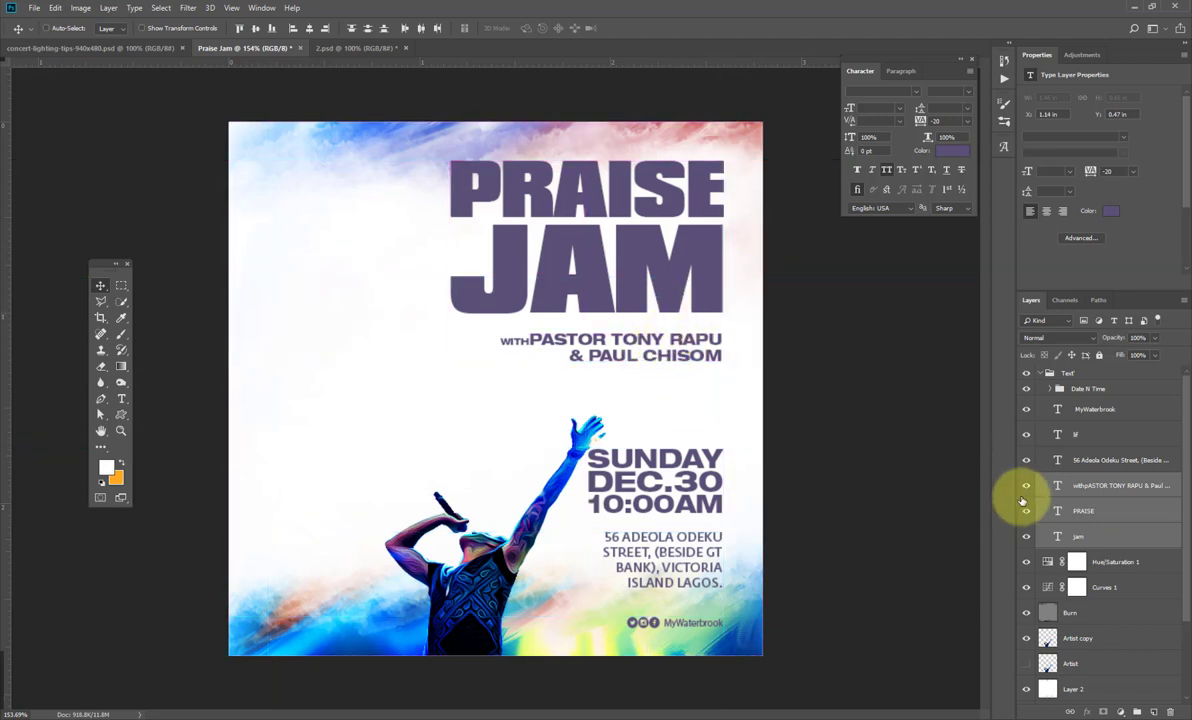
# Colour the guest names after the word "with" bright red (#f20000)
pyautogui.click(1106, 485)
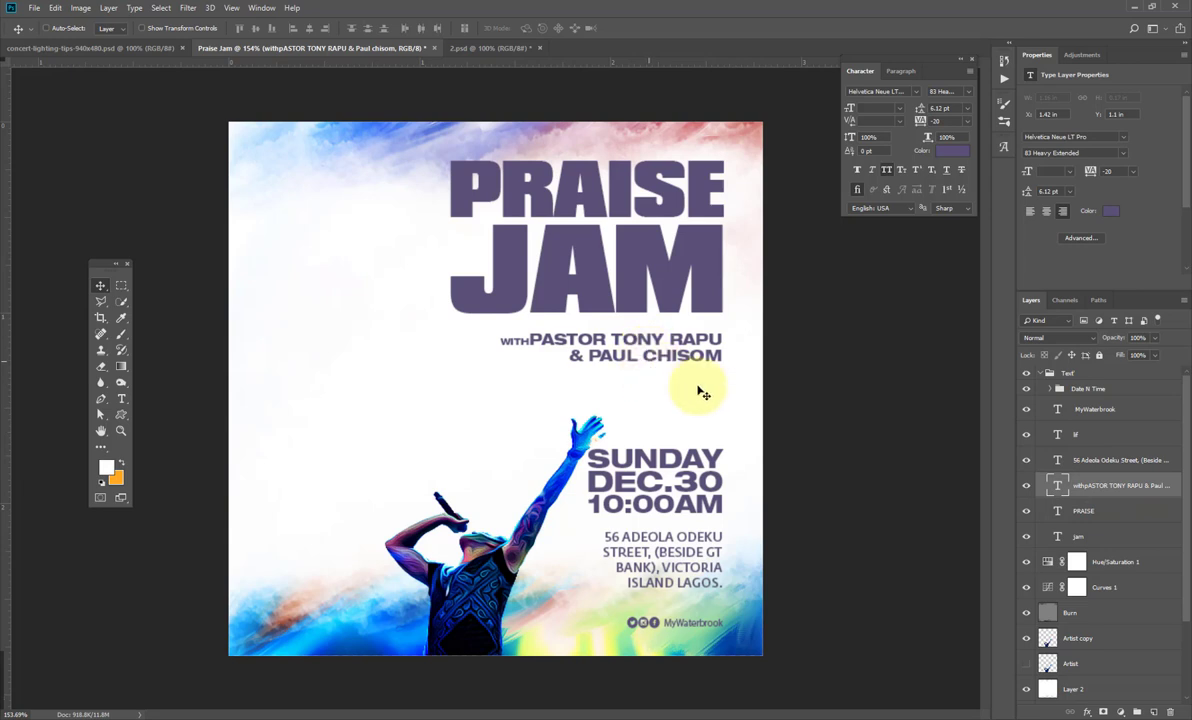
pyautogui.click(1076, 468)
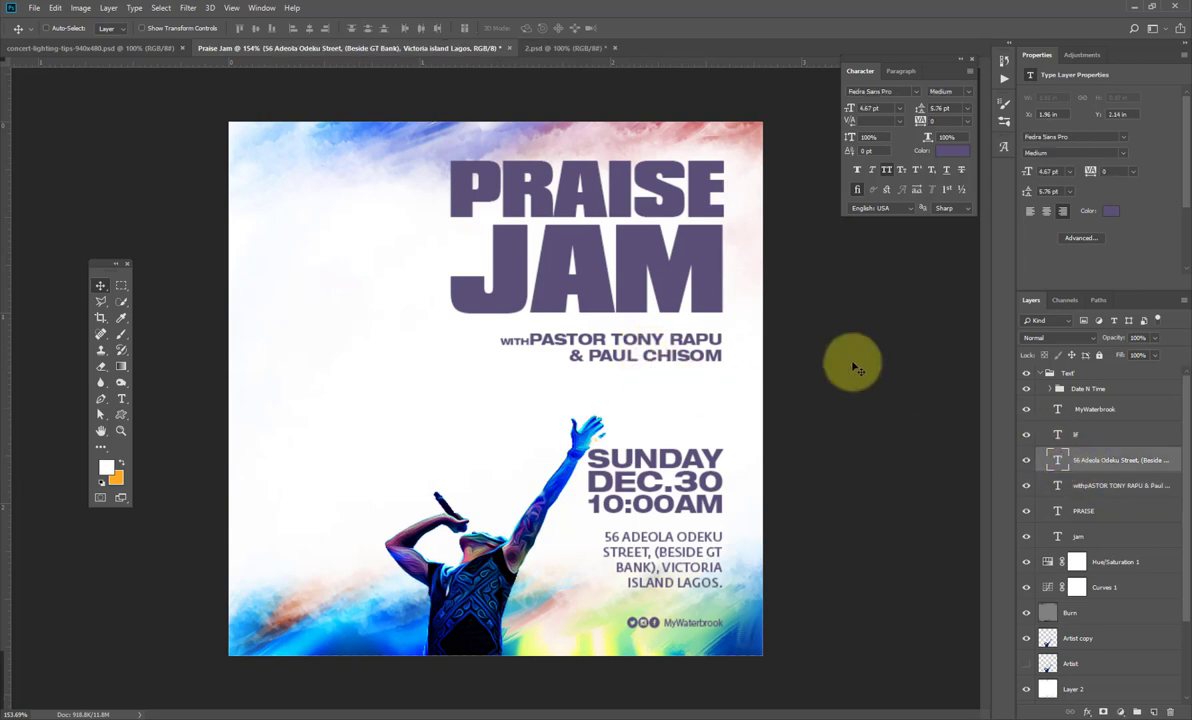
pyautogui.rightClick(673, 358)
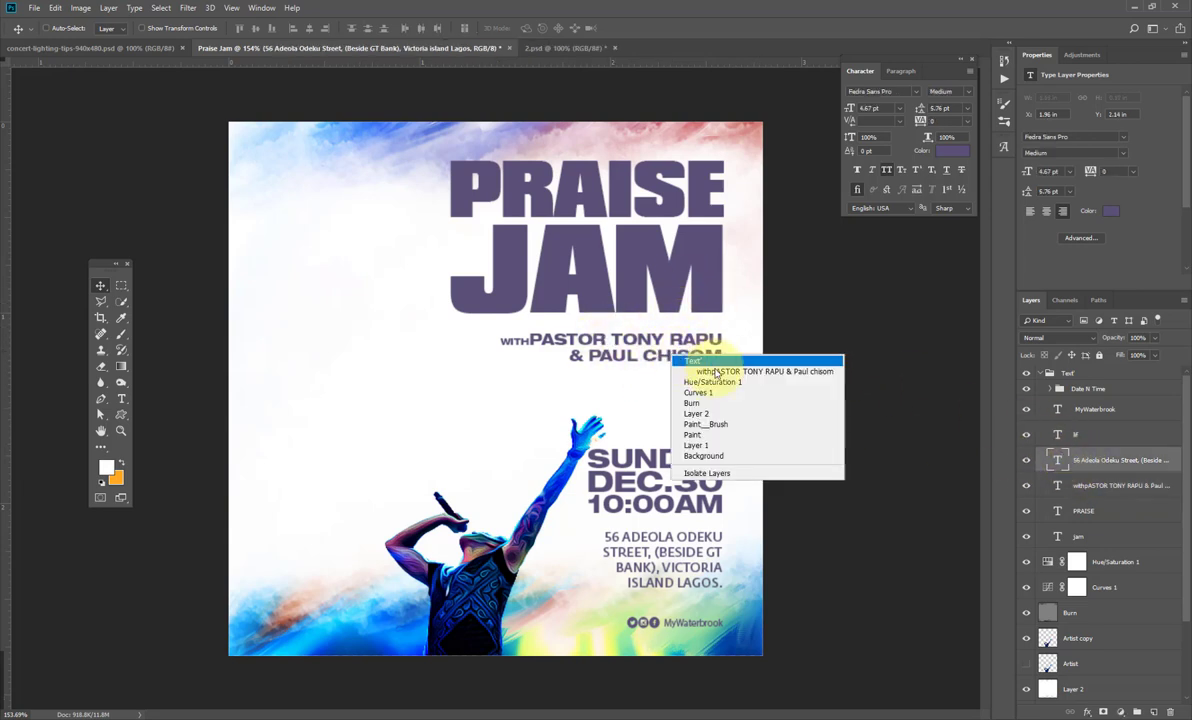
pyautogui.click(724, 375)
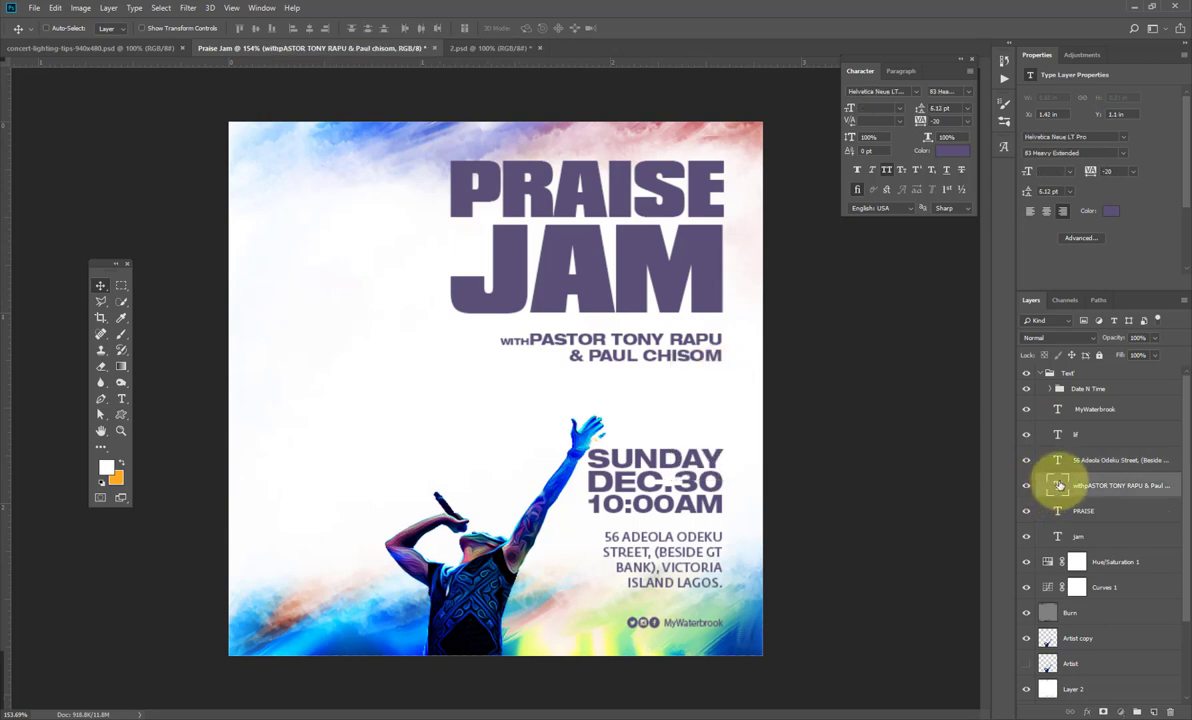
pyautogui.doubleClick(540, 336)
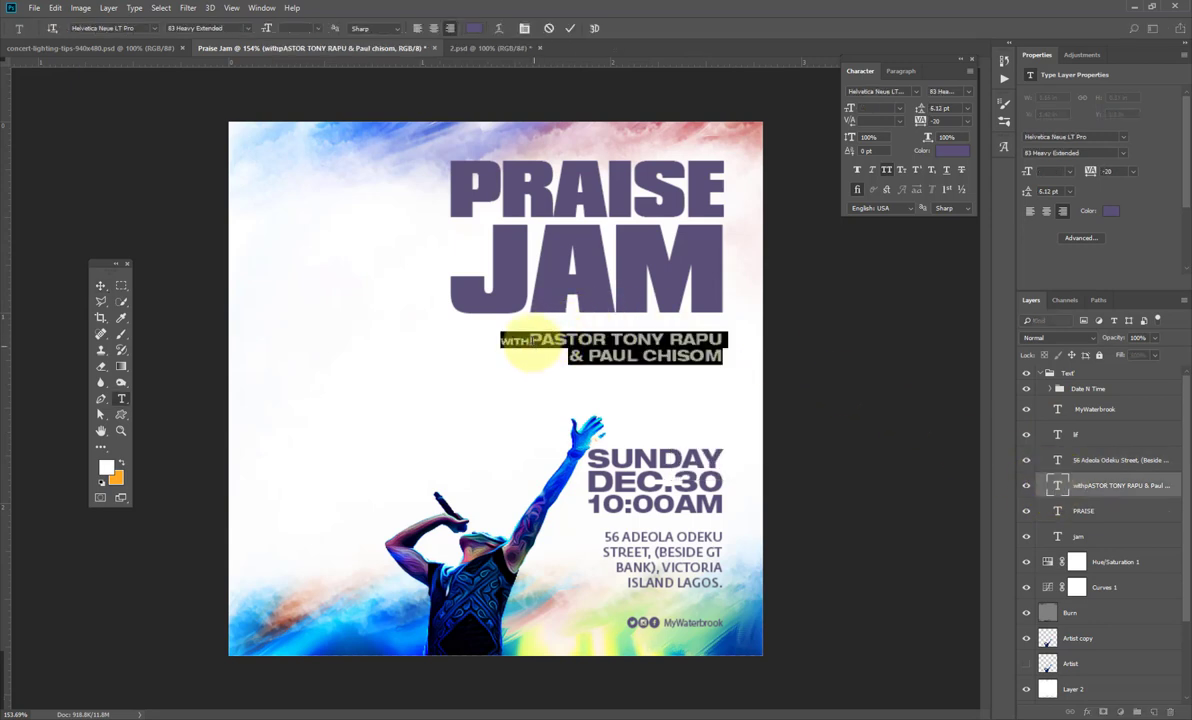
pyautogui.moveTo(530, 340); pyautogui.dragTo(703, 377)
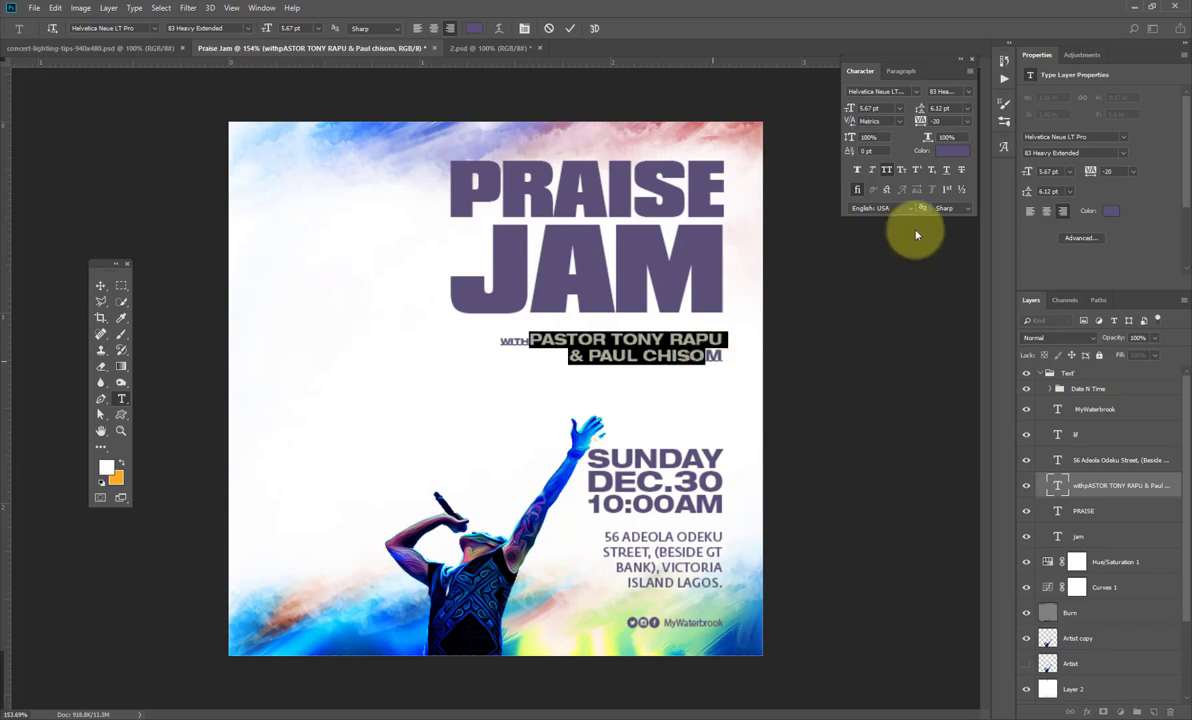
pyautogui.click(951, 151)
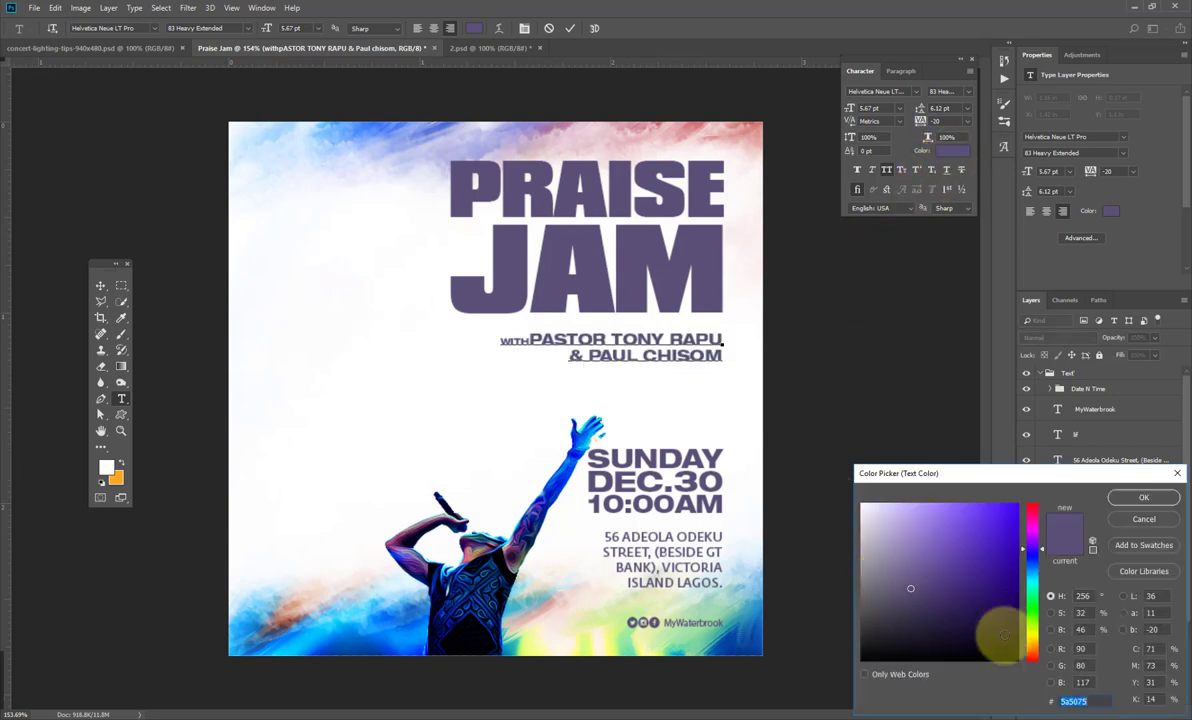
pyautogui.click(1032, 652)
pyautogui.click(1018, 511)
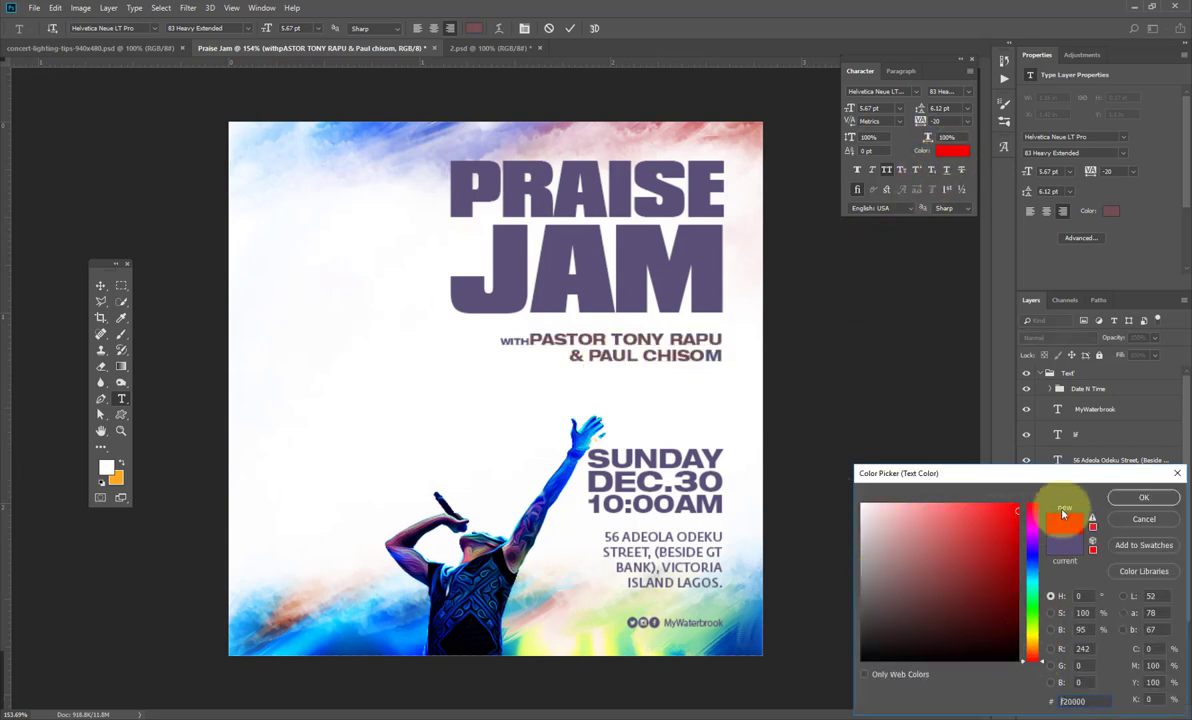
pyautogui.press('Return')
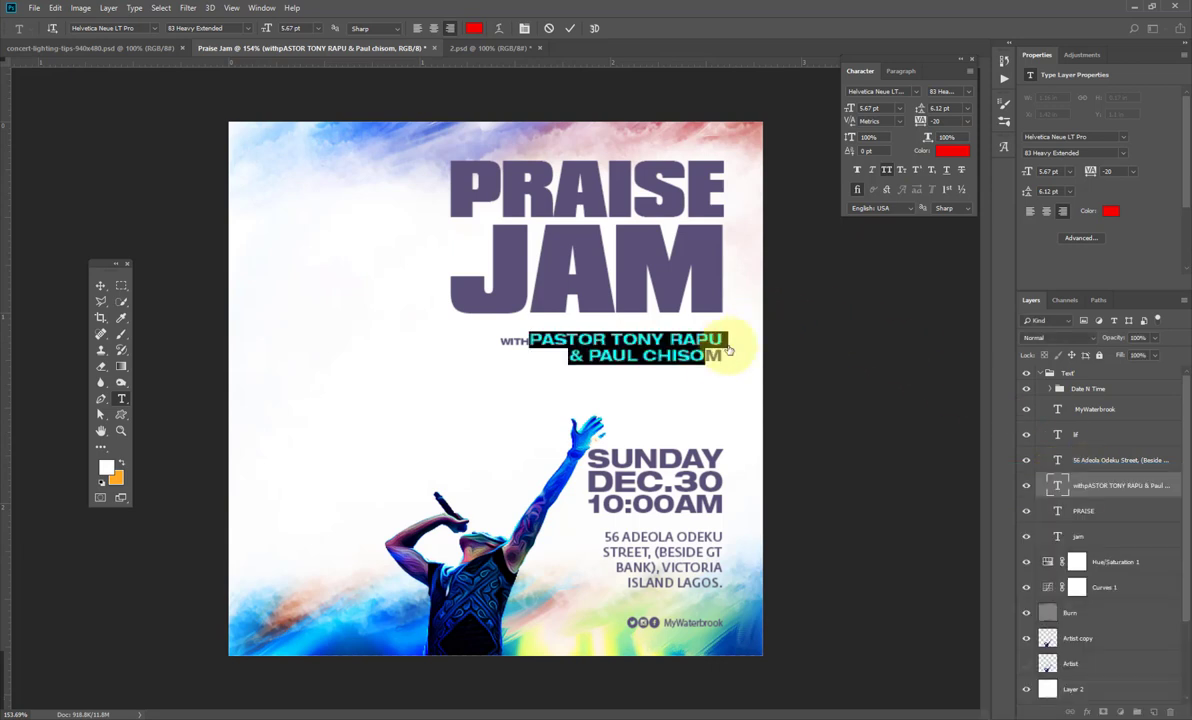
# Extend the red #f20000 colour over both complete guest names, including the final letter
pyautogui.click(718, 355)
pyautogui.moveTo(720, 355); pyautogui.dragTo(559, 325)
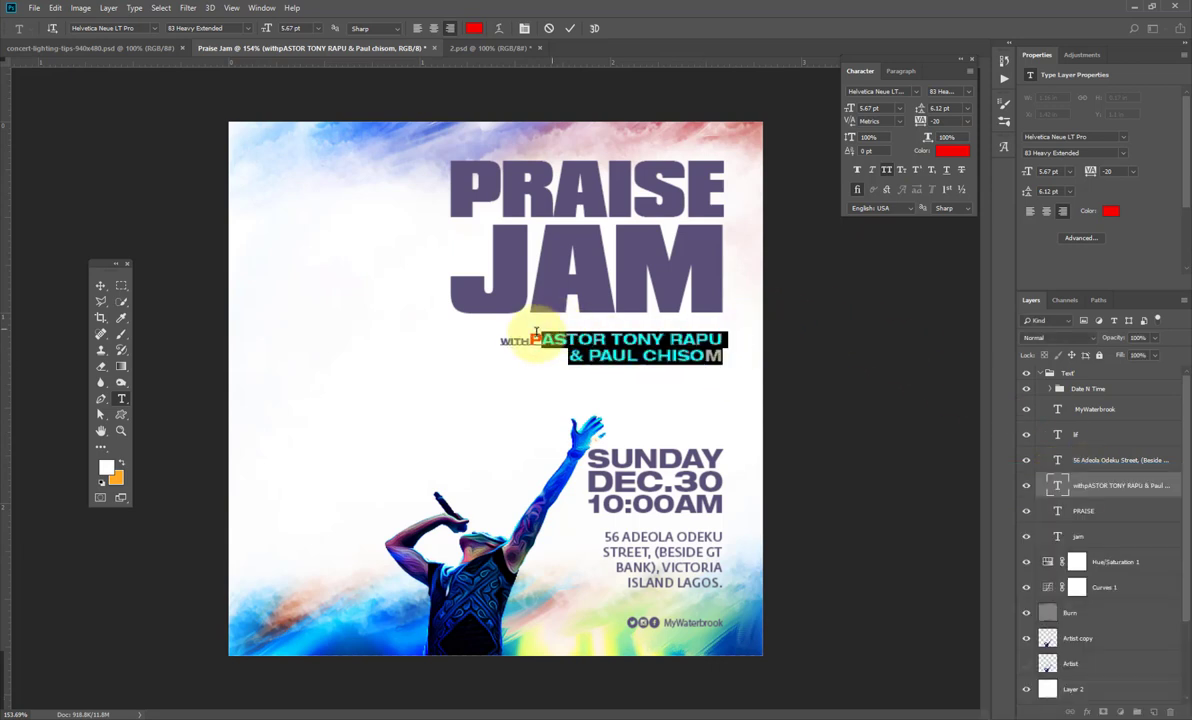
pyautogui.click(955, 150)
pyautogui.moveTo(1003, 536); pyautogui.dragTo(1078, 511)
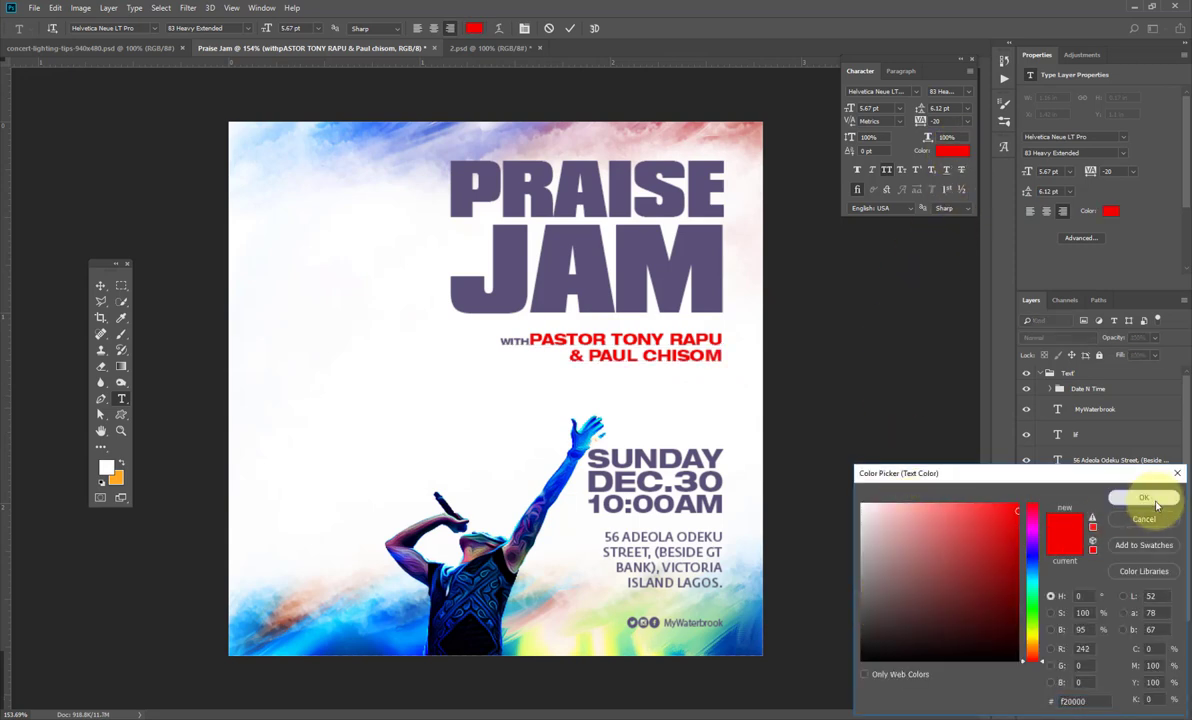
pyautogui.click(1144, 497)
pyautogui.click(870, 107)
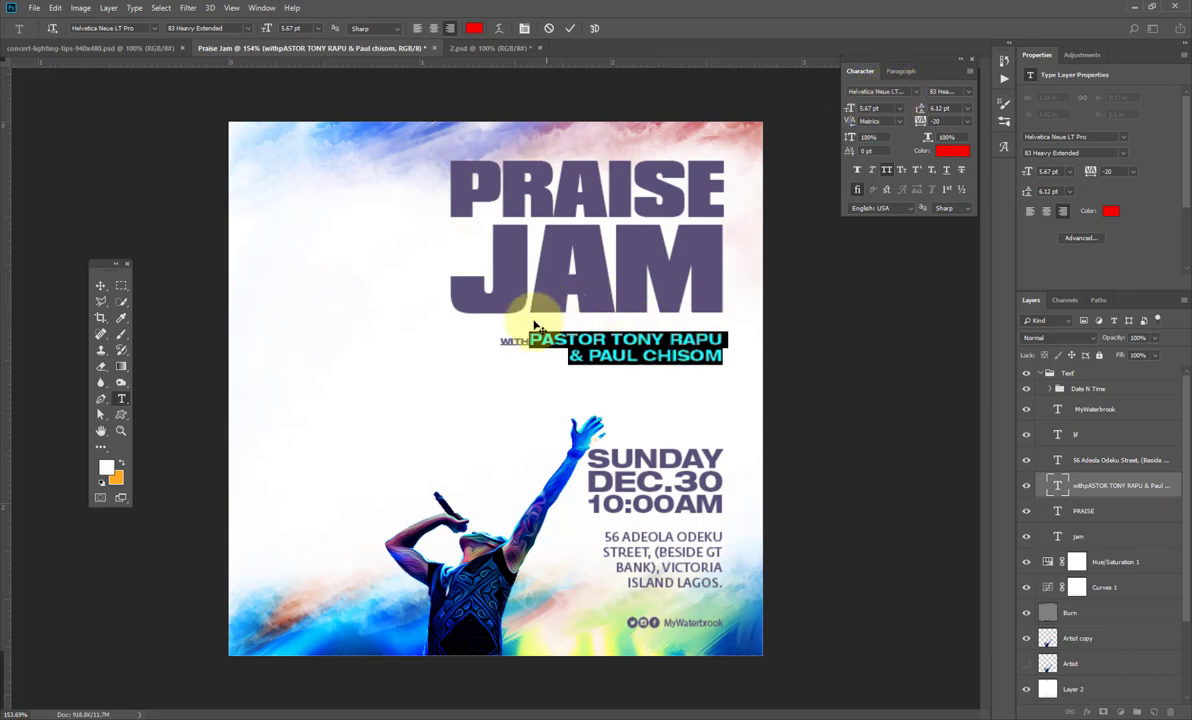
# Colour the word "with" before the guest names black (#000000) and commit the text edit
pyautogui.moveTo(527, 340); pyautogui.dragTo(499, 340)
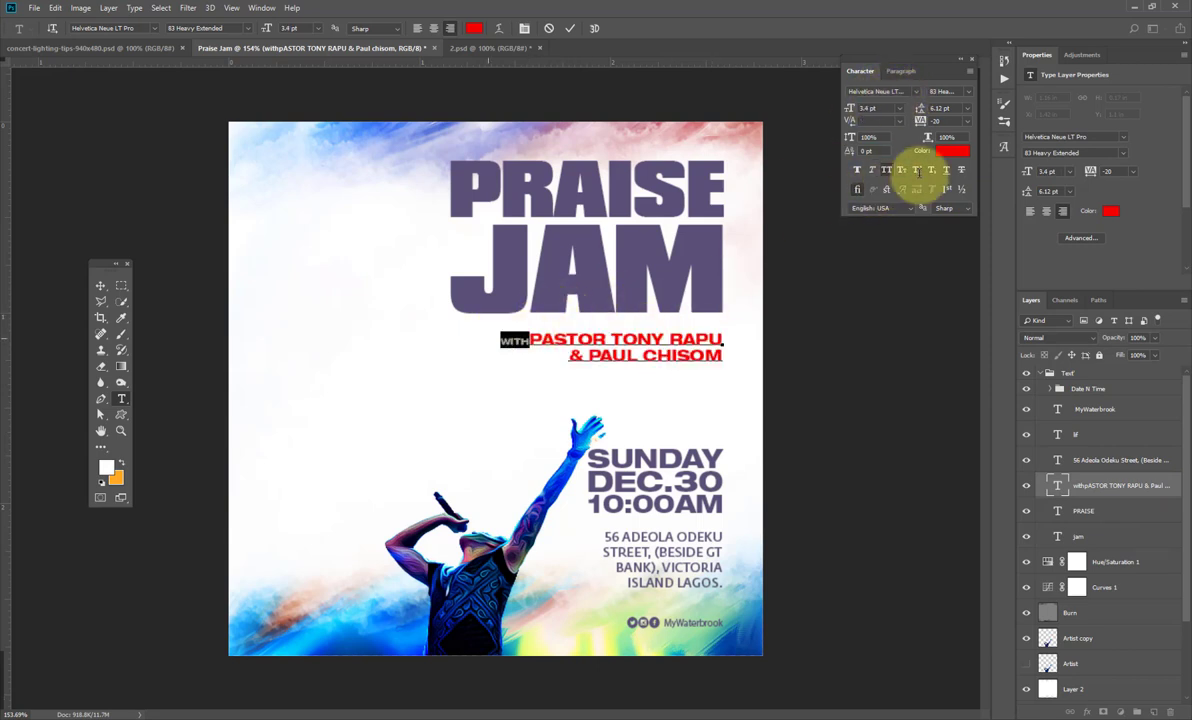
pyautogui.click(950, 152)
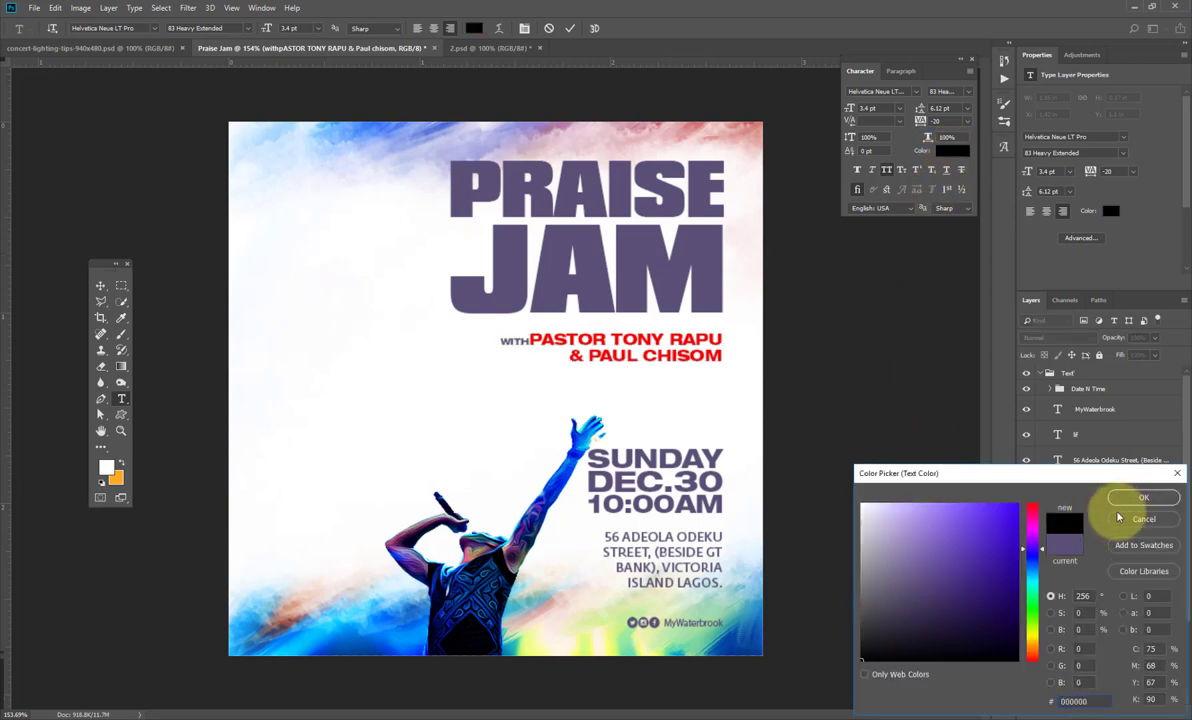
pyautogui.click(1131, 503)
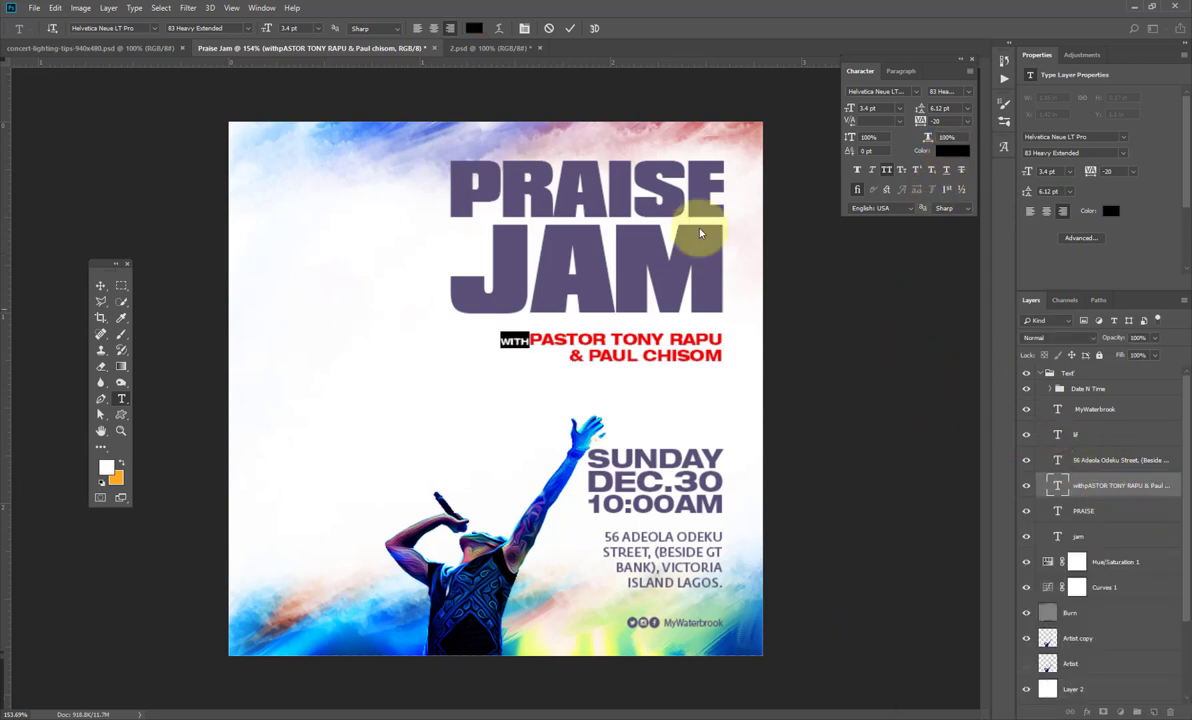
pyautogui.hotkey('ctrl', 'Return')
pyautogui.press('v')
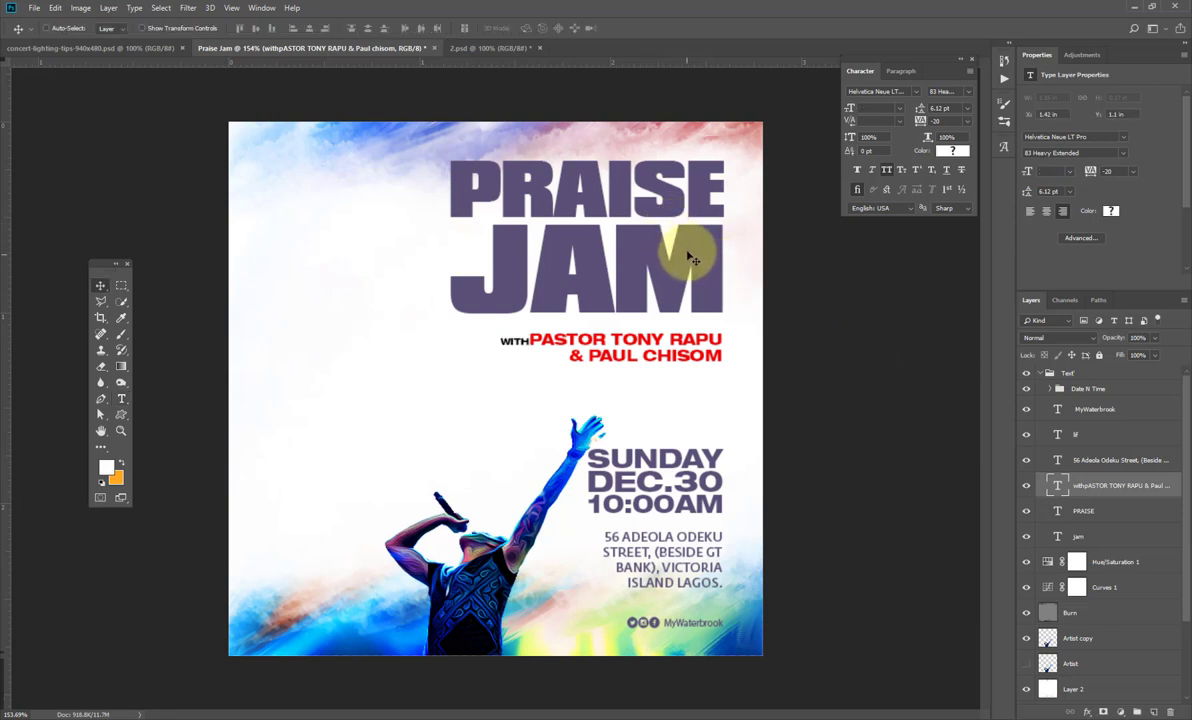
# Recolour the sunday text in the Date N Time group near-black (#000206), sampled from the singer's dark shirt
pyautogui.rightClick(661, 468)
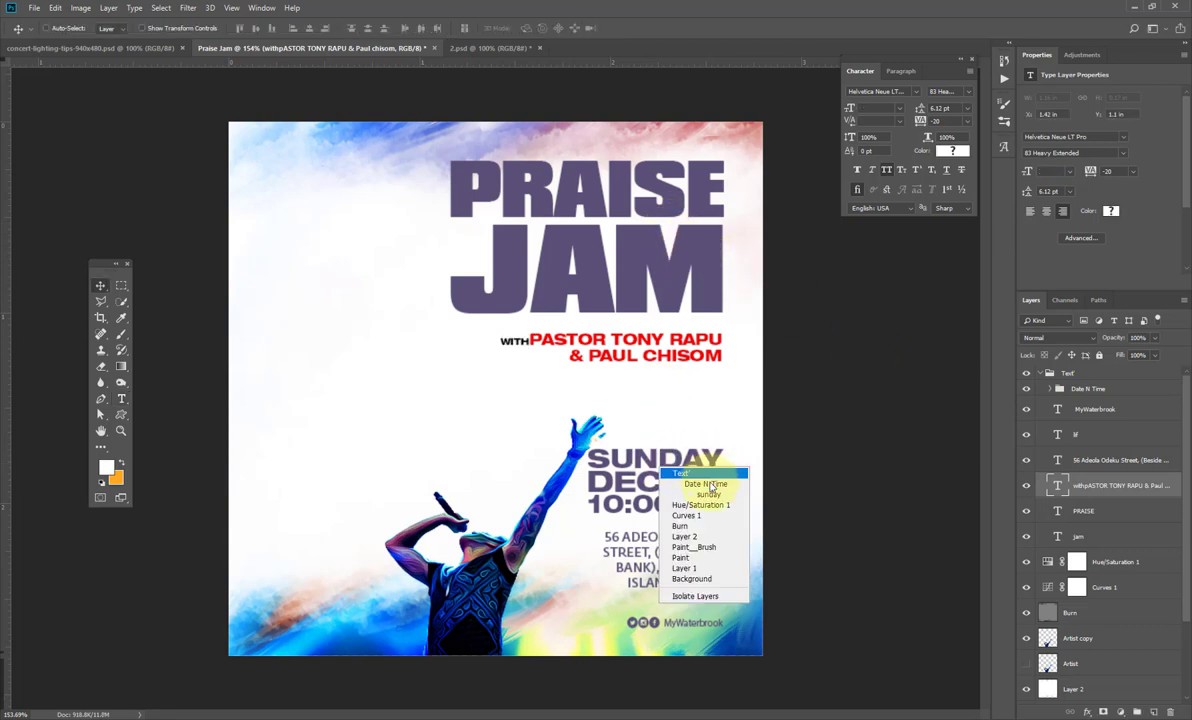
pyautogui.click(710, 484)
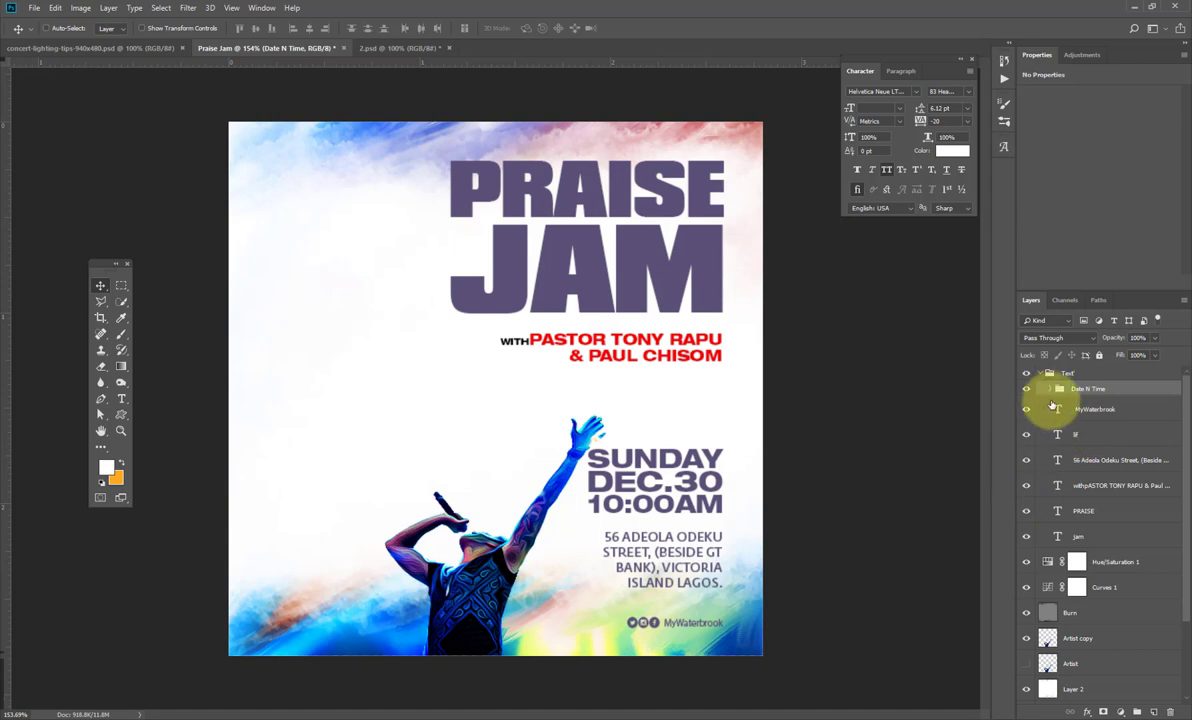
pyautogui.click(1051, 390)
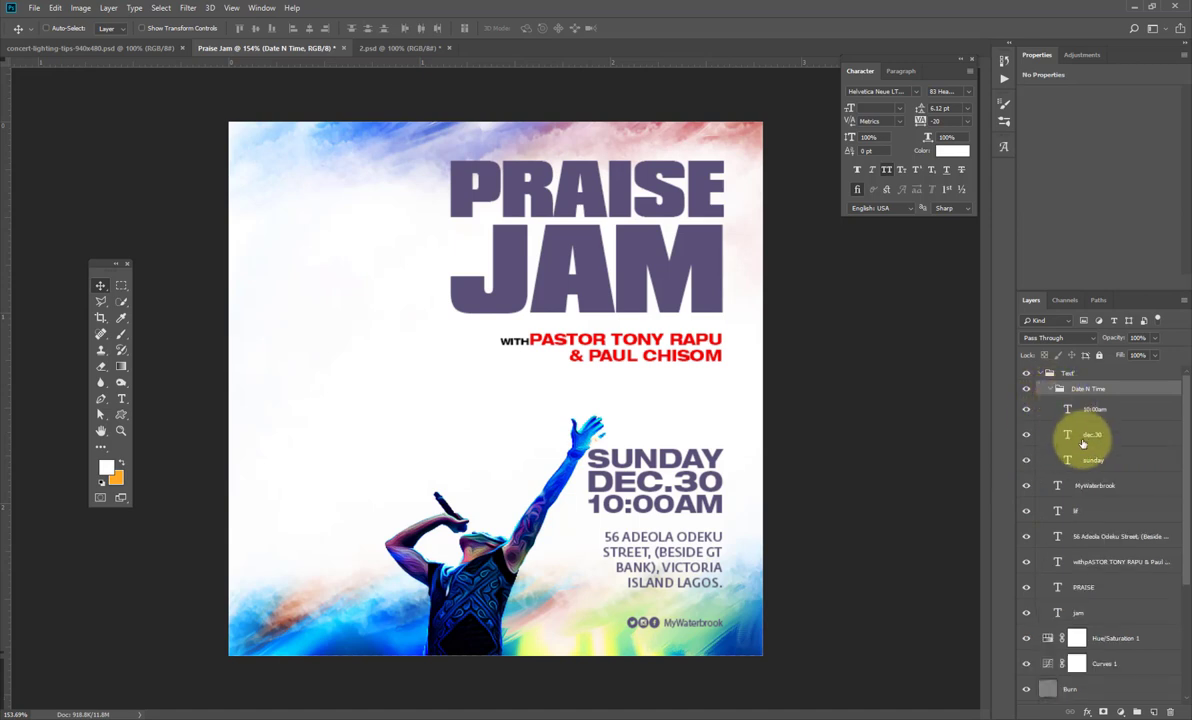
pyautogui.click(1090, 537)
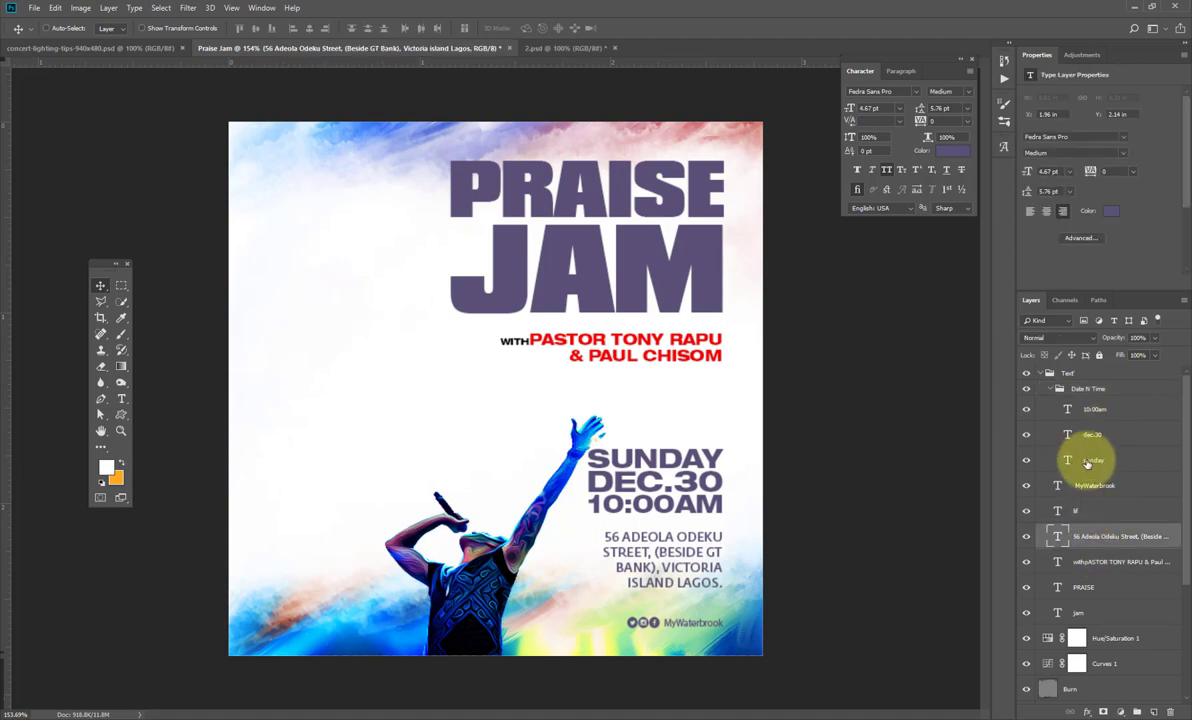
pyautogui.click(1083, 462)
pyautogui.click(952, 150)
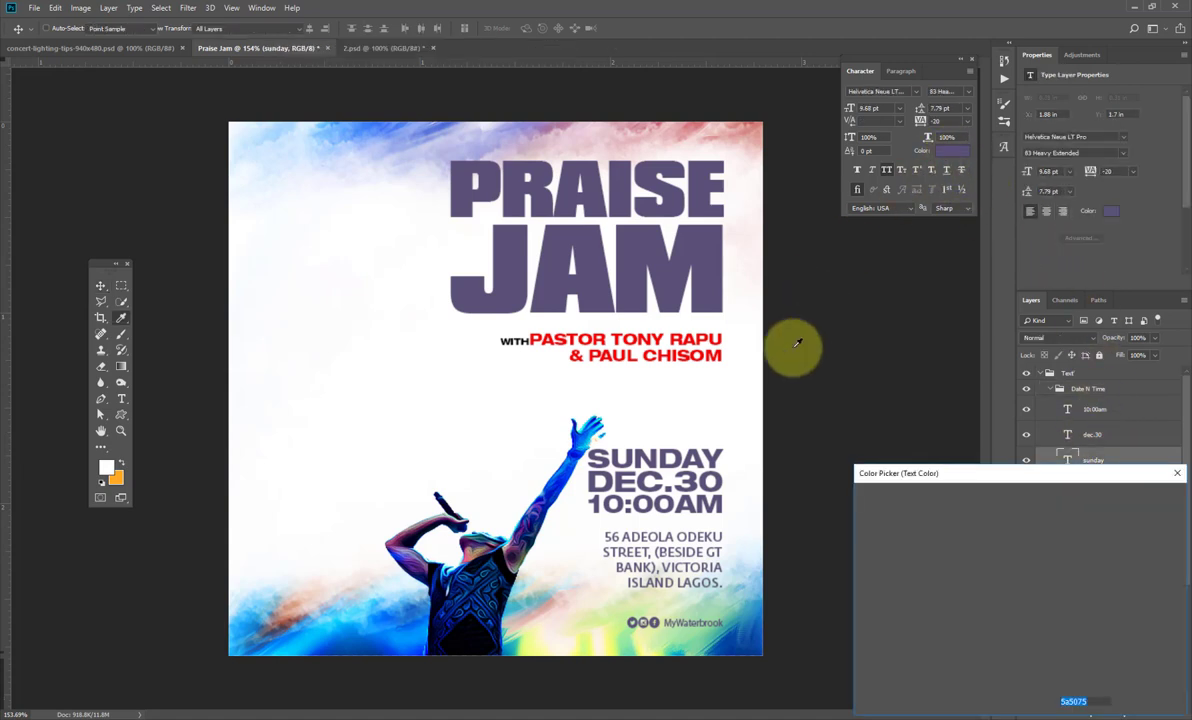
pyautogui.click(458, 598)
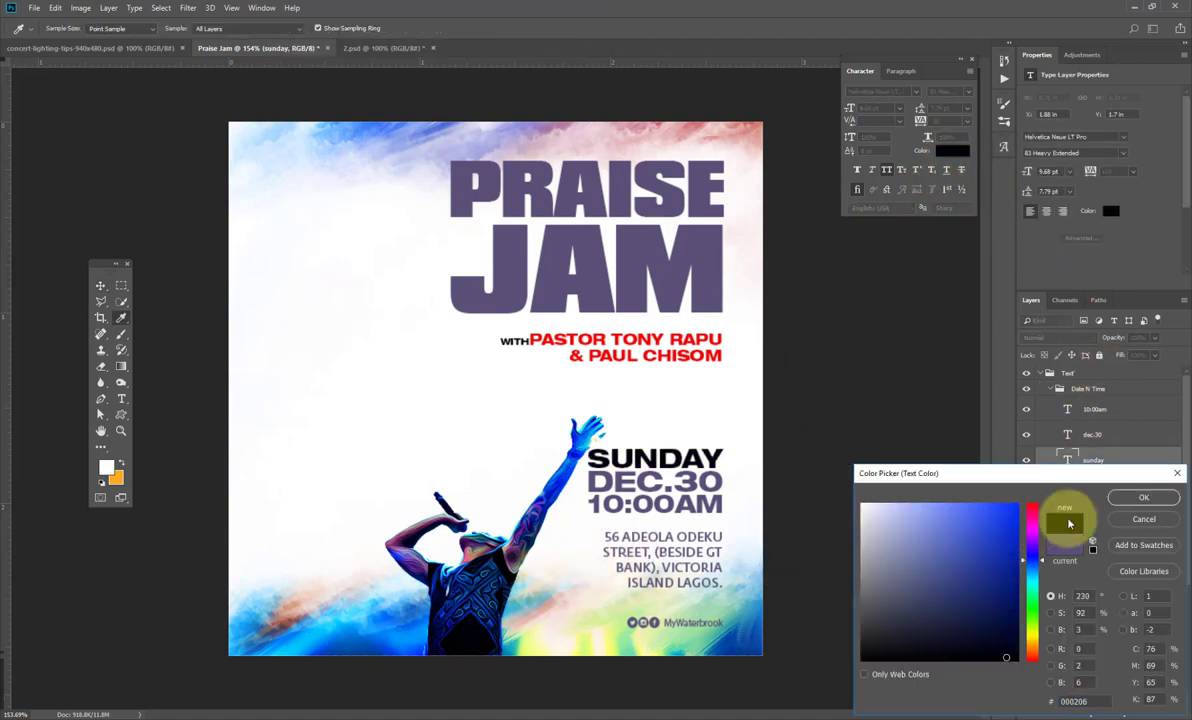
pyautogui.click(1124, 502)
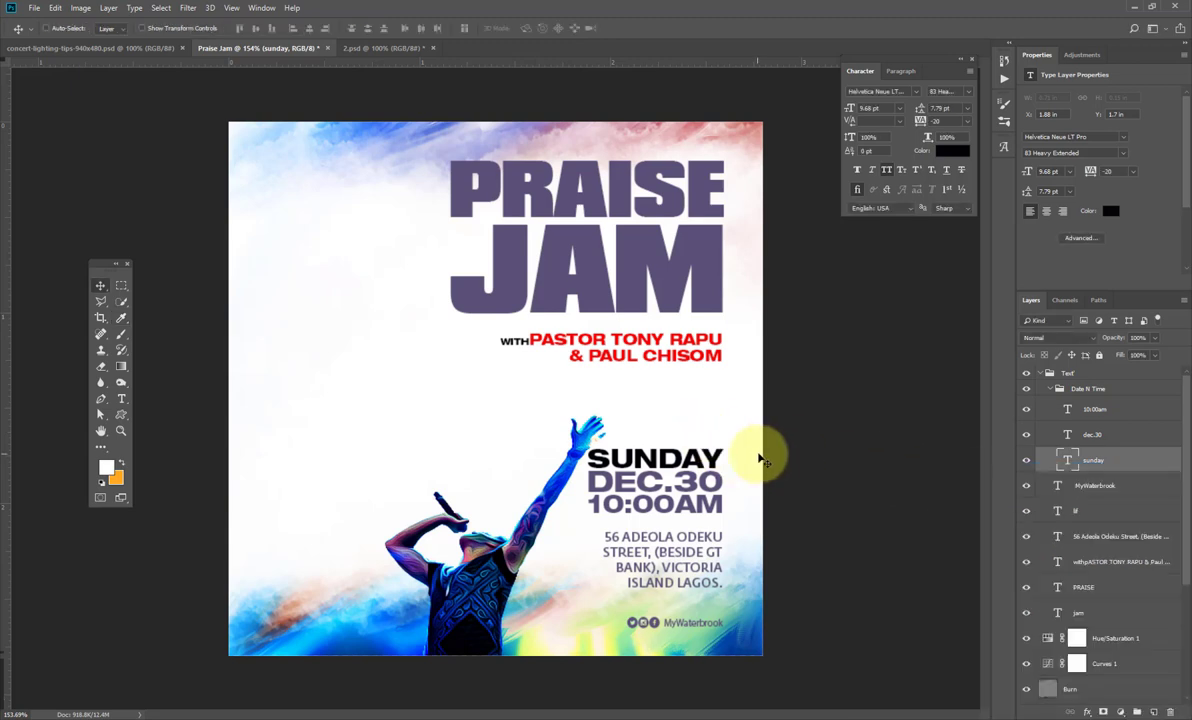
# Recolour the dec.30 text near-black (#010002), sampled from the singer's dark shirt
pyautogui.rightClick(703, 483)
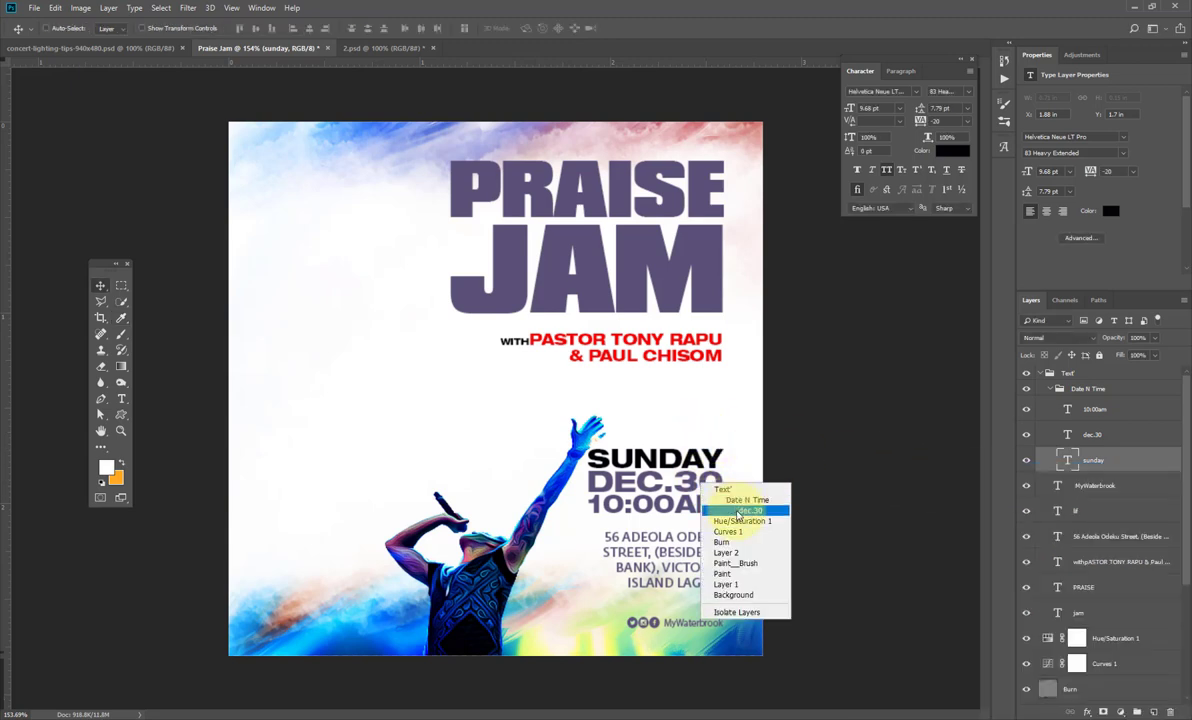
pyautogui.click(738, 511)
pyautogui.click(952, 151)
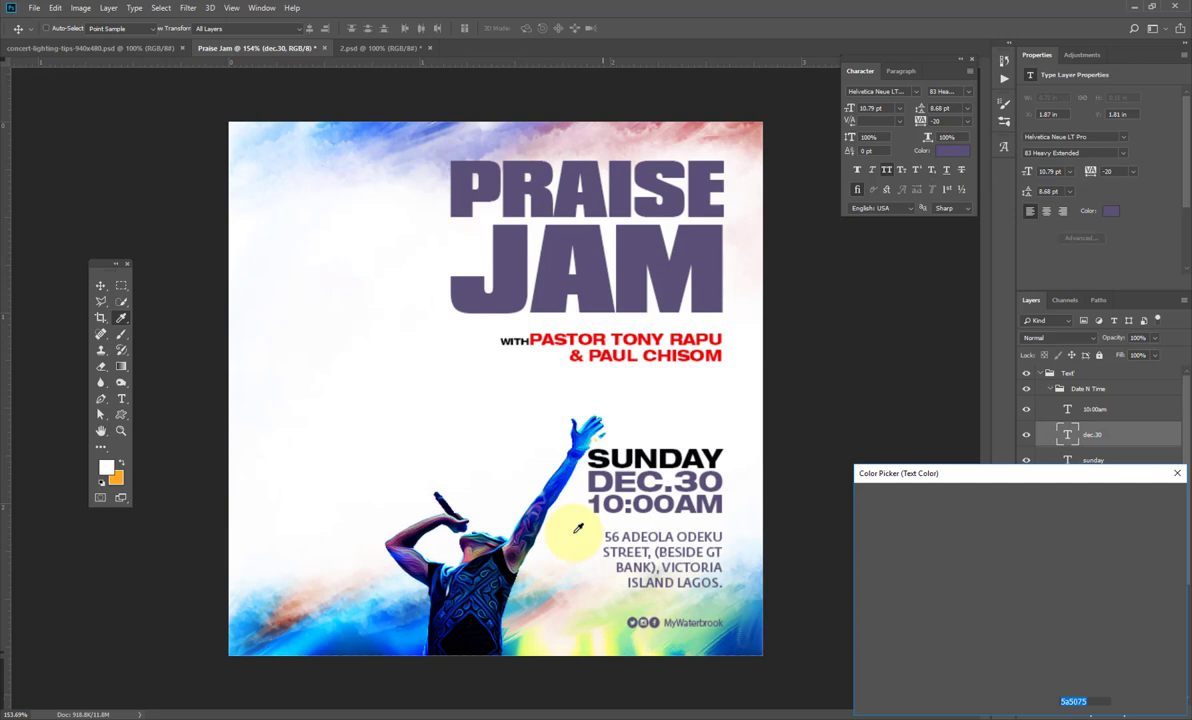
pyautogui.click(483, 623)
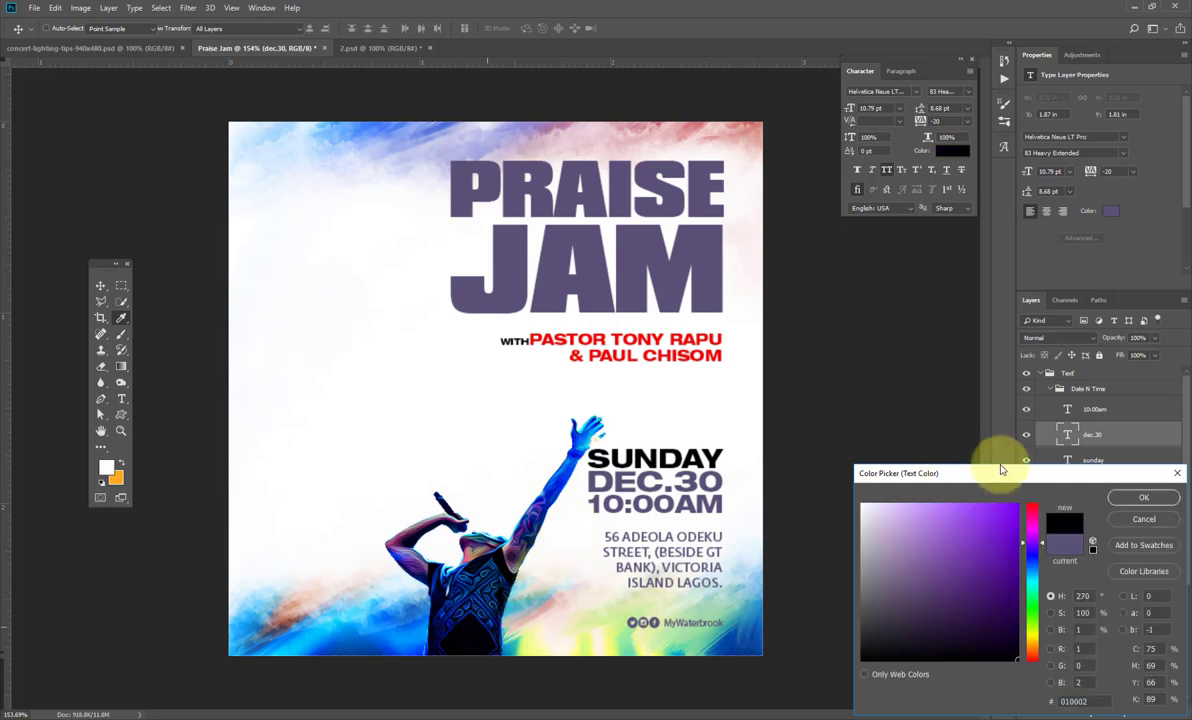
pyautogui.click(1124, 503)
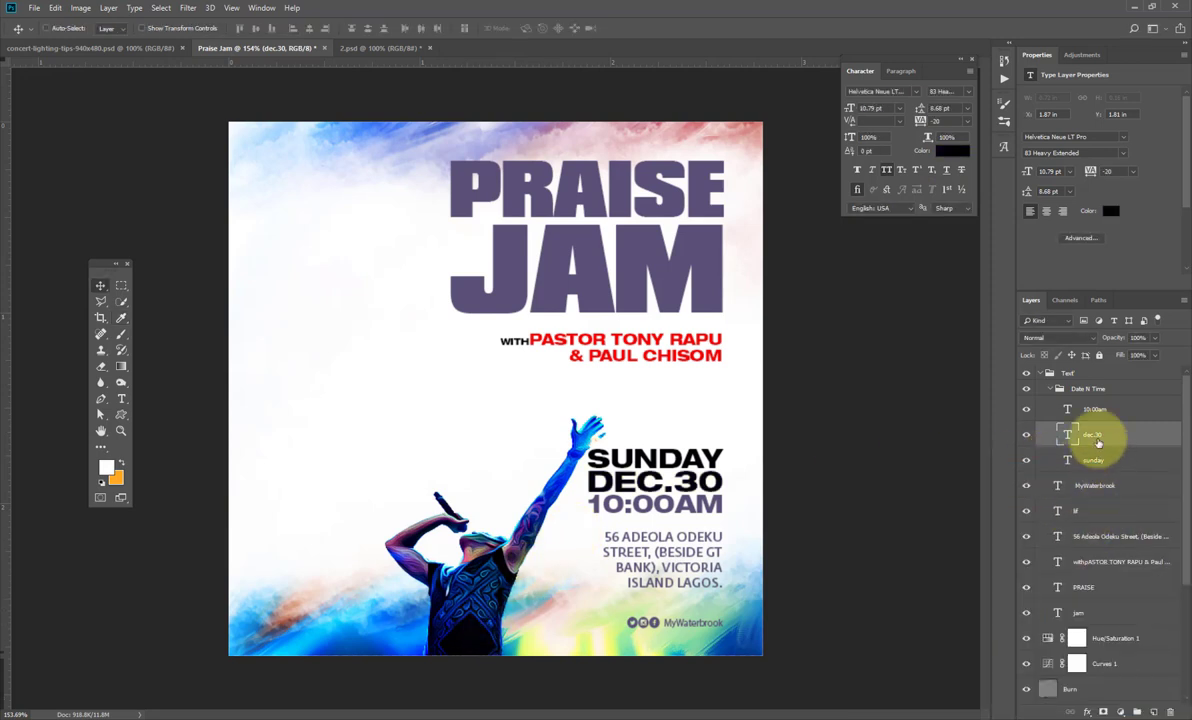
# Recolour the 10:00am text and the venue address near-black (#010002), sampled from the singer's dark shirt
pyautogui.click(1104, 412)
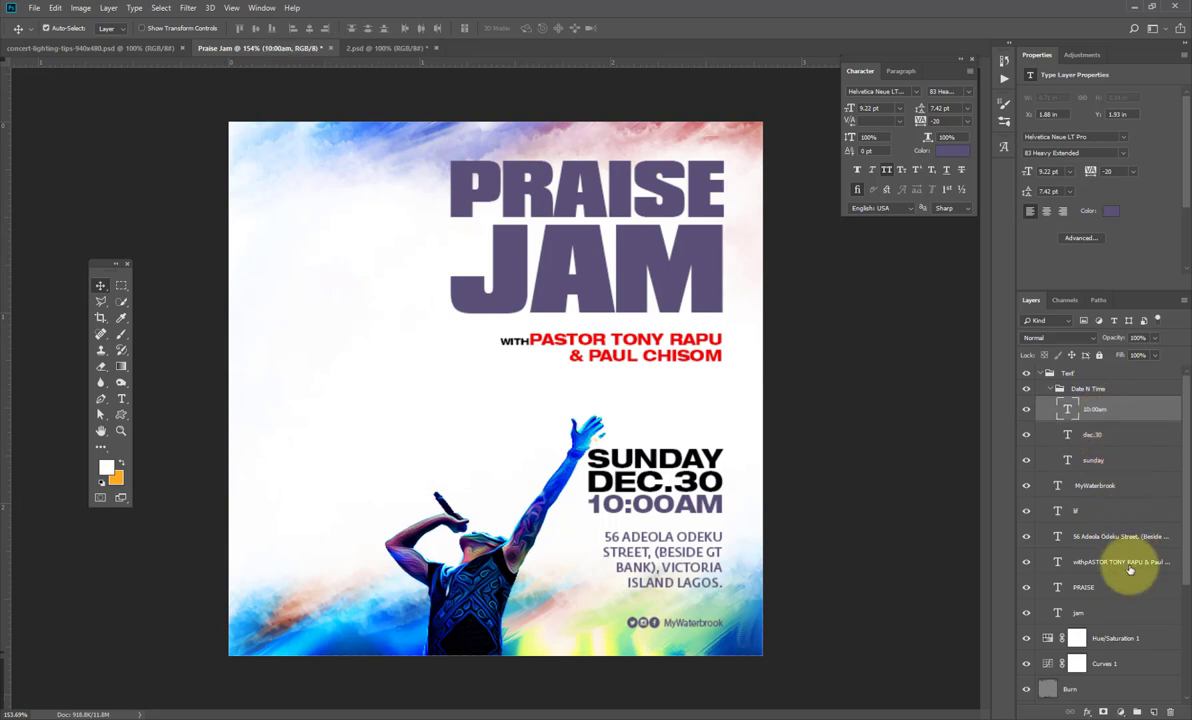
pyautogui.keyDown('ctrl'); pyautogui.click(1118, 536); pyautogui.keyUp('ctrl')
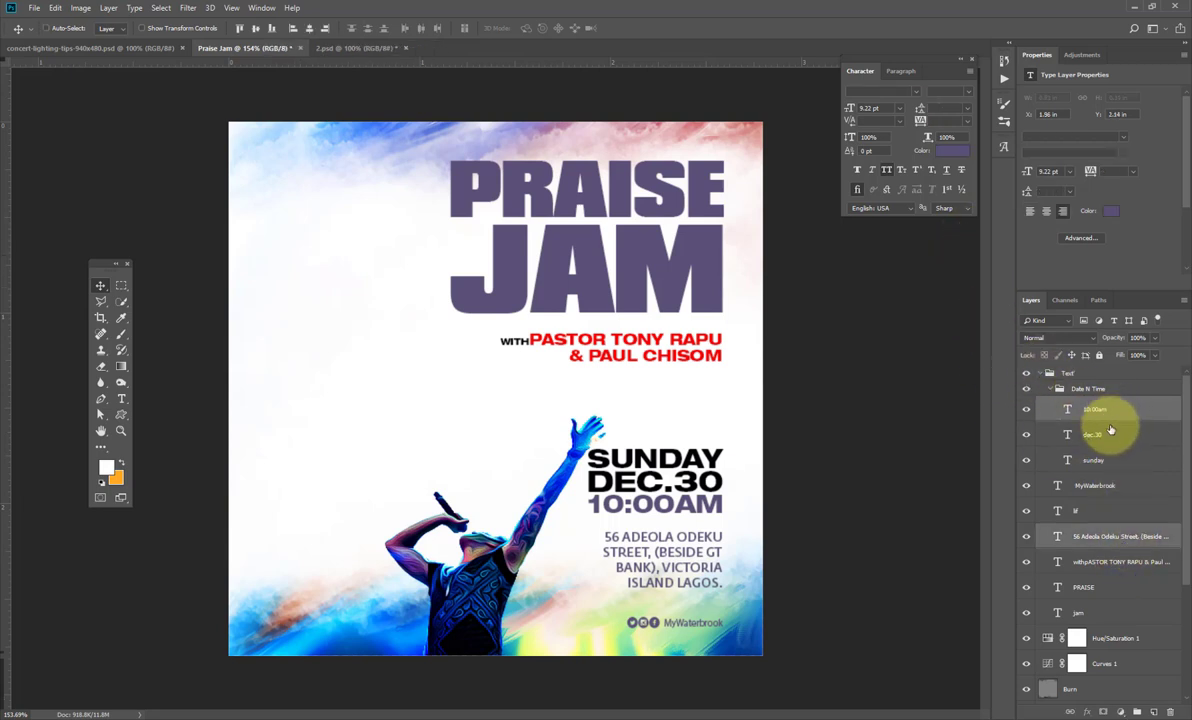
pyautogui.click(951, 150)
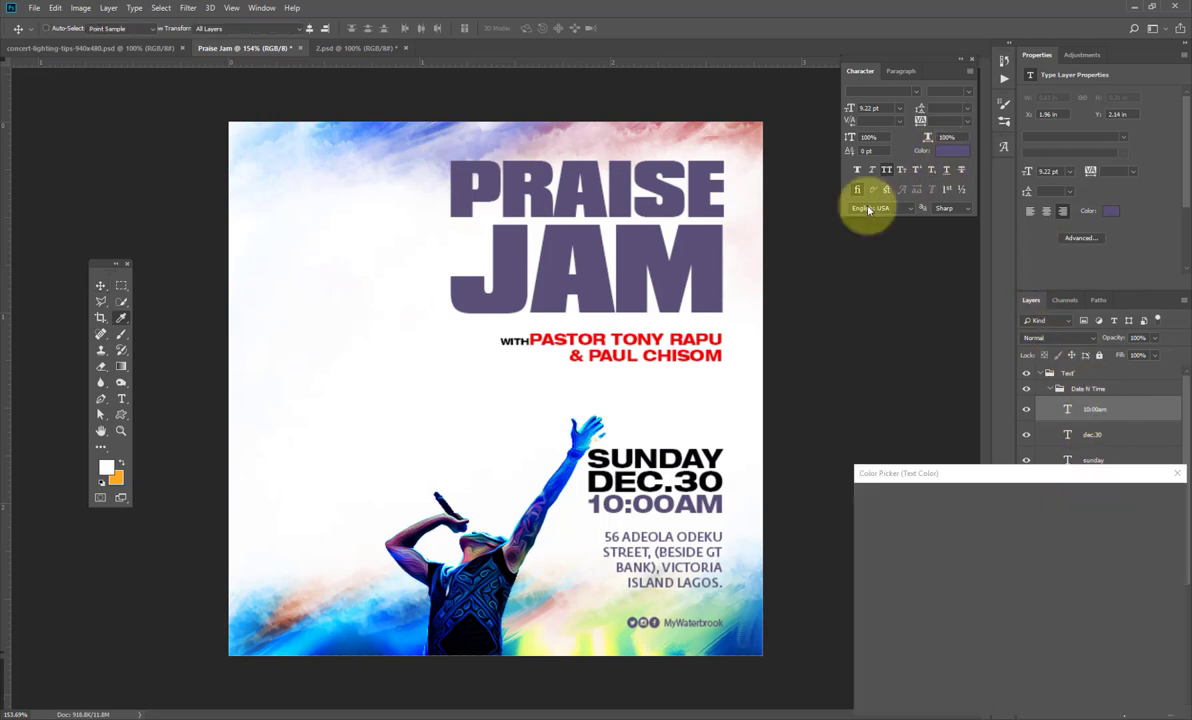
pyautogui.click(472, 640)
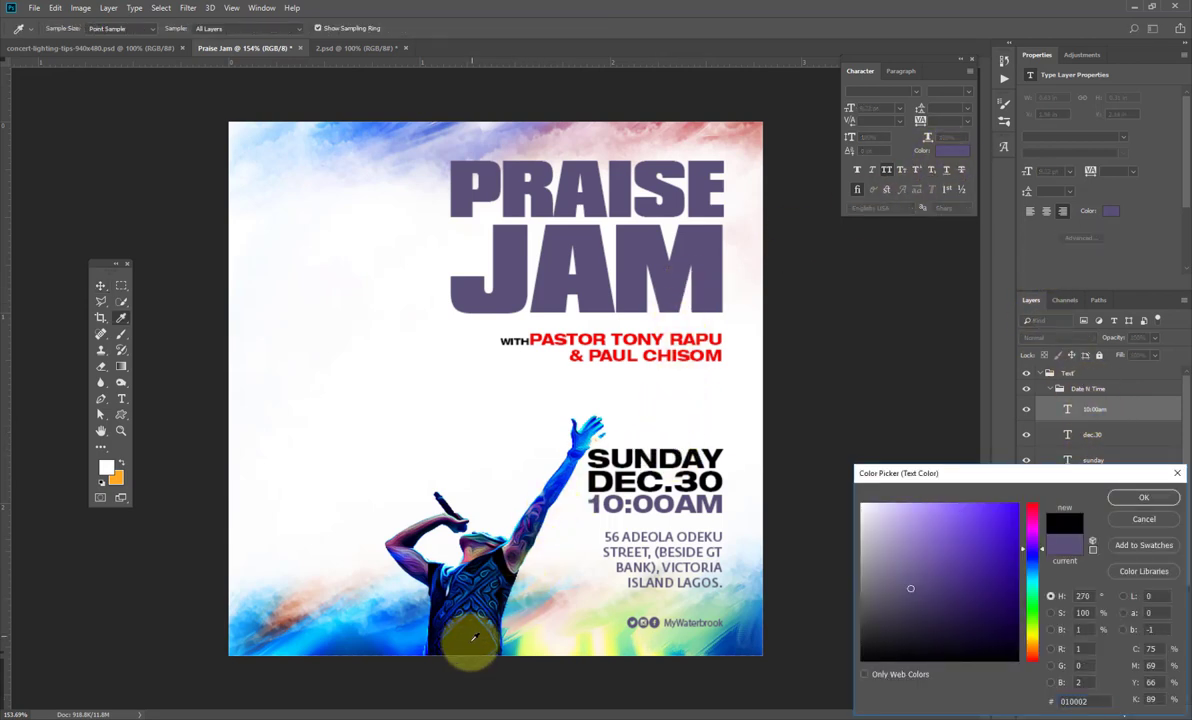
pyautogui.click(1142, 498)
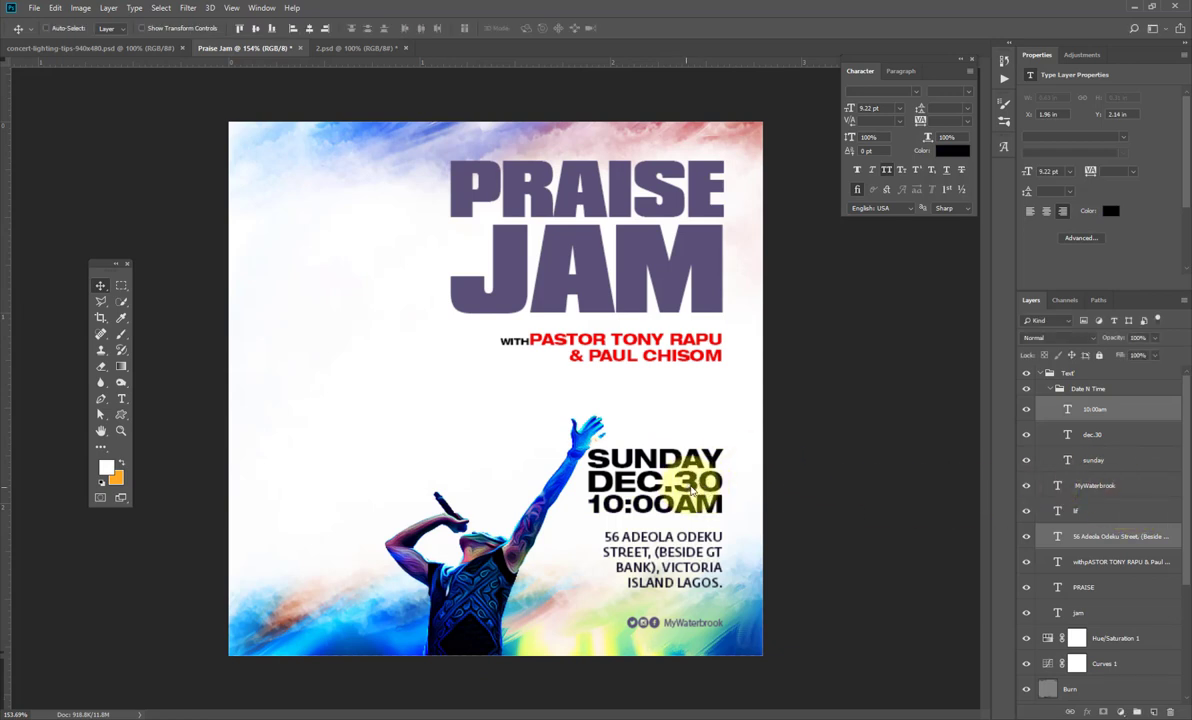
# Colour only the "dec." part of the date text red (#f20000), matching the guest names, and commit the text edit
pyautogui.rightClick(692, 489)
pyautogui.click(711, 517)
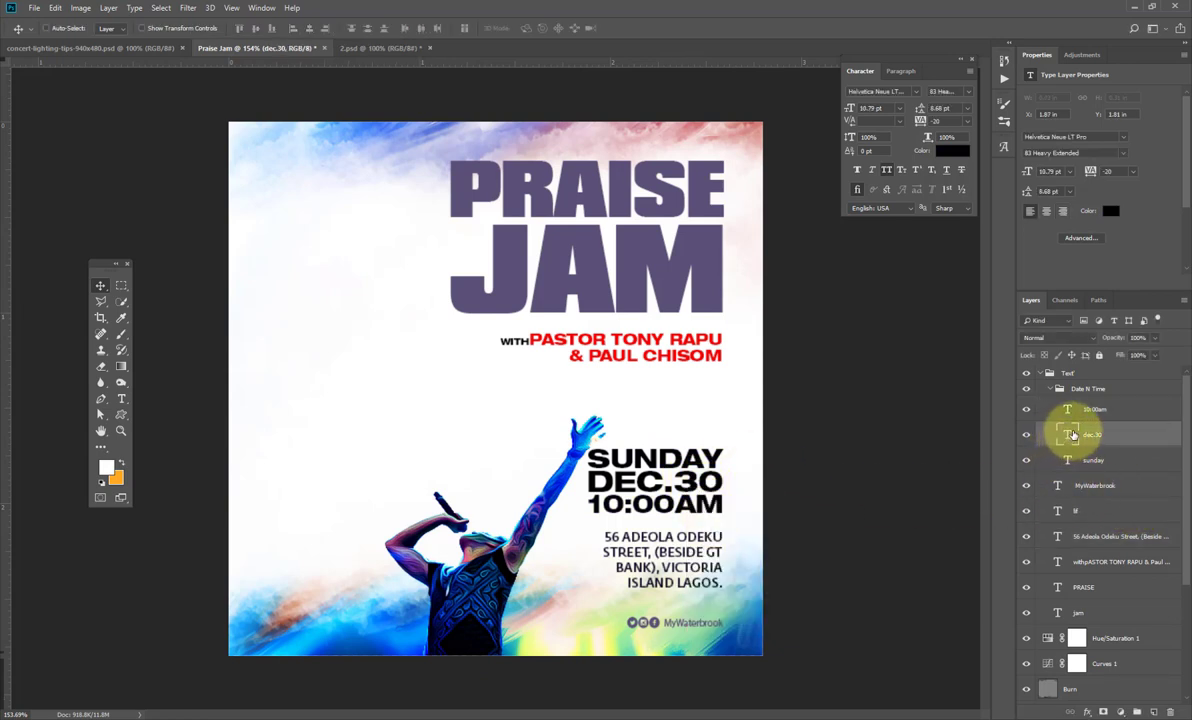
pyautogui.doubleClick(668, 491)
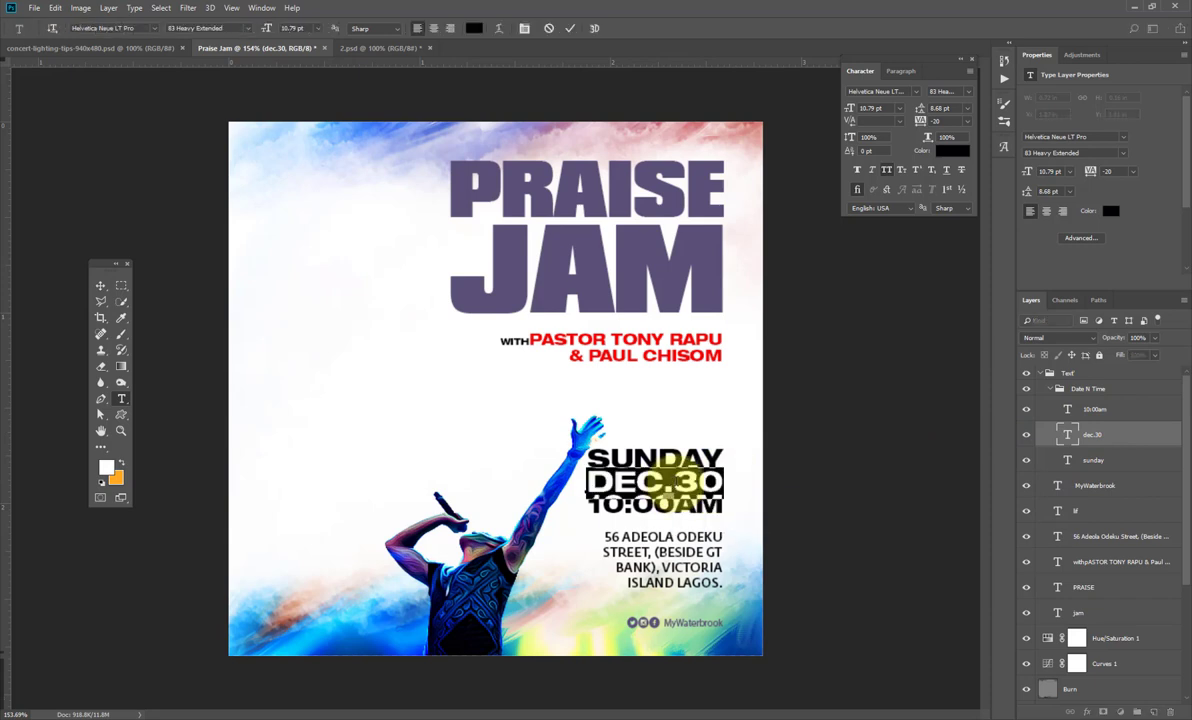
pyautogui.click(668, 480)
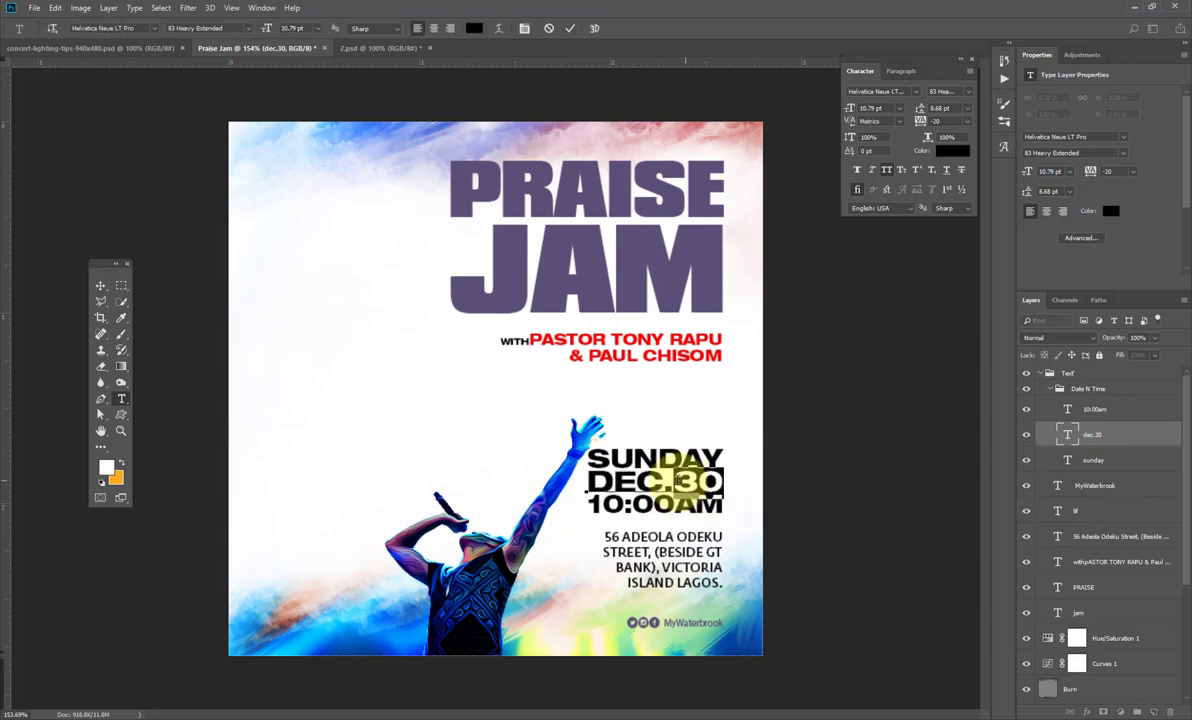
pyautogui.click(590, 484)
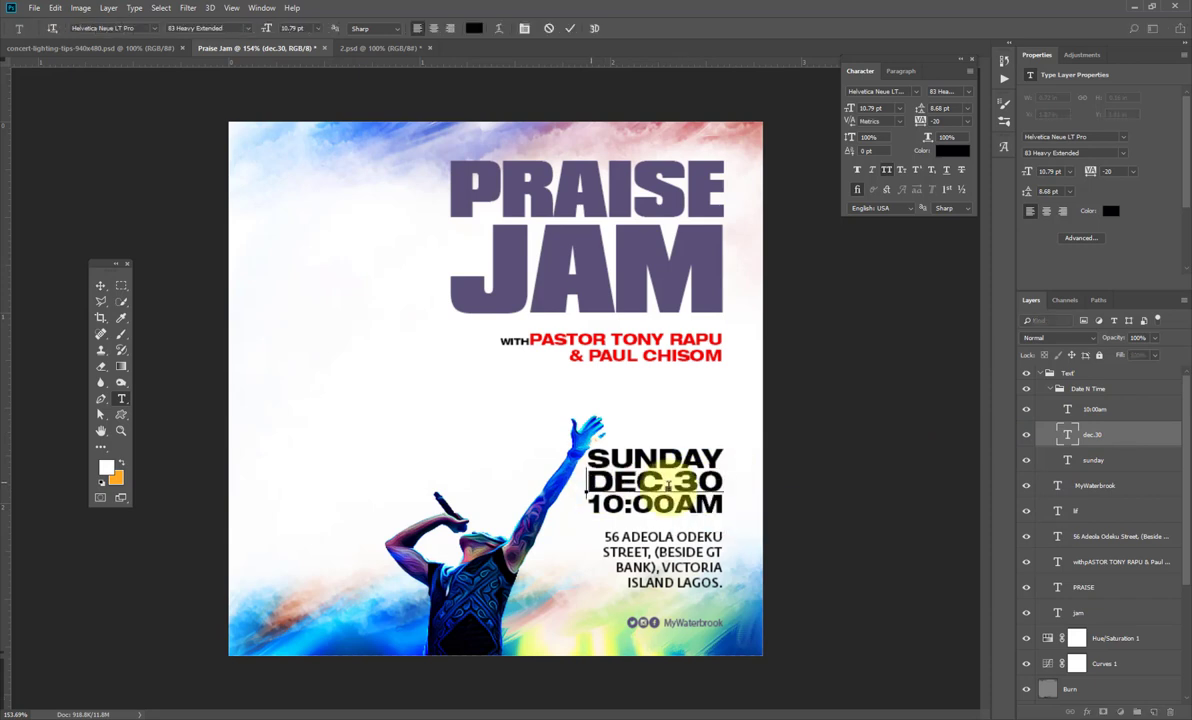
pyautogui.doubleClick(668, 485)
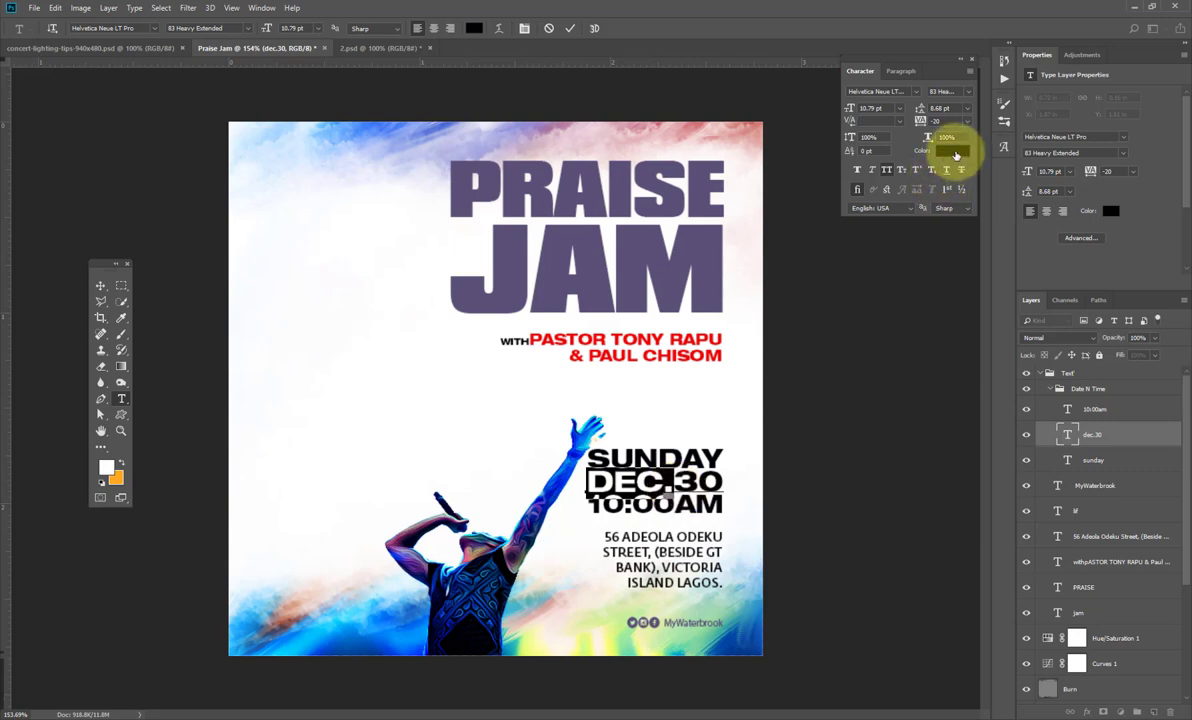
pyautogui.click(954, 152)
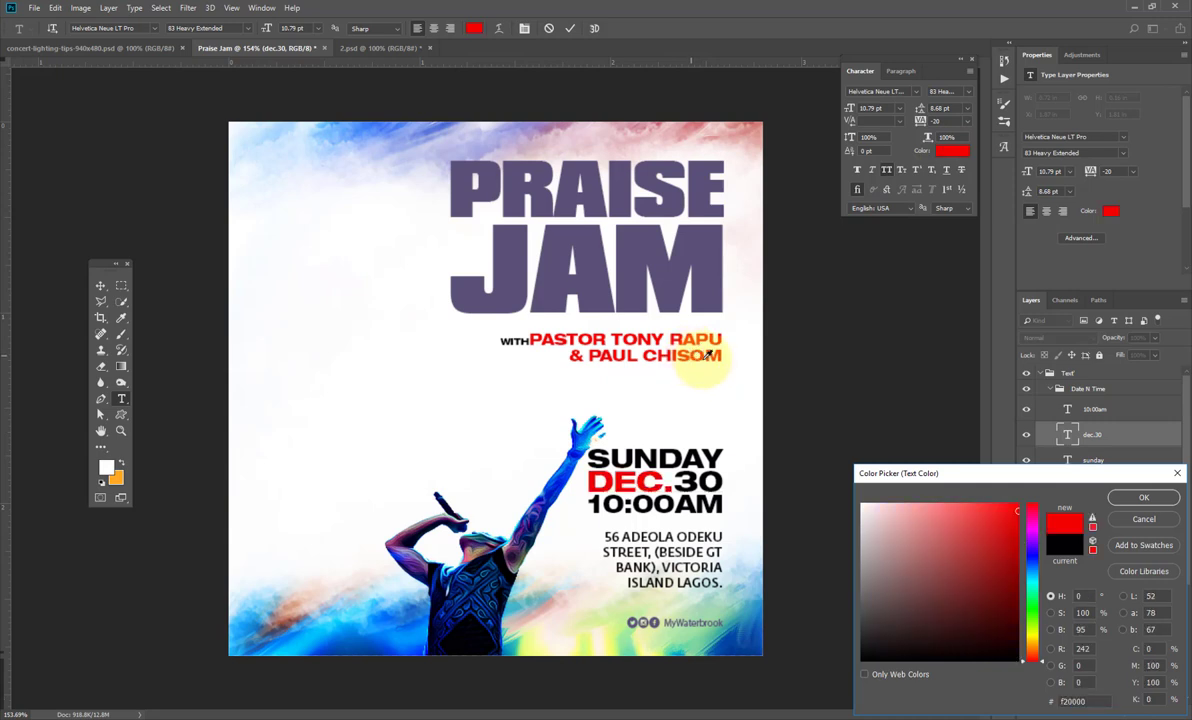
pyautogui.click(1130, 502)
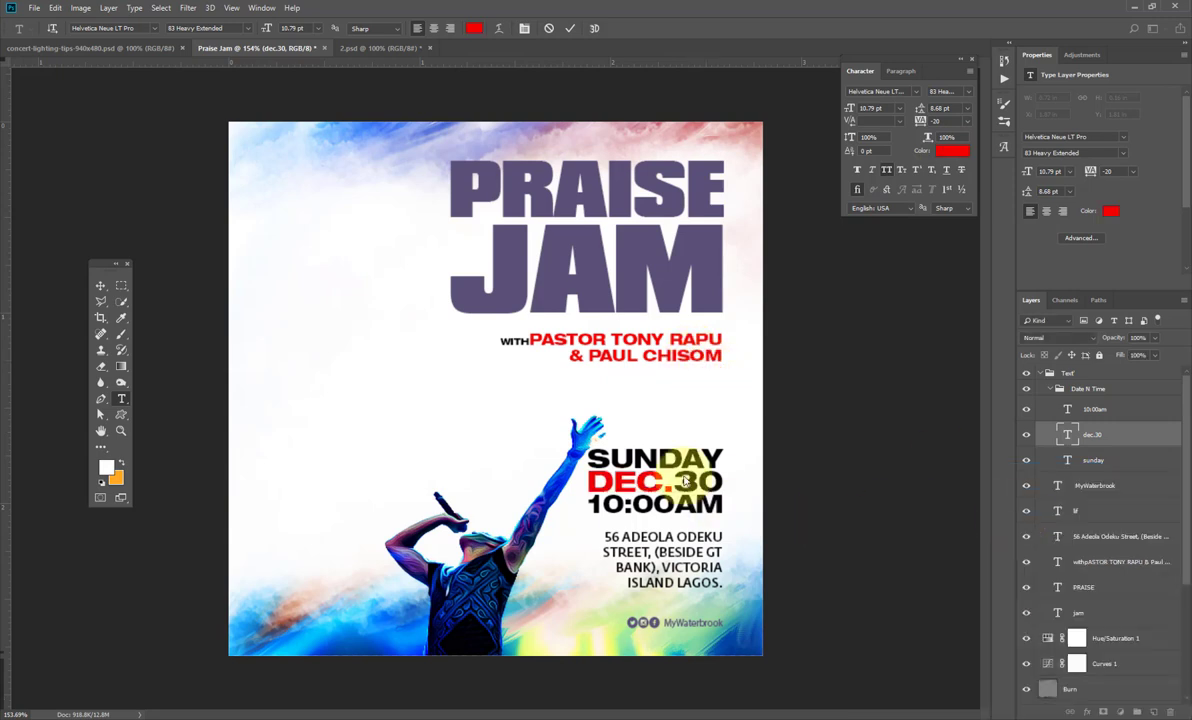
pyautogui.click(1071, 440)
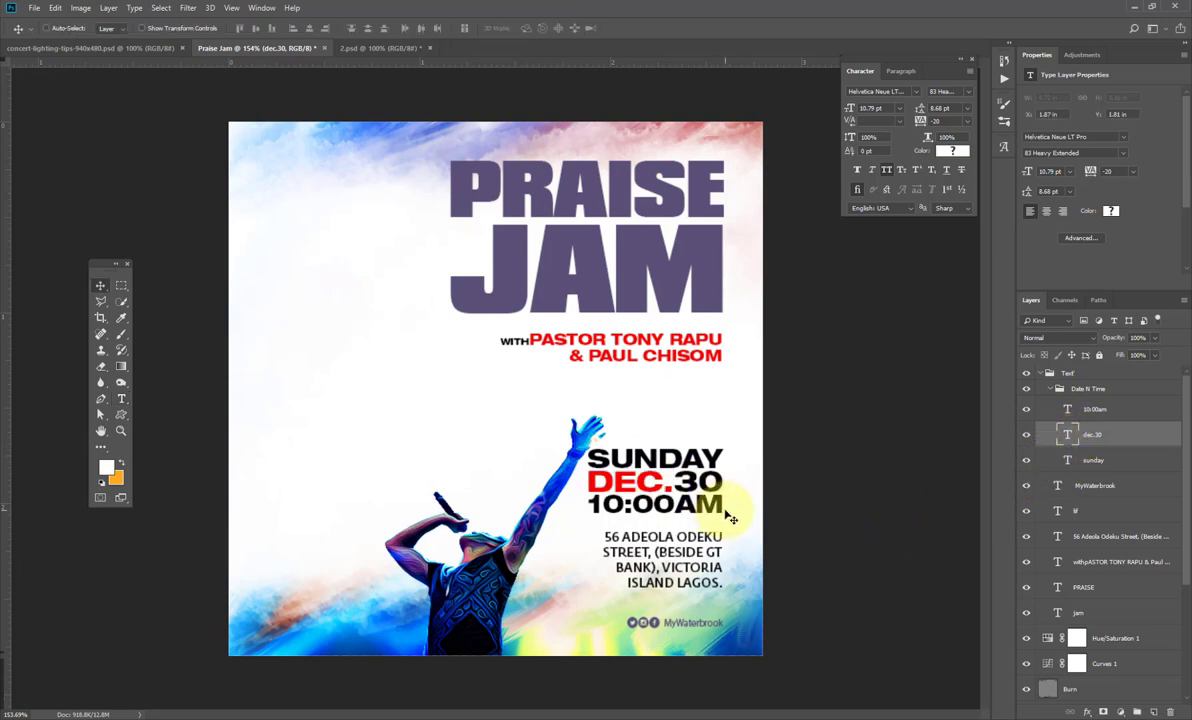
pyautogui.press('v')
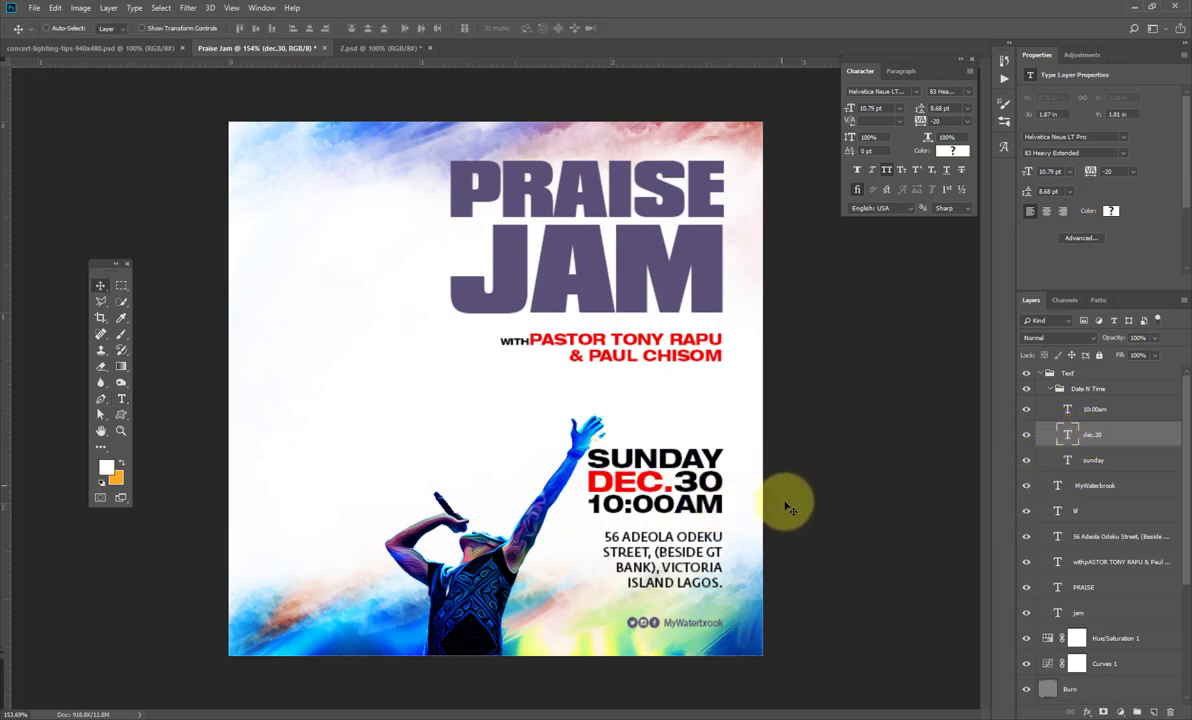
# Recolour the MyWaterbrook text and the social media icons beside it near-black (#010004)
pyautogui.click(1104, 488)
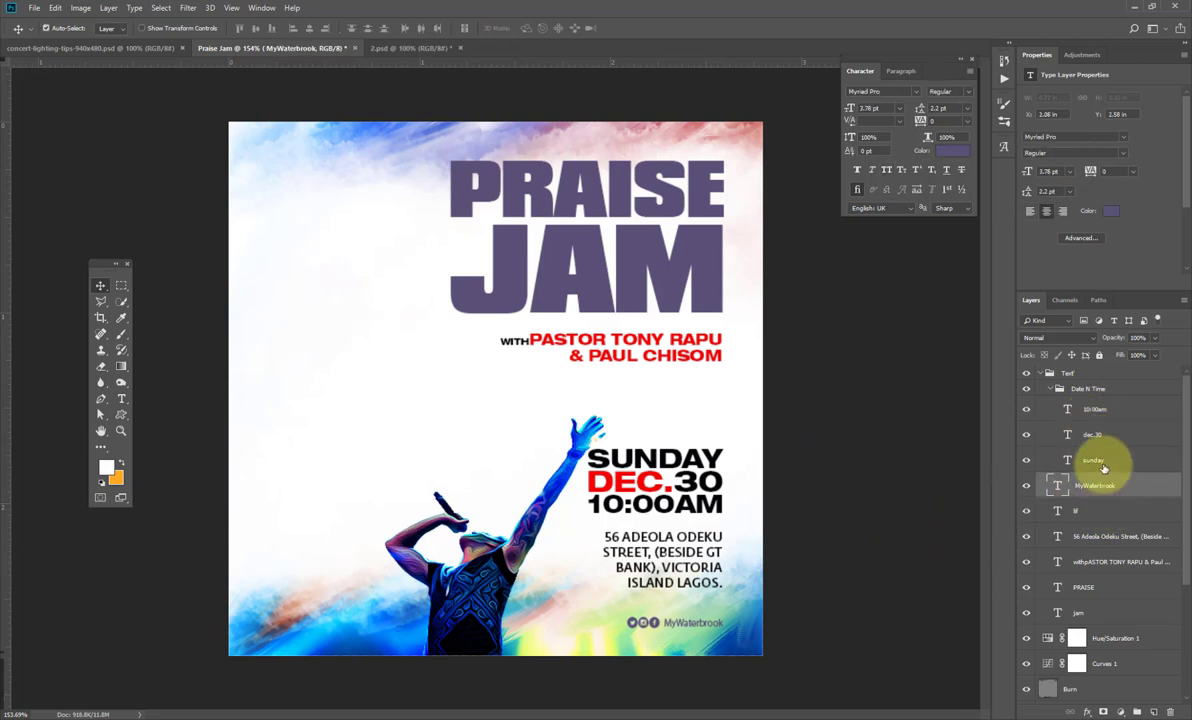
pyautogui.click(952, 150)
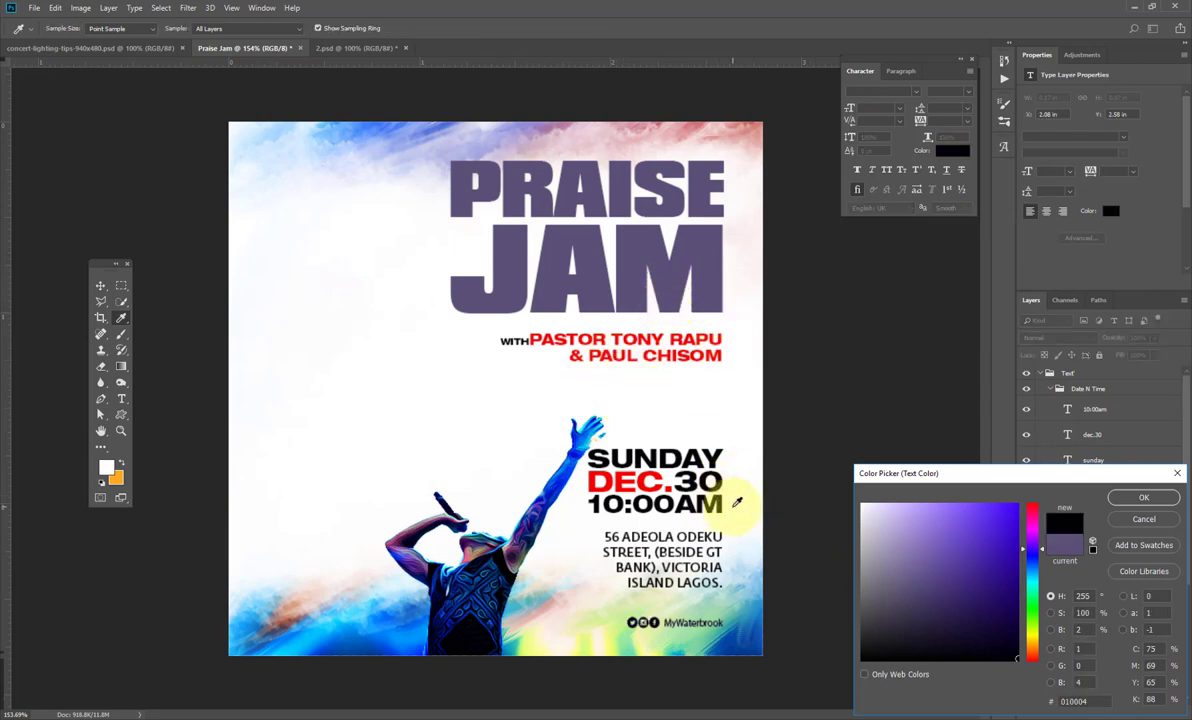
pyautogui.click(1143, 497)
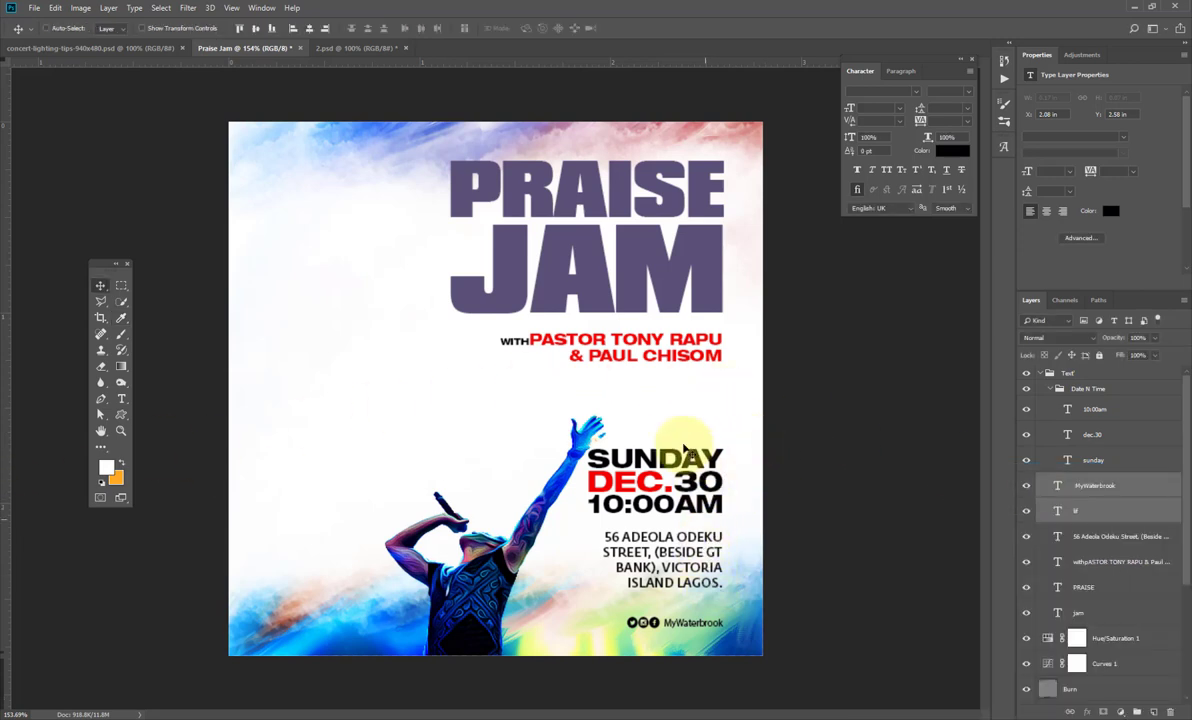
# Duplicate the Paint__Brush layer and place the copy directly above the PRAISE text layer
pyautogui.moveTo(1187, 549); pyautogui.dragTo(1171, 631)
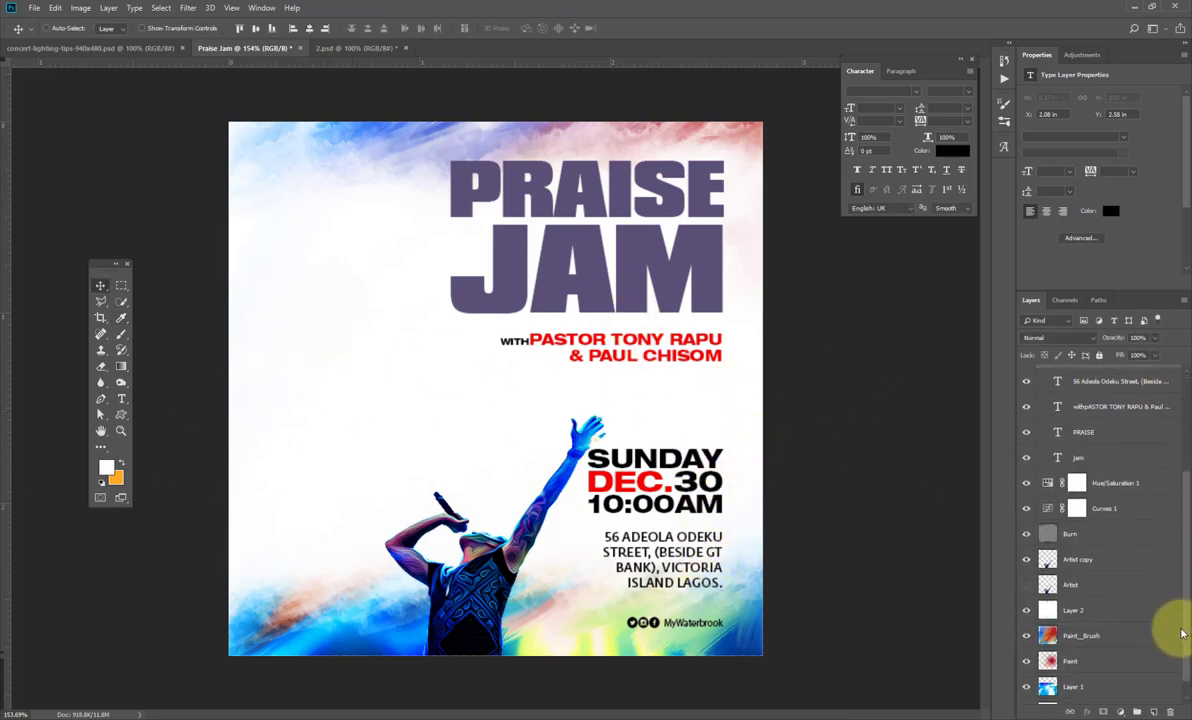
pyautogui.click(1078, 619)
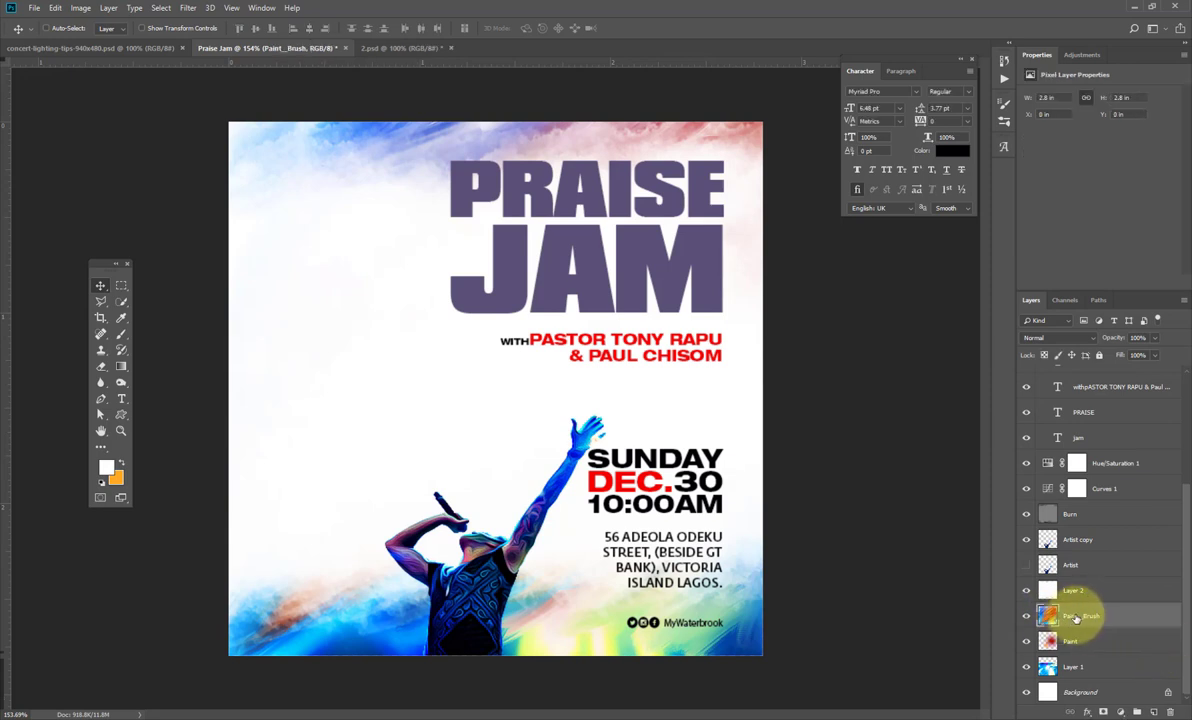
pyautogui.hotkey('ctrl', 'j')
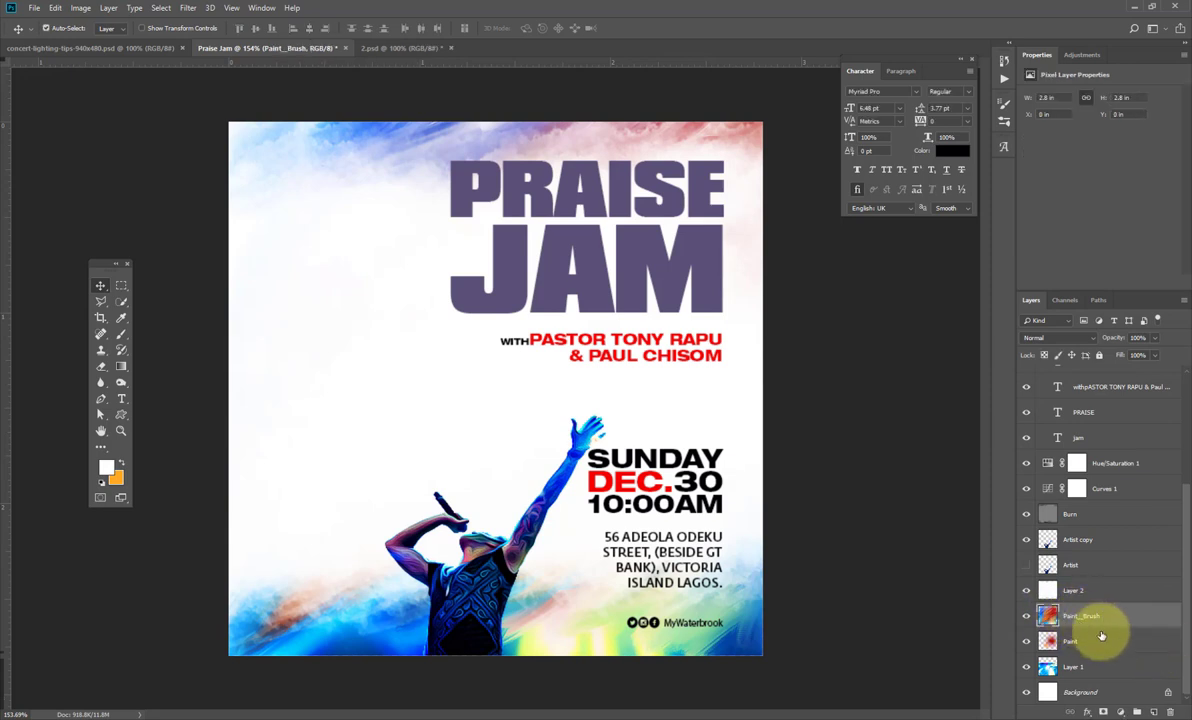
pyautogui.moveTo(1093, 614)
pyautogui.mouseDown()
pyautogui.moveTo(1095, 405)
pyautogui.moveTo(1104, 435)
pyautogui.mouseUp()
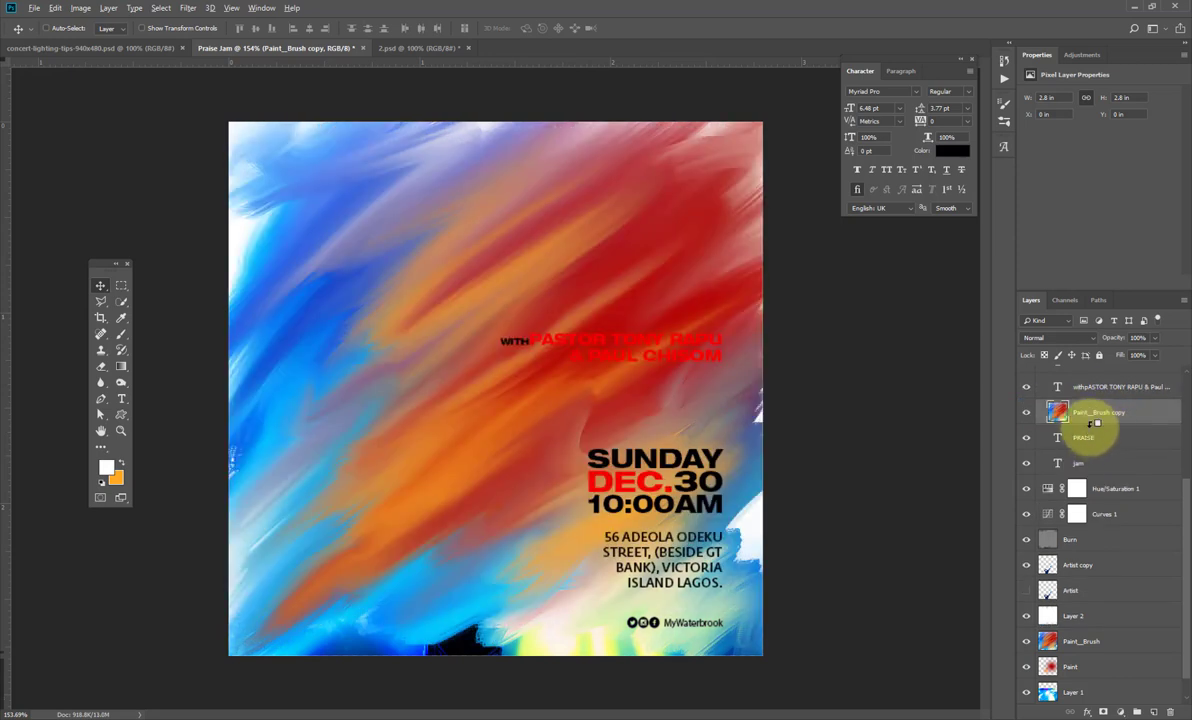
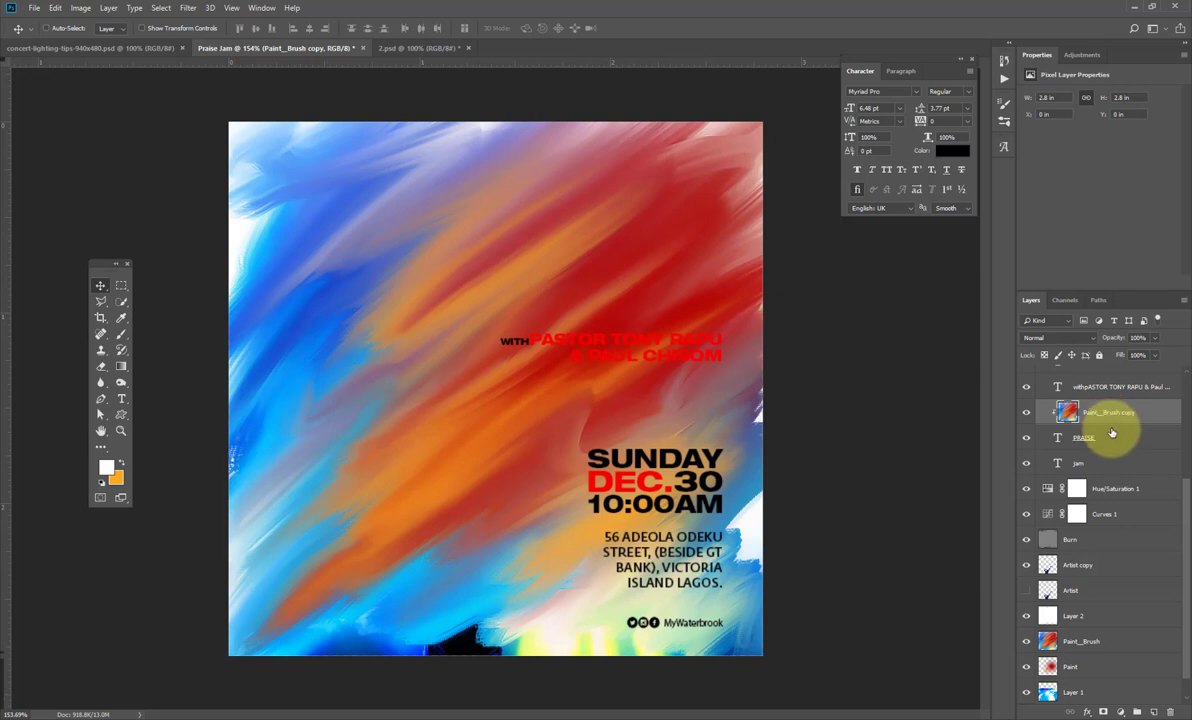
# Clip the Paint__Brush copy to the PRAISE text, scale it to about 54.8%, and move it up so its lower part covers the letters
pyautogui.keyDown('alt'); pyautogui.click(1112, 432); pyautogui.keyUp('alt')
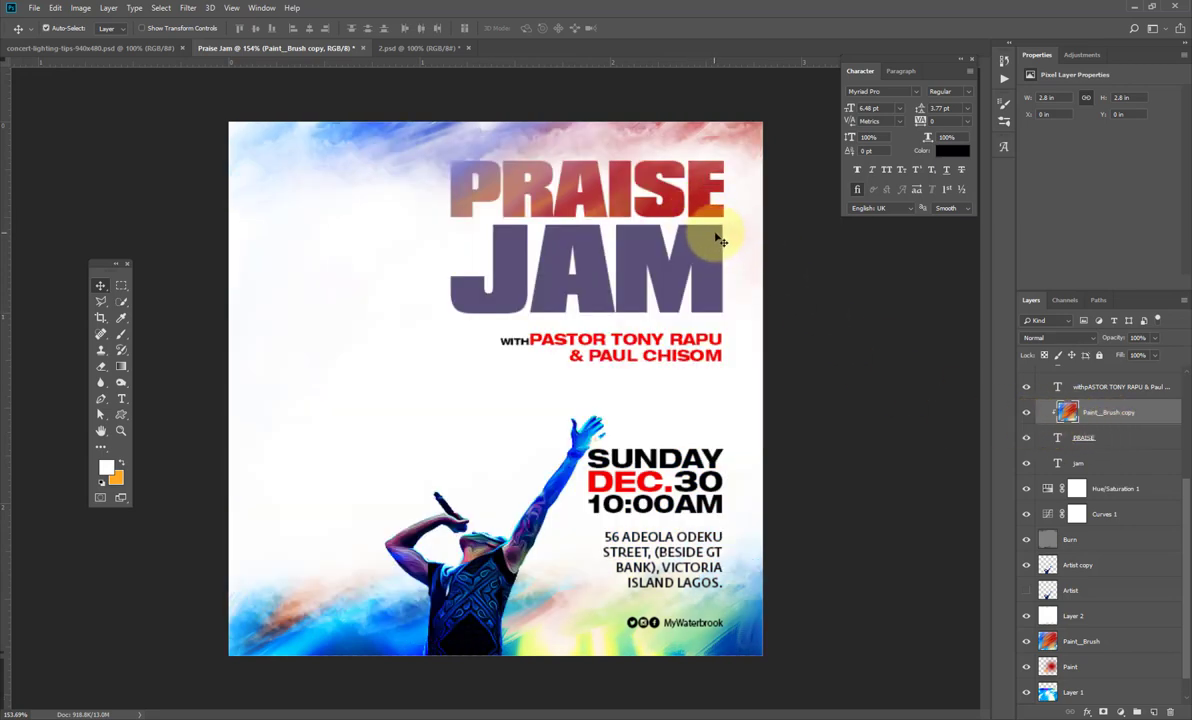
pyautogui.hotkey('ctrl', 't')
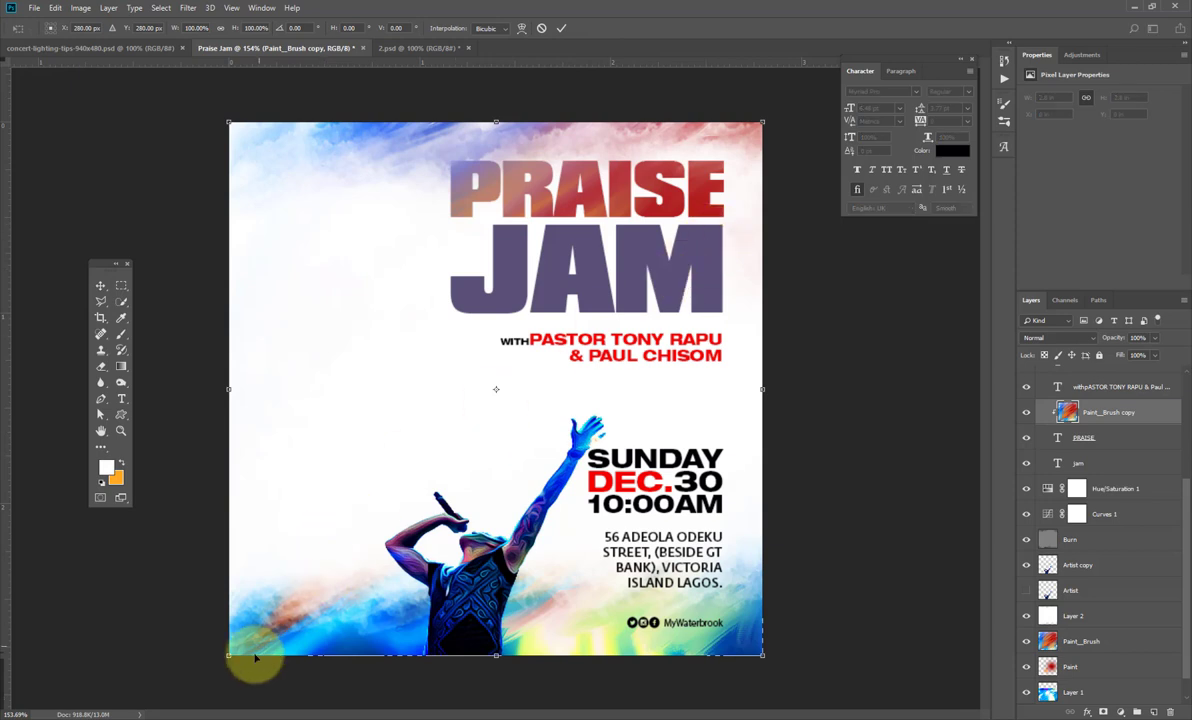
pyautogui.moveTo(229, 657)
pyautogui.mouseDown()
pyautogui.moveTo(418, 324)
pyautogui.moveTo(372, 372)
pyautogui.moveTo(385, 370)
pyautogui.mouseUp()
pyautogui.moveTo(592, 275)
pyautogui.mouseDown()
pyautogui.moveTo(620, 167)
pyautogui.moveTo(602, 181)
pyautogui.moveTo(596, 258)
pyautogui.mouseUp()
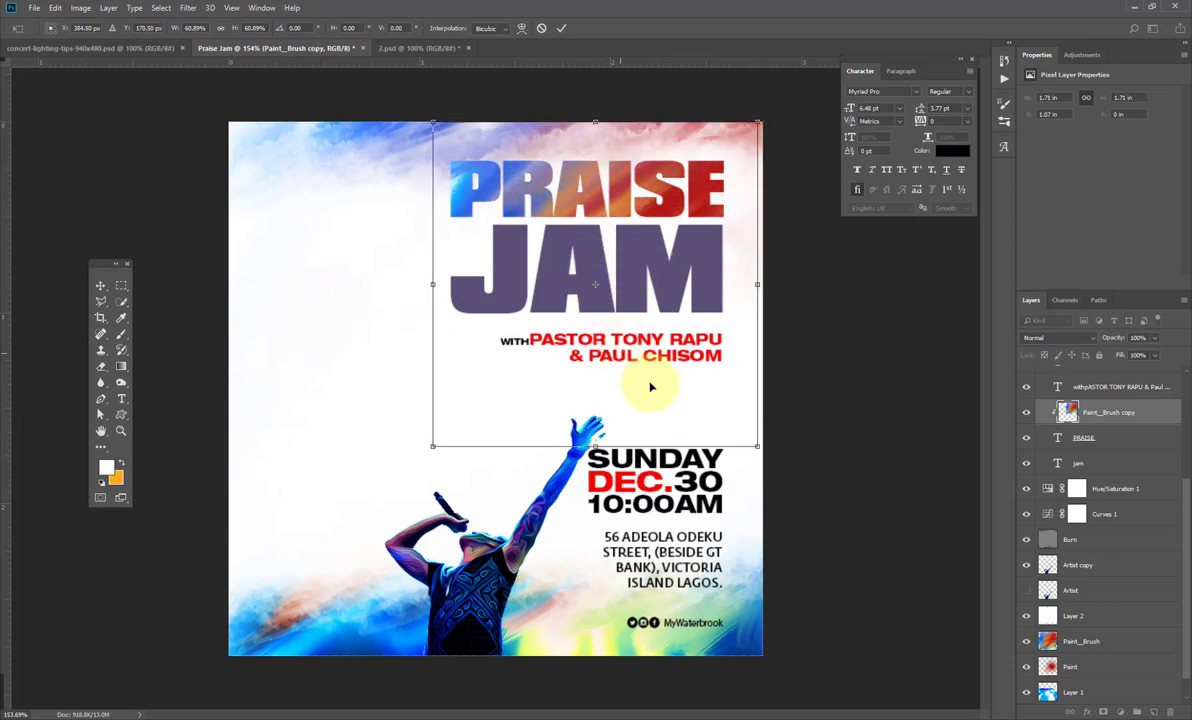
pyautogui.moveTo(760, 447); pyautogui.dragTo(742, 430)
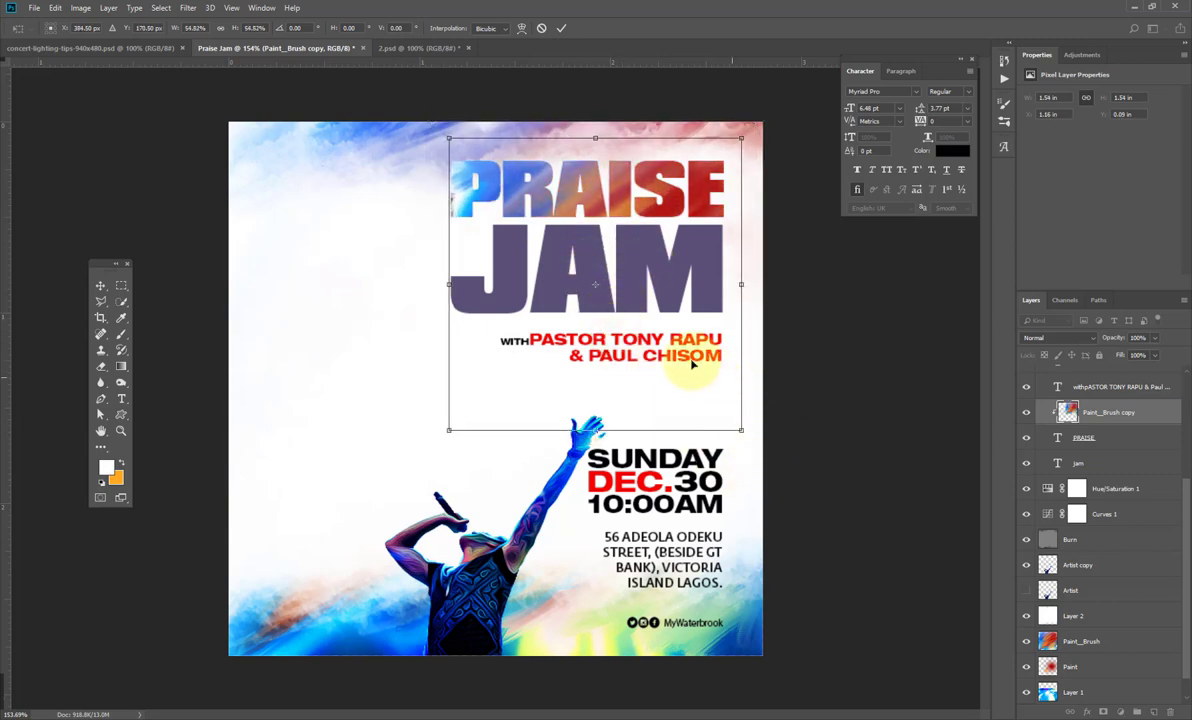
pyautogui.moveTo(645, 298)
pyautogui.mouseDown()
pyautogui.moveTo(676, 240)
pyautogui.moveTo(678, 106)
pyautogui.moveTo(676, 255)
pyautogui.moveTo(684, 112)
pyautogui.moveTo(684, 131)
pyautogui.mouseUp()
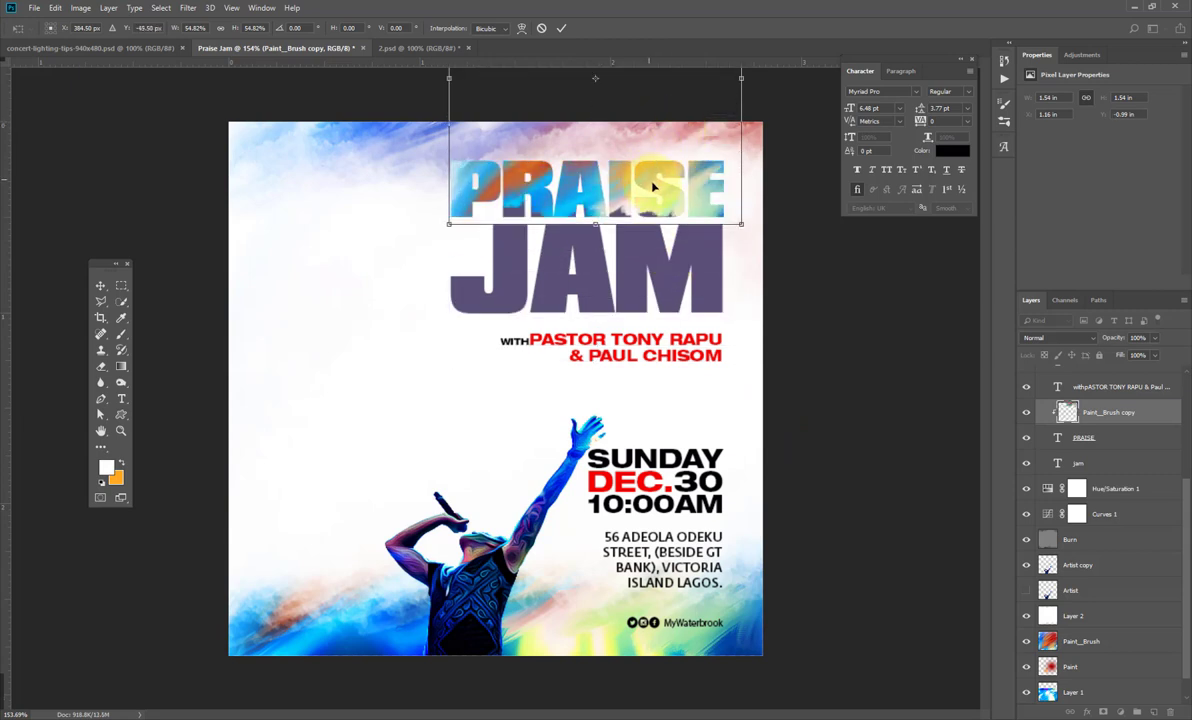
pyautogui.press('Return')
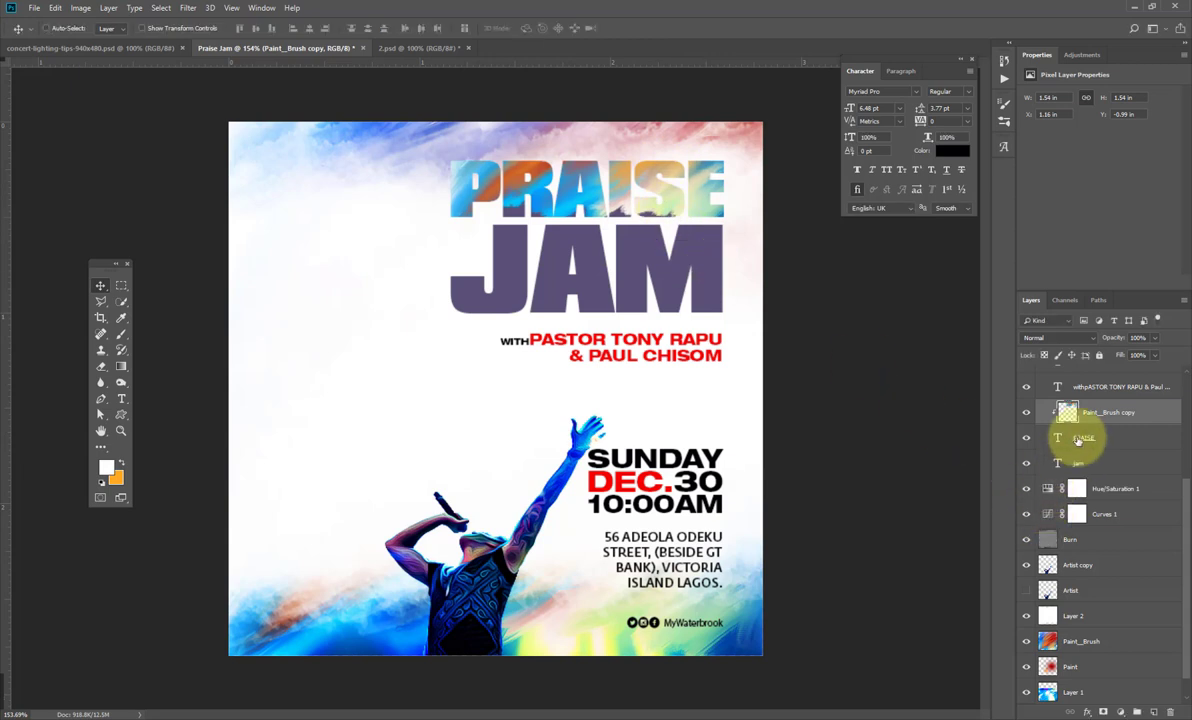
# Recolour the PRAISE text dark grey (#252525)
pyautogui.click(1082, 437)
pyautogui.hotkey('alt', '[')
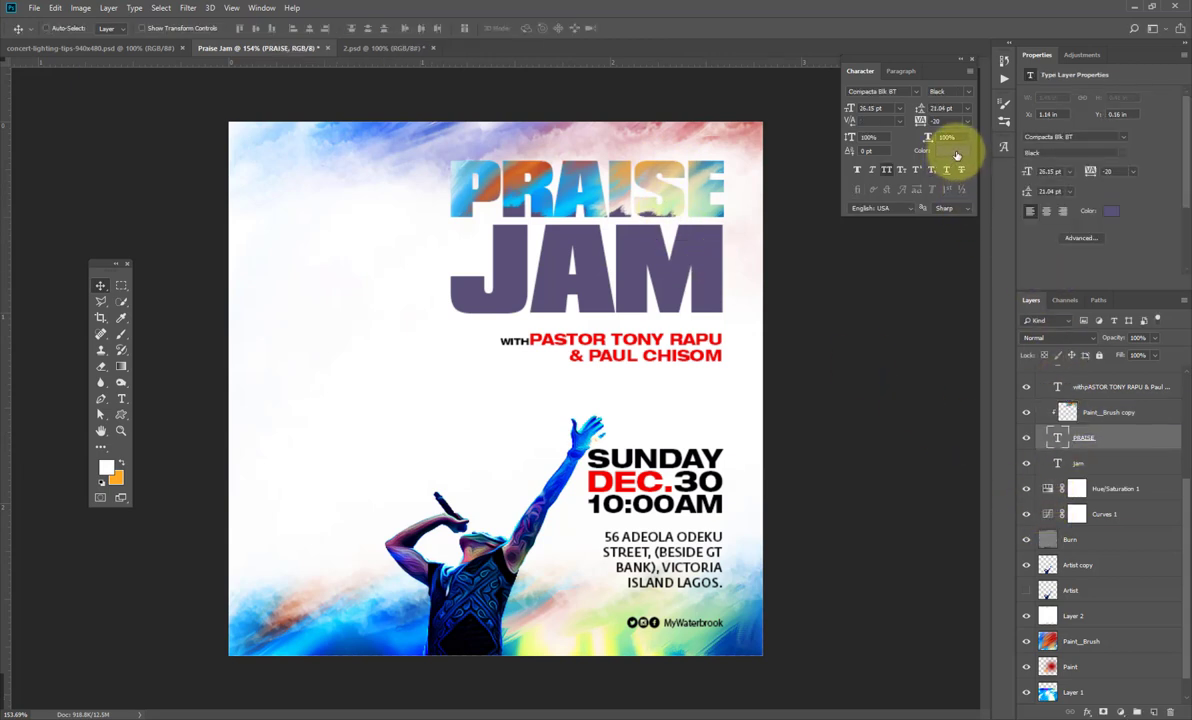
pyautogui.click(952, 152)
pyautogui.click(865, 637)
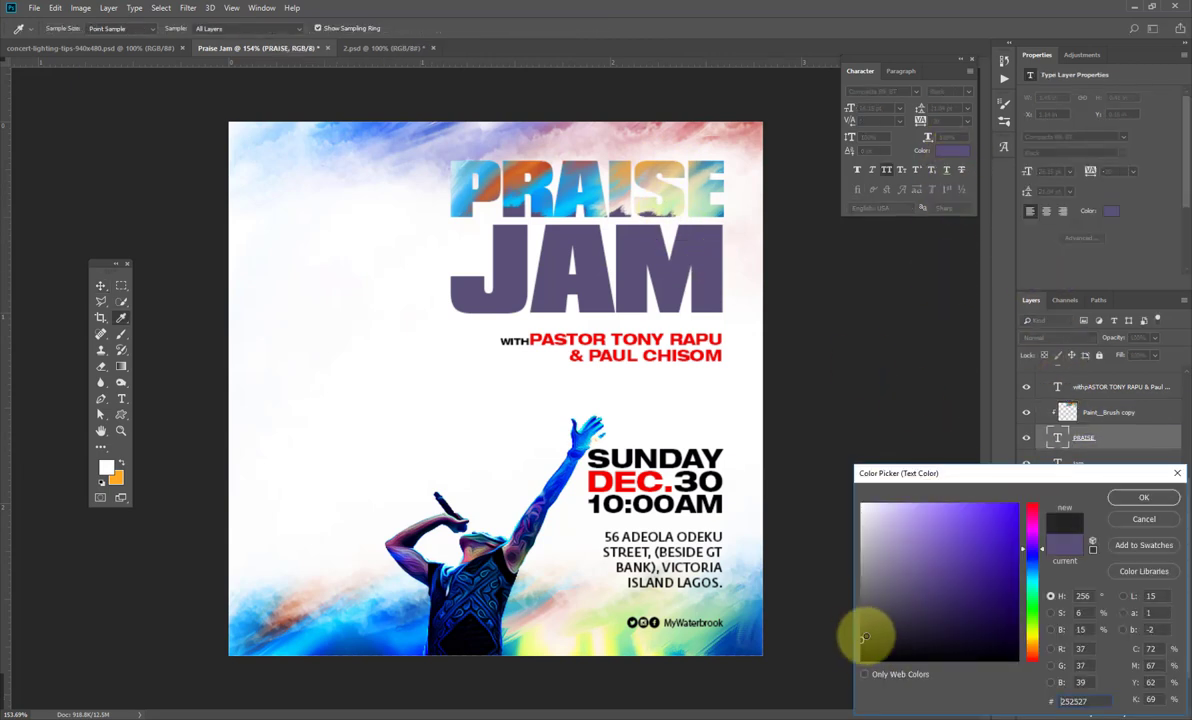
pyautogui.click(861, 637)
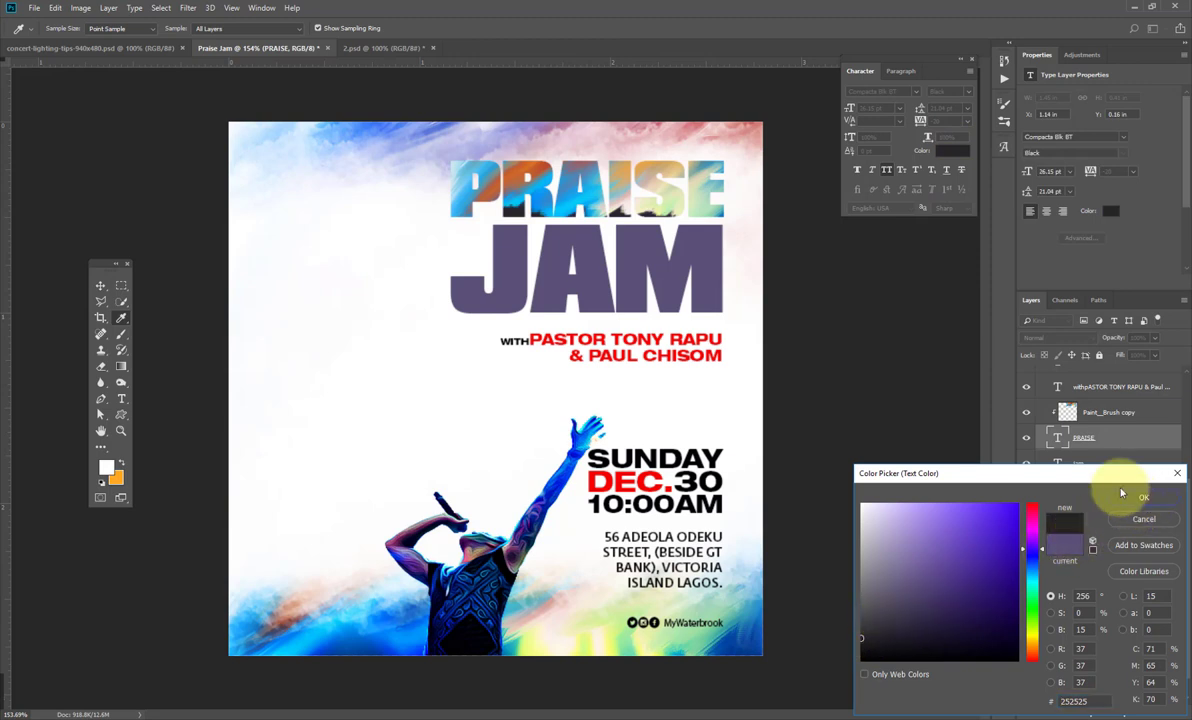
pyautogui.click(1143, 497)
# Scale the Paint__Brush copy down to about 1.45 in and reposition it so blue covers the P and orange-red the remaining PRAISE letters
pyautogui.press('v')
pyautogui.moveTo(723, 190)
pyautogui.mouseDown()
pyautogui.moveTo(713, 260)
pyautogui.moveTo(717, 232)
pyautogui.moveTo(686, 266)
pyautogui.moveTo(722, 268)
pyautogui.mouseUp()
pyautogui.hotkey('ctrl', 'z')
pyautogui.click(1066, 412)
pyautogui.hotkey('ctrl', 't')
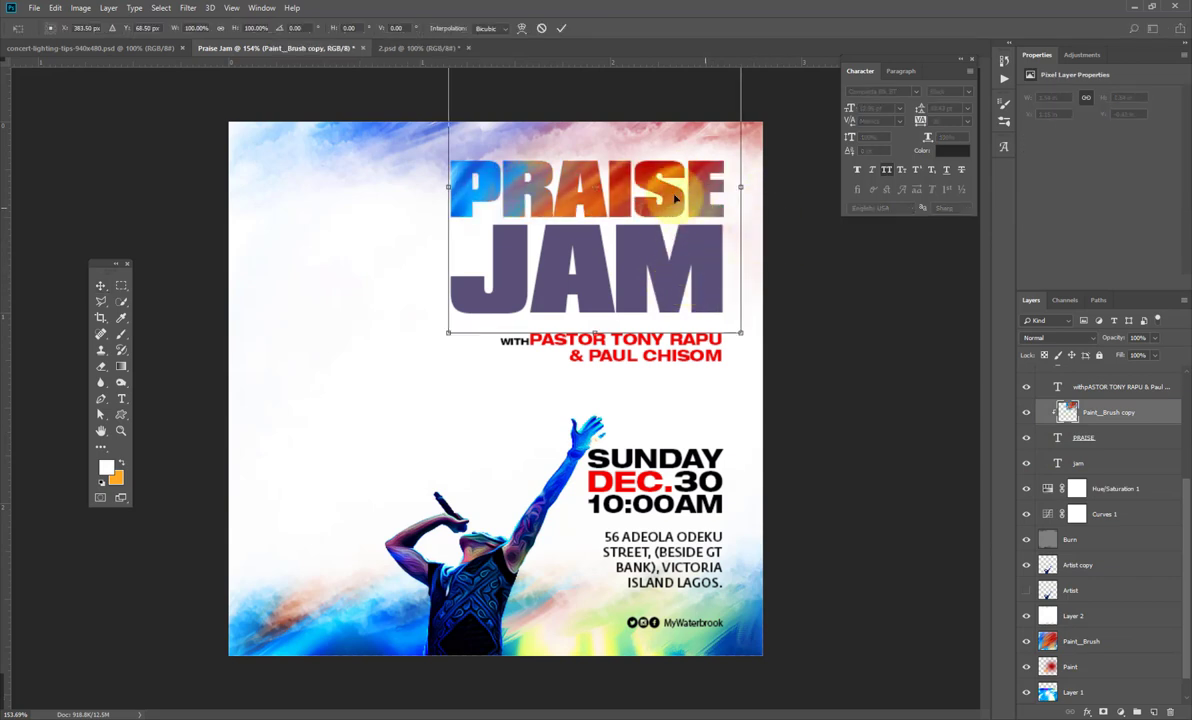
pyautogui.moveTo(664, 204); pyautogui.dragTo(659, 277)
pyautogui.moveTo(737, 106); pyautogui.dragTo(724, 125)
pyautogui.hotkey('ctrl', 'z')
pyautogui.moveTo(668, 266); pyautogui.dragTo(662, 205)
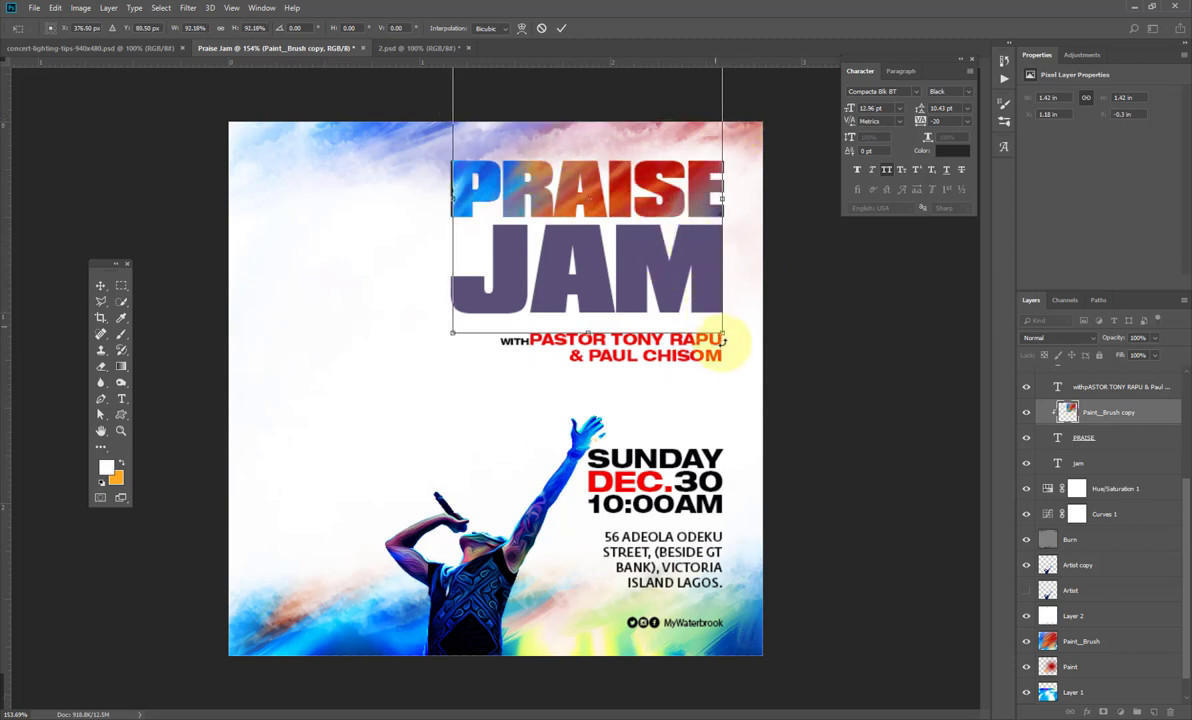
pyautogui.moveTo(723, 337); pyautogui.dragTo(730, 342)
pyautogui.moveTo(683, 296)
pyautogui.mouseDown()
pyautogui.moveTo(681, 249)
pyautogui.moveTo(681, 308)
pyautogui.mouseUp()
pyautogui.press('Return')
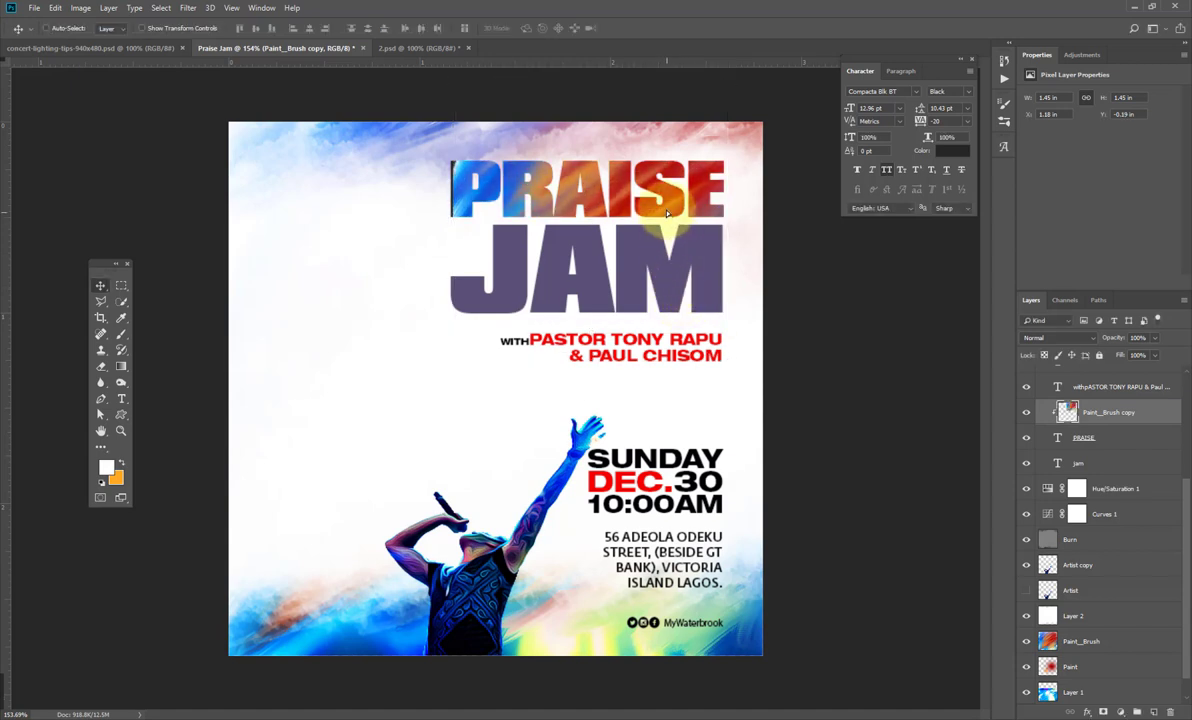
pyautogui.moveTo(673, 211)
pyautogui.mouseDown()
pyautogui.moveTo(681, 93)
pyautogui.moveTo(666, 166)
pyautogui.moveTo(620, 172)
pyautogui.moveTo(640, 190)
pyautogui.mouseUp()
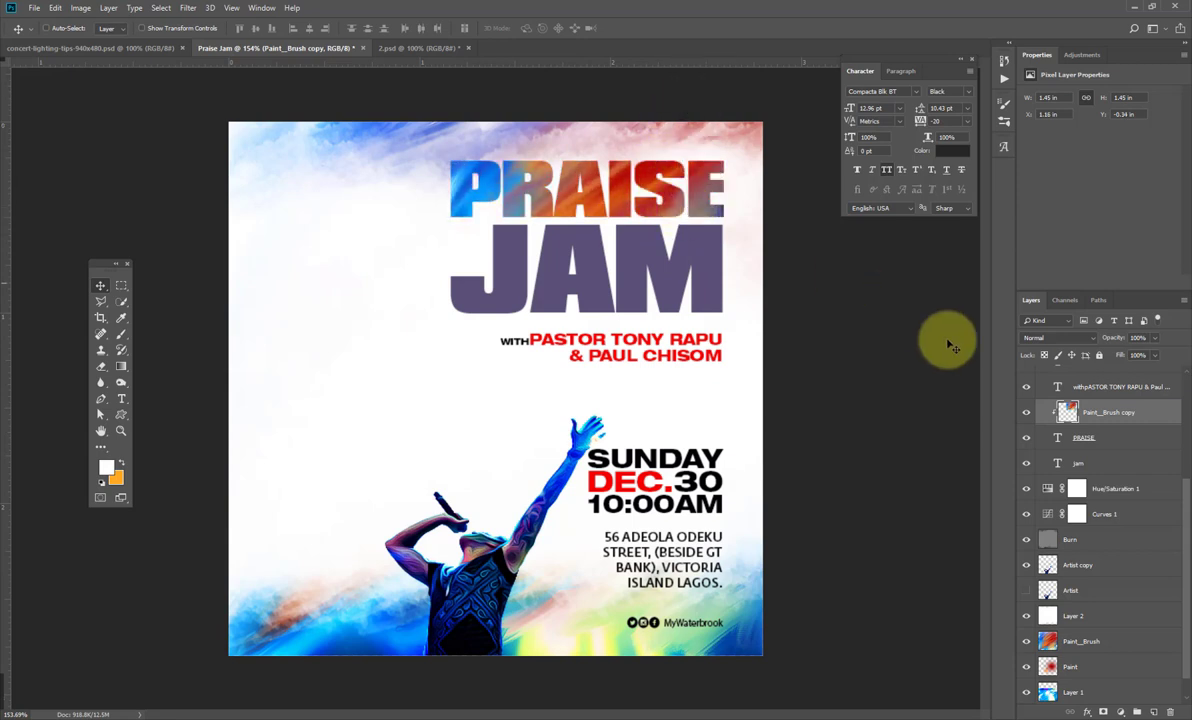
# Add a layer mask to the Paint__Brush copy and paint black on it with a smaller brush to darken patches of the PRAISE letters
pyautogui.click(1105, 711)
pyautogui.press('b')
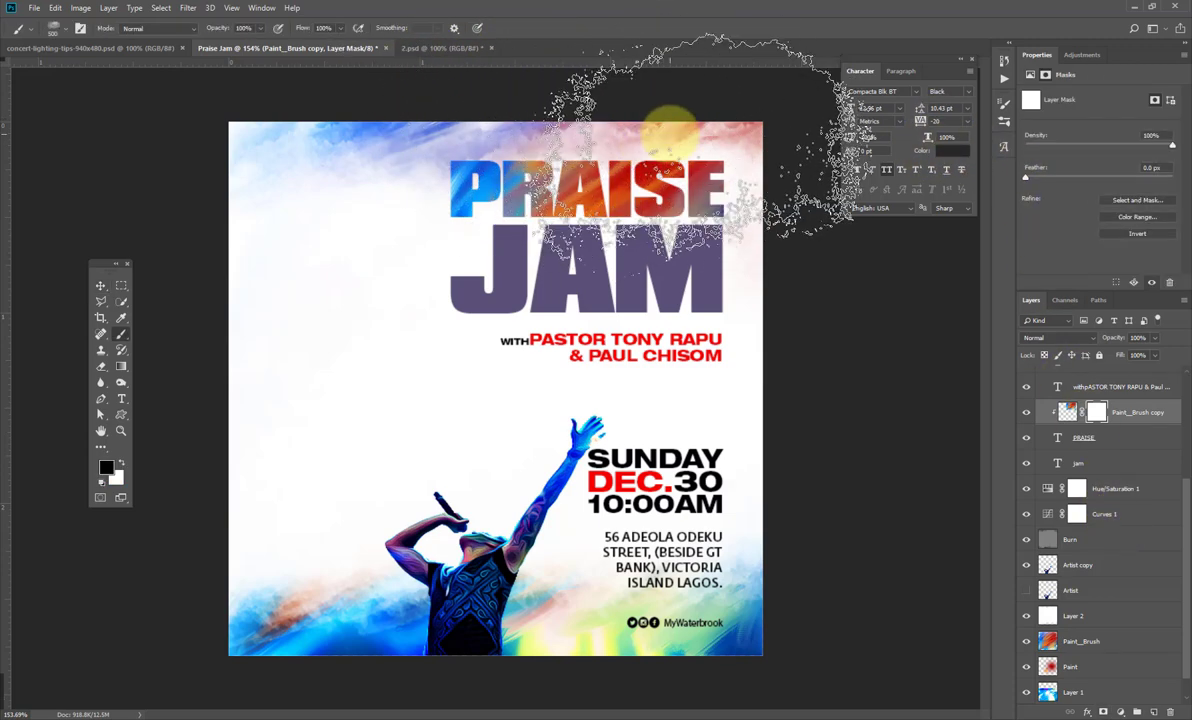
pyautogui.press('[')
pyautogui.press('[')
pyautogui.press('[')
pyautogui.press('[')
pyautogui.press('[')
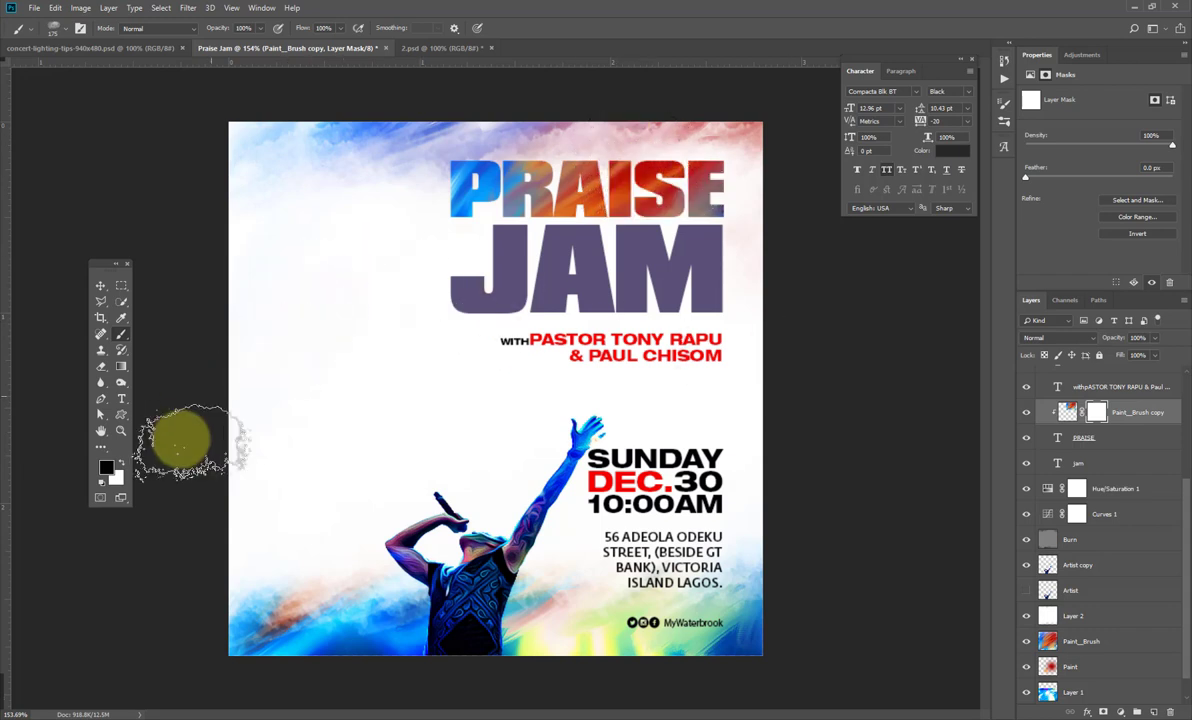
pyautogui.press('d')
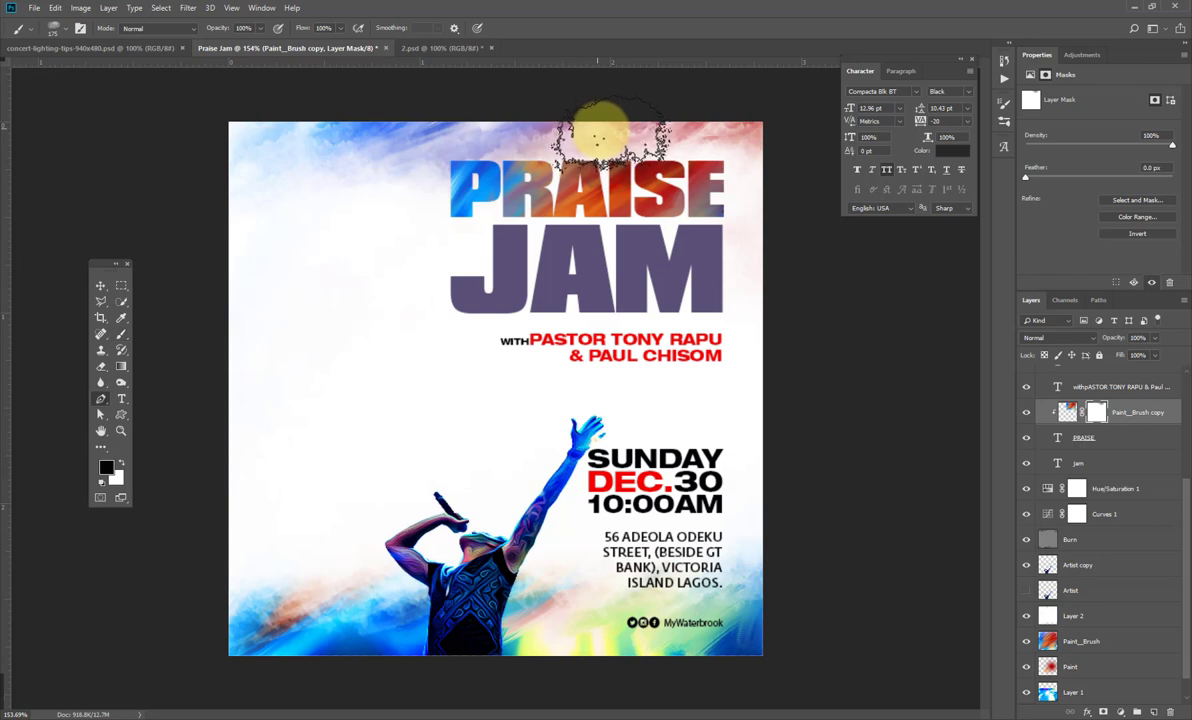
pyautogui.press('p')
pyautogui.press('b')
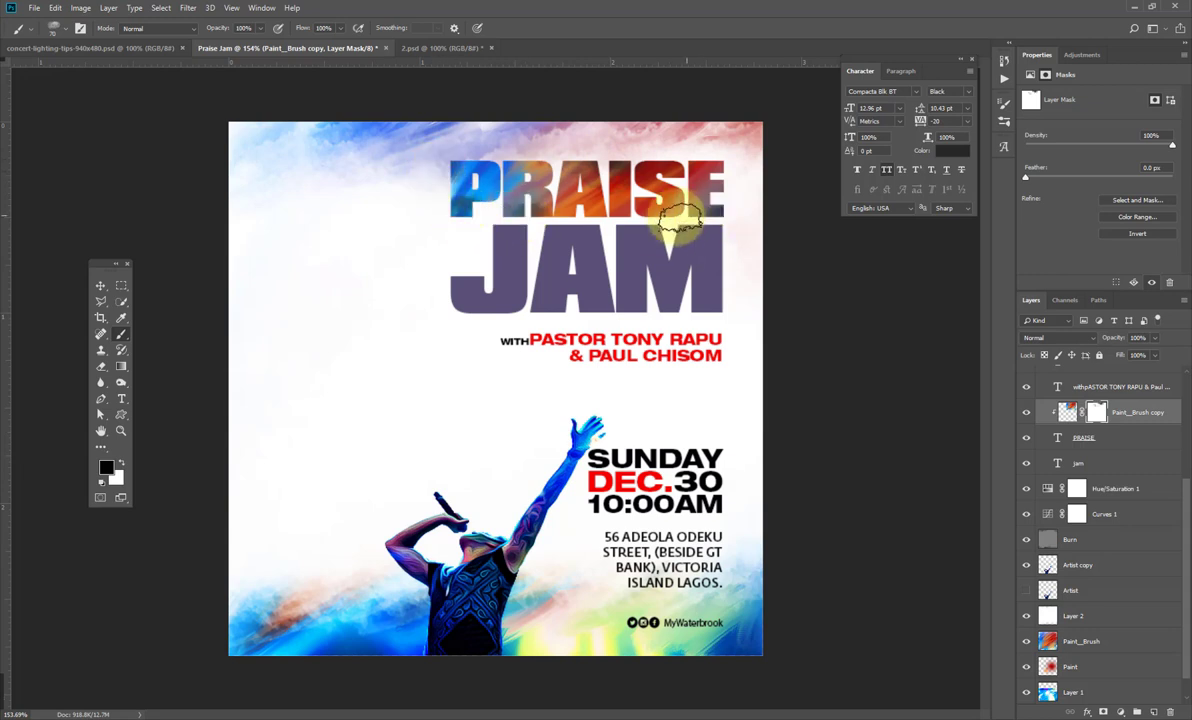
pyautogui.moveTo(648, 196)
pyautogui.mouseDown()
pyautogui.moveTo(721, 185)
pyautogui.moveTo(615, 212)
pyautogui.moveTo(638, 193)
pyautogui.moveTo(624, 223)
pyautogui.moveTo(612, 213)
pyautogui.moveTo(583, 222)
pyautogui.mouseUp()
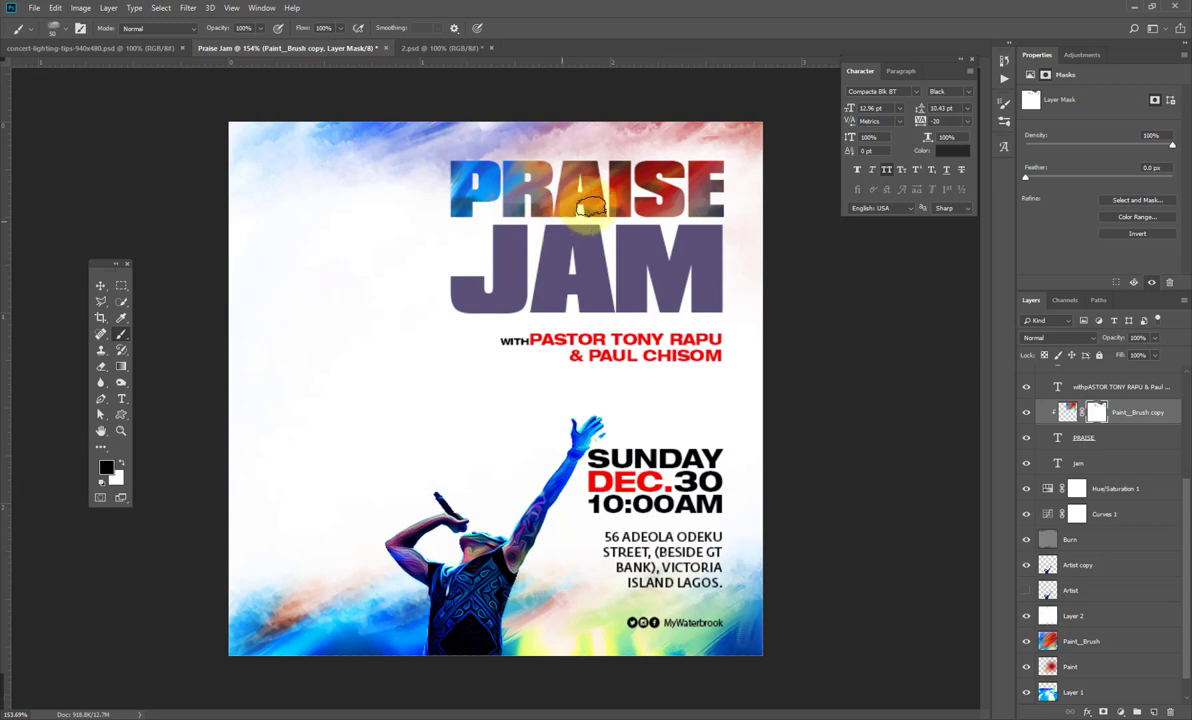
pyautogui.press(']')
pyautogui.press(']')
pyautogui.press(']')
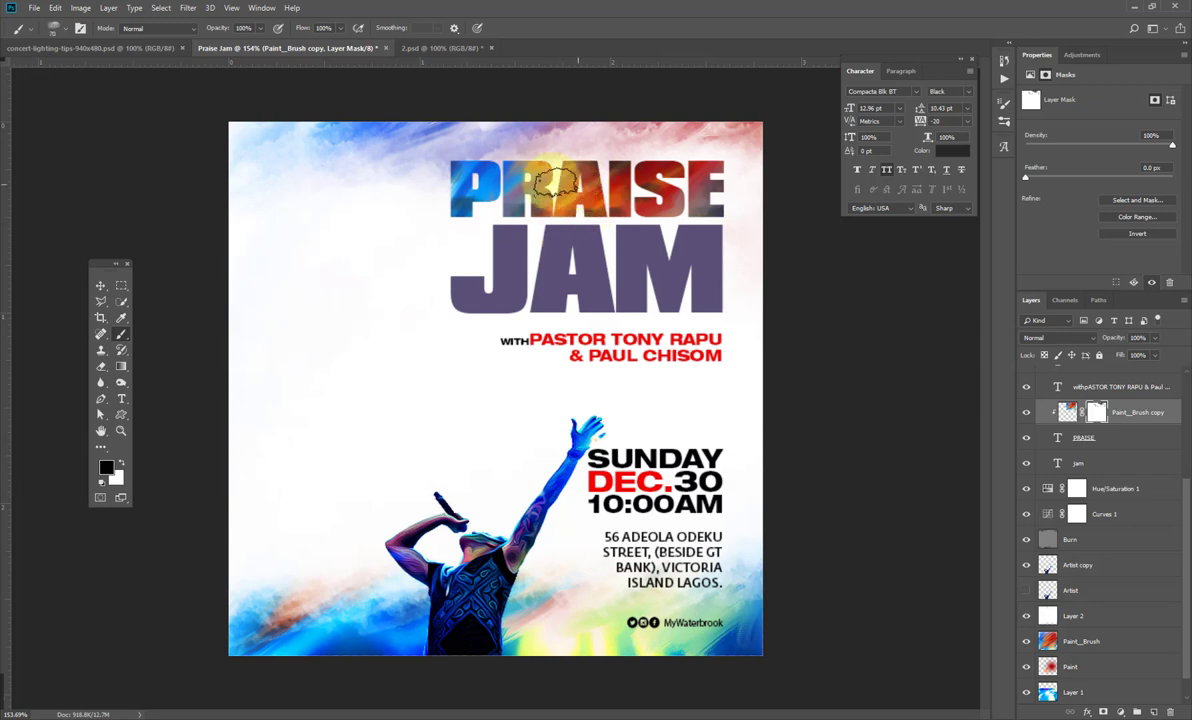
# Choose the 284 px speckled brush tip and set its spacing to 1%
pyautogui.click(88, 36)
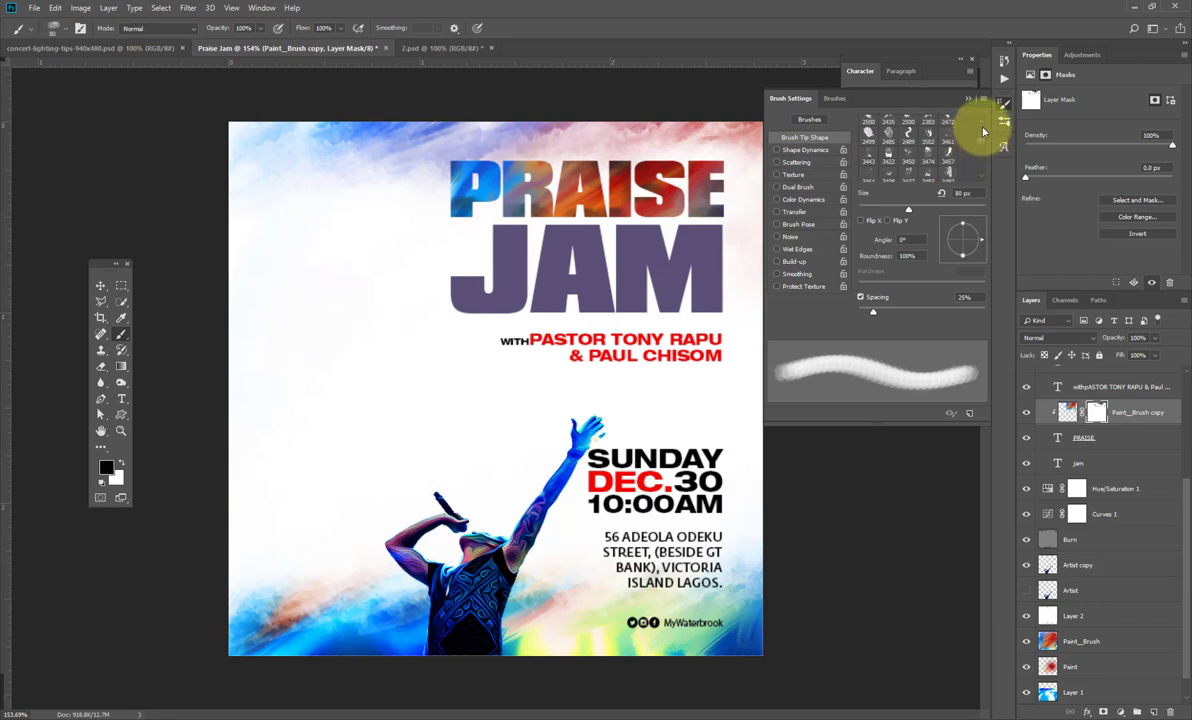
pyautogui.scroll(-5, 981, 145)
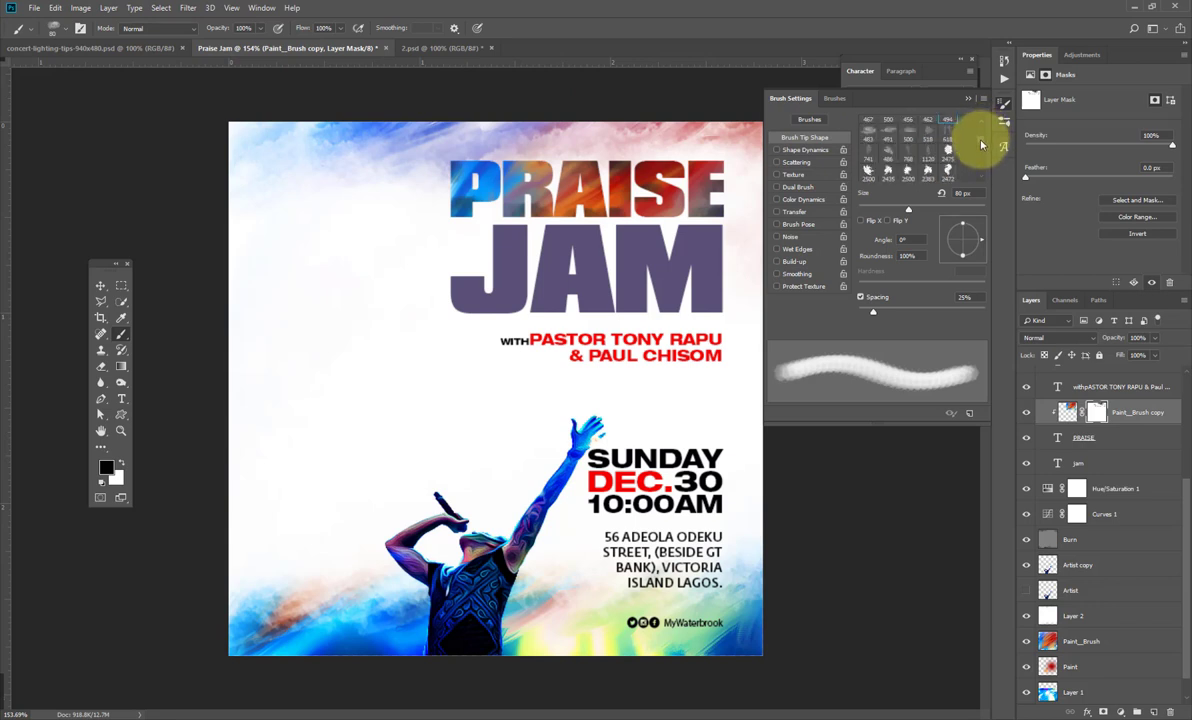
pyautogui.scroll(-5, 981, 147)
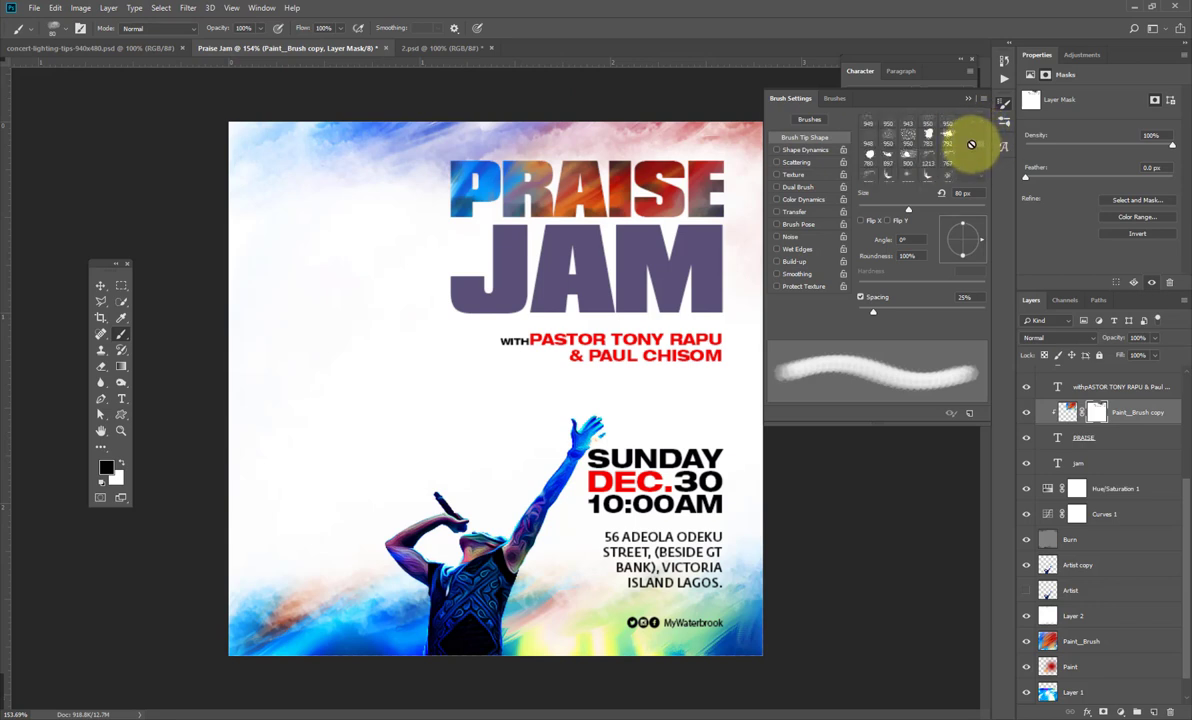
pyautogui.scroll(-5, 975, 146)
pyautogui.scroll(2, 981, 142)
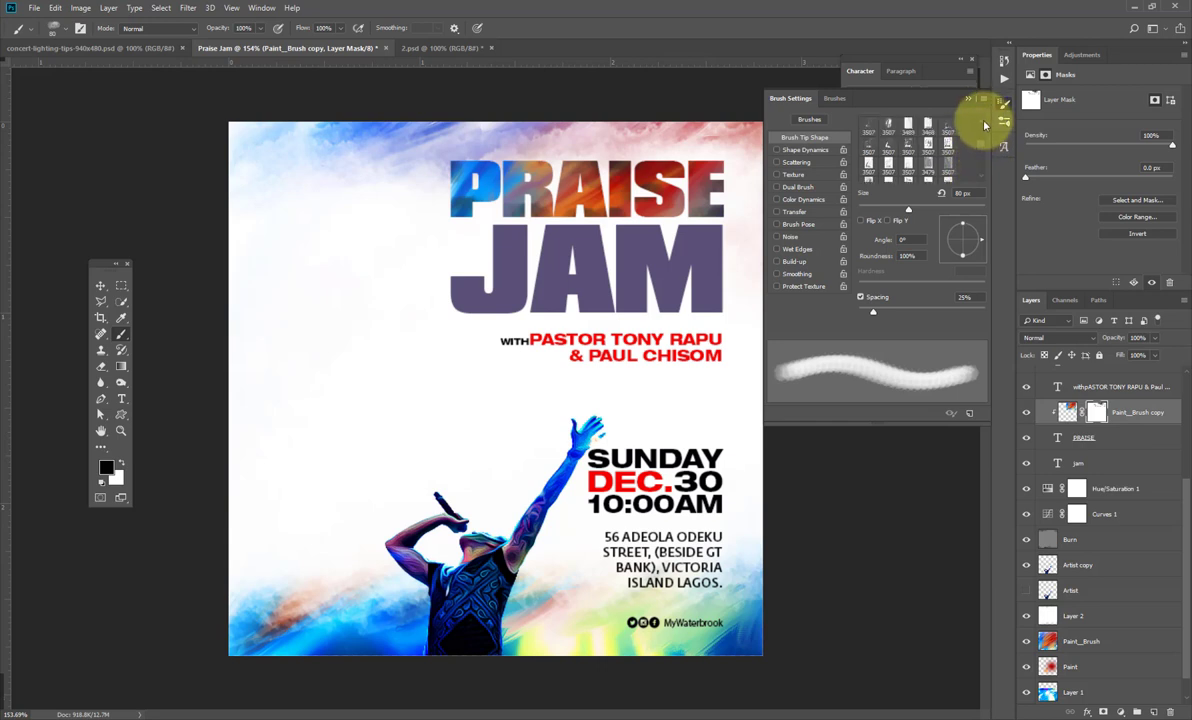
pyautogui.scroll(2, 984, 128)
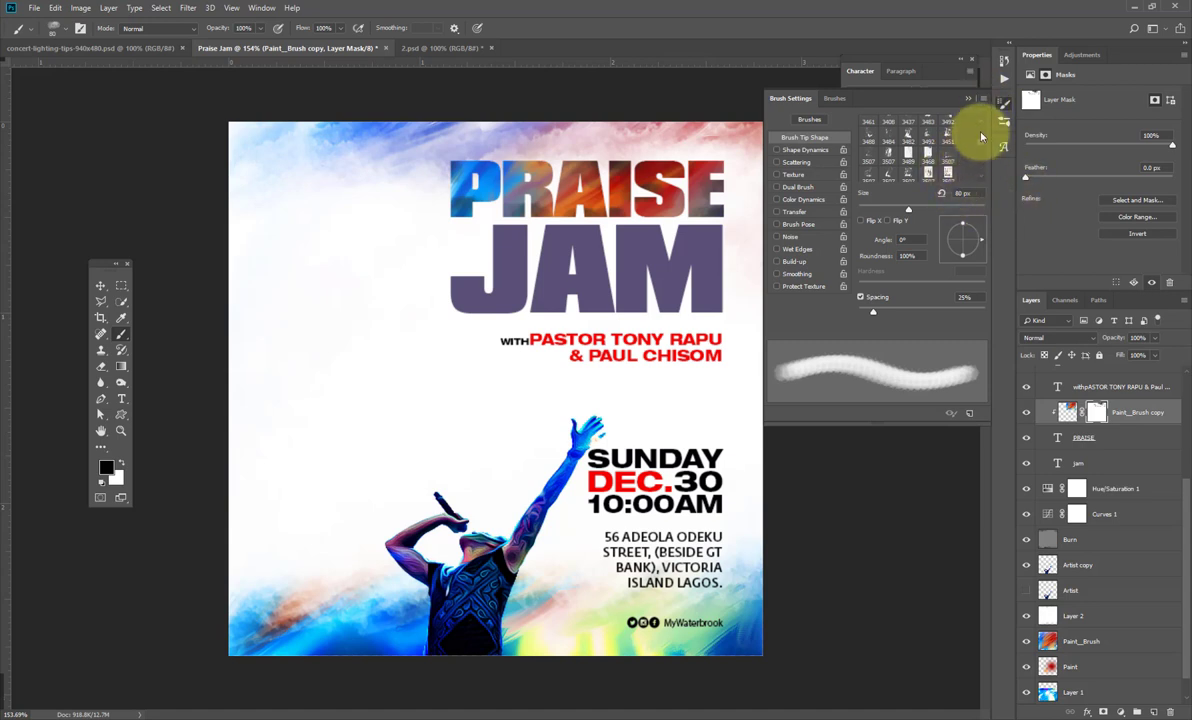
pyautogui.moveTo(981, 134); pyautogui.dragTo(988, 146)
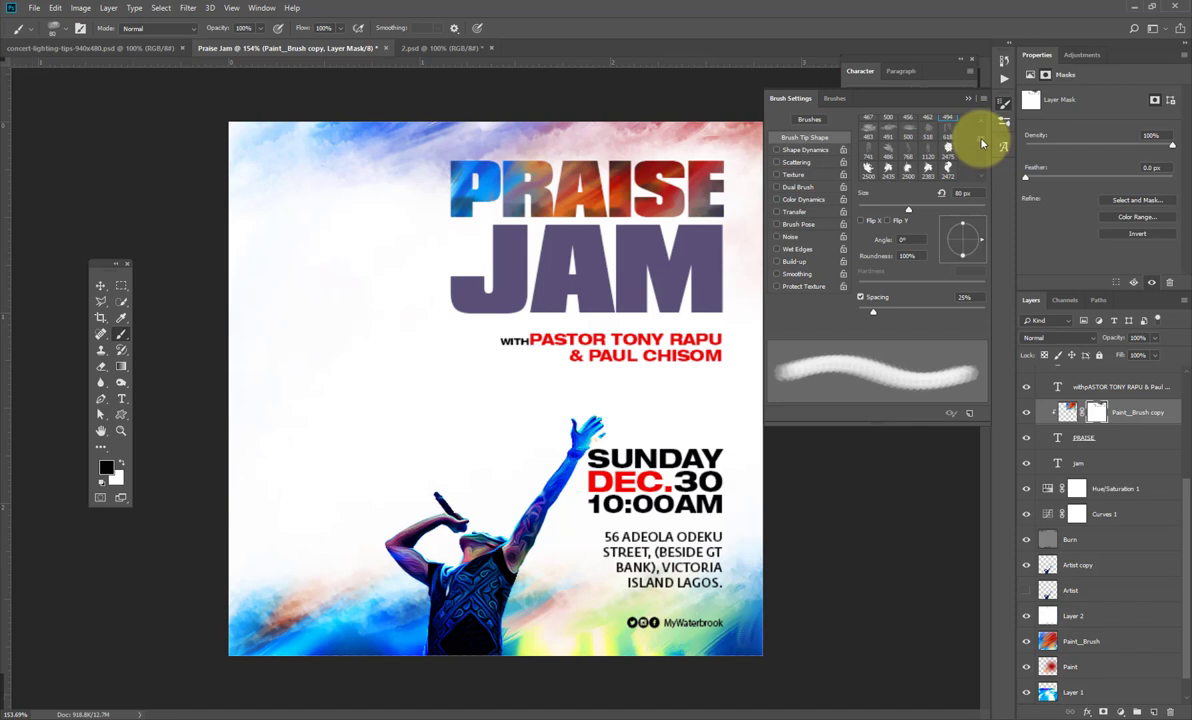
pyautogui.moveTo(981, 139); pyautogui.dragTo(987, 106)
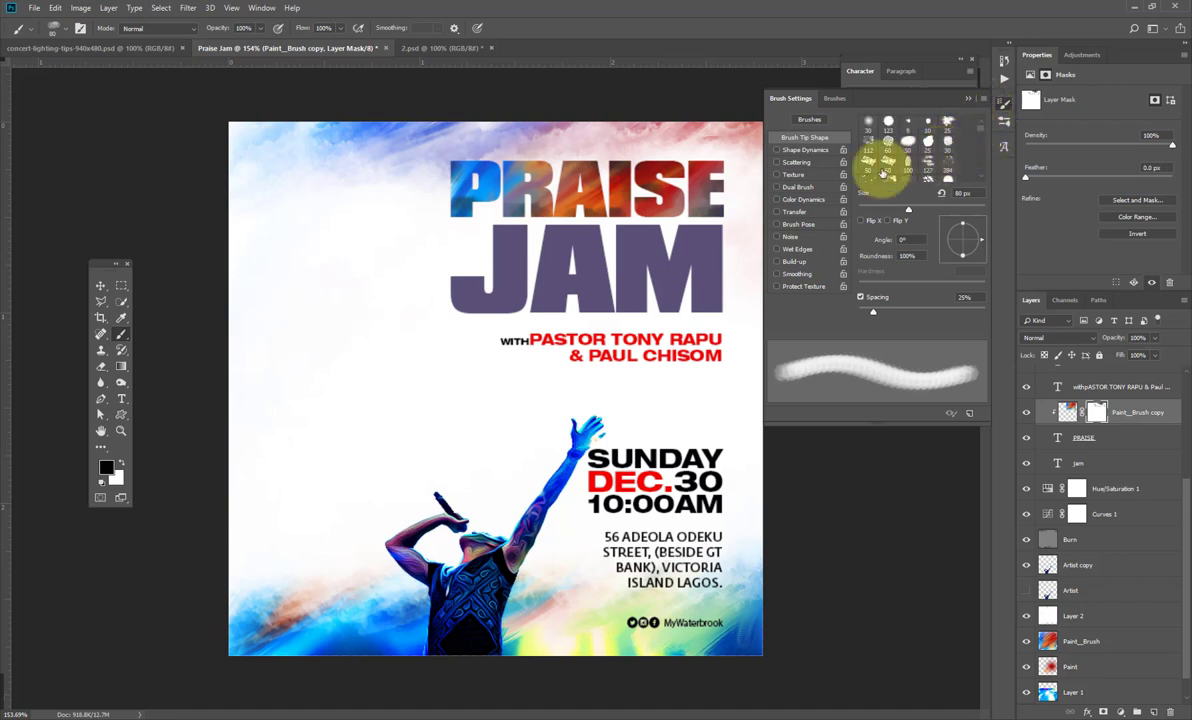
pyautogui.click(871, 177)
pyautogui.click(950, 147)
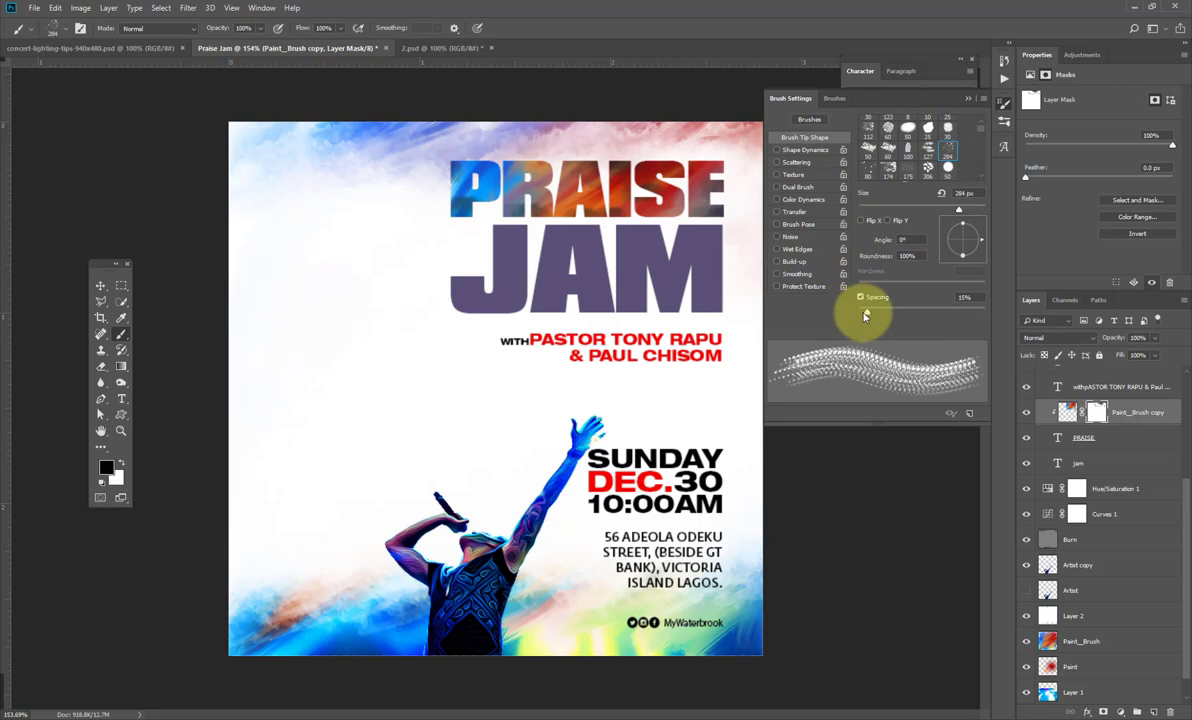
pyautogui.moveTo(855, 316); pyautogui.dragTo(837, 314)
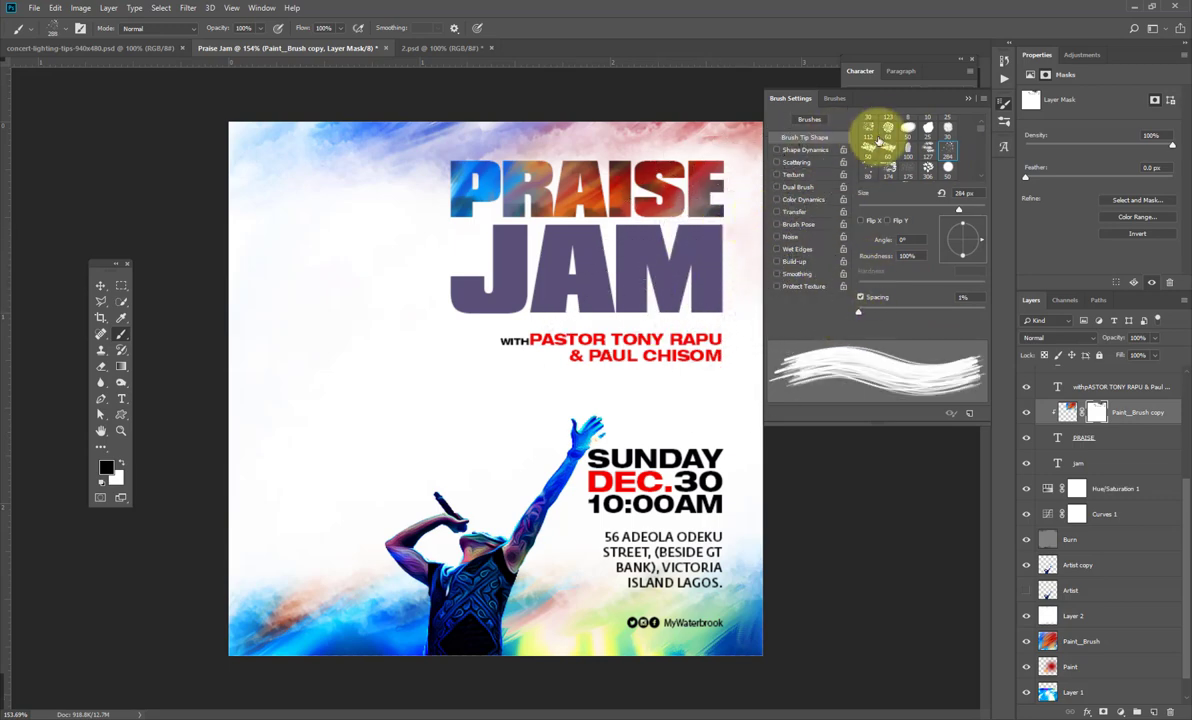
pyautogui.click(967, 98)
# Reduce the brush size and paint black streaks and specks on the mask along the lower edge of the PRAISE letters
pyautogui.press('[')
pyautogui.press('[')
pyautogui.press('[')
pyautogui.press('[')
pyautogui.press('[')
pyautogui.press('[')
pyautogui.press('[')
pyautogui.press('[')
pyautogui.press('[')
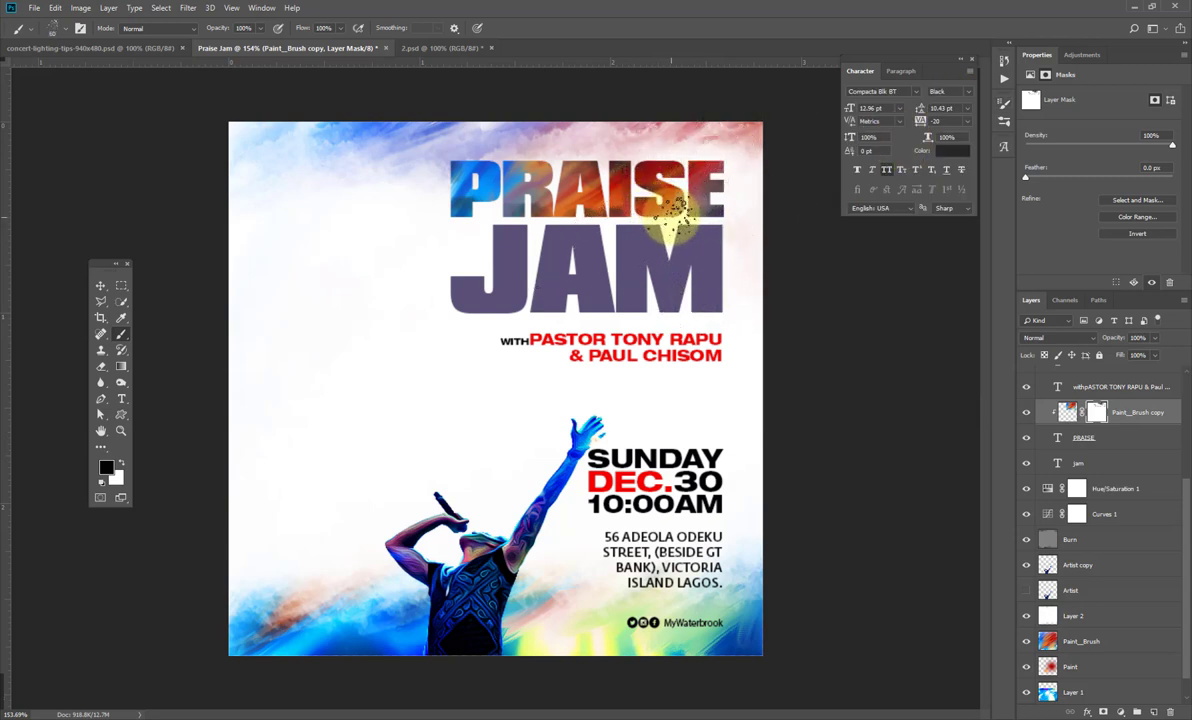
pyautogui.click(678, 210)
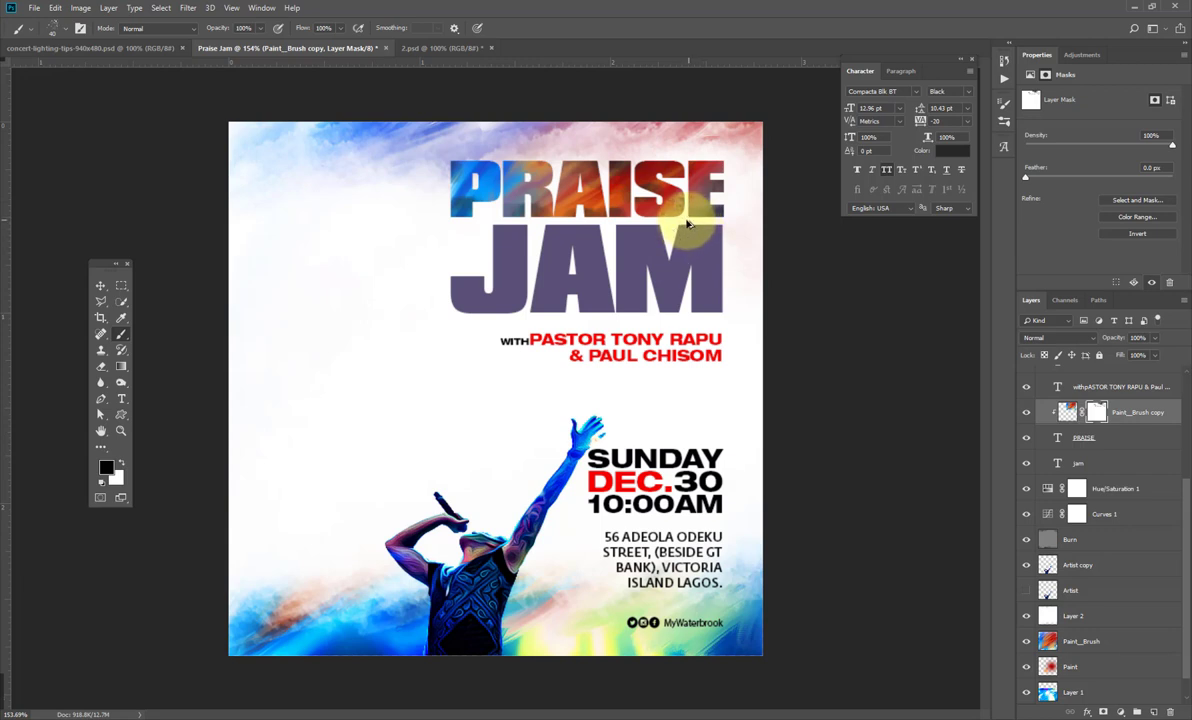
pyautogui.moveTo(677, 220)
pyautogui.mouseDown()
pyautogui.moveTo(672, 253)
pyautogui.moveTo(728, 148)
pyautogui.moveTo(726, 158)
pyautogui.moveTo(620, 148)
pyautogui.moveTo(650, 155)
pyautogui.moveTo(607, 205)
pyautogui.moveTo(577, 215)
pyautogui.moveTo(580, 200)
pyautogui.moveTo(505, 255)
pyautogui.moveTo(495, 160)
pyautogui.moveTo(465, 260)
pyautogui.moveTo(451, 222)
pyautogui.moveTo(467, 317)
pyautogui.moveTo(527, 228)
pyautogui.moveTo(555, 312)
pyautogui.moveTo(936, 300)
pyautogui.mouseUp()
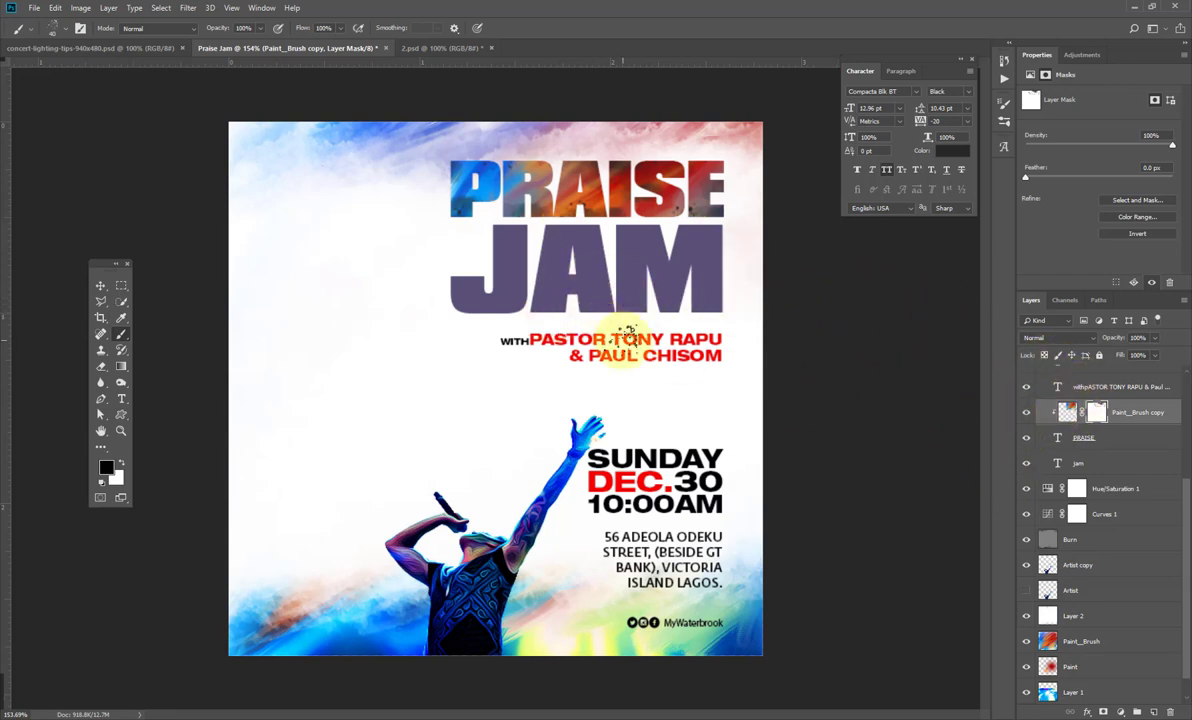
# Duplicate the Paint__Brush layer directly above the Jam text layer and clip the copy to that text
pyautogui.press('v')
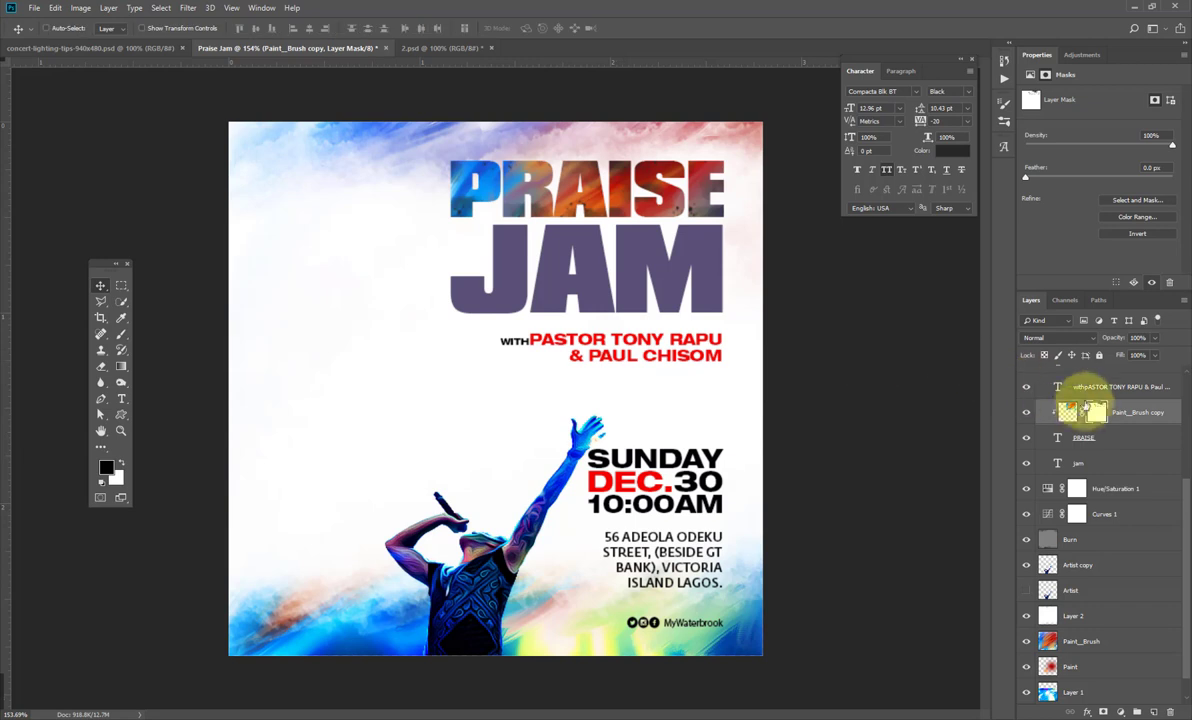
pyautogui.click(1098, 641)
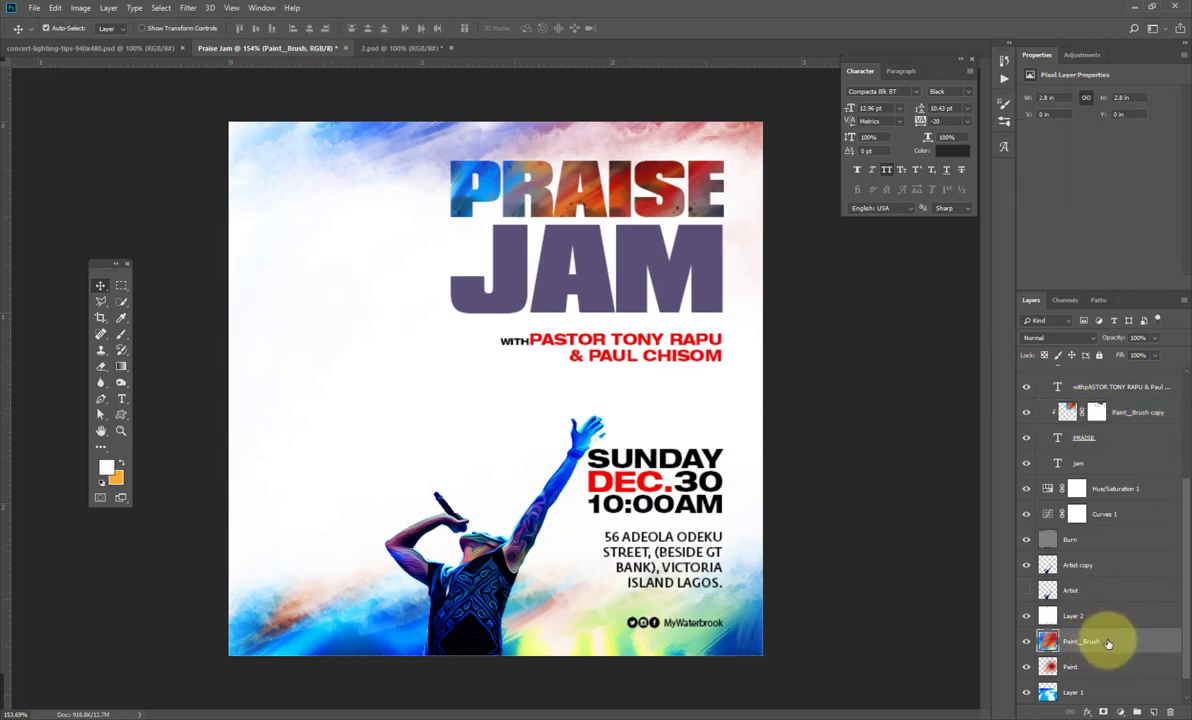
pyautogui.moveTo(1106, 643)
pyautogui.mouseDown()
pyautogui.moveTo(1120, 452)
pyautogui.moveTo(1107, 460)
pyautogui.mouseUp()
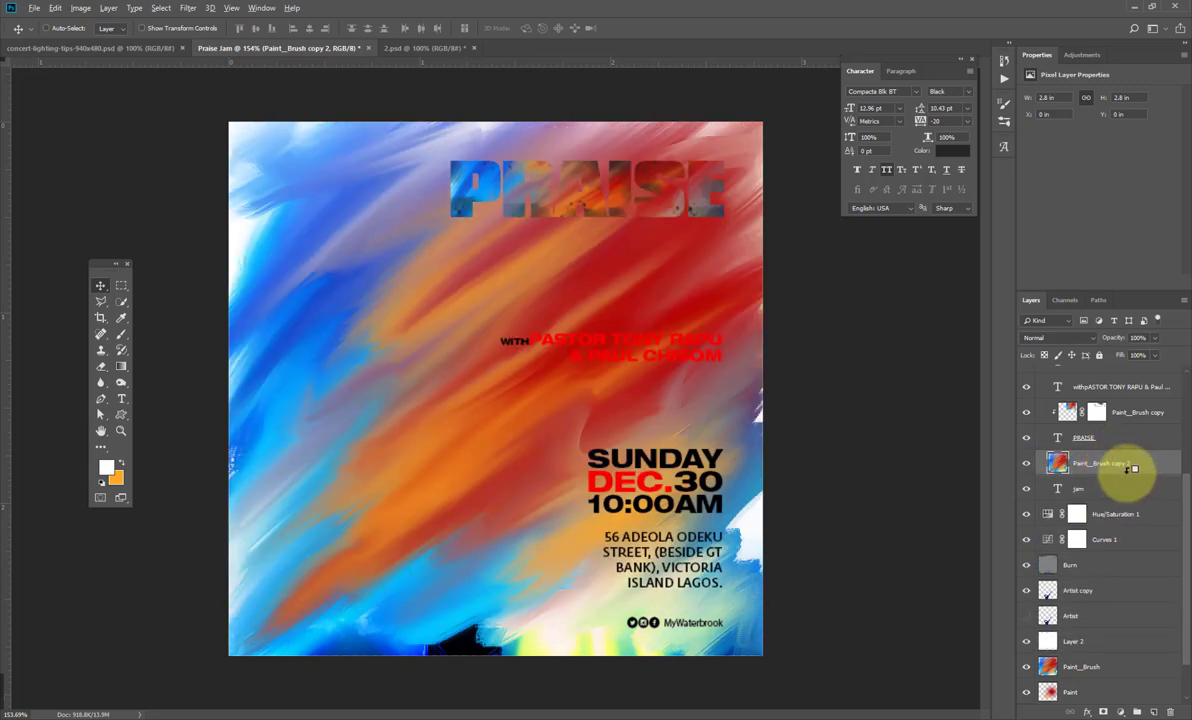
pyautogui.keyDown('alt'); pyautogui.click(1116, 478); pyautogui.keyUp('alt')
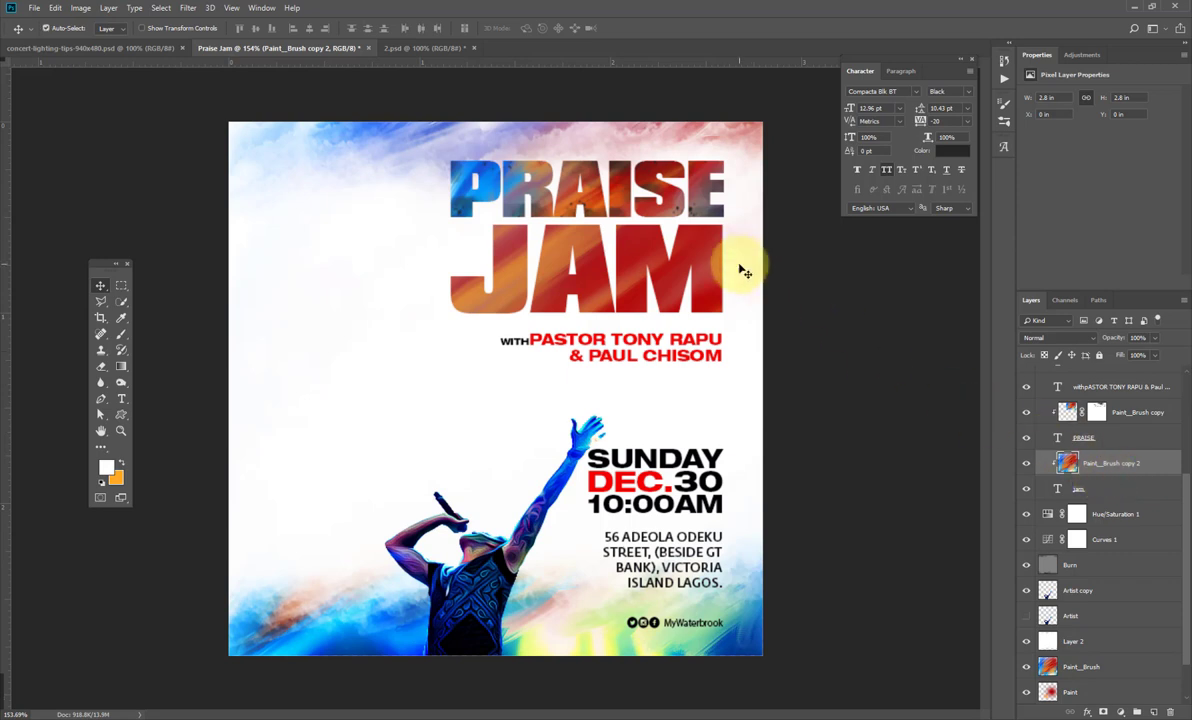
# Scale the Paint__Brush copy 2 layer down to about 52% and position it over the JAM letters
pyautogui.hotkey('ctrl', 't')
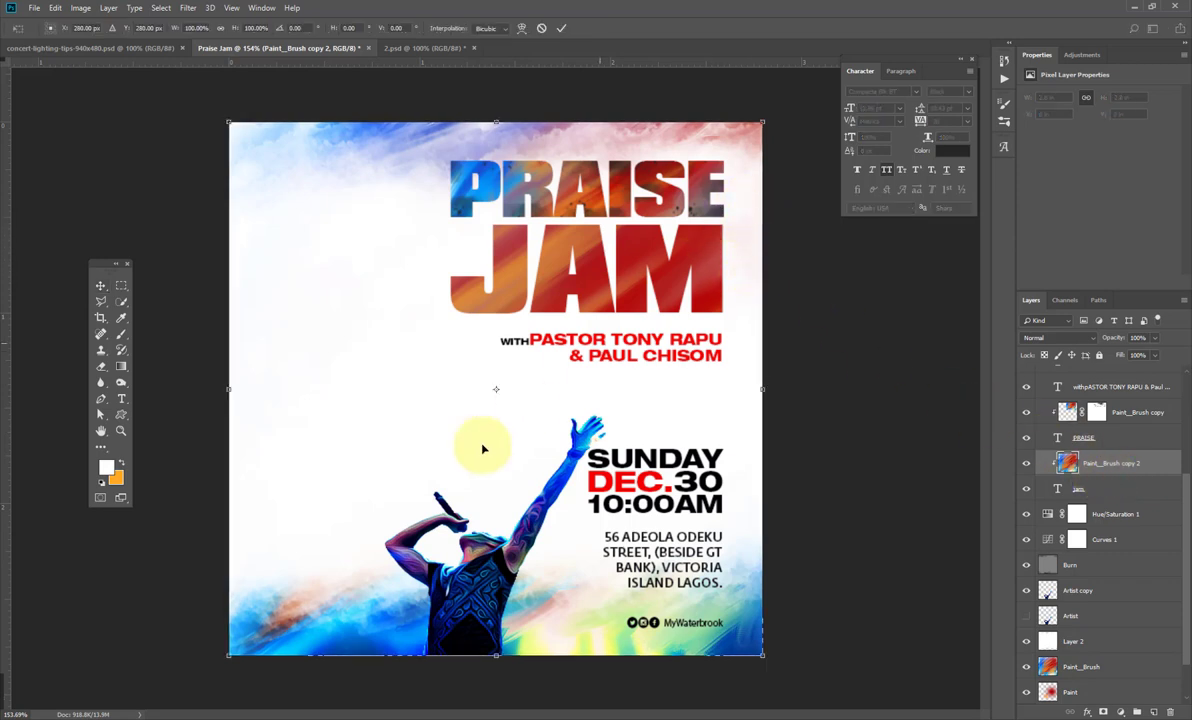
pyautogui.moveTo(229, 660); pyautogui.dragTo(409, 428)
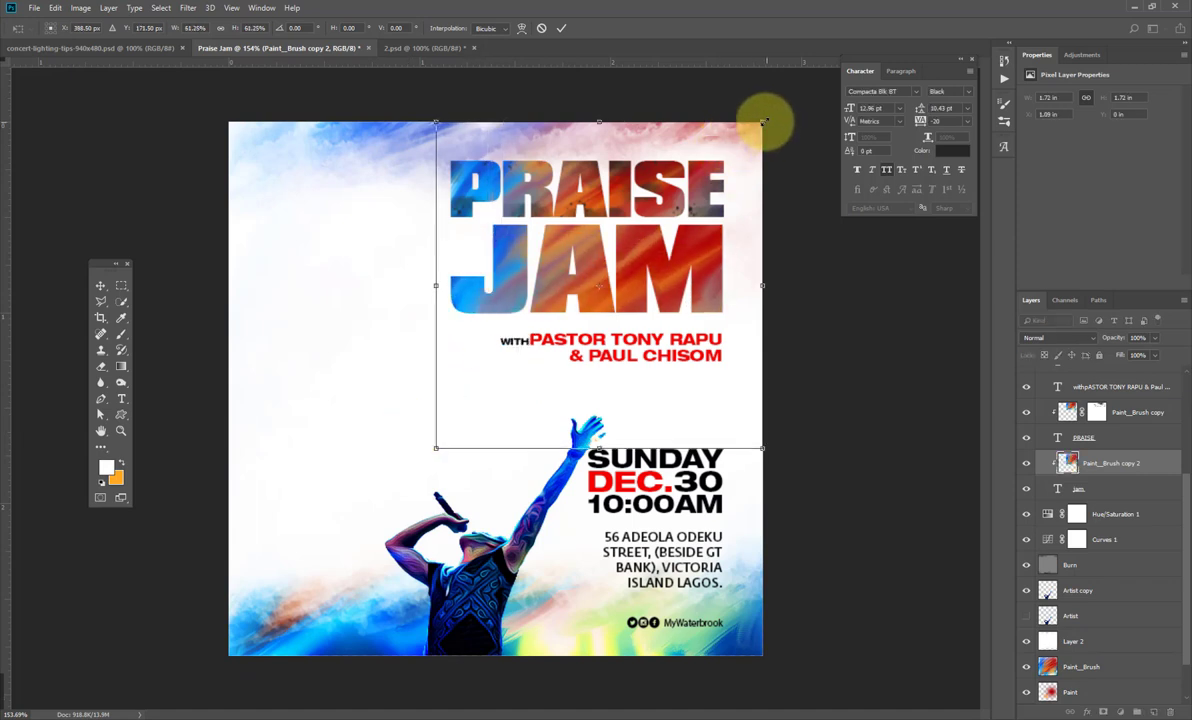
pyautogui.moveTo(763, 121); pyautogui.dragTo(728, 172)
pyautogui.moveTo(434, 447); pyautogui.dragTo(477, 410)
pyautogui.moveTo(630, 285); pyautogui.dragTo(632, 172)
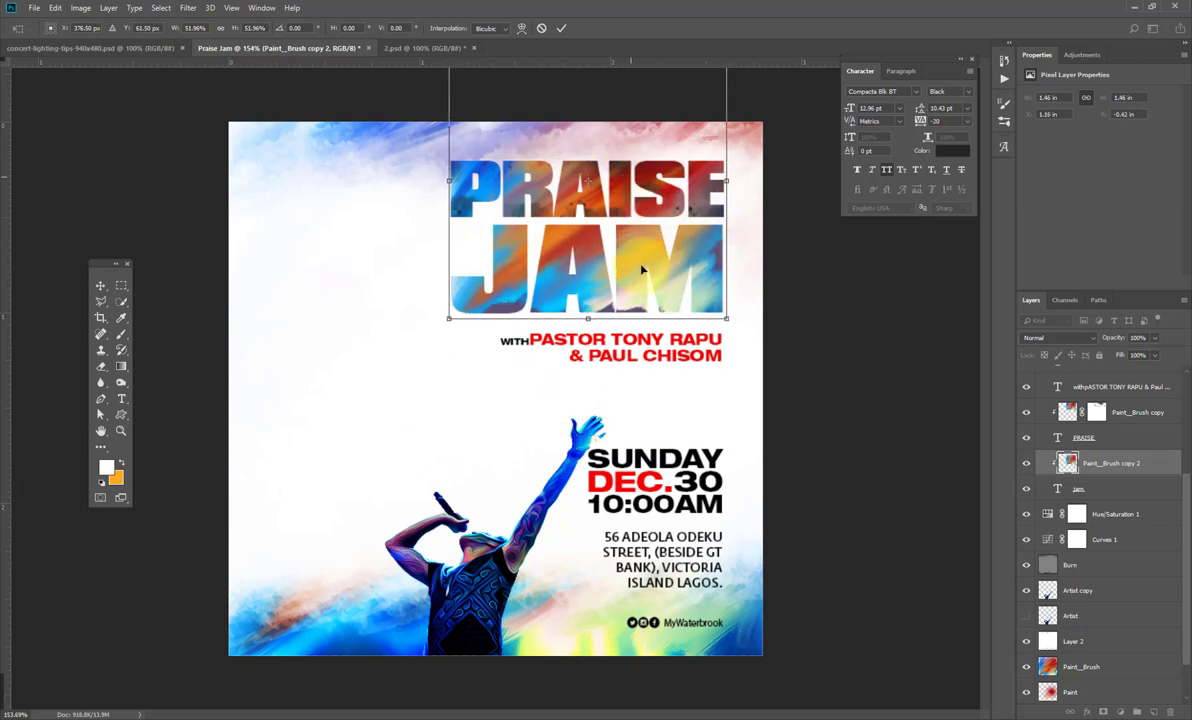
pyautogui.press('Return')
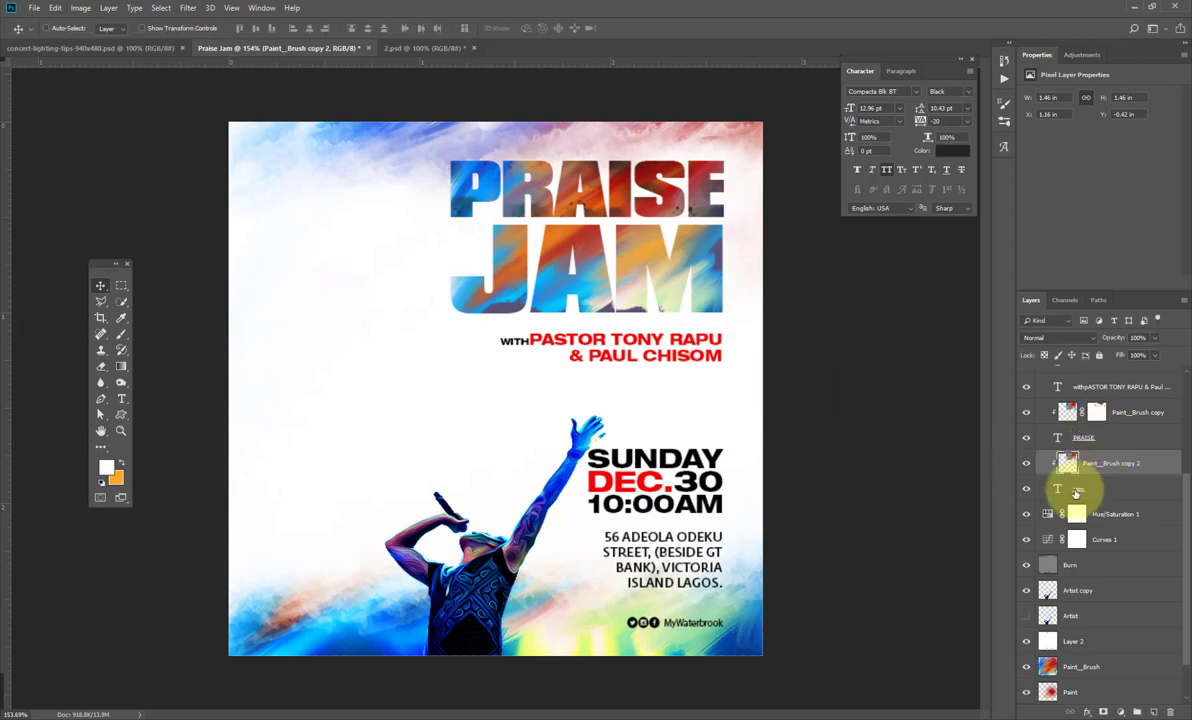
# Set the JAM text colour to dark grey #323233
pyautogui.click(952, 151)
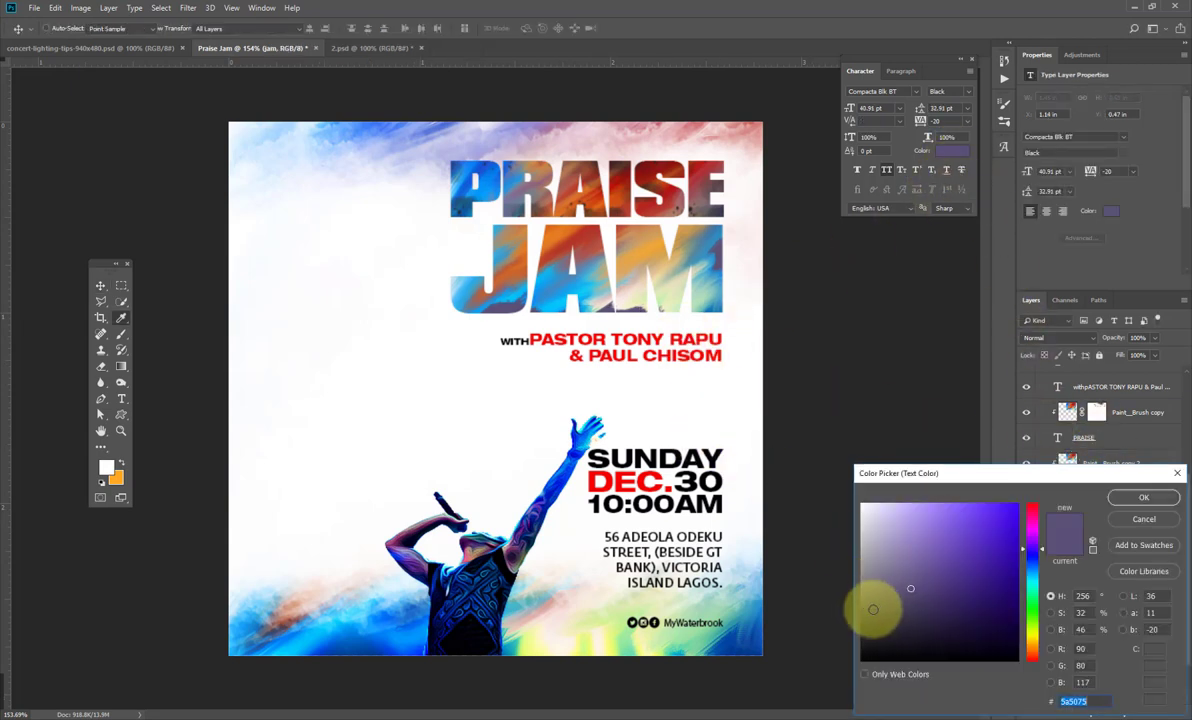
pyautogui.click(866, 645)
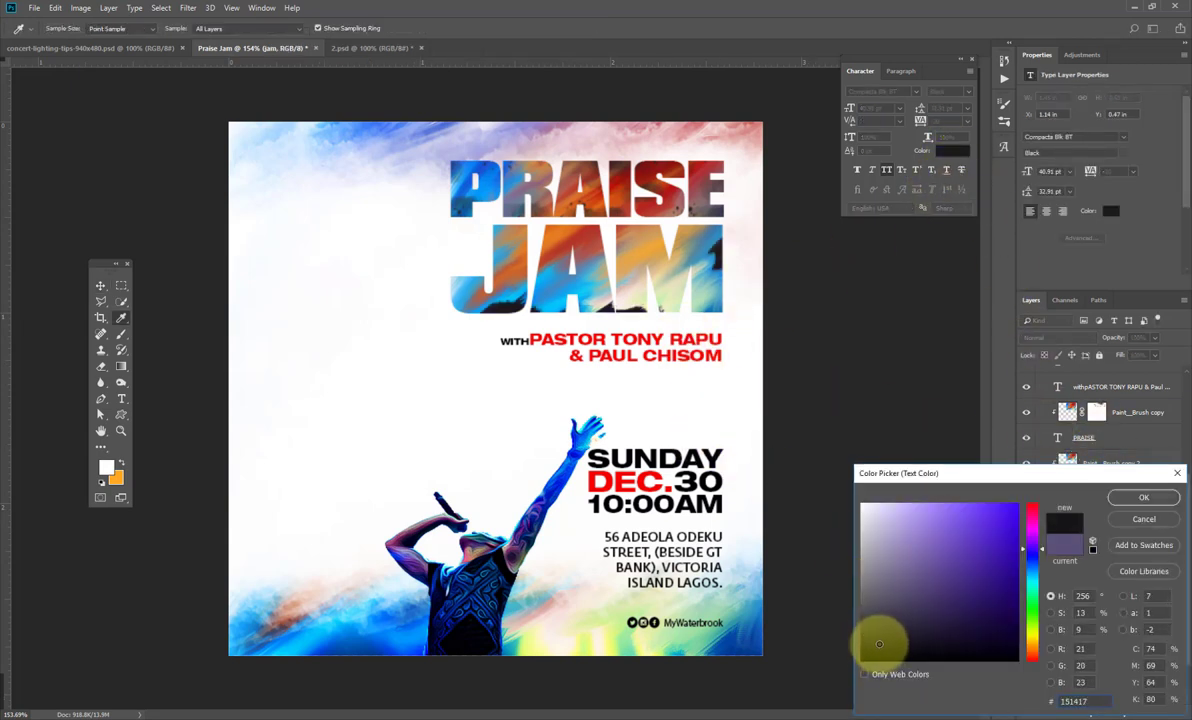
pyautogui.moveTo(878, 631); pyautogui.dragTo(862, 655)
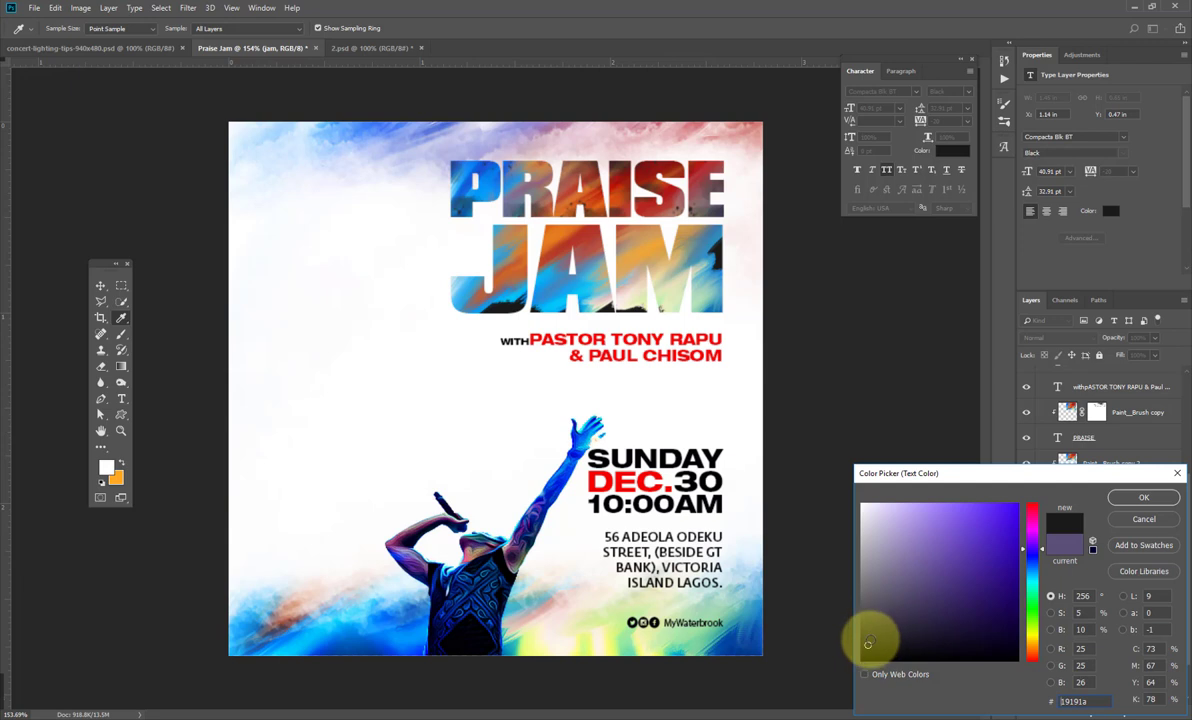
pyautogui.click(864, 630)
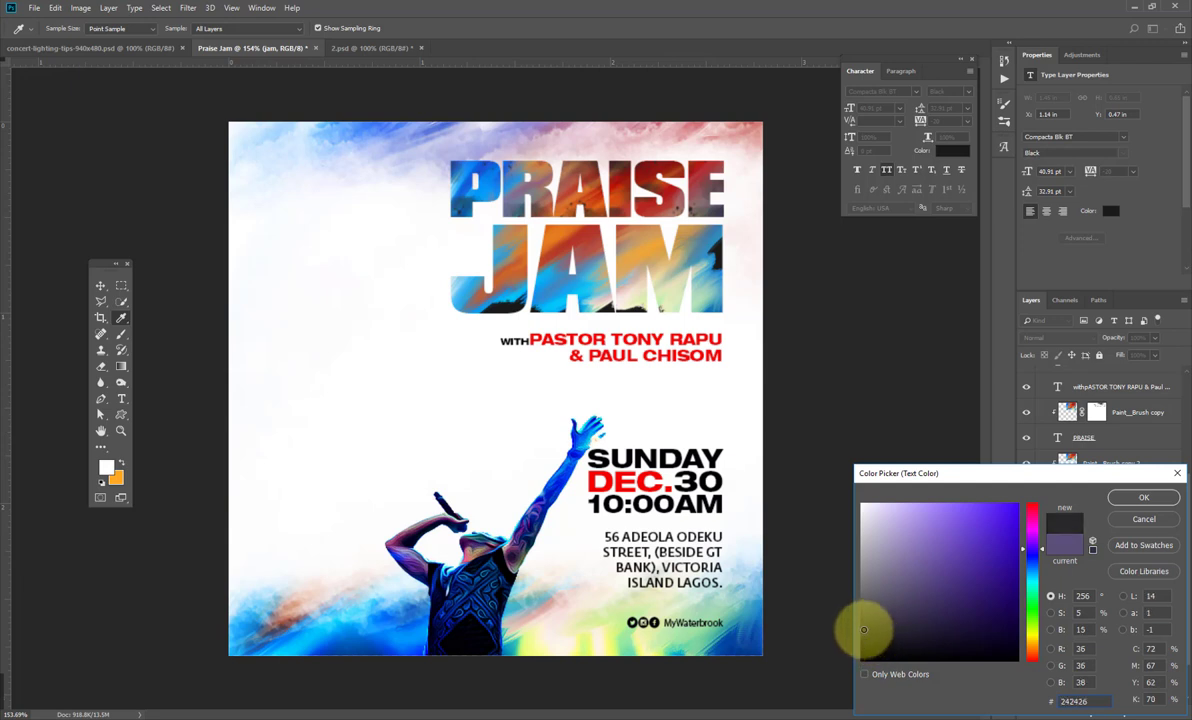
pyautogui.click(1140, 498)
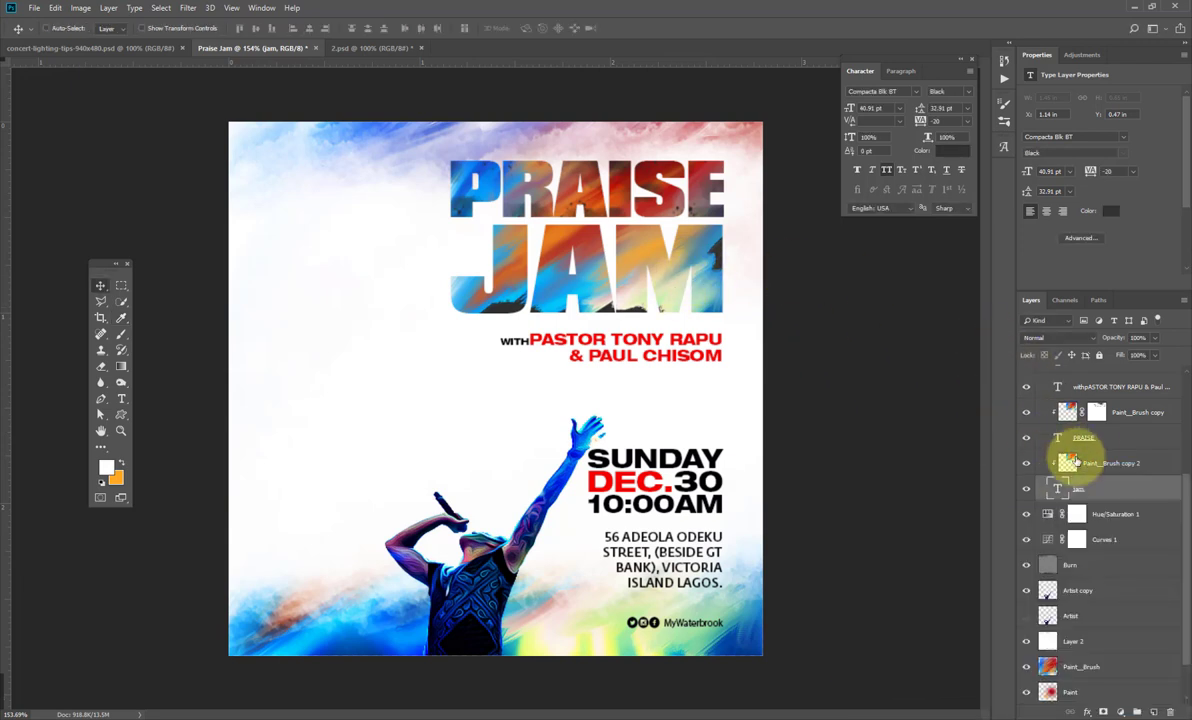
# Move the Paint__Brush copy 2 texture slightly down over the JAM letters and add a layer mask to it
pyautogui.click(575, 318)
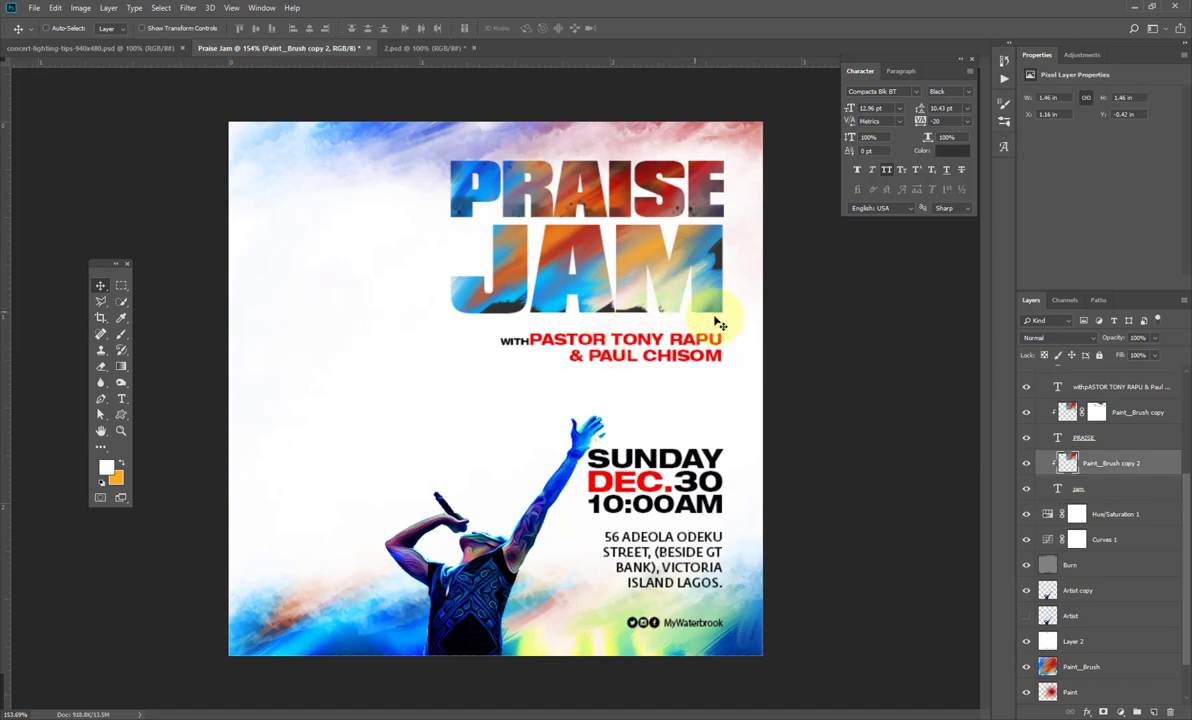
pyautogui.moveTo(678, 284)
pyautogui.mouseDown()
pyautogui.moveTo(677, 304)
pyautogui.moveTo(710, 296)
pyautogui.moveTo(696, 288)
pyautogui.moveTo(691, 313)
pyautogui.mouseUp()
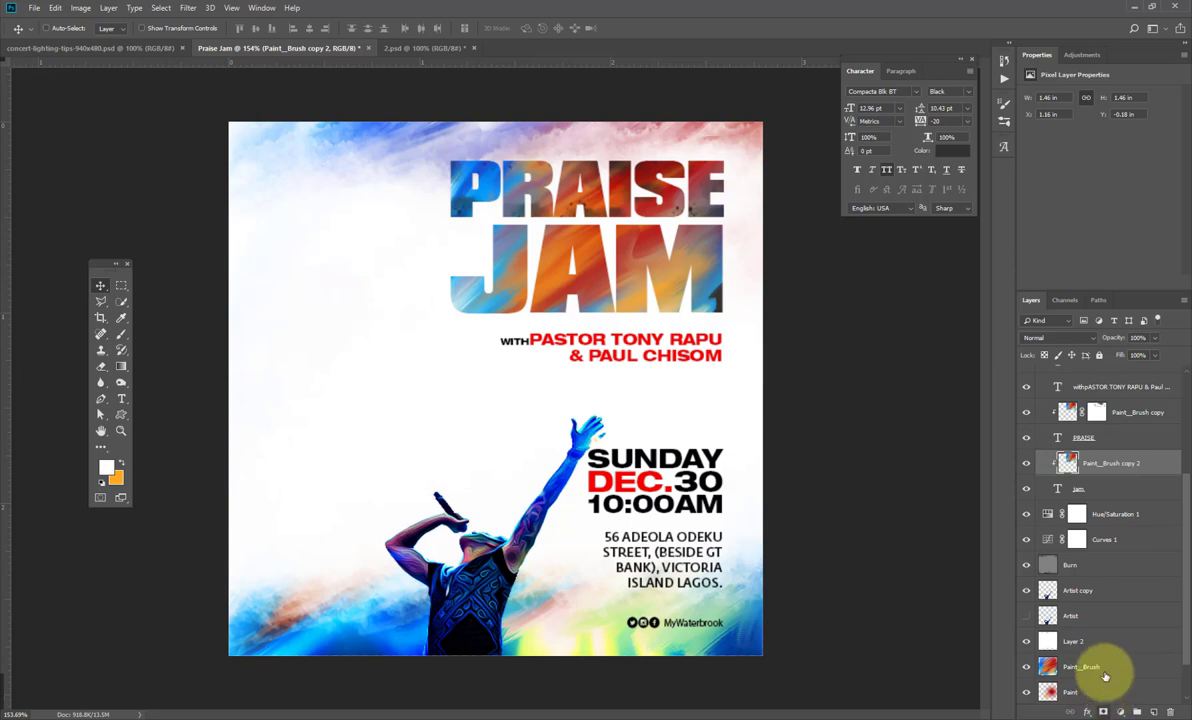
pyautogui.click(1103, 711)
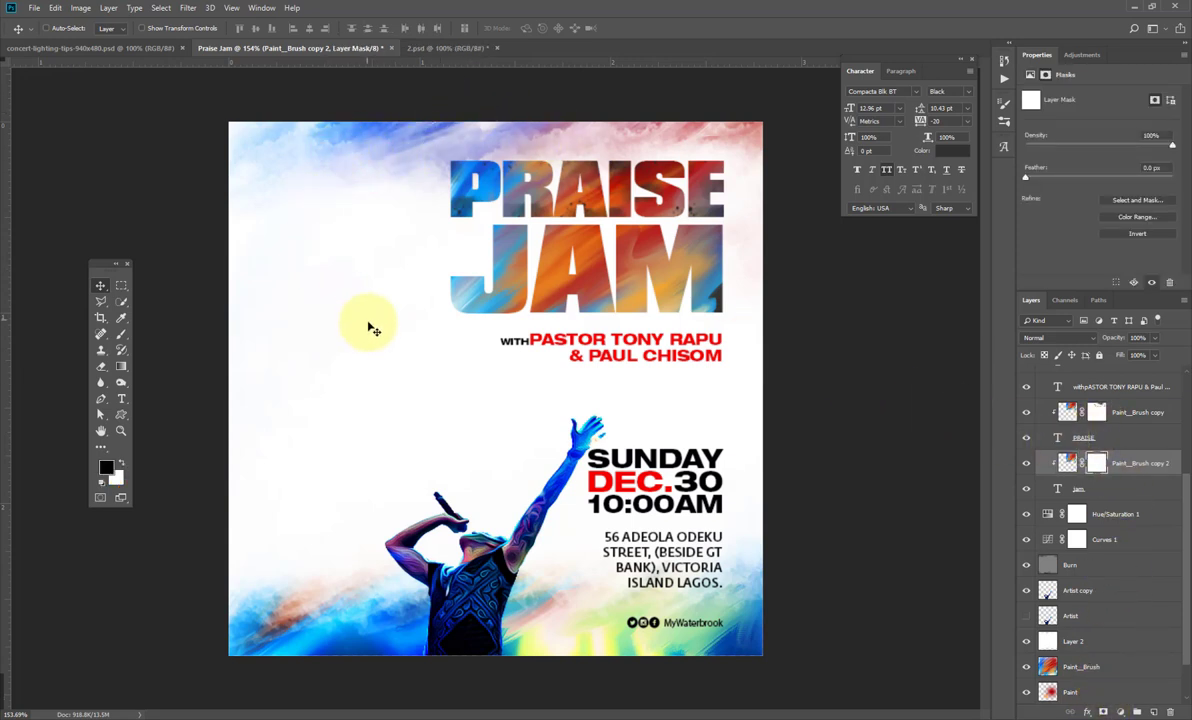
# Activate the Brush tool with the 491 px textured tip, setting its spacing to 1% and its size to 125 px
pyautogui.press('b')
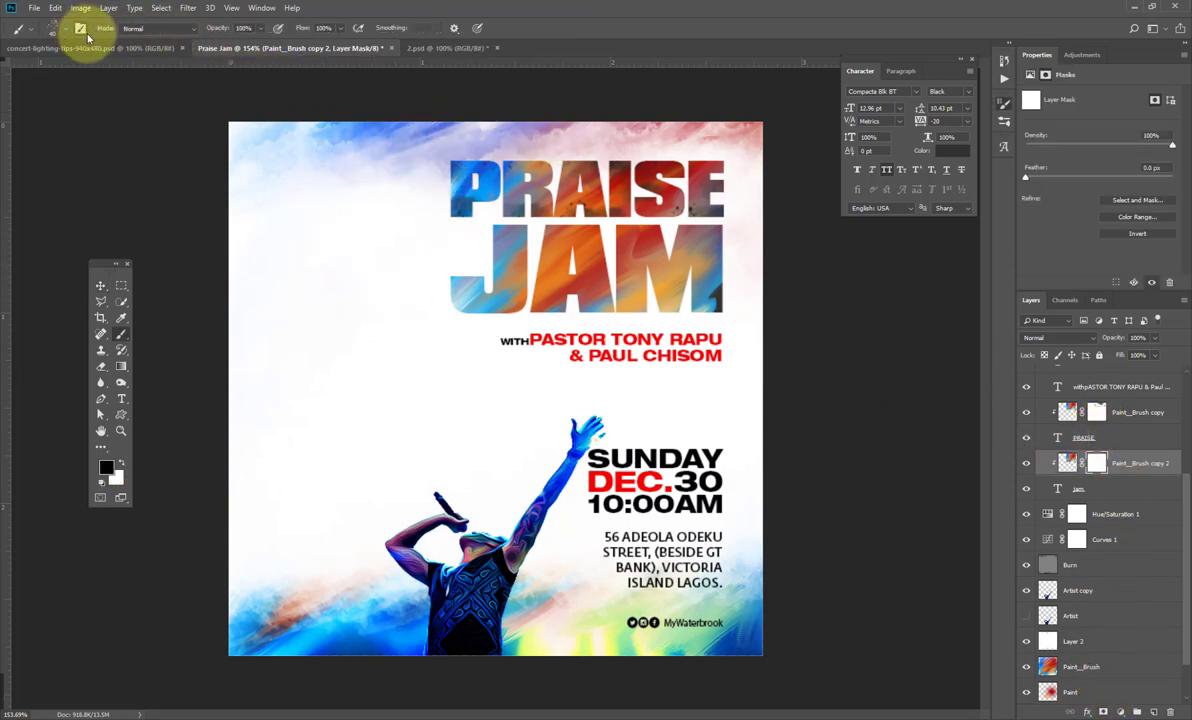
pyautogui.click(81, 29)
pyautogui.moveTo(982, 131); pyautogui.dragTo(980, 140)
pyautogui.scroll(-3, 980, 146)
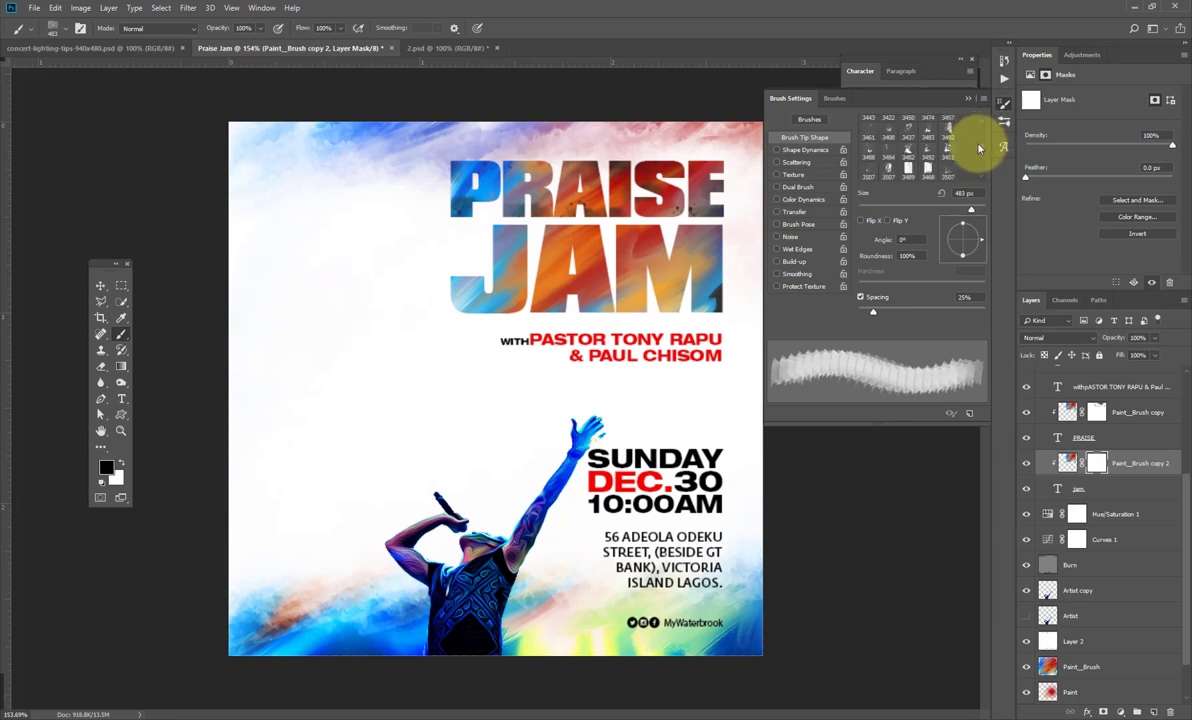
pyautogui.scroll(1, 981, 146)
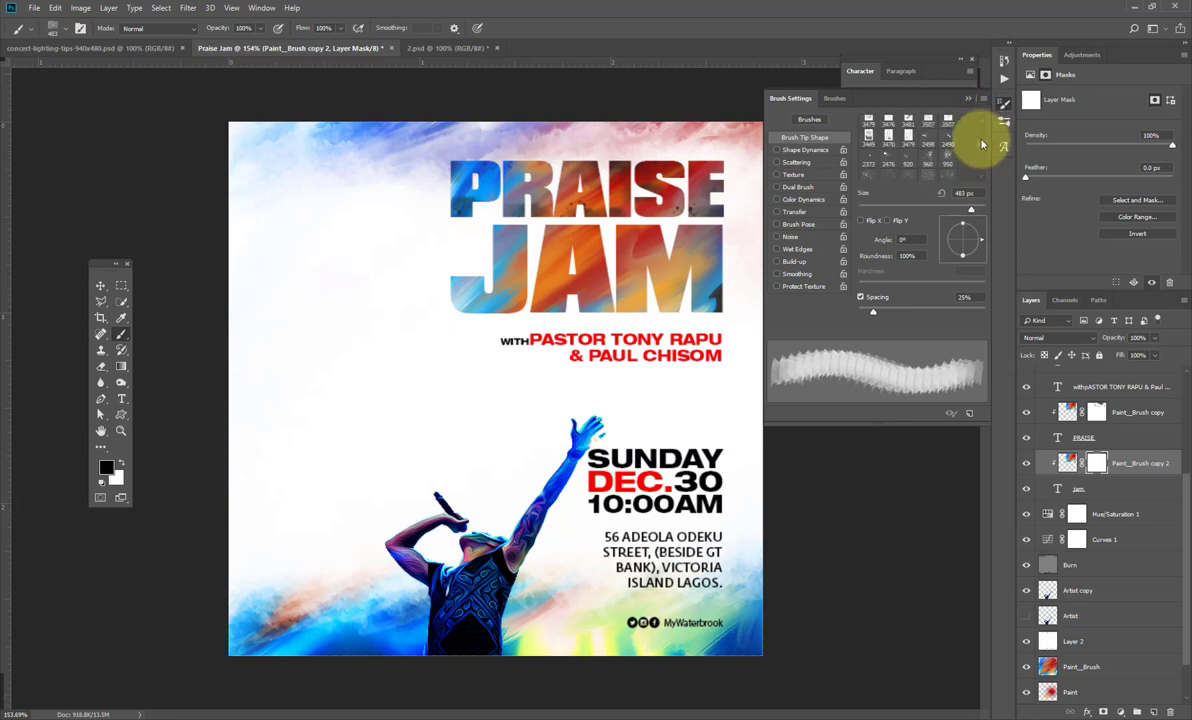
pyautogui.scroll(3, 980, 146)
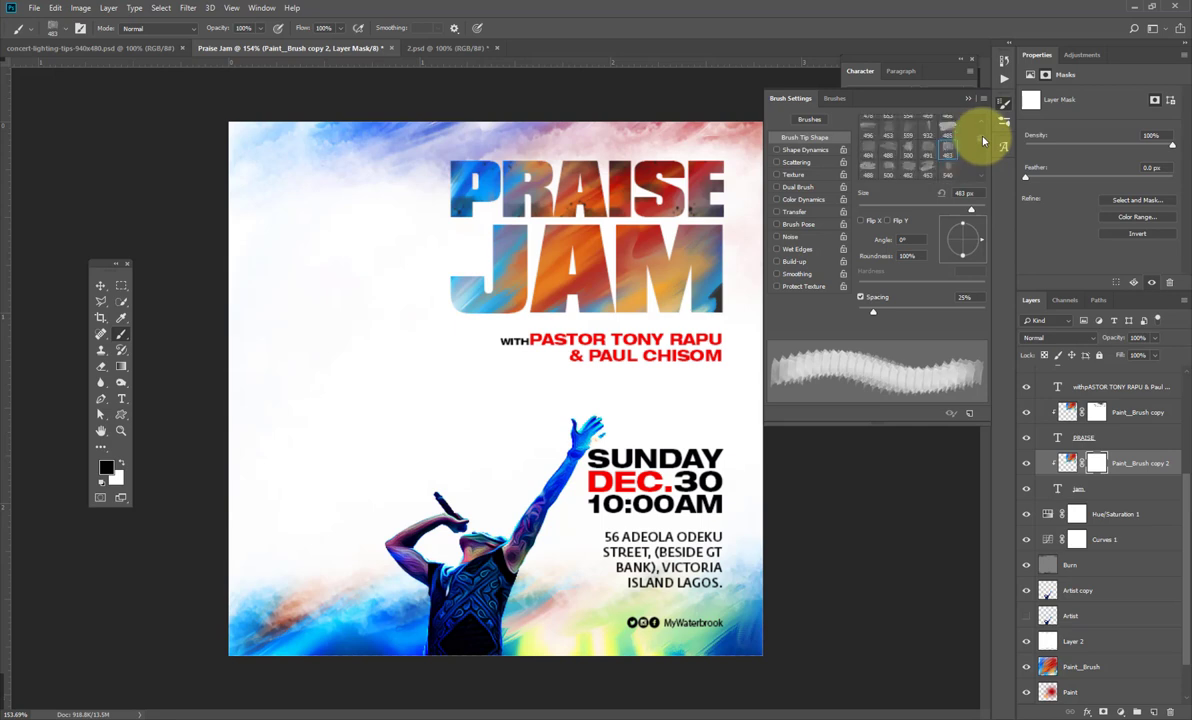
pyautogui.click(929, 150)
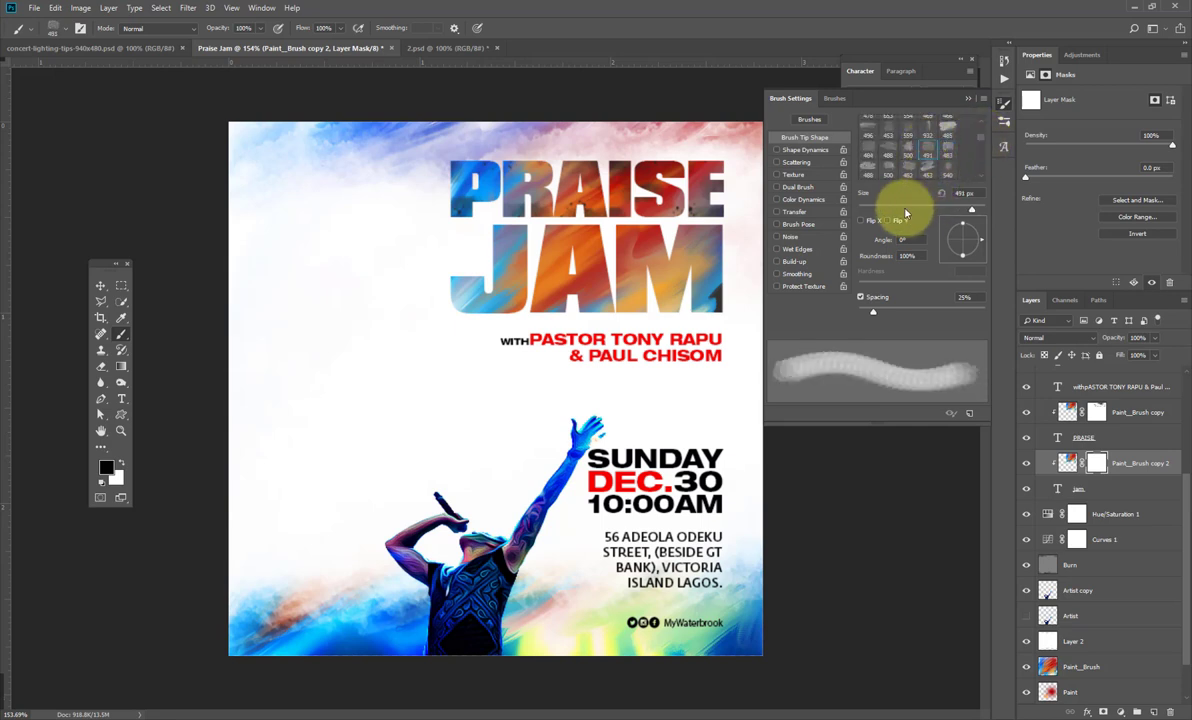
pyautogui.moveTo(866, 314); pyautogui.dragTo(850, 299)
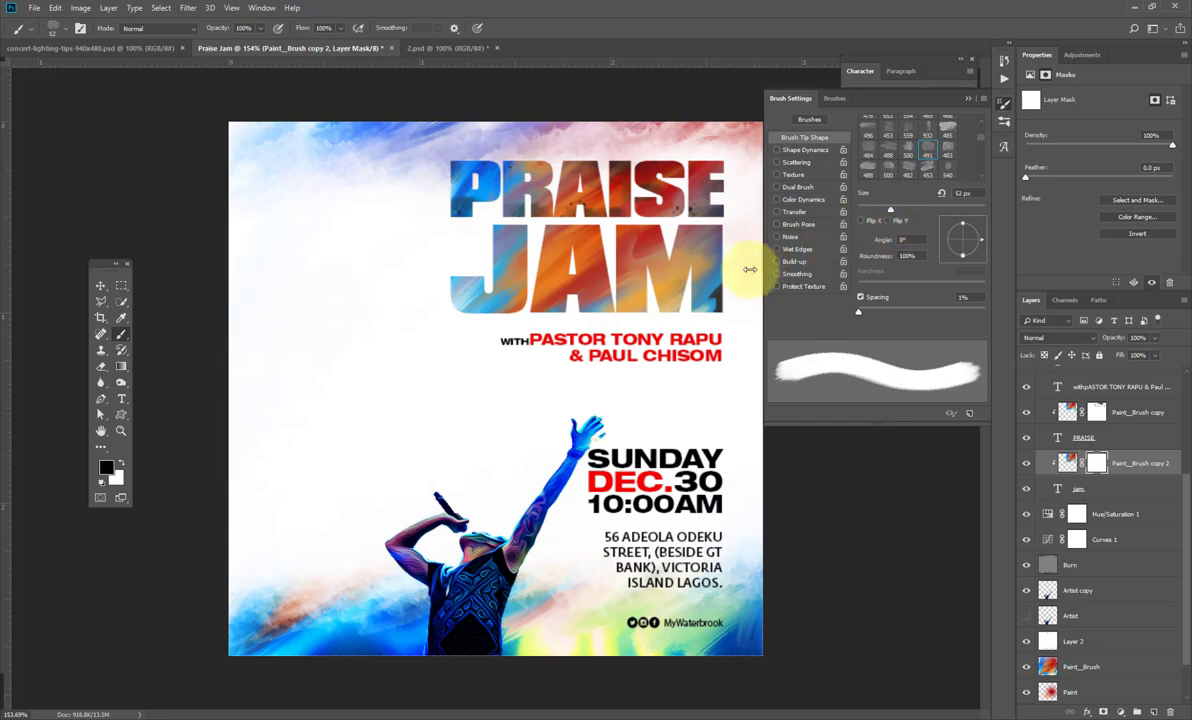
pyautogui.moveTo(902, 211); pyautogui.dragTo(930, 212)
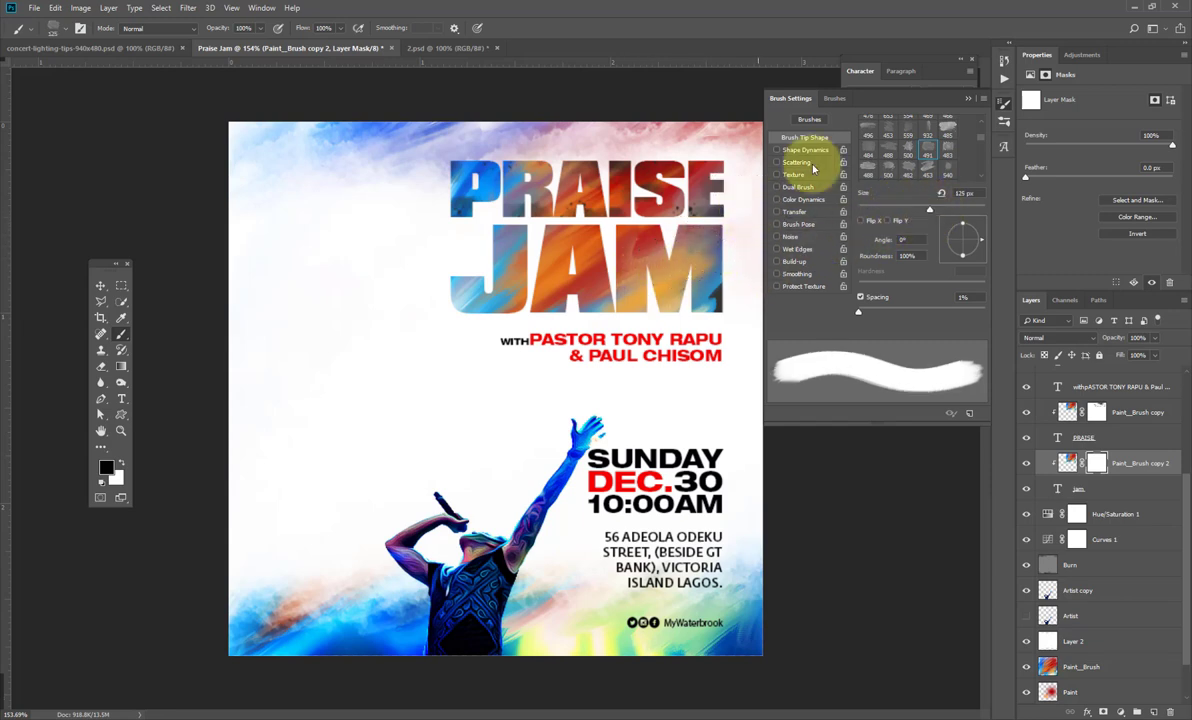
# Switch to the 482 px brush tip with 1% spacing, reduce its size, and paint black patches on the mask across the JAM letters
pyautogui.click(943, 155)
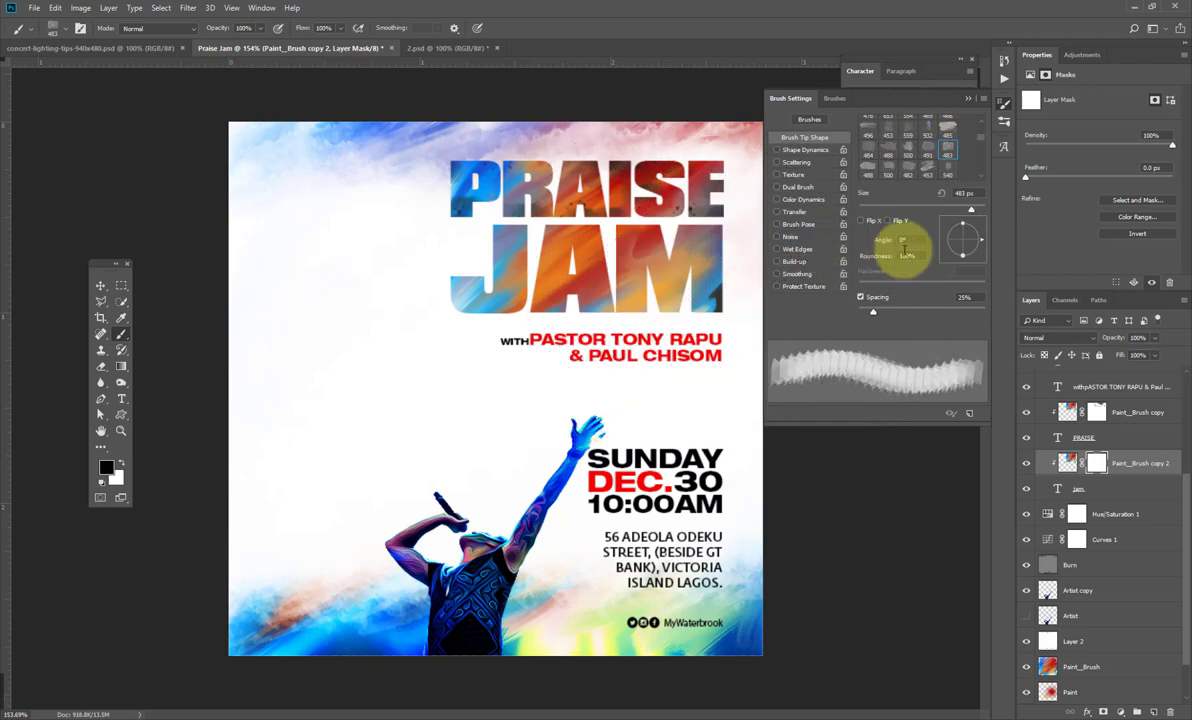
pyautogui.click(926, 152)
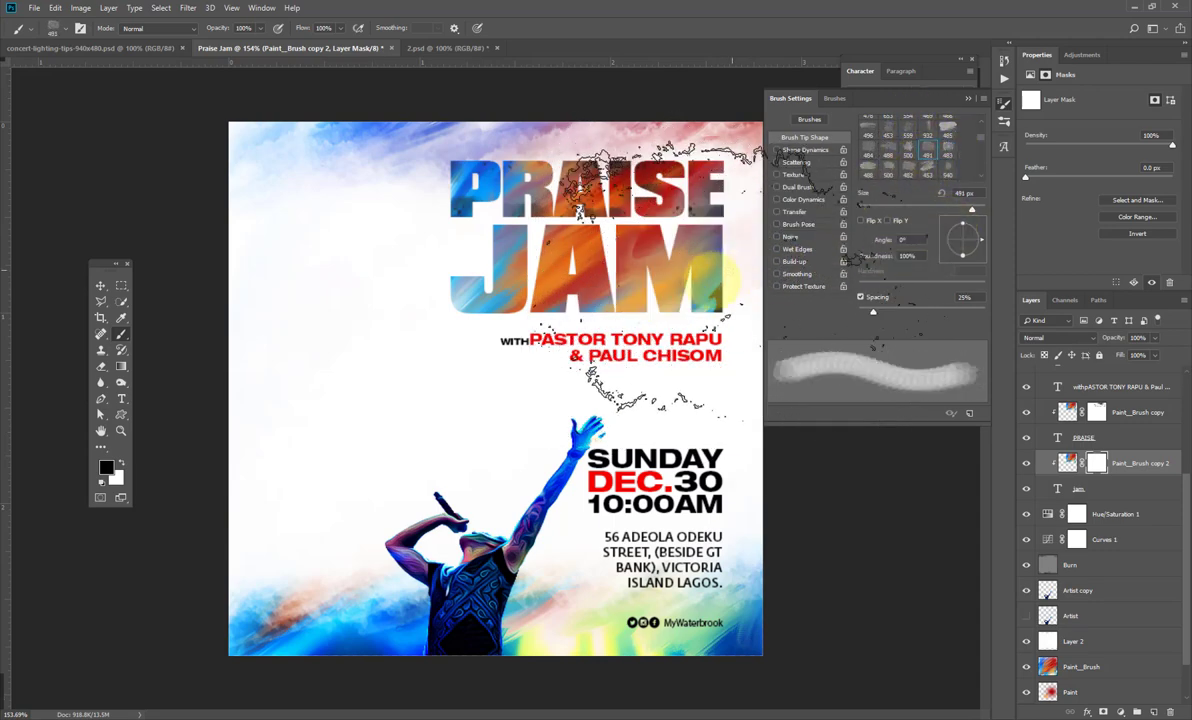
pyautogui.click(908, 173)
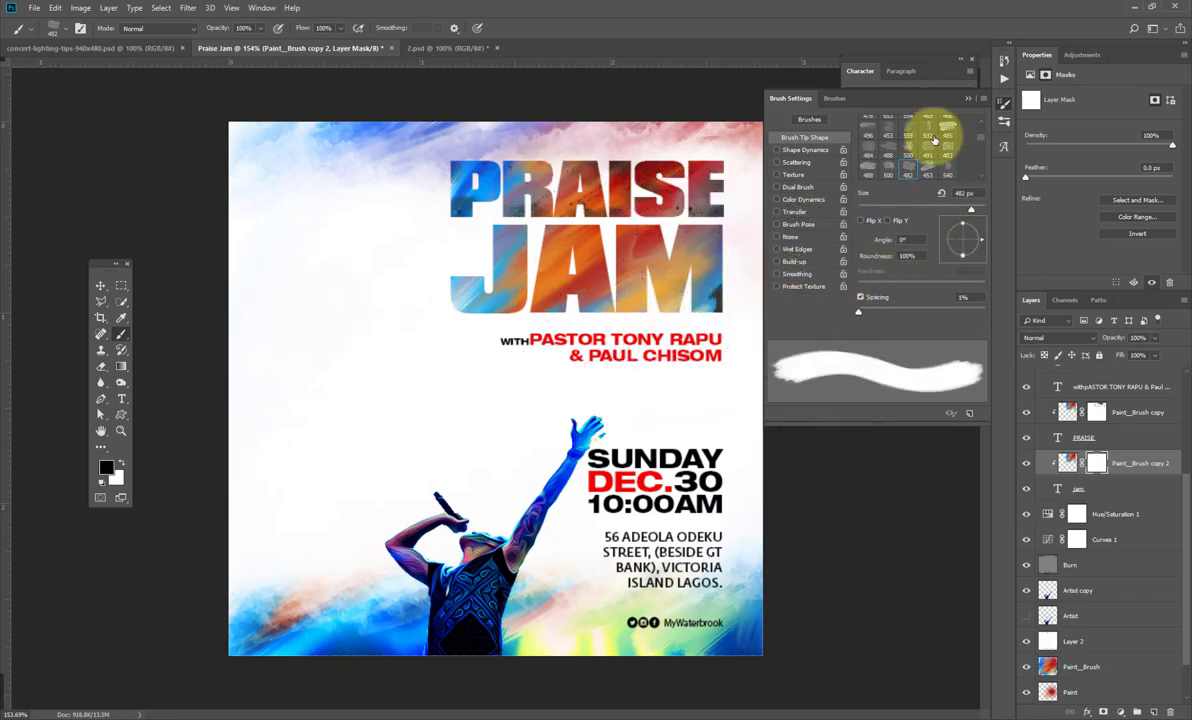
pyautogui.click(967, 98)
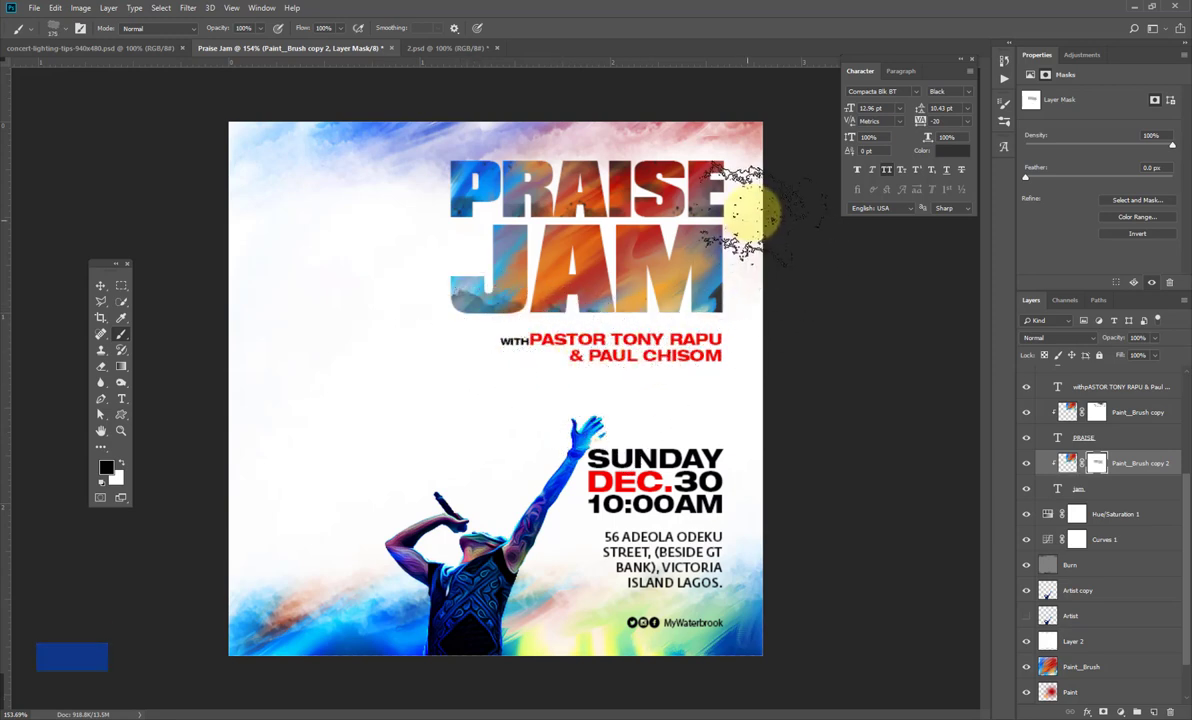
pyautogui.moveTo(745, 218)
pyautogui.mouseDown()
pyautogui.moveTo(660, 192)
pyautogui.moveTo(643, 206)
pyautogui.moveTo(440, 196)
pyautogui.mouseUp()
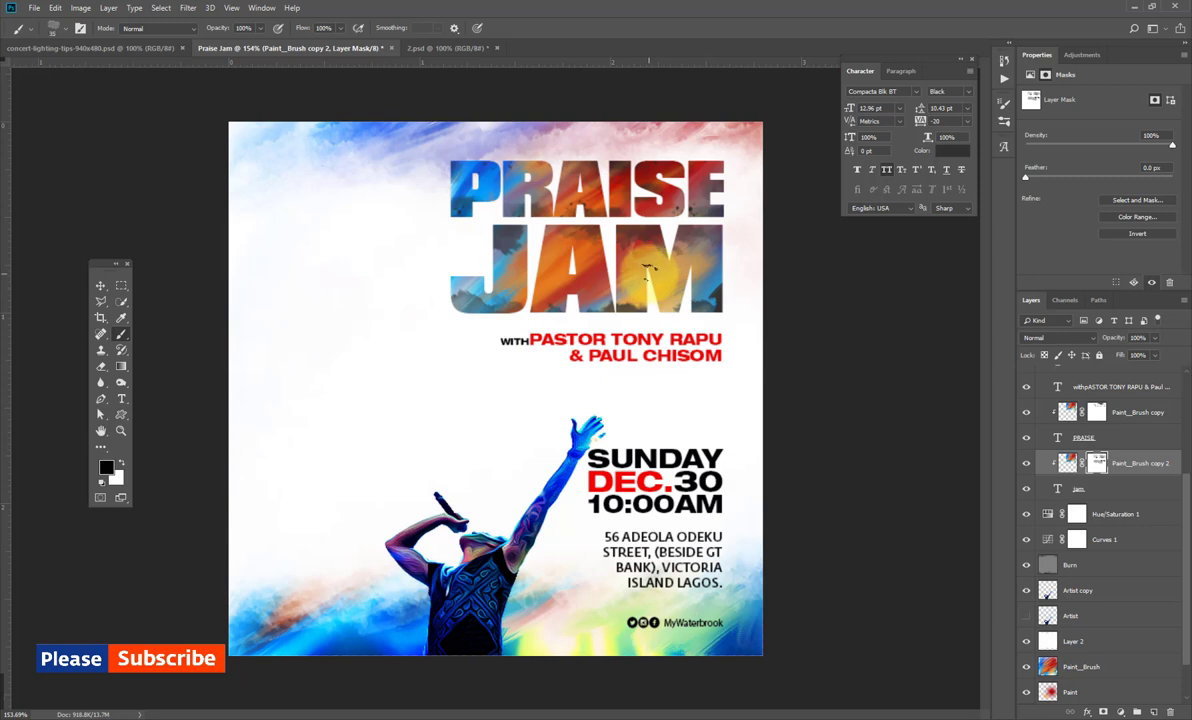
# Set the brush angle to -100° and size to 60 px, and retouch the JAM mask in black and white
pyautogui.click(81, 29)
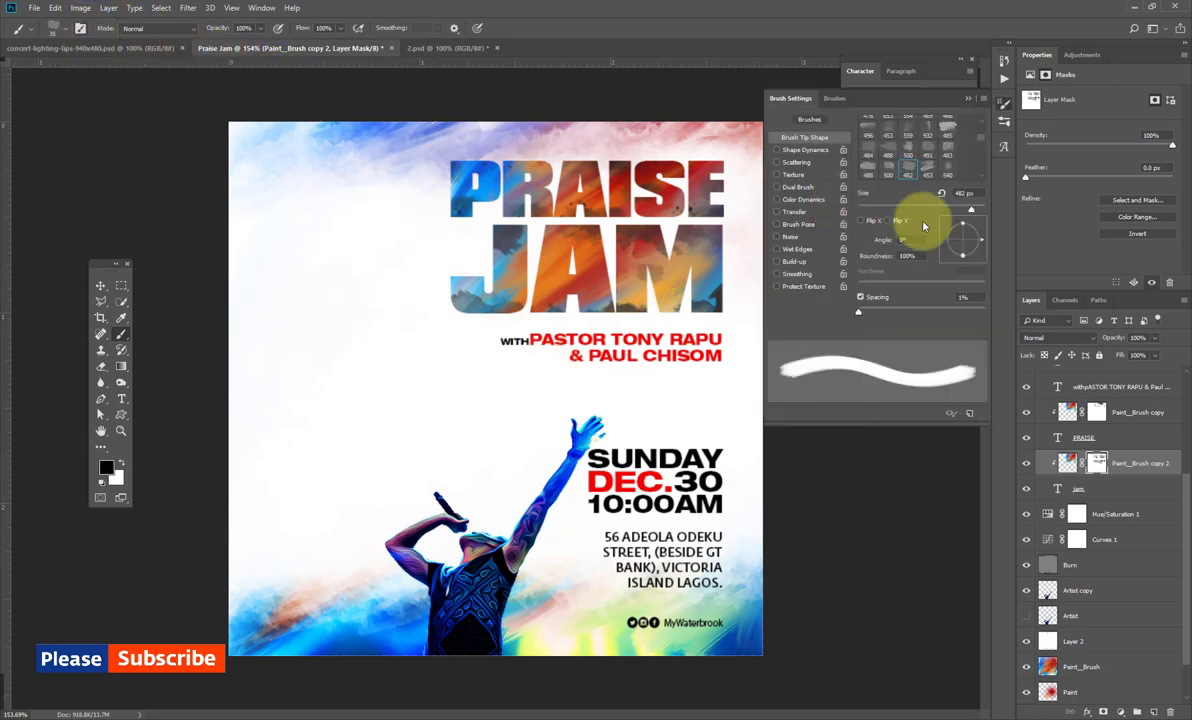
pyautogui.click(958, 258)
pyautogui.press(']')
pyautogui.press(']')
pyautogui.press(']')
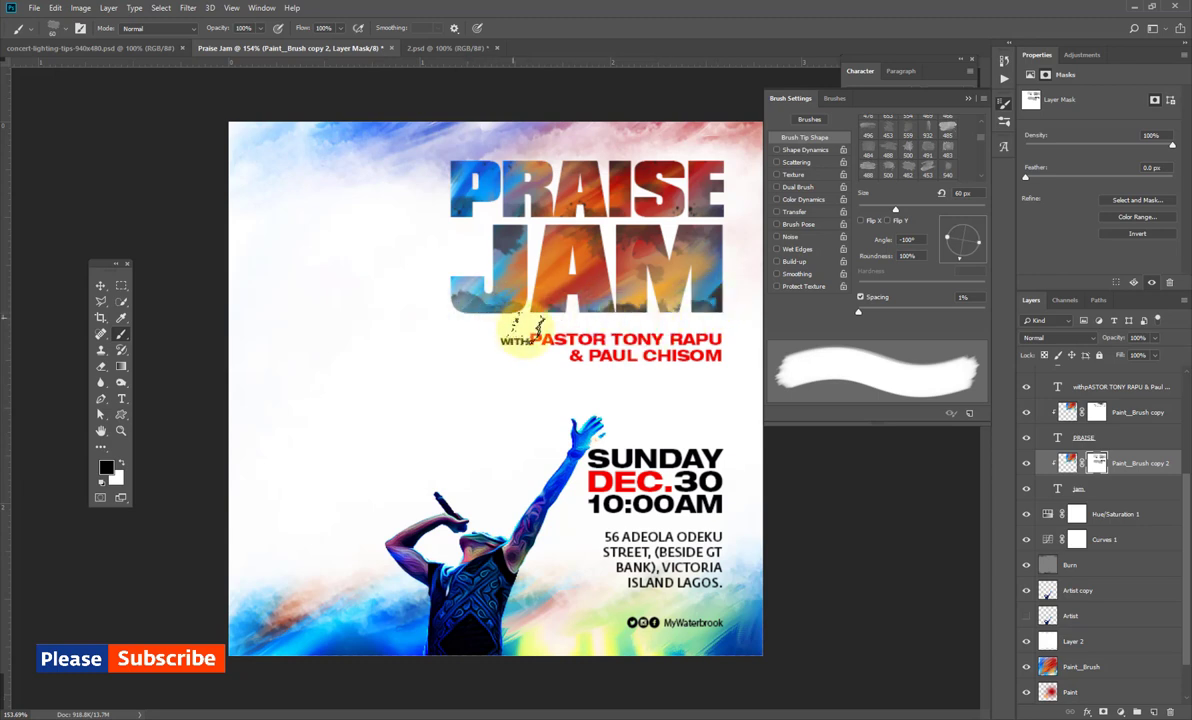
pyautogui.press('x')
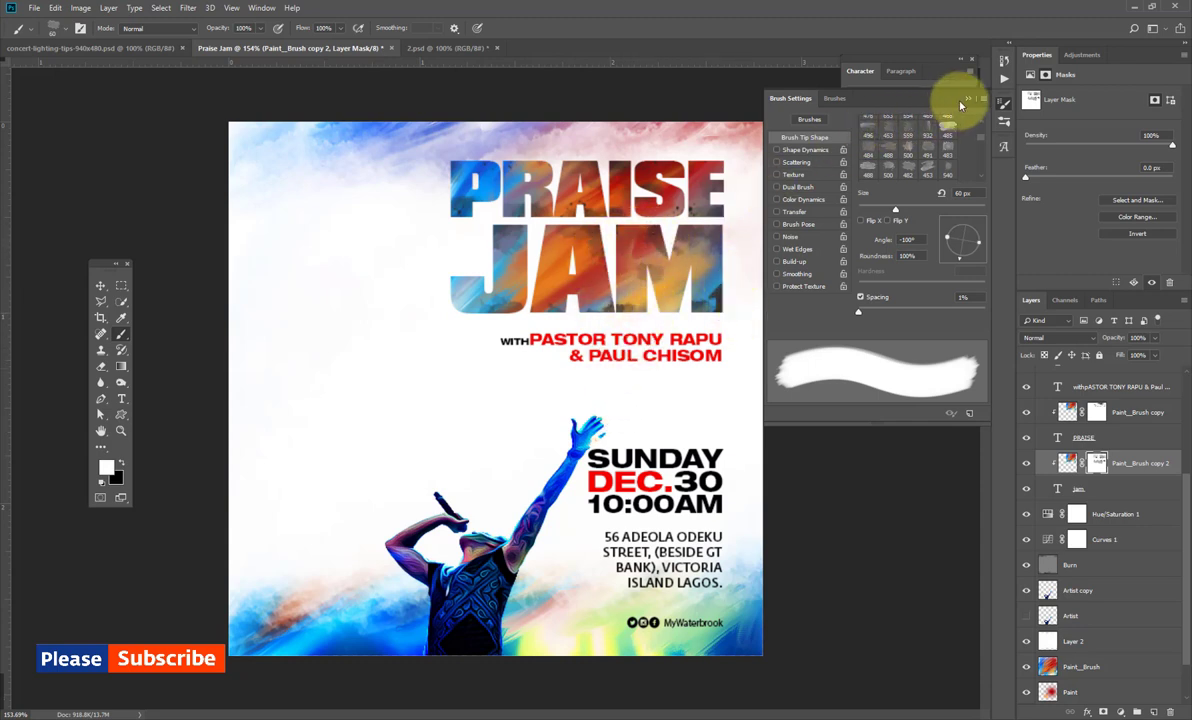
pyautogui.click(966, 101)
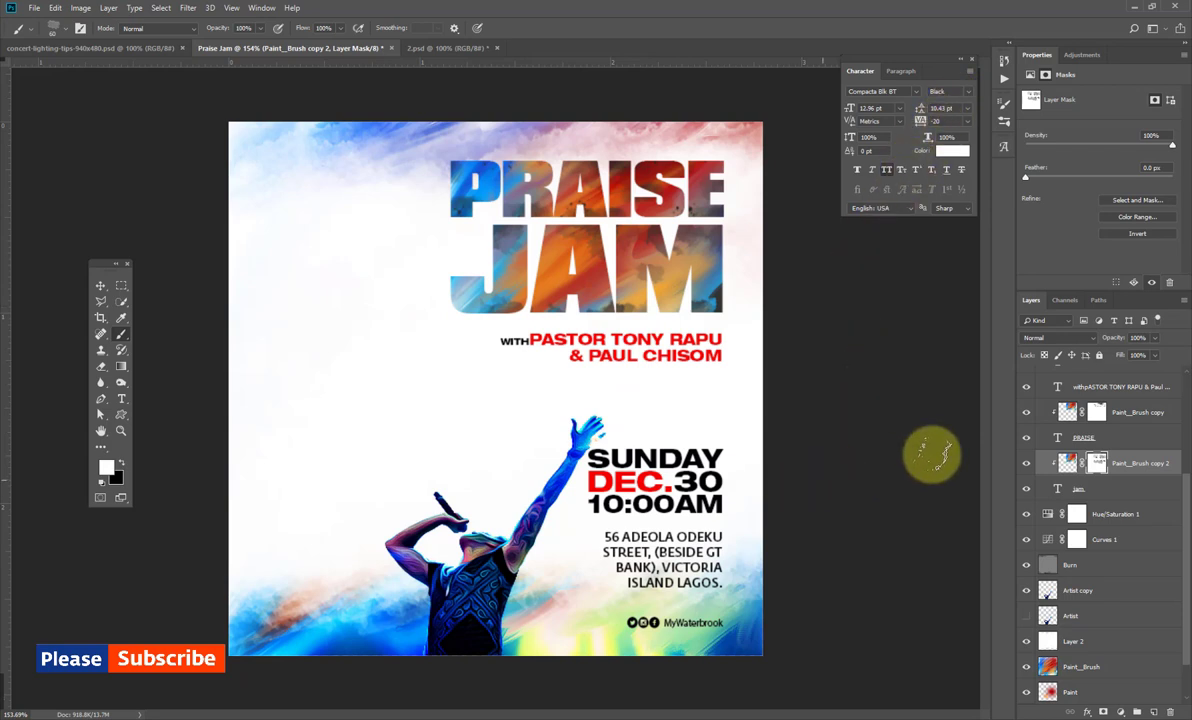
# Collapse the Text group and create a new layer named Noise above it
pyautogui.scroll(4, 1187, 437)
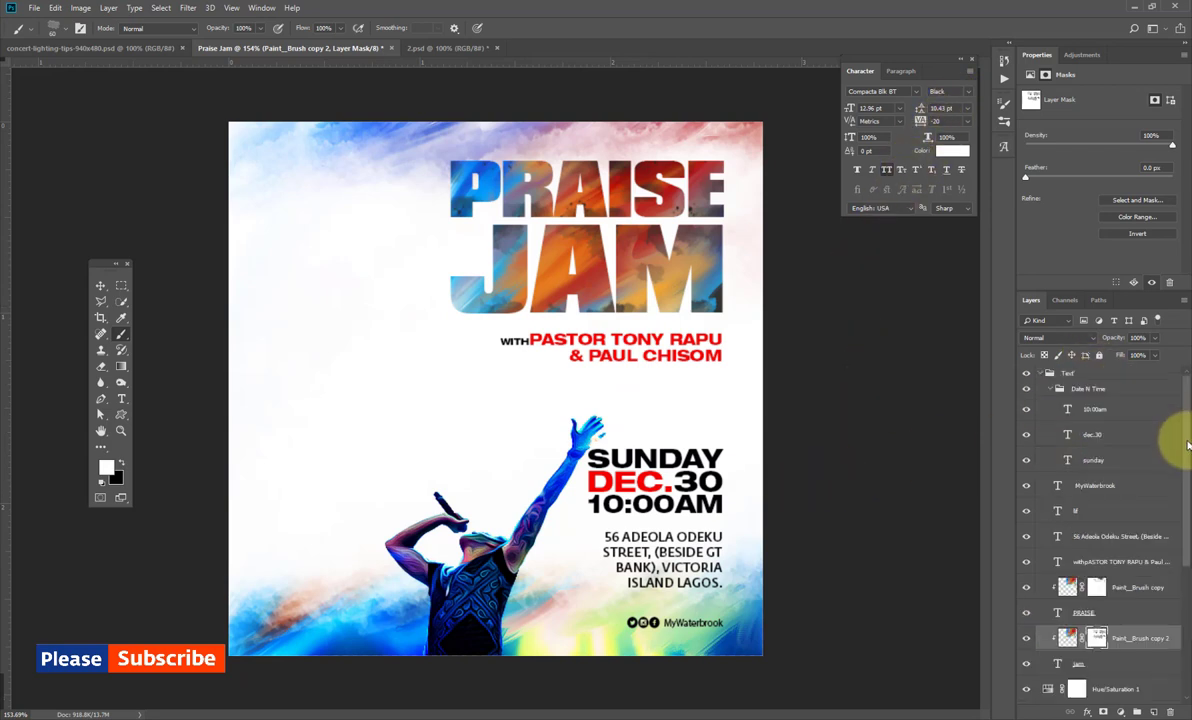
pyautogui.click(1043, 374)
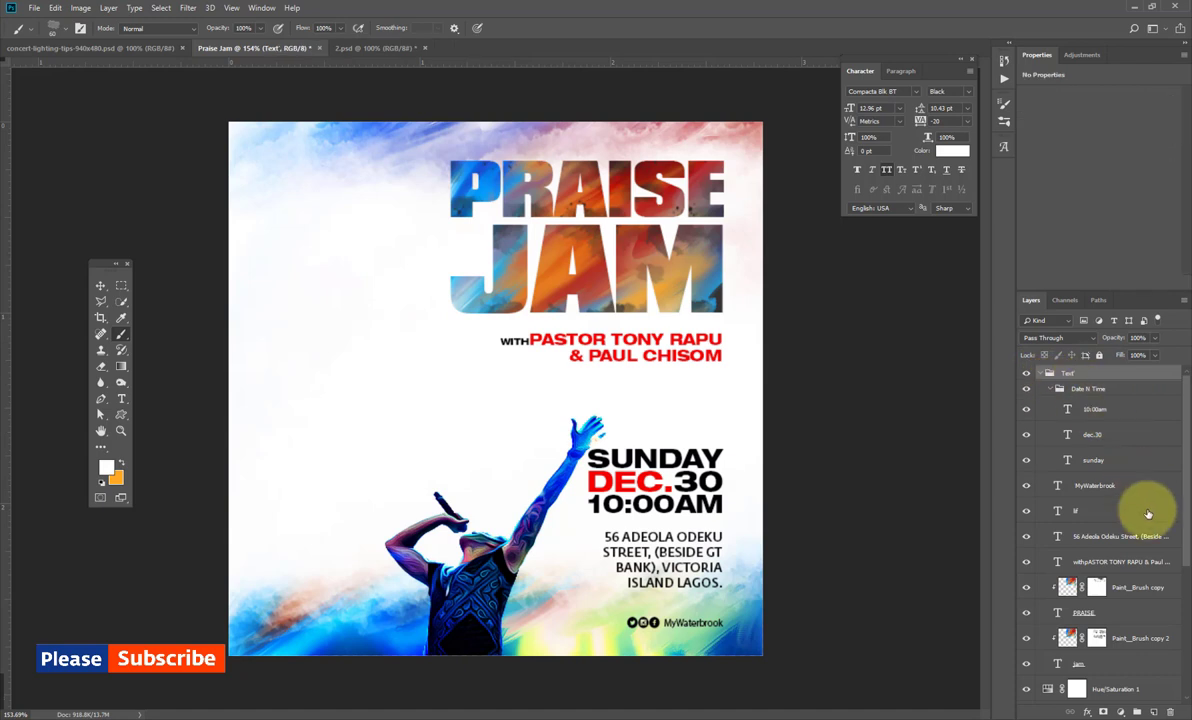
pyautogui.click(1041, 376)
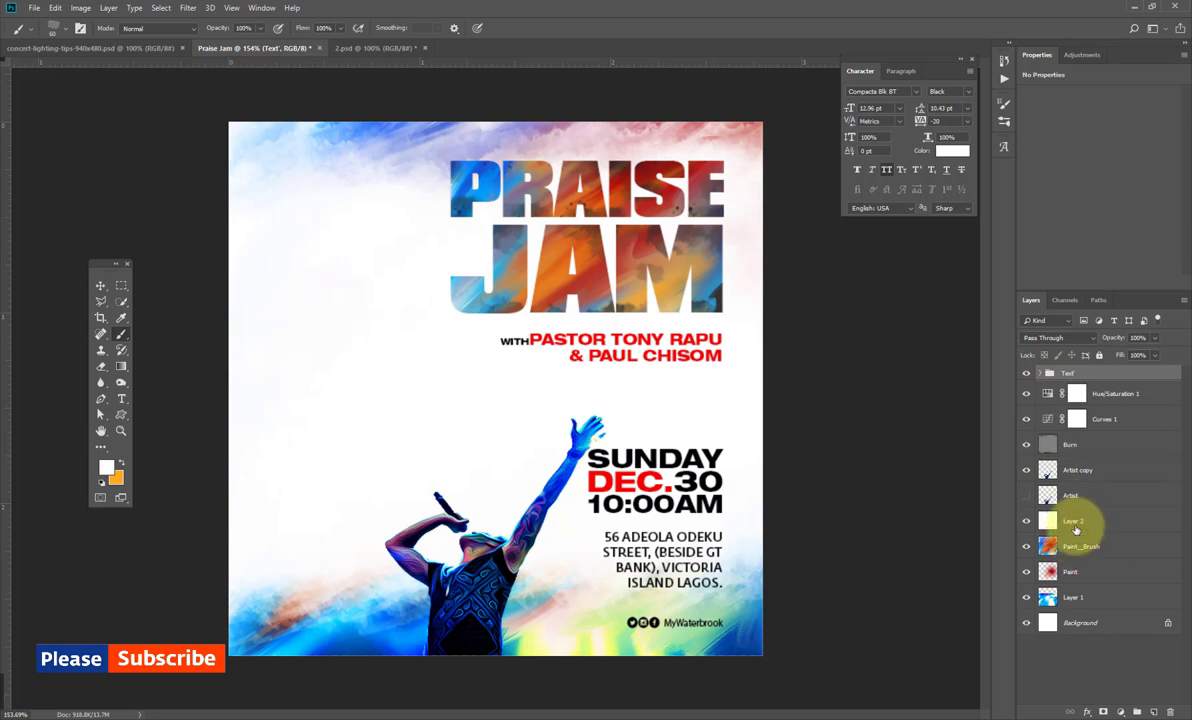
pyautogui.keyDown('alt'); pyautogui.click(1155, 712); pyautogui.keyUp('alt')
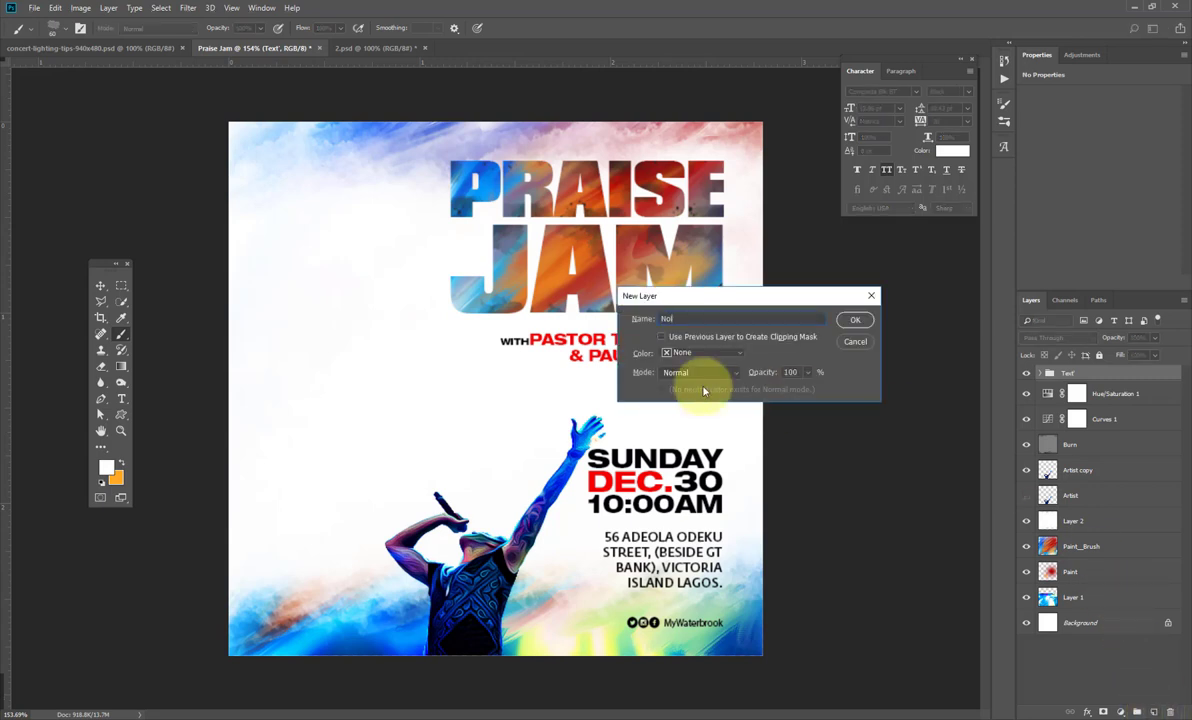
pyautogui.press('Return')
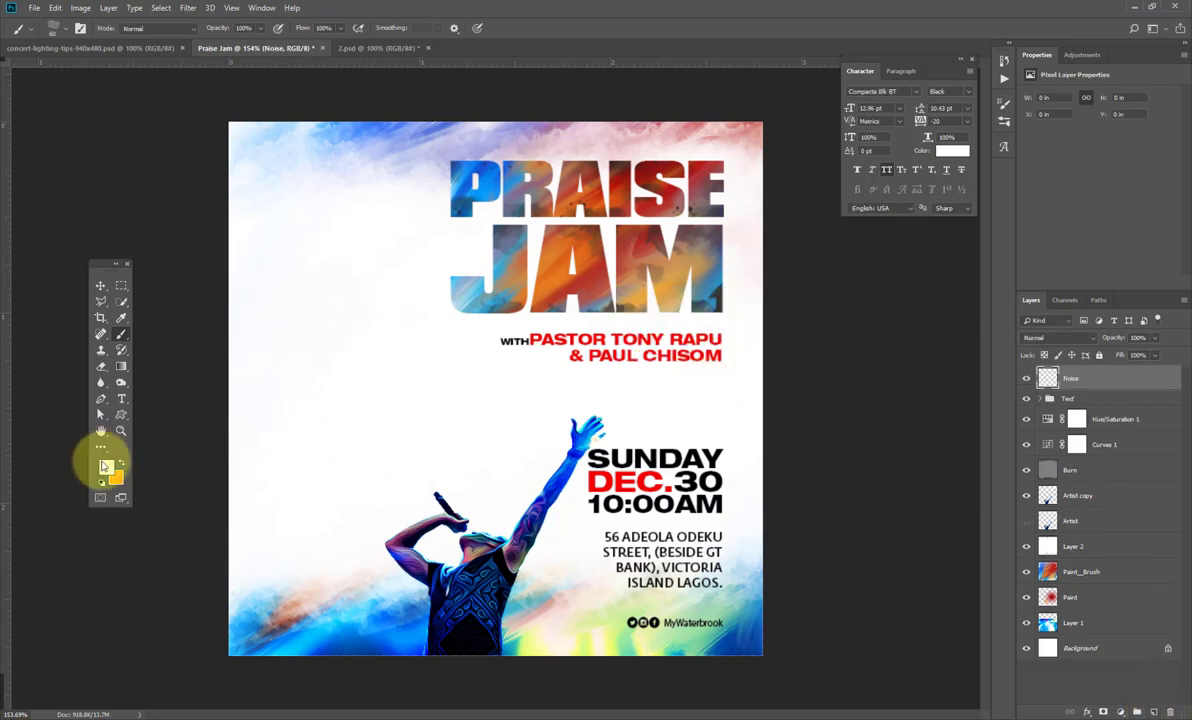
# Set the foreground colour to black, #000000
pyautogui.click(106, 468)
pyautogui.moveTo(866, 653); pyautogui.dragTo(848, 668)
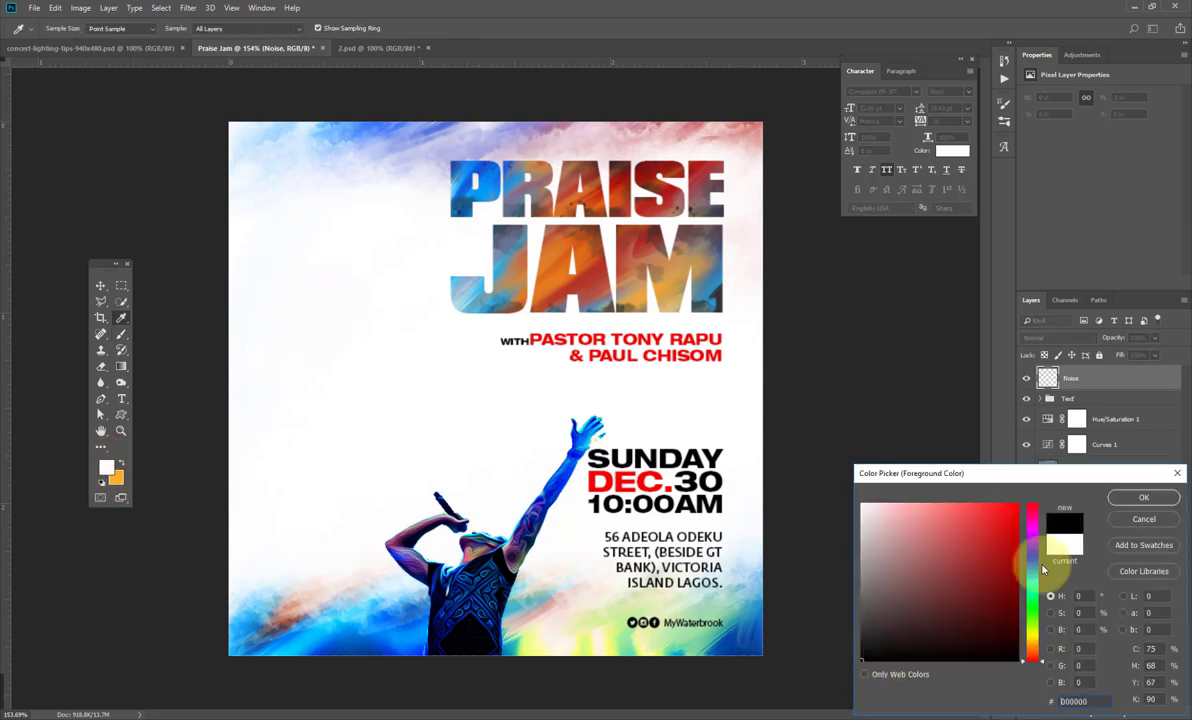
pyautogui.click(1122, 505)
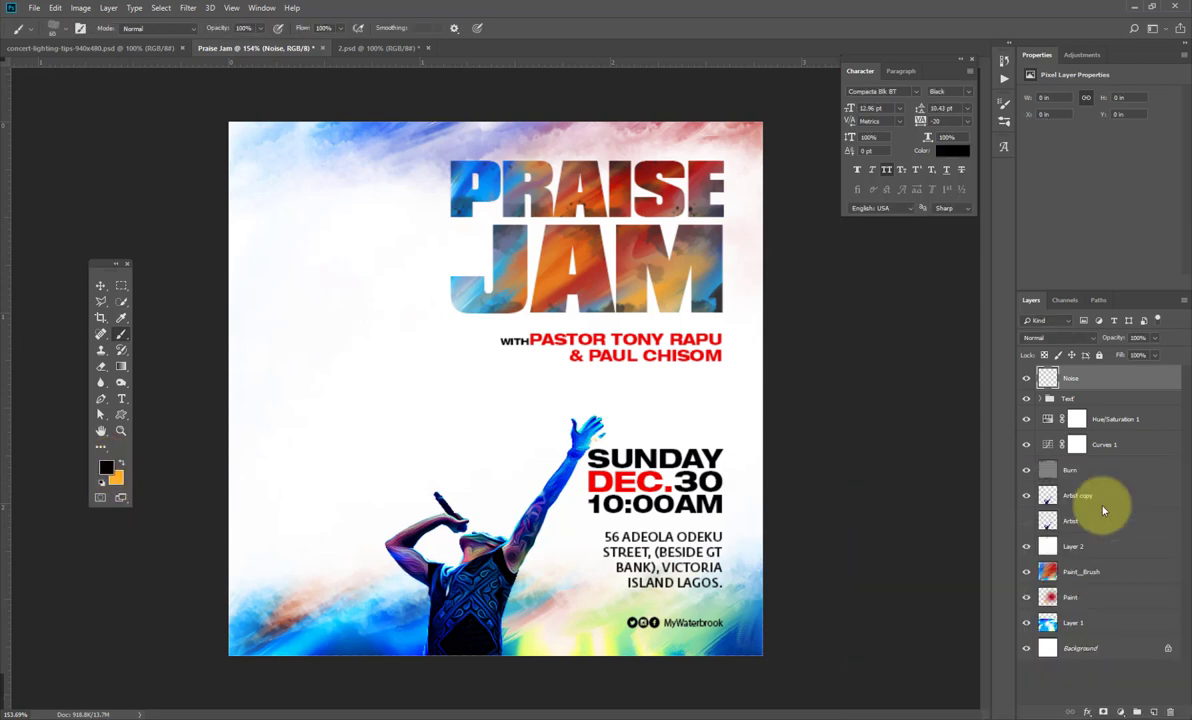
# Fill the Noise layer with black and add 13.46% Gaussian monochromatic noise to it
pyautogui.hotkey('alt', 'BackSpace')
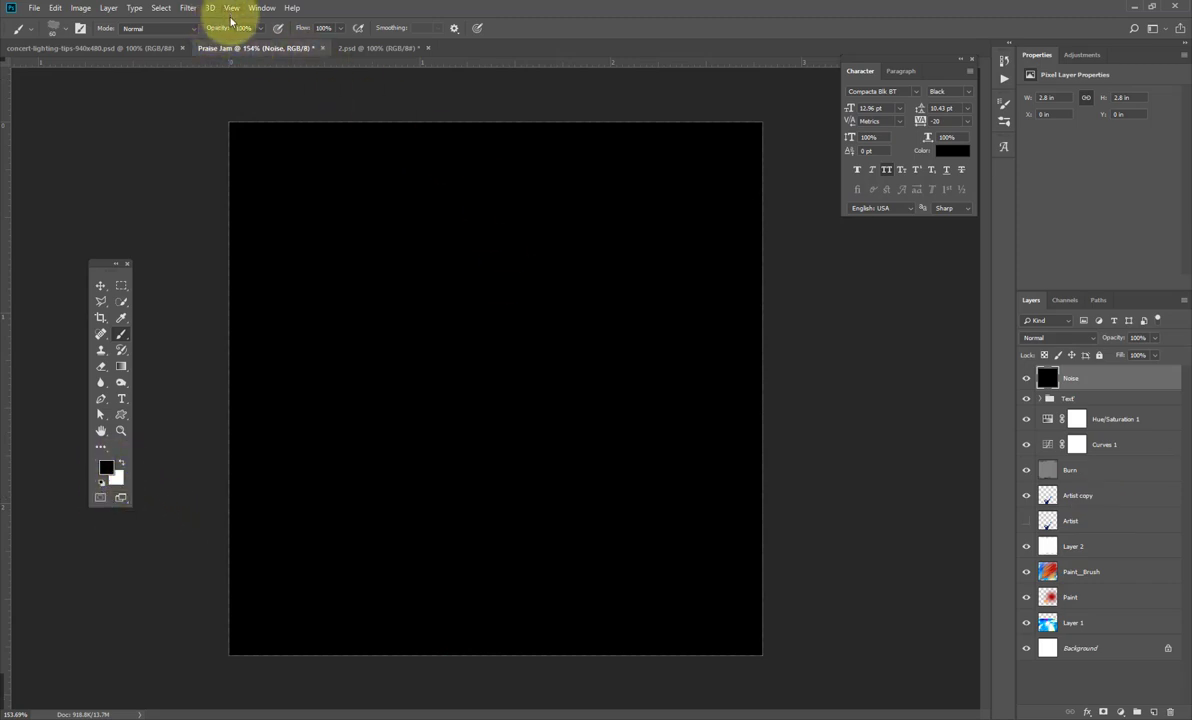
pyautogui.click(187, 8)
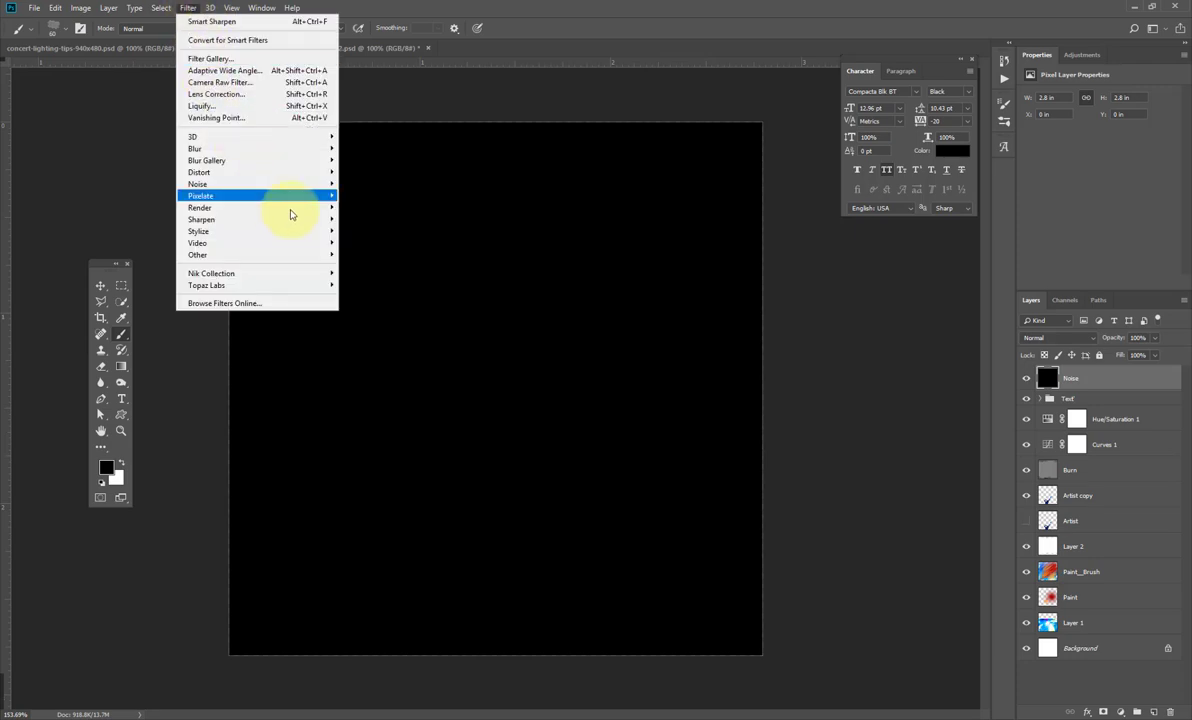
pyautogui.moveTo(287, 184)
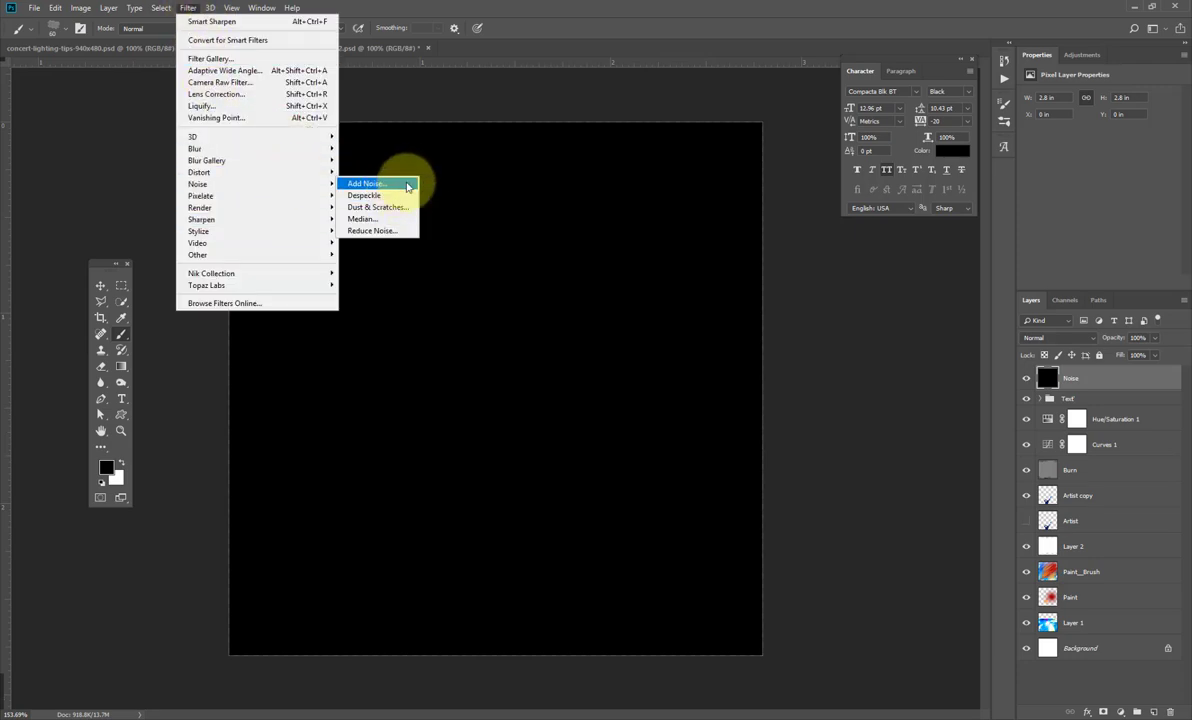
pyautogui.click(370, 183)
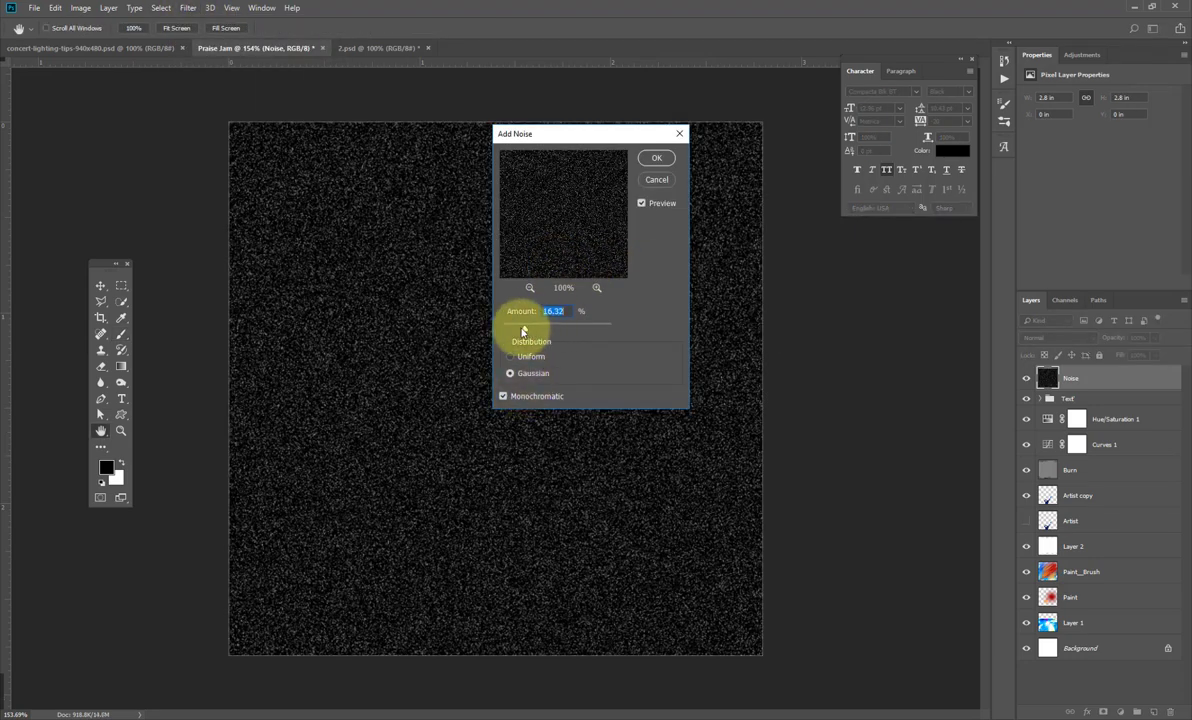
pyautogui.moveTo(524, 330); pyautogui.dragTo(522, 330)
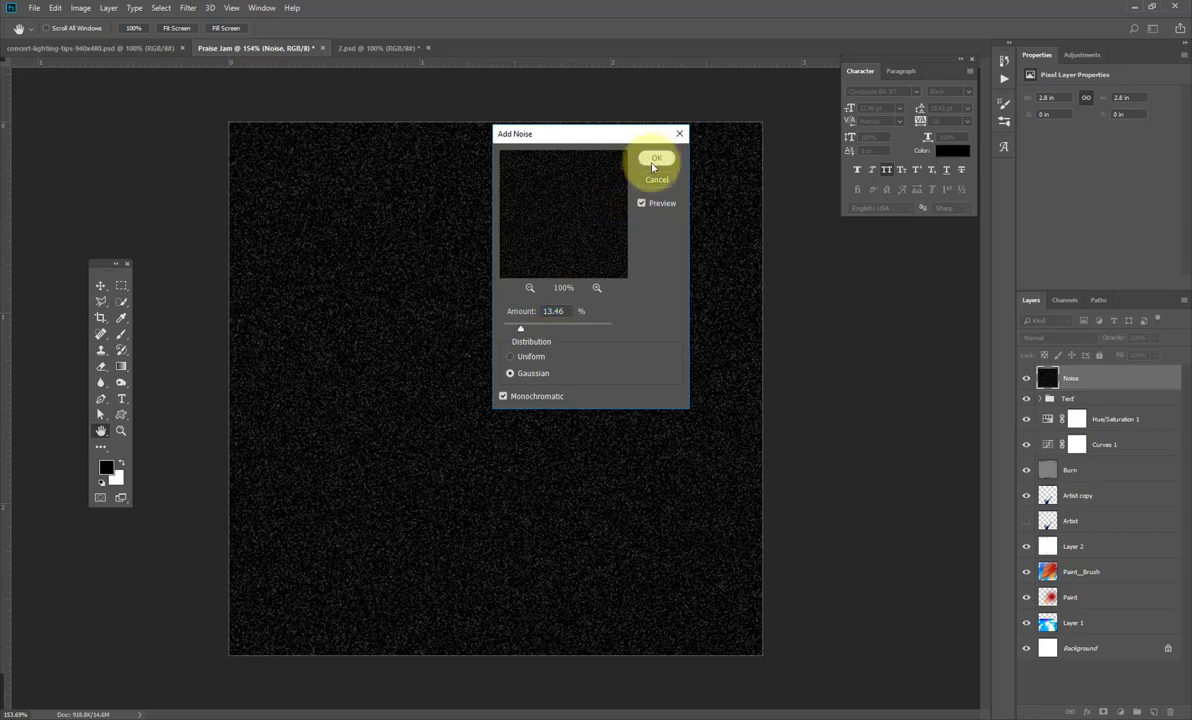
pyautogui.click(656, 158)
# Apply Smart Sharpen to the Noise layer with amount 400%, radius 0.2 px, 10% noise reduction and Lens Blur removal
pyautogui.click(187, 8)
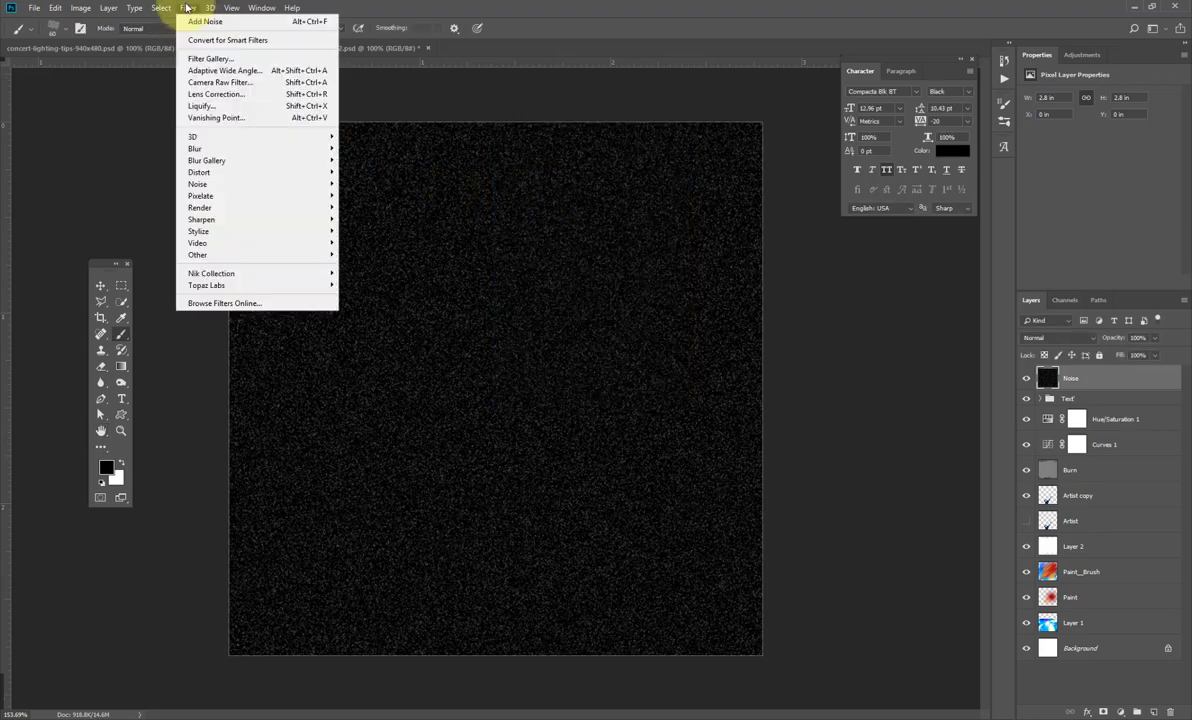
pyautogui.moveTo(310, 219)
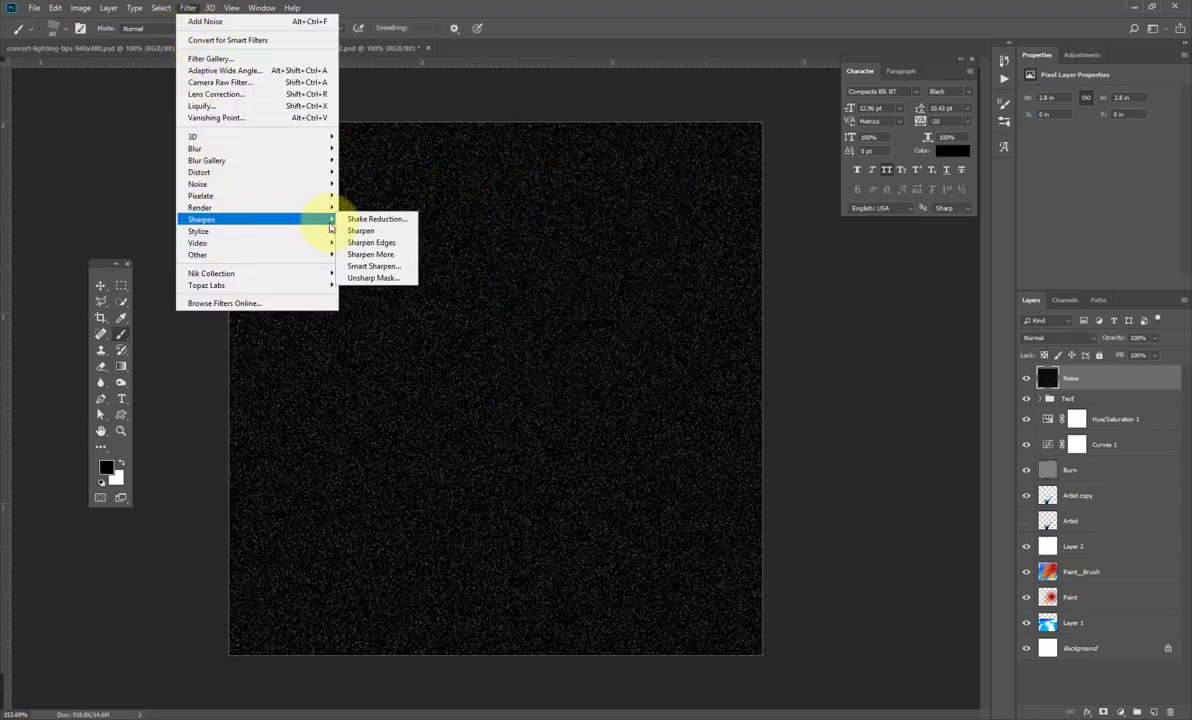
pyautogui.click(372, 266)
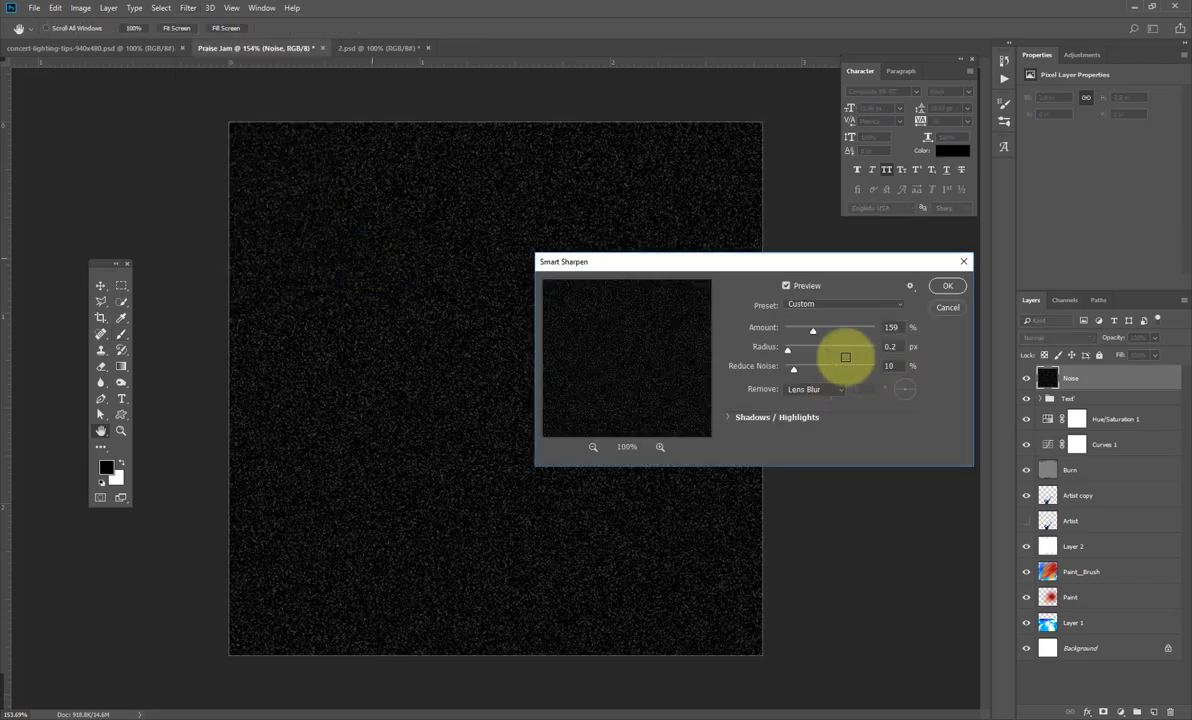
pyautogui.moveTo(815, 330); pyautogui.dragTo(857, 340)
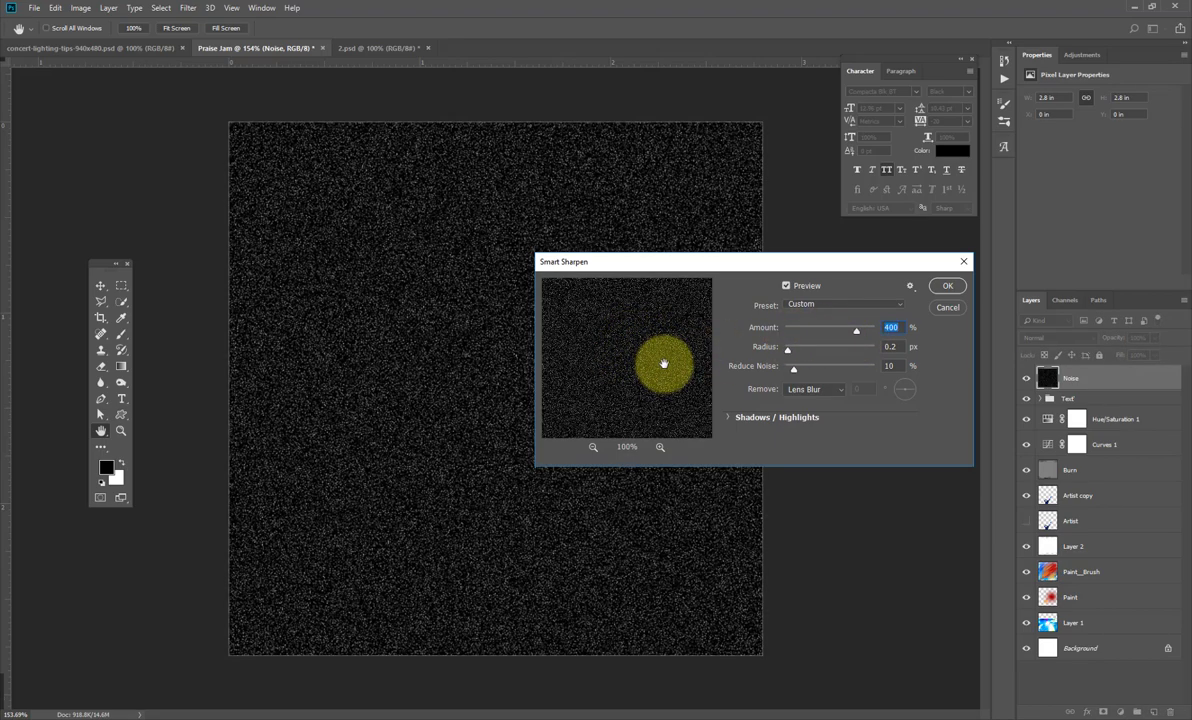
pyautogui.click(945, 287)
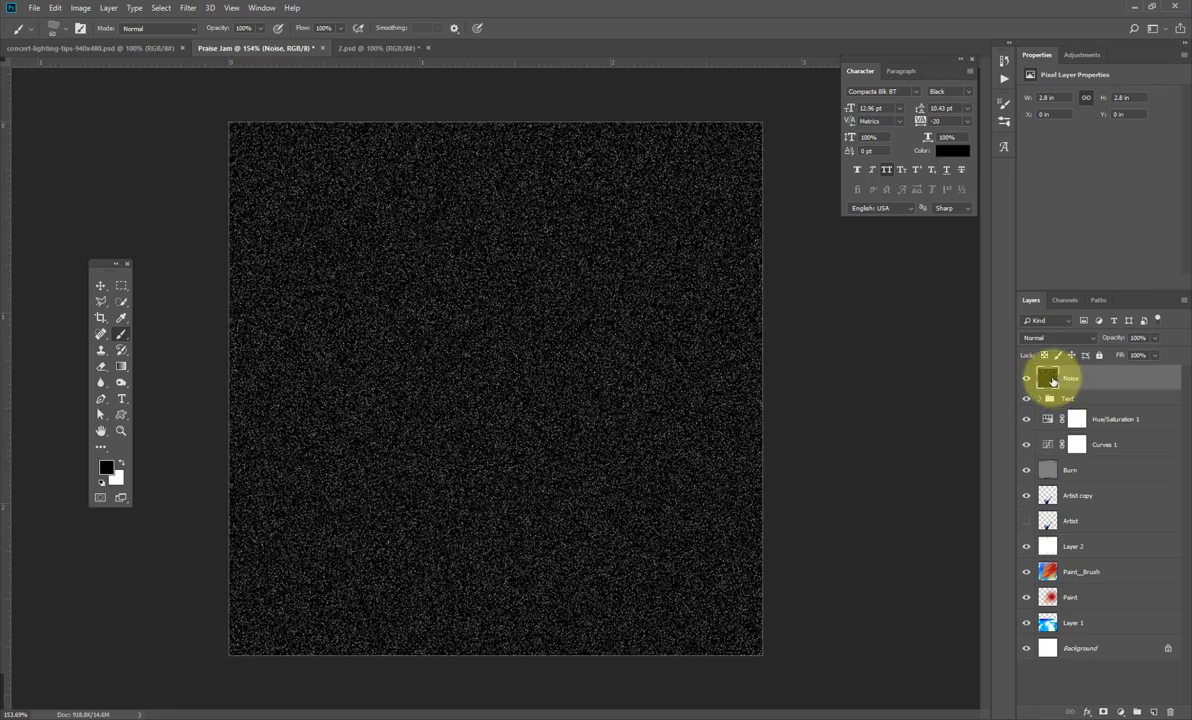
# Add a Gradient Map adjustment above the Noise layer and change its black stop to dark grey, #565656
pyautogui.click(1080, 58)
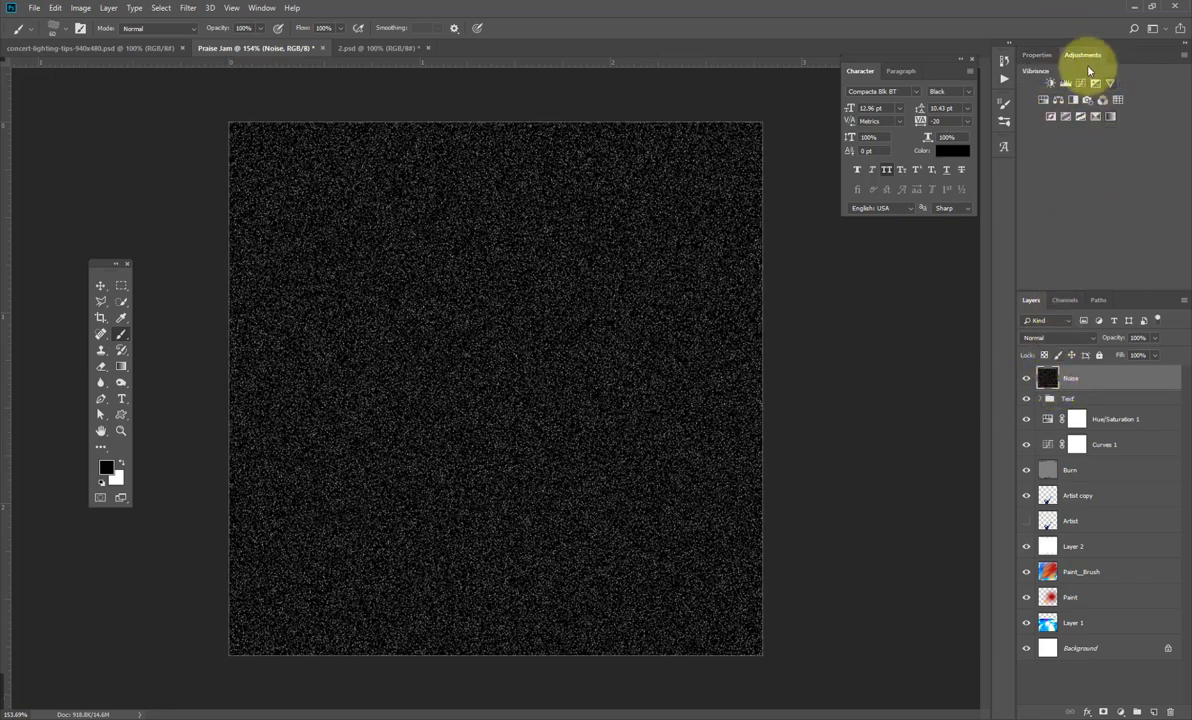
pyautogui.click(1110, 117)
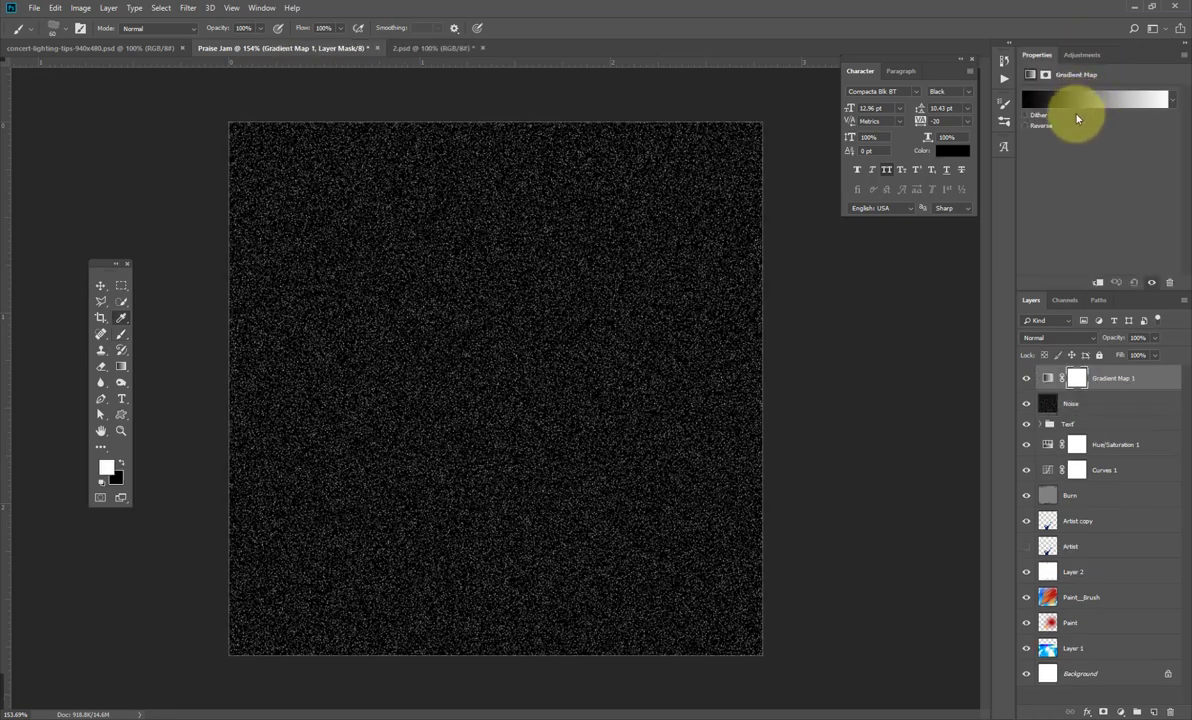
pyautogui.click(1081, 99)
pyautogui.click(920, 450)
pyautogui.click(970, 504)
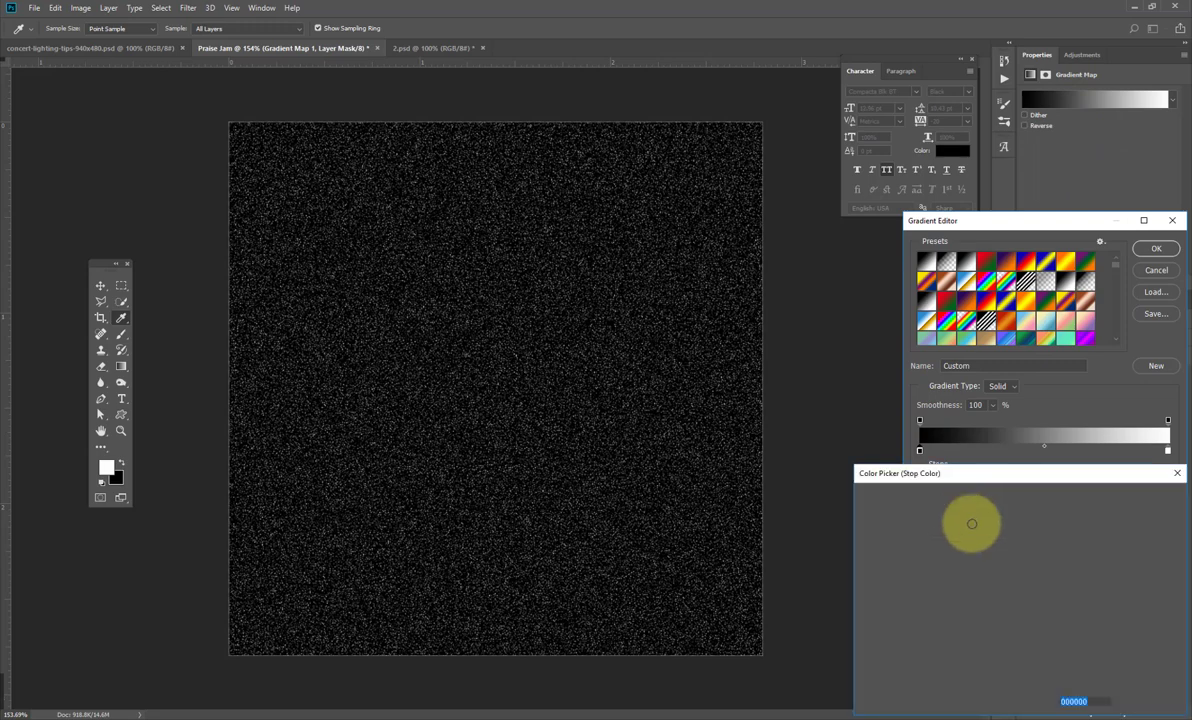
pyautogui.click(861, 609)
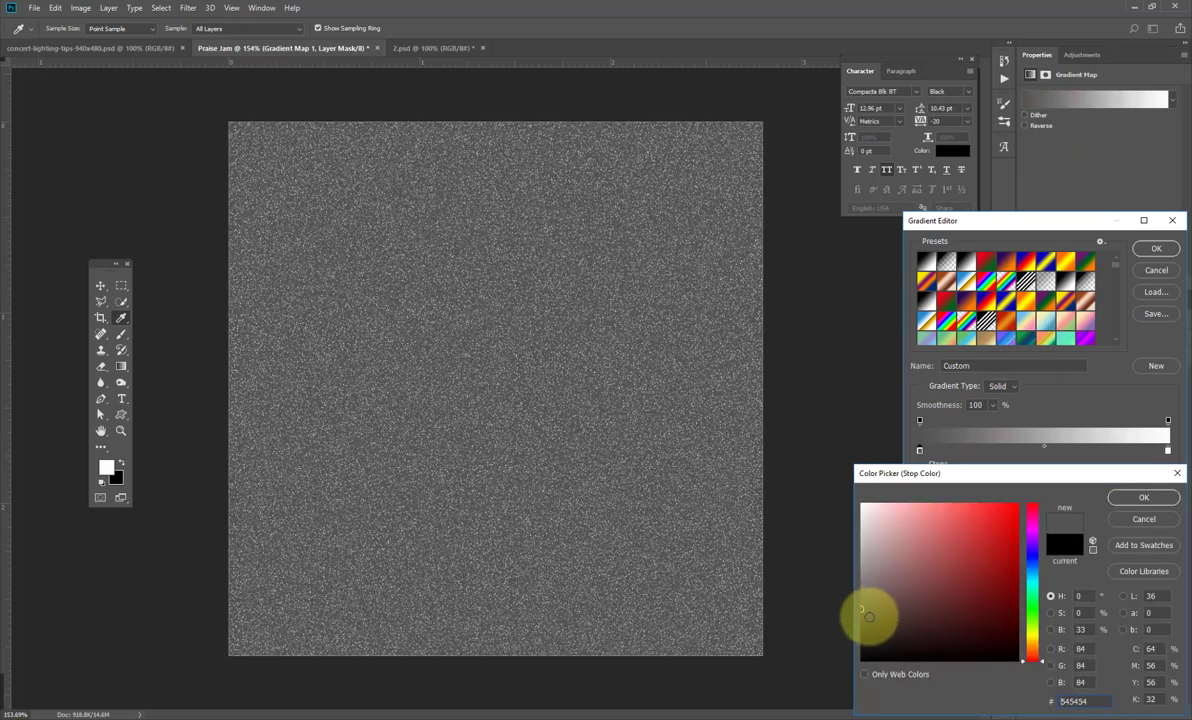
pyautogui.click(861, 624)
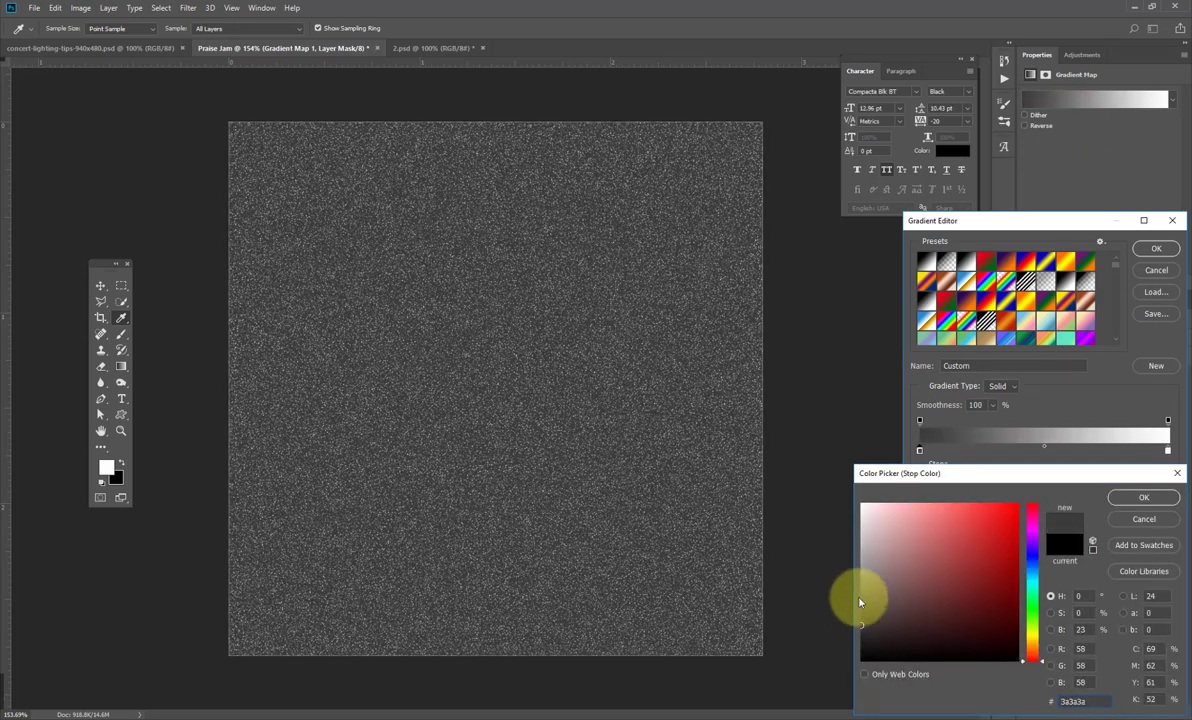
pyautogui.click(857, 575)
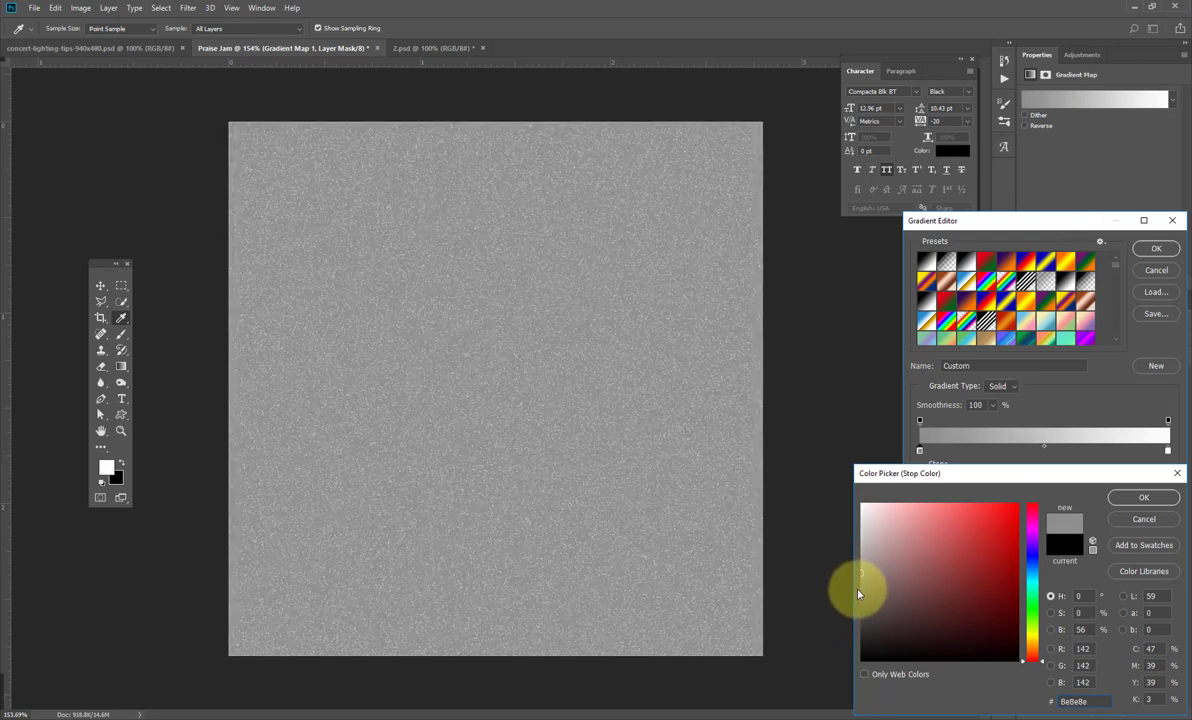
pyautogui.click(857, 593)
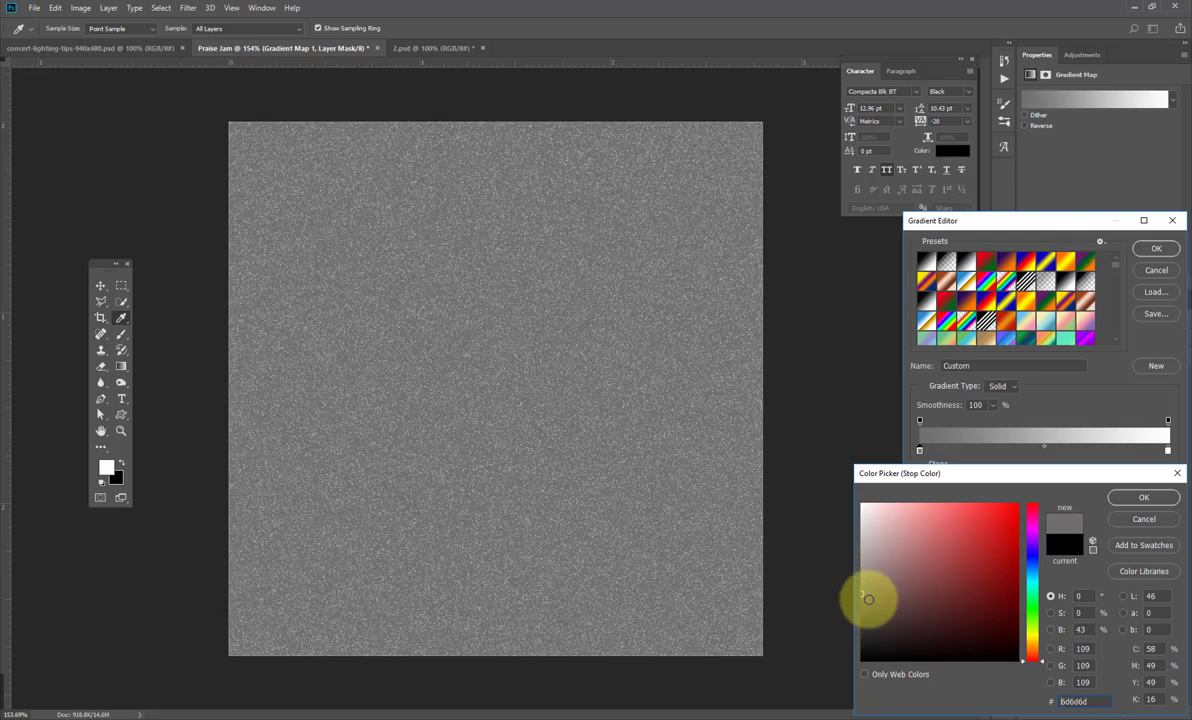
pyautogui.click(857, 604)
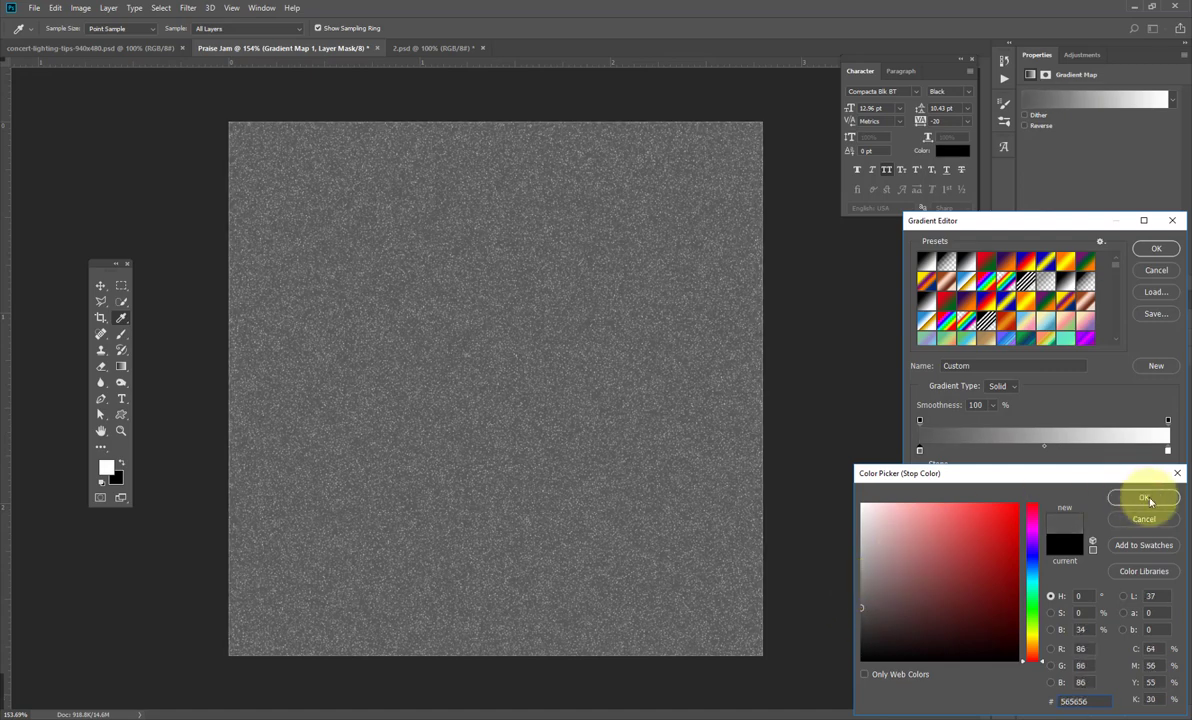
pyautogui.click(1143, 497)
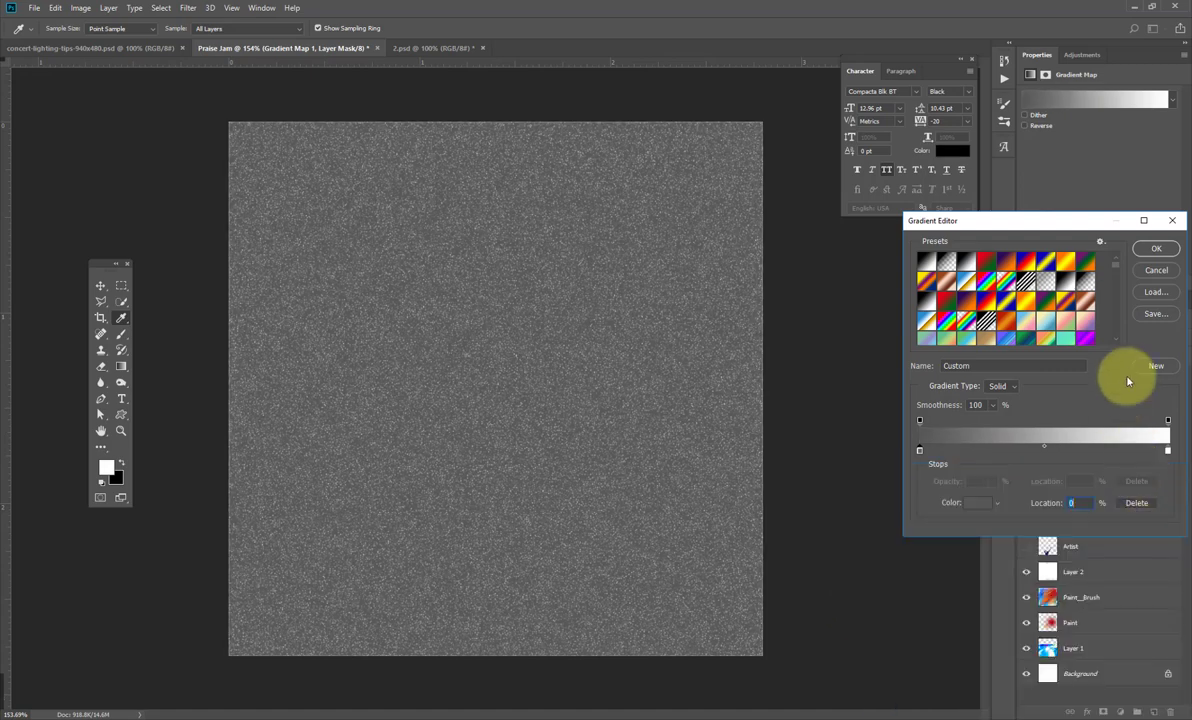
pyautogui.click(1157, 249)
# Merge the Gradient Map adjustment with the Noise layer and rename the merged layer Noise
pyautogui.keyDown('shift'); pyautogui.click(1075, 403); pyautogui.keyUp('shift')
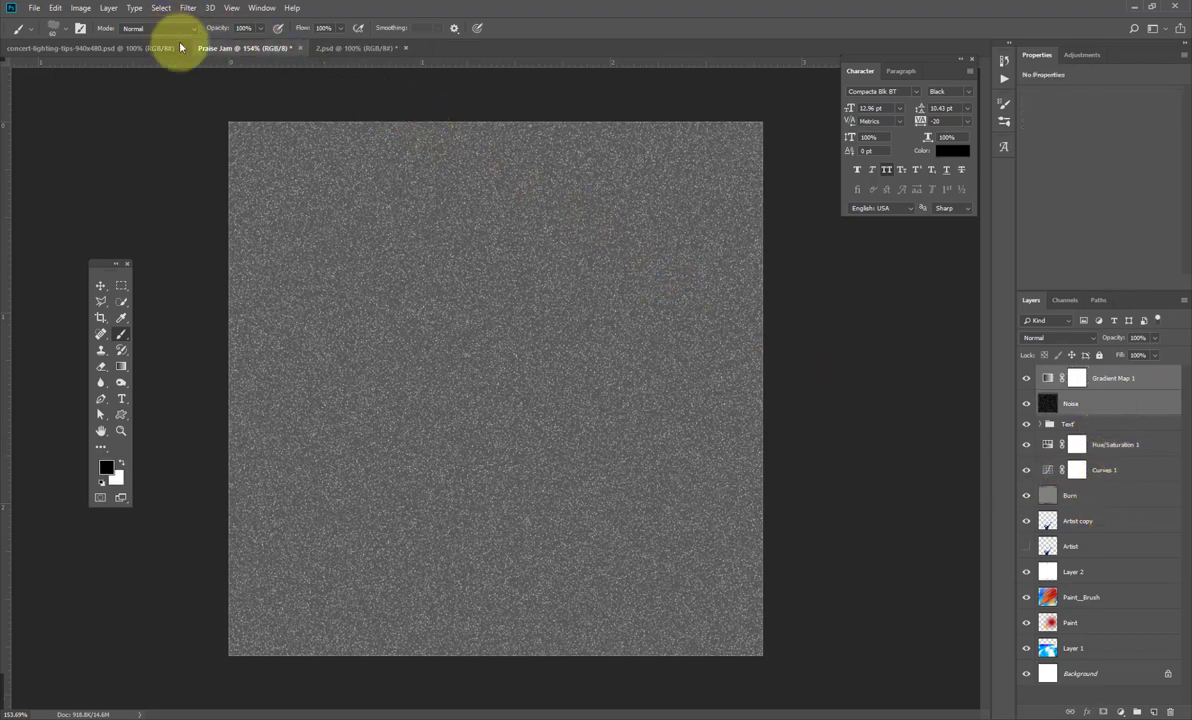
pyautogui.hotkey('ctrl', 'e')
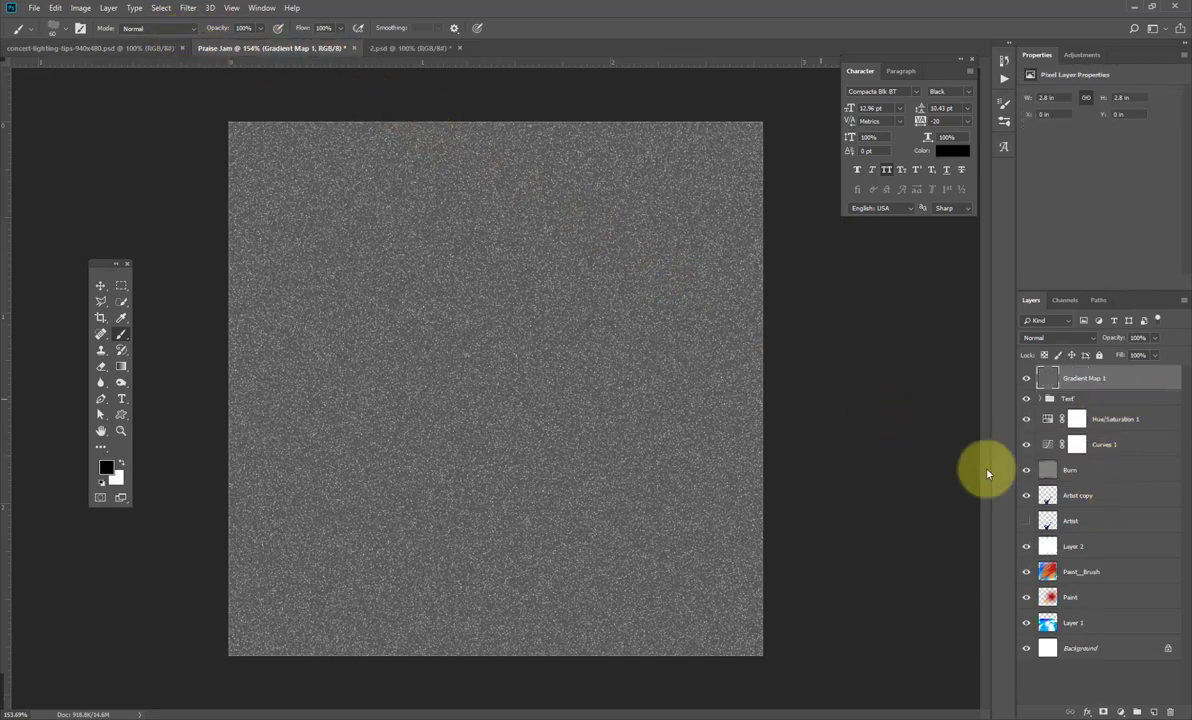
pyautogui.doubleClick(1083, 380)
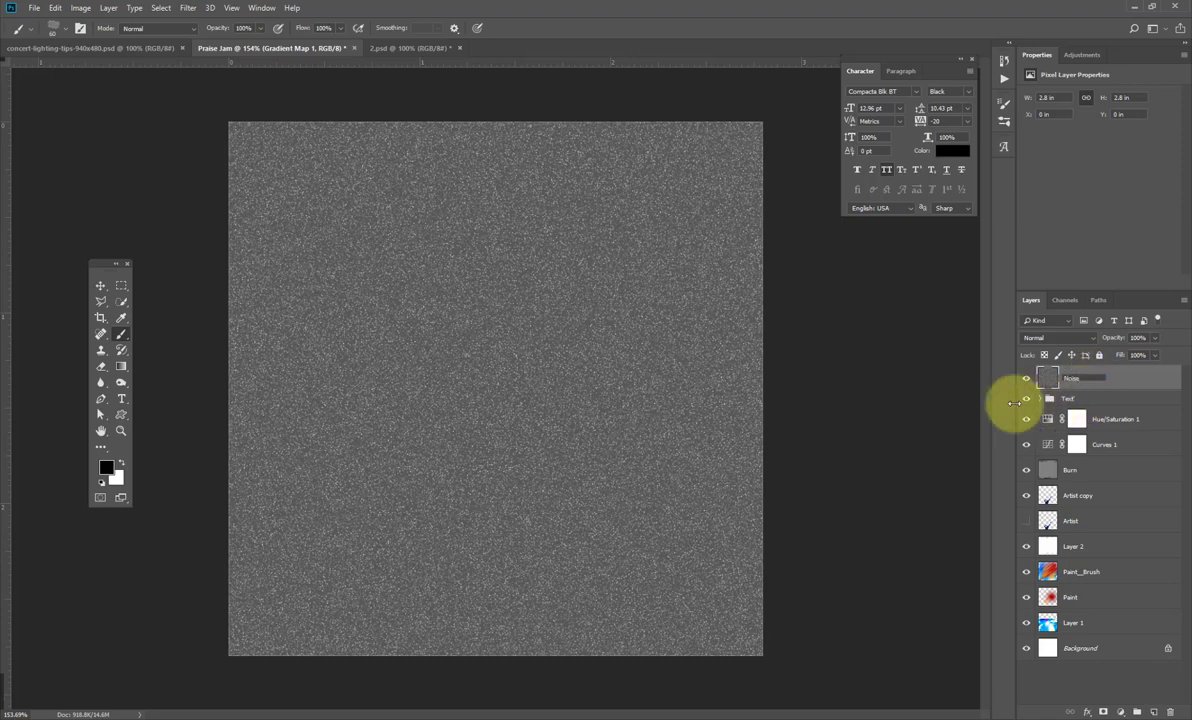
# Try Soft Light on the Noise layer, settle on the Overlay blend mode, and lower the layer's opacity to 34%
pyautogui.click(1065, 338)
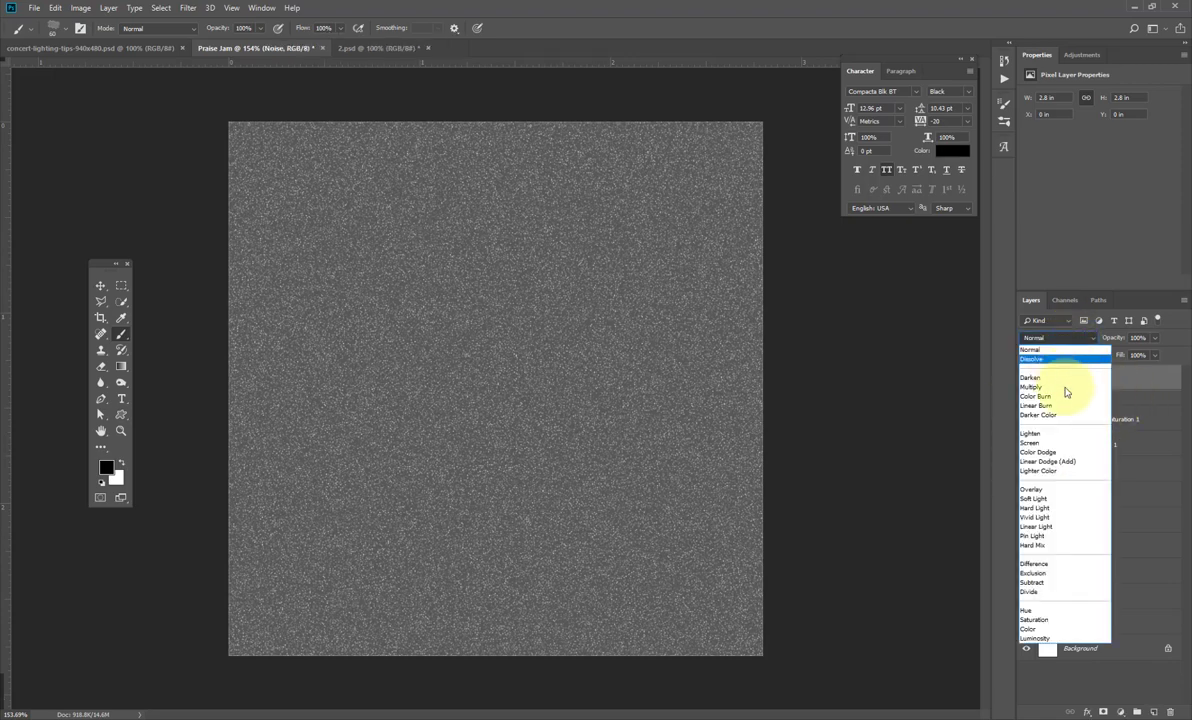
pyautogui.click(1042, 498)
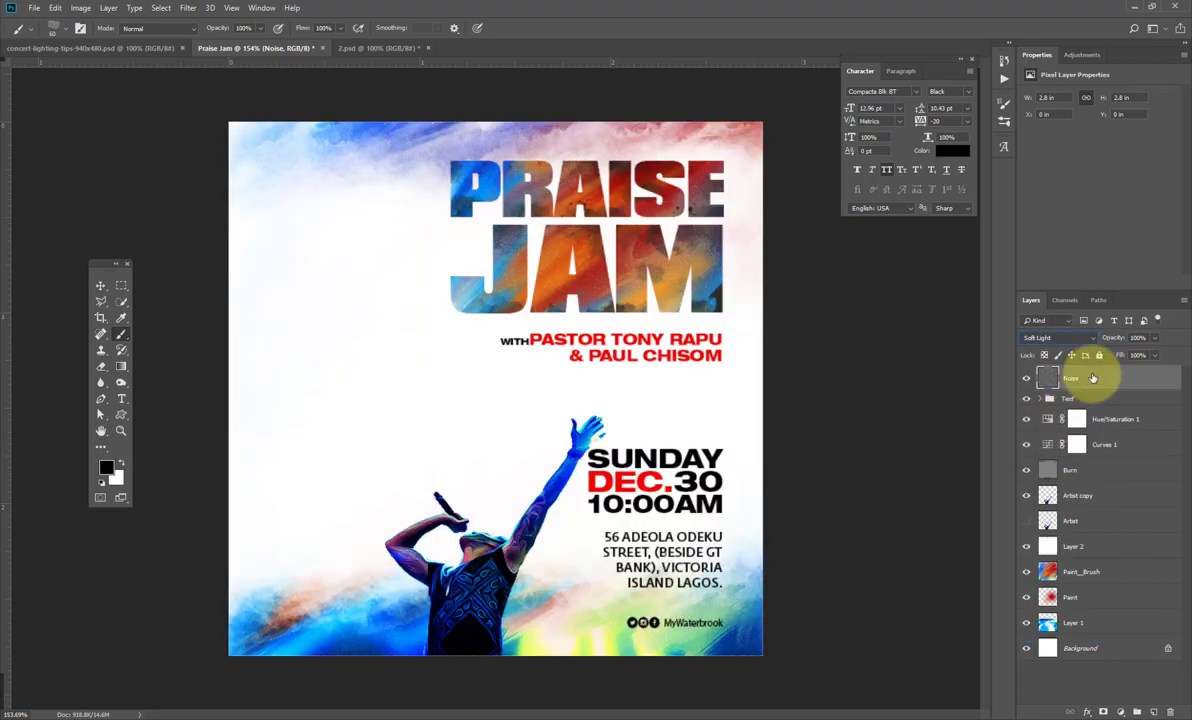
pyautogui.click(1152, 338)
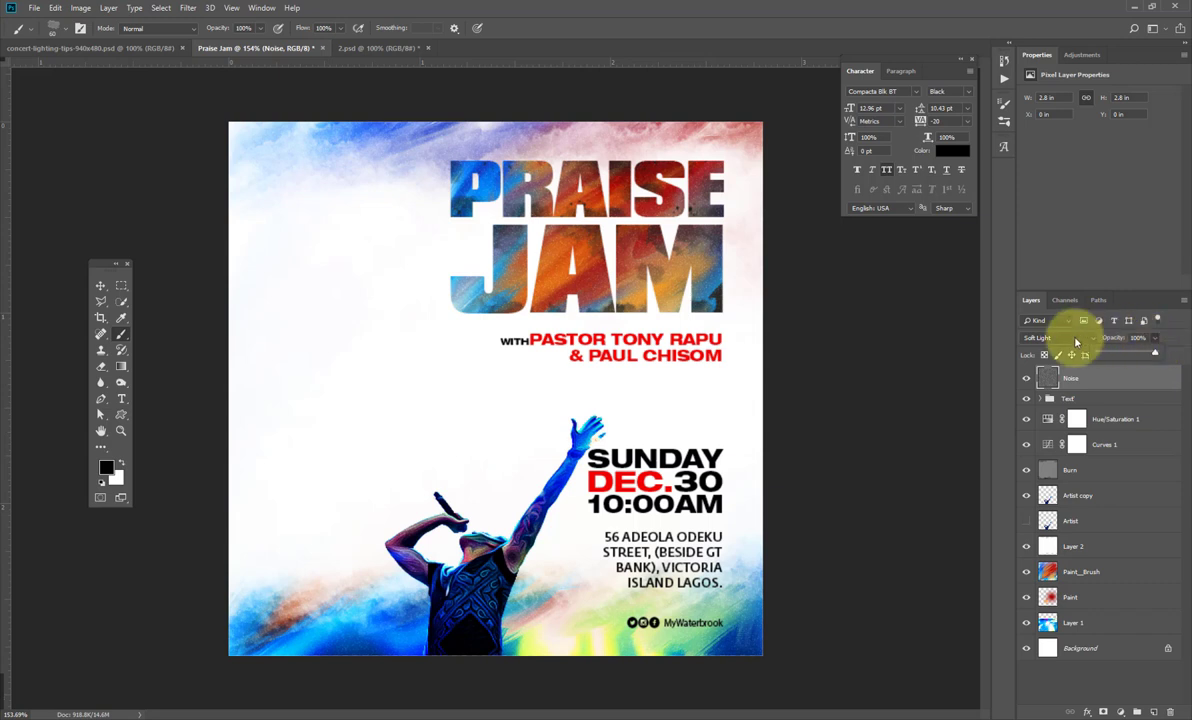
pyautogui.click(1074, 341)
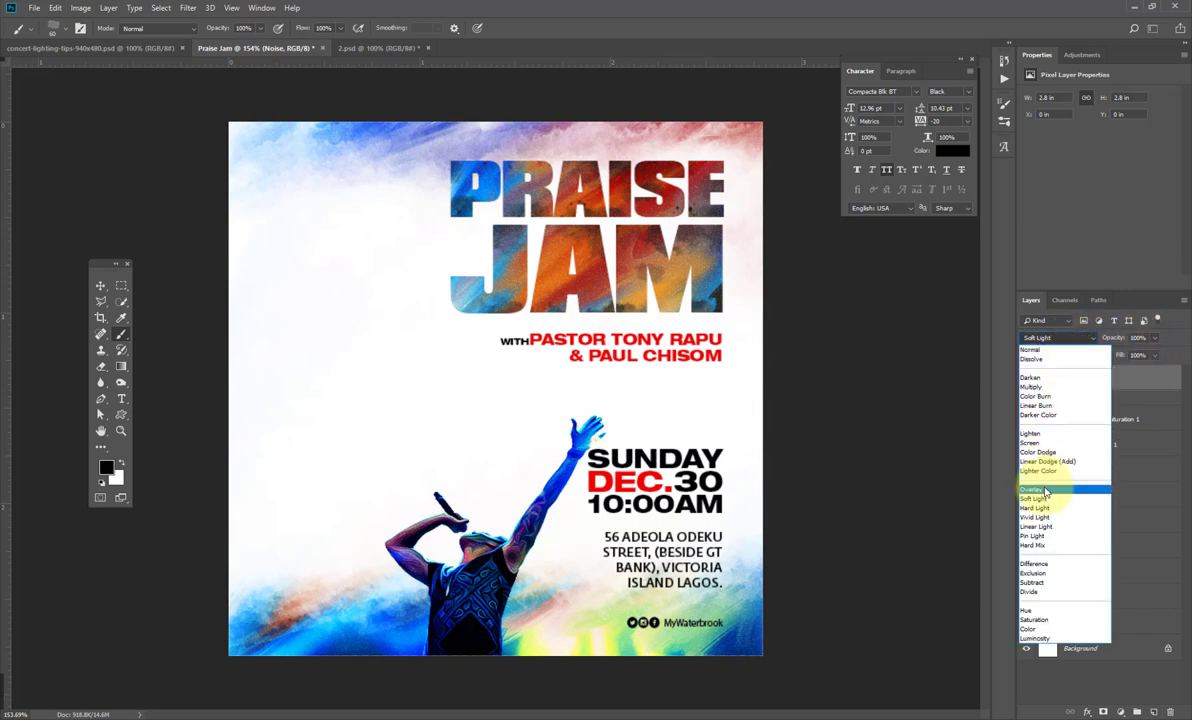
pyautogui.click(1045, 486)
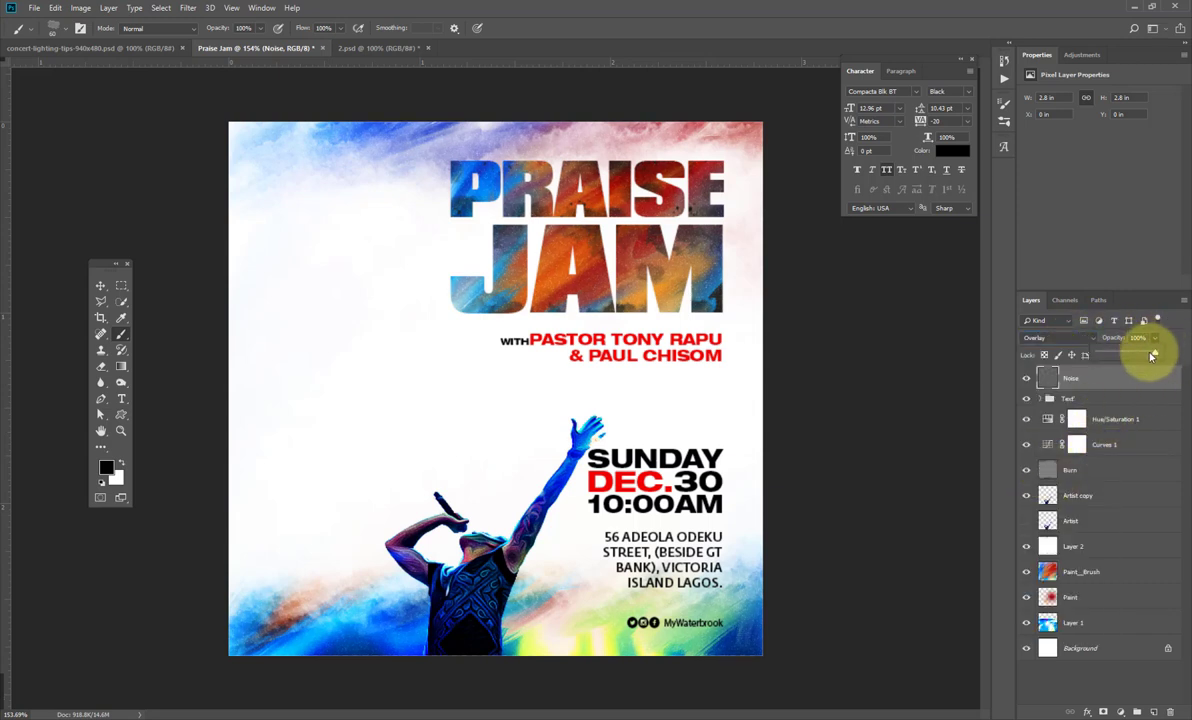
pyautogui.moveTo(1126, 355); pyautogui.dragTo(1125, 355)
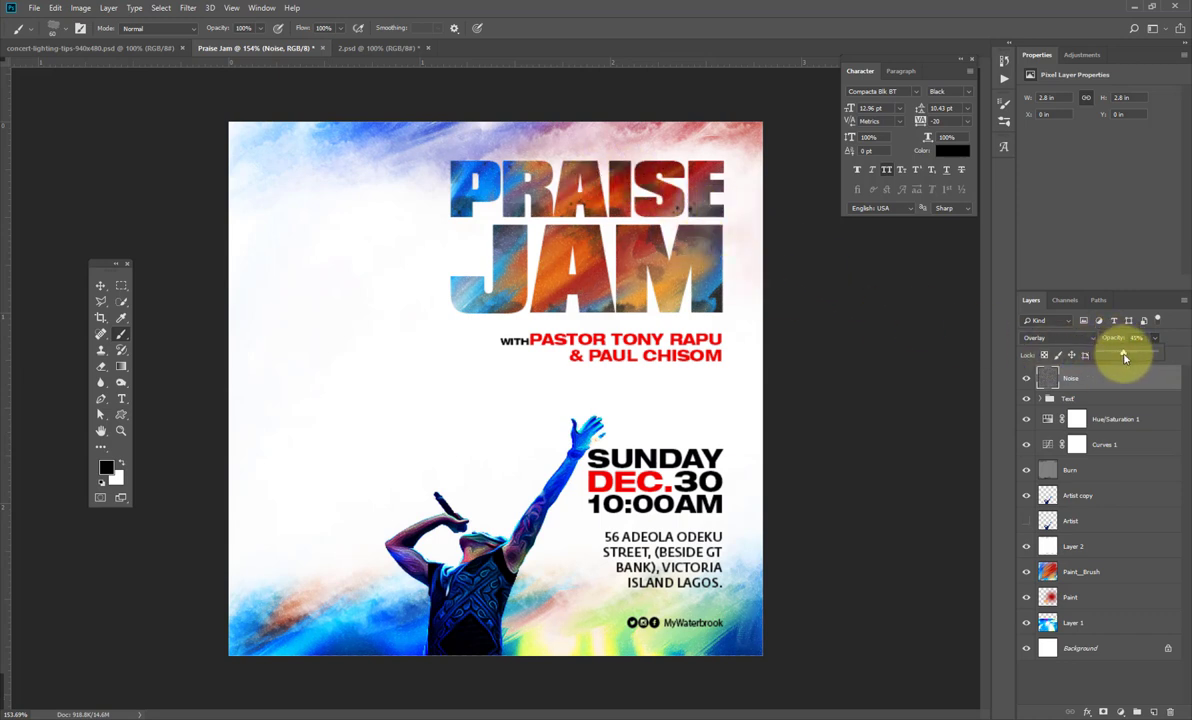
pyautogui.moveTo(1119, 356); pyautogui.dragTo(1106, 361)
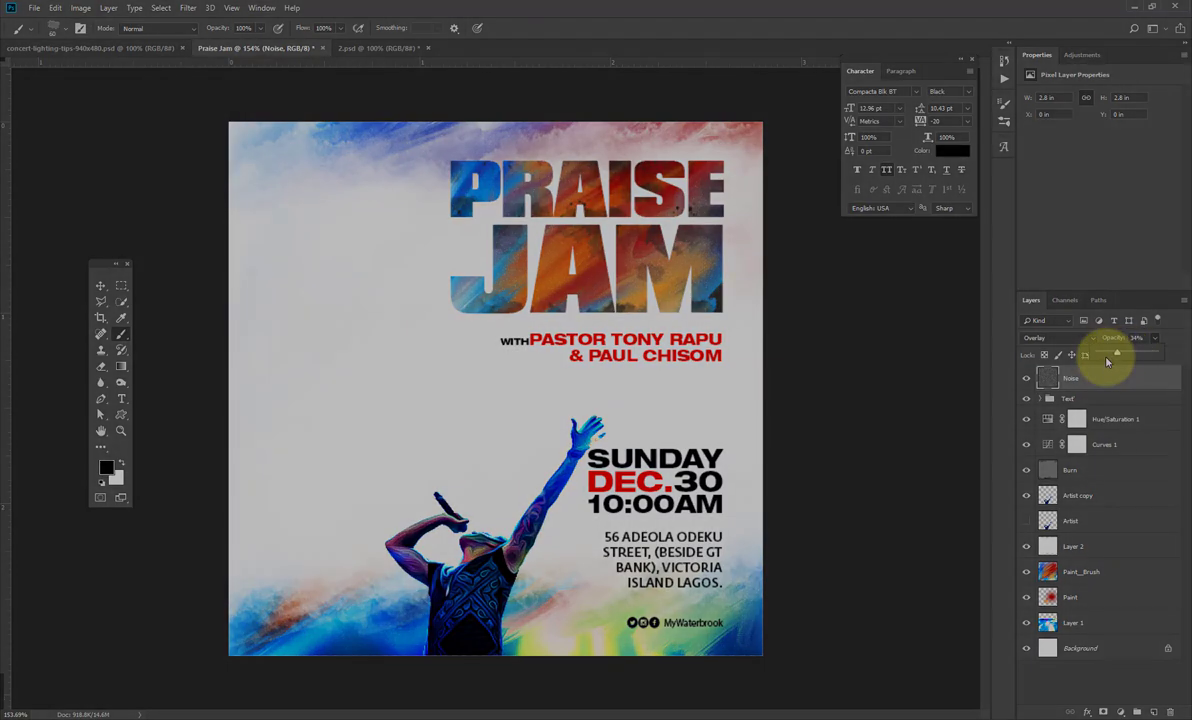